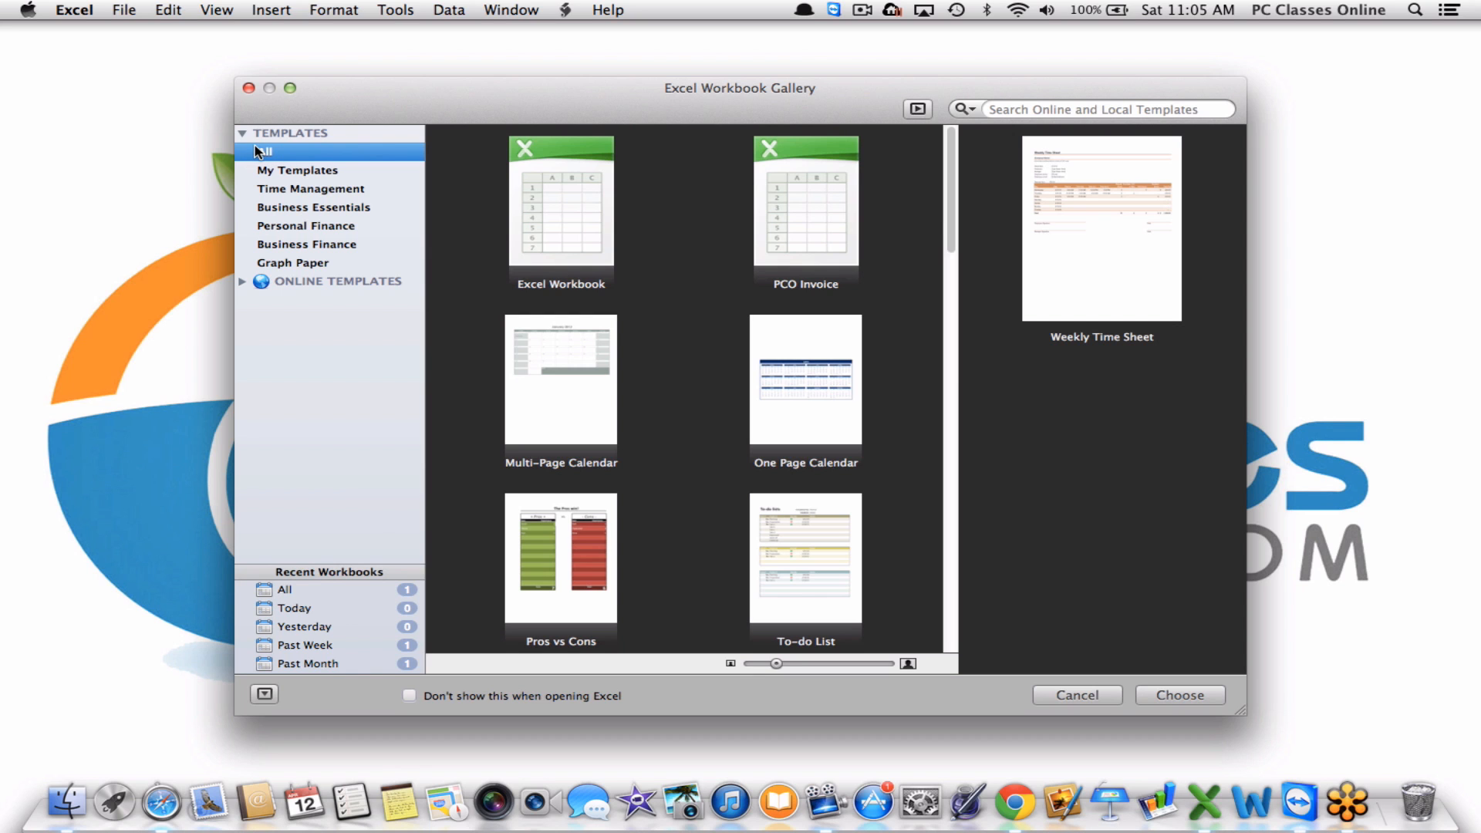
# Expand the ONLINE TEMPLATES categories in the Workbook Gallery.
pyautogui.scroll(-10, 688, 386)
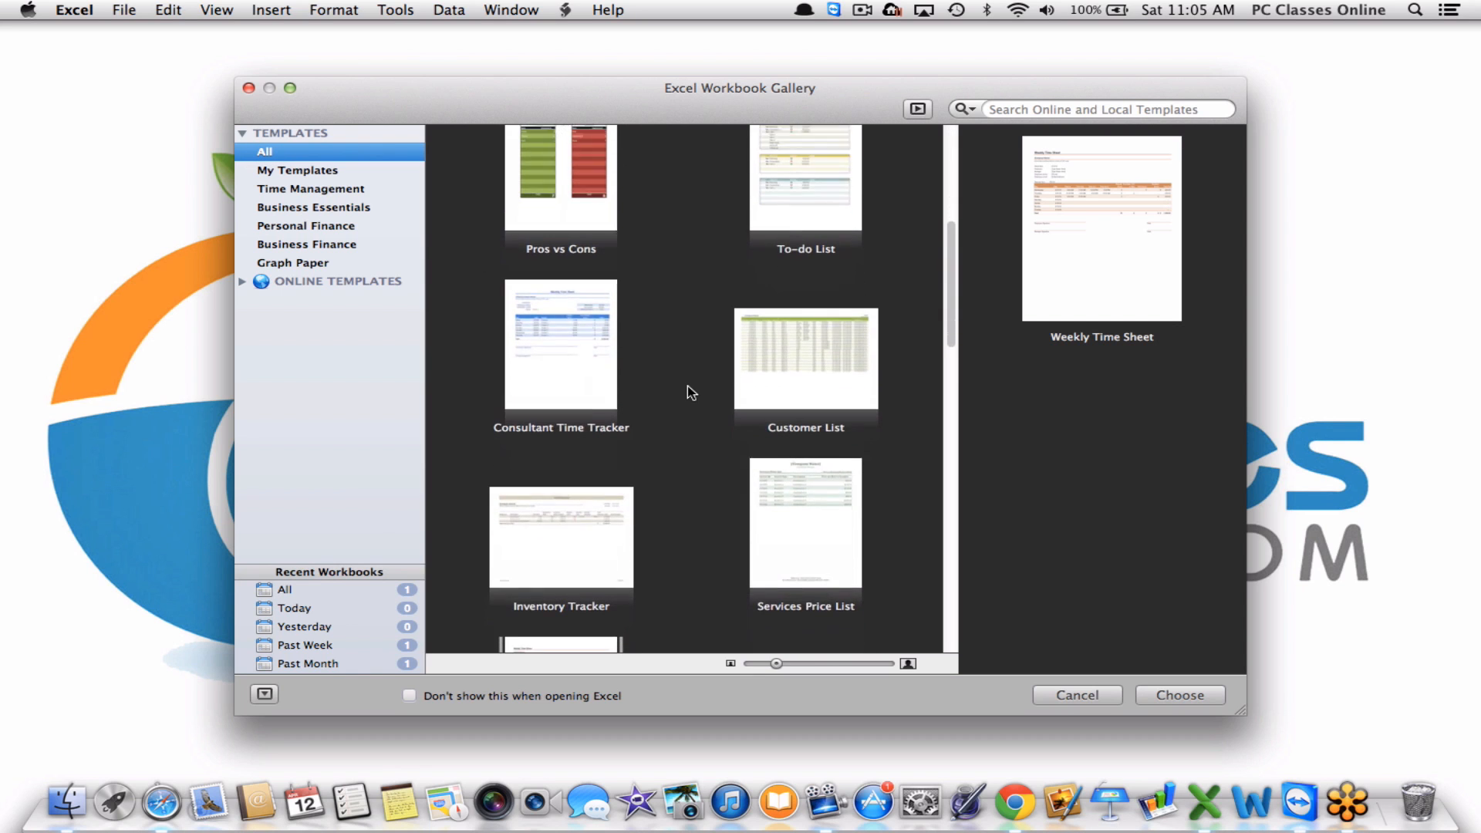
pyautogui.scroll(-6, 688, 387)
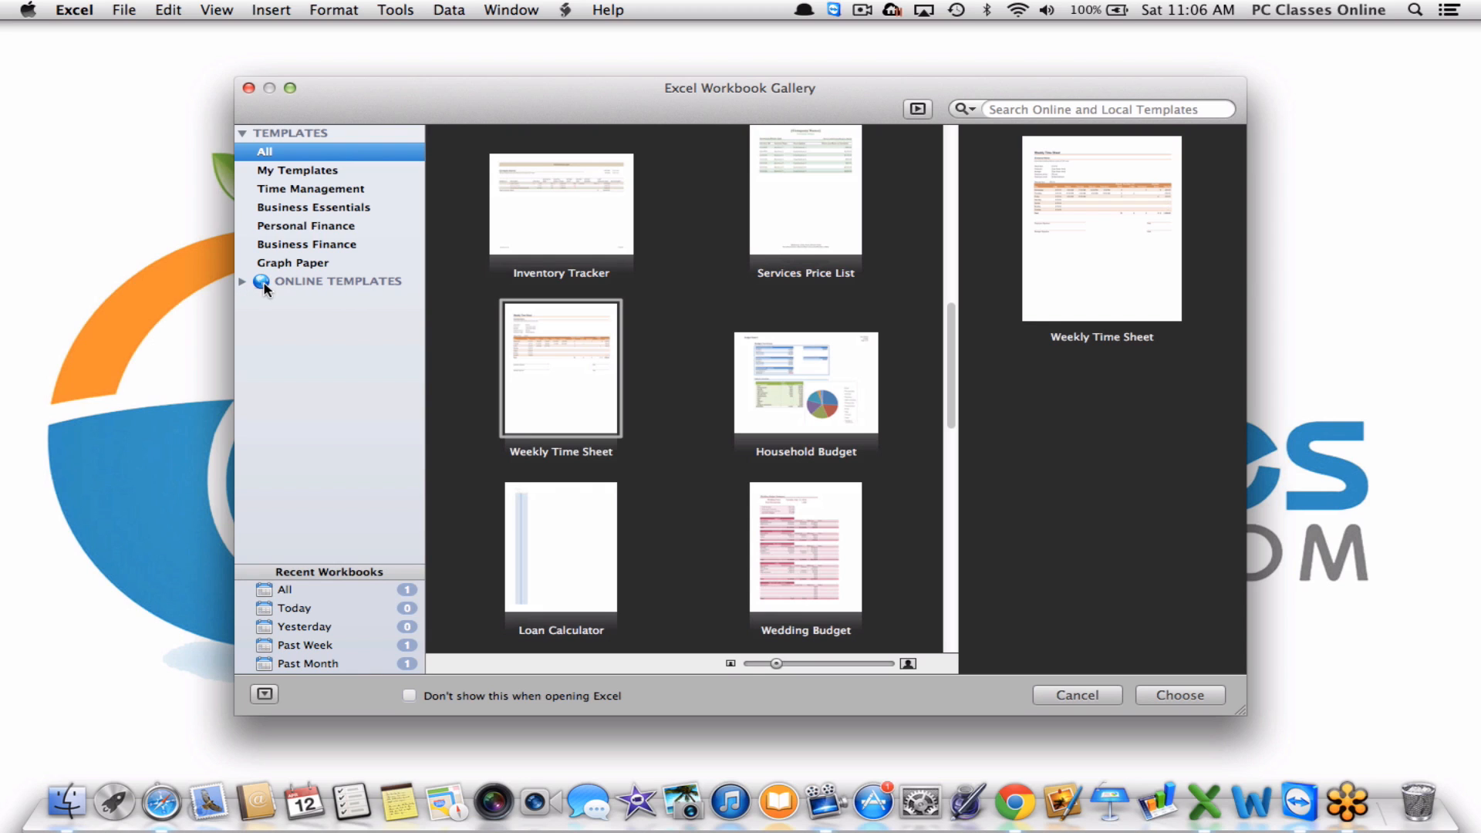
pyautogui.click(241, 283)
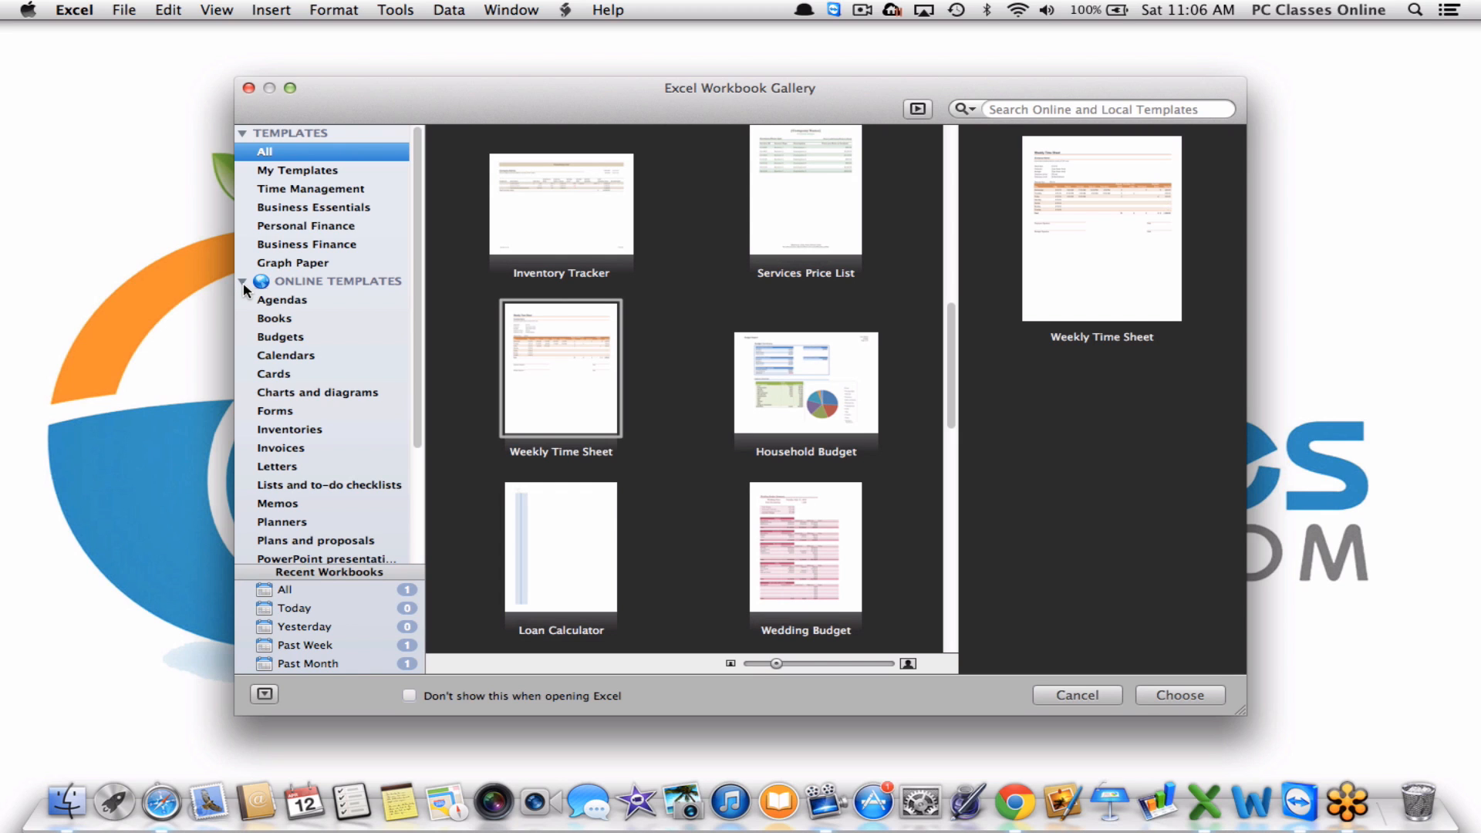
# Browse the Time sheets online templates, then return to All templates.
pyautogui.scroll(-3, 333, 500)
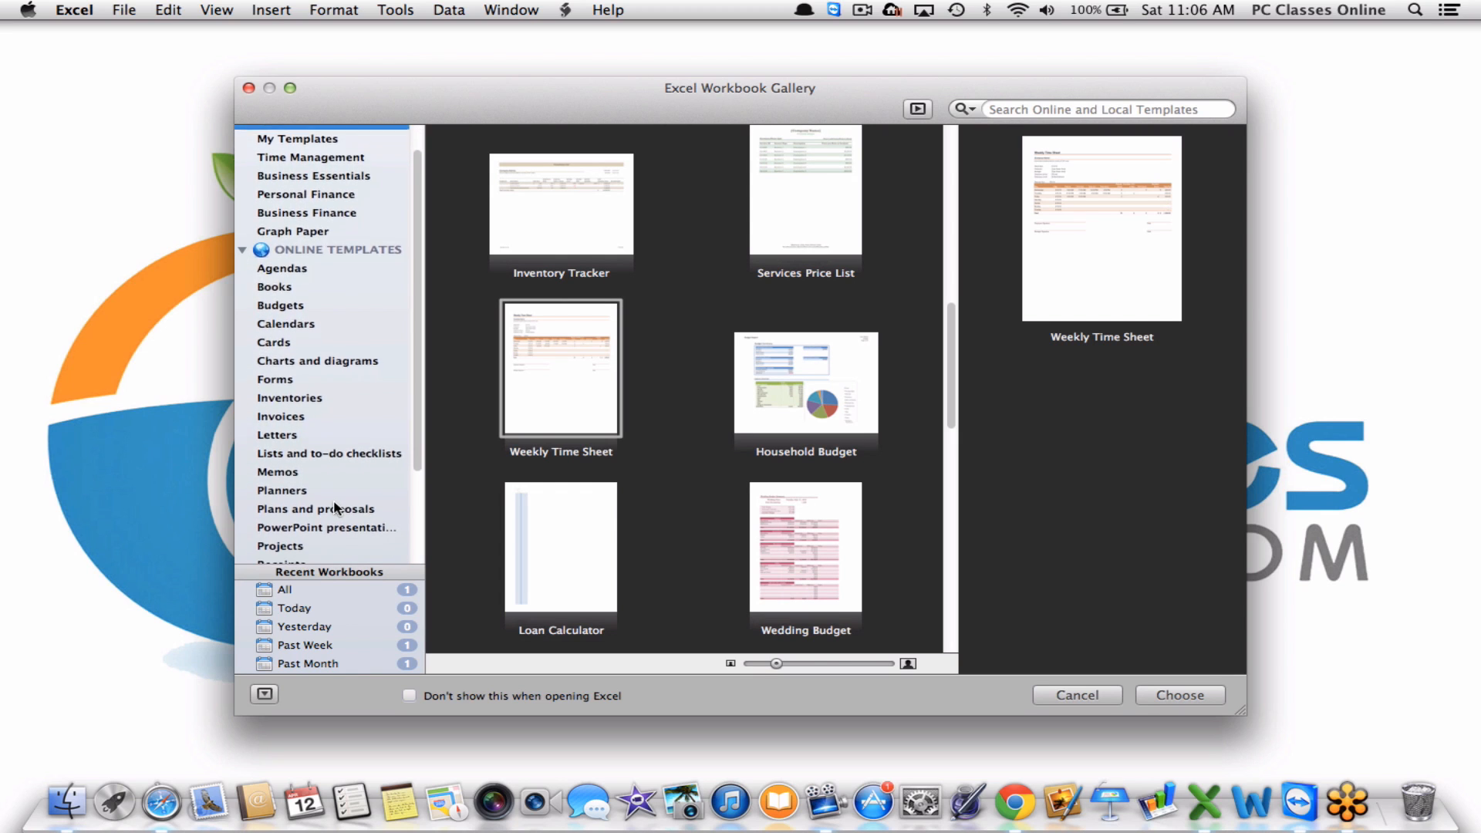
pyautogui.scroll(-5, 335, 508)
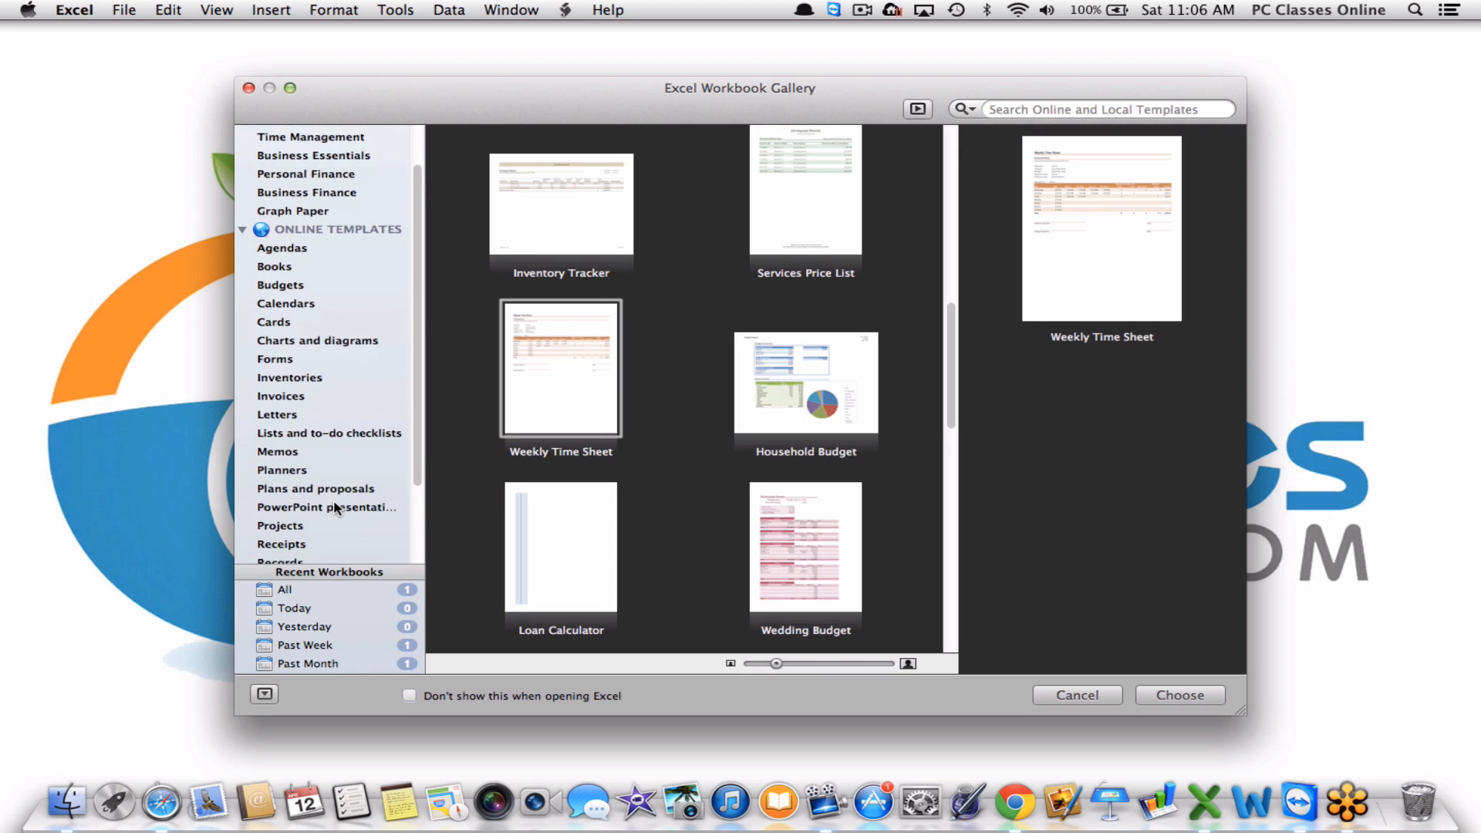
pyautogui.scroll(-4, 334, 505)
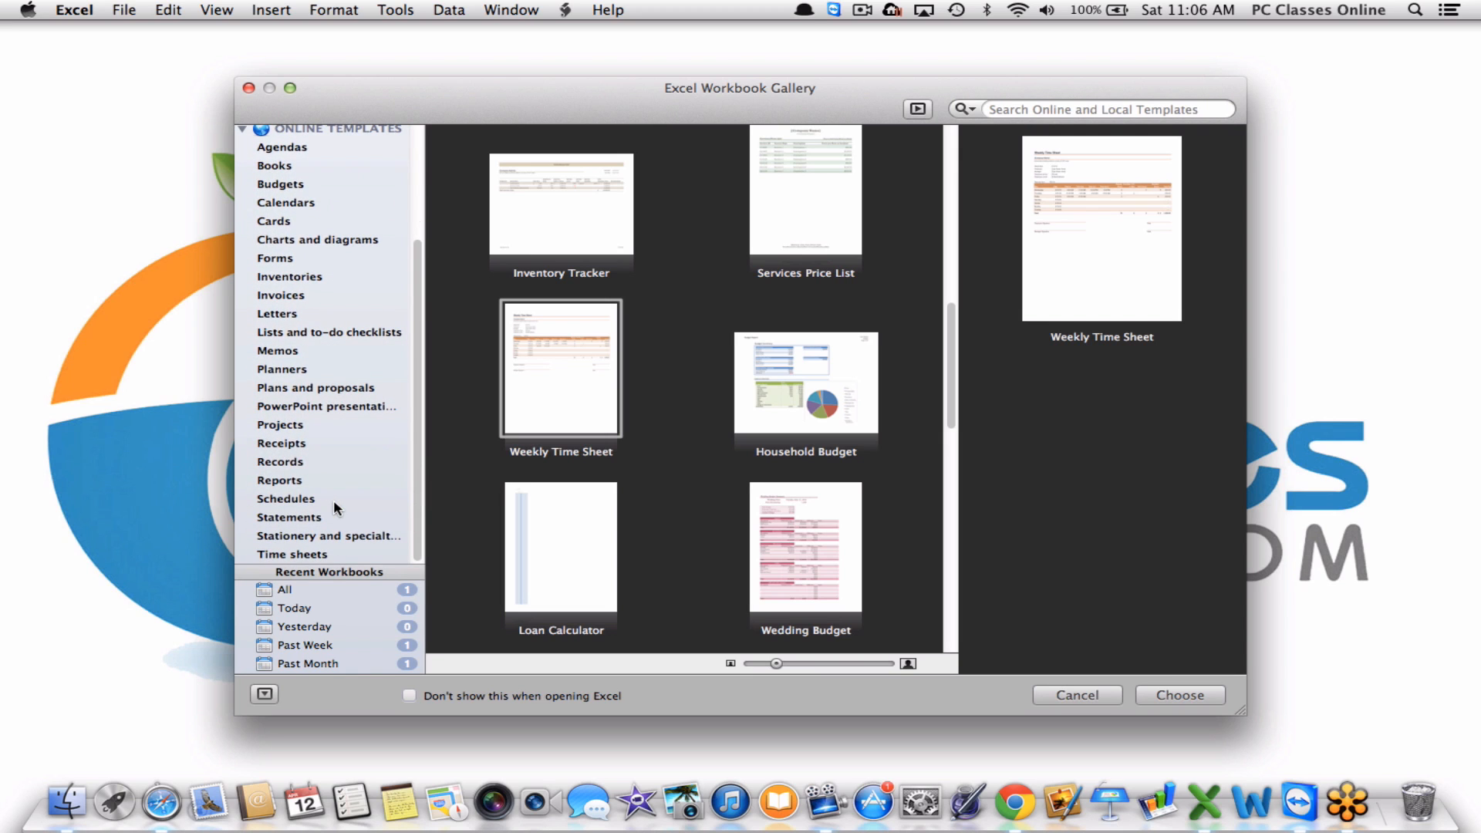
pyautogui.click(255, 556)
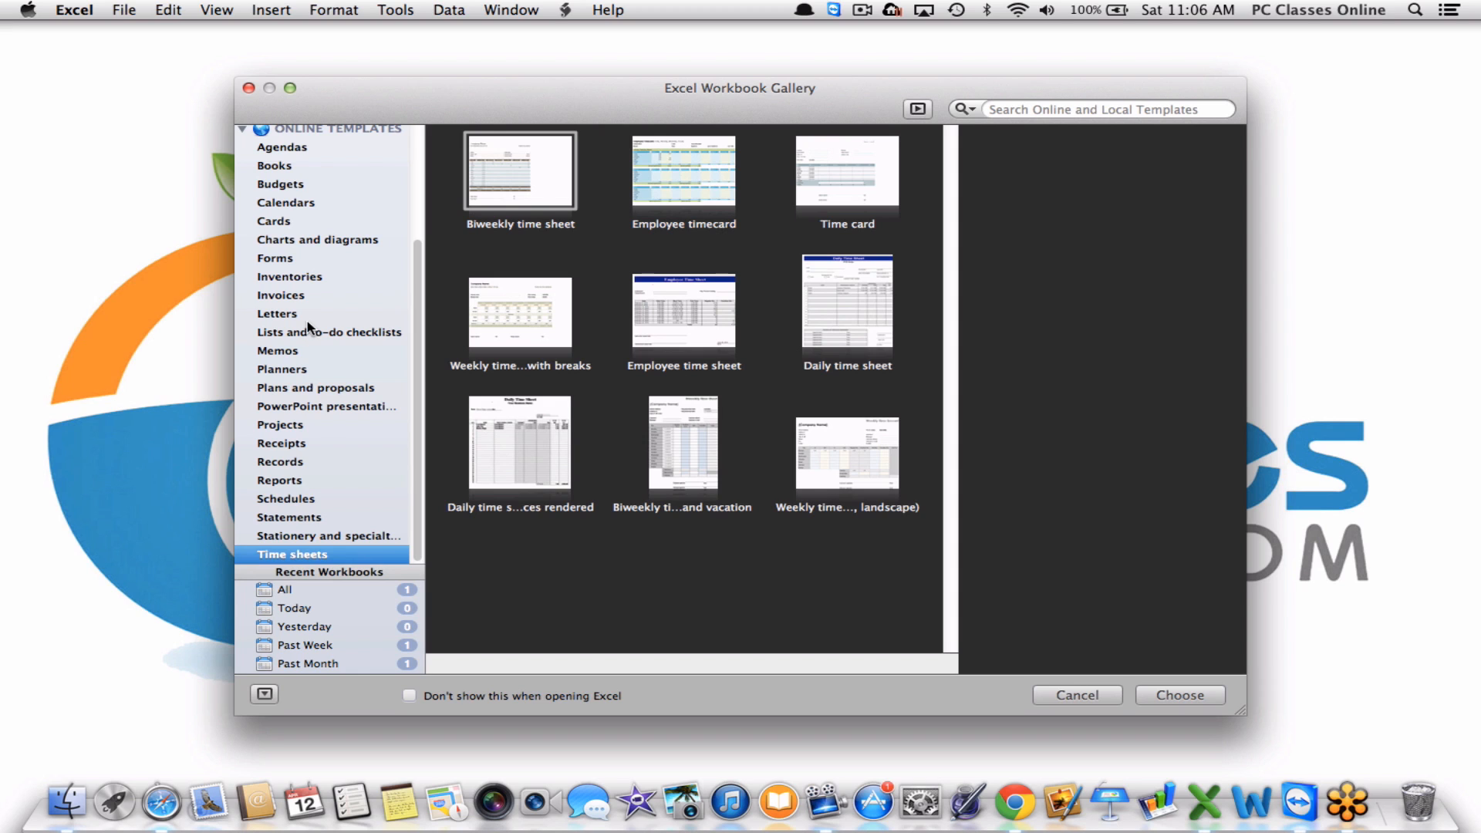
pyautogui.scroll(5, 308, 328)
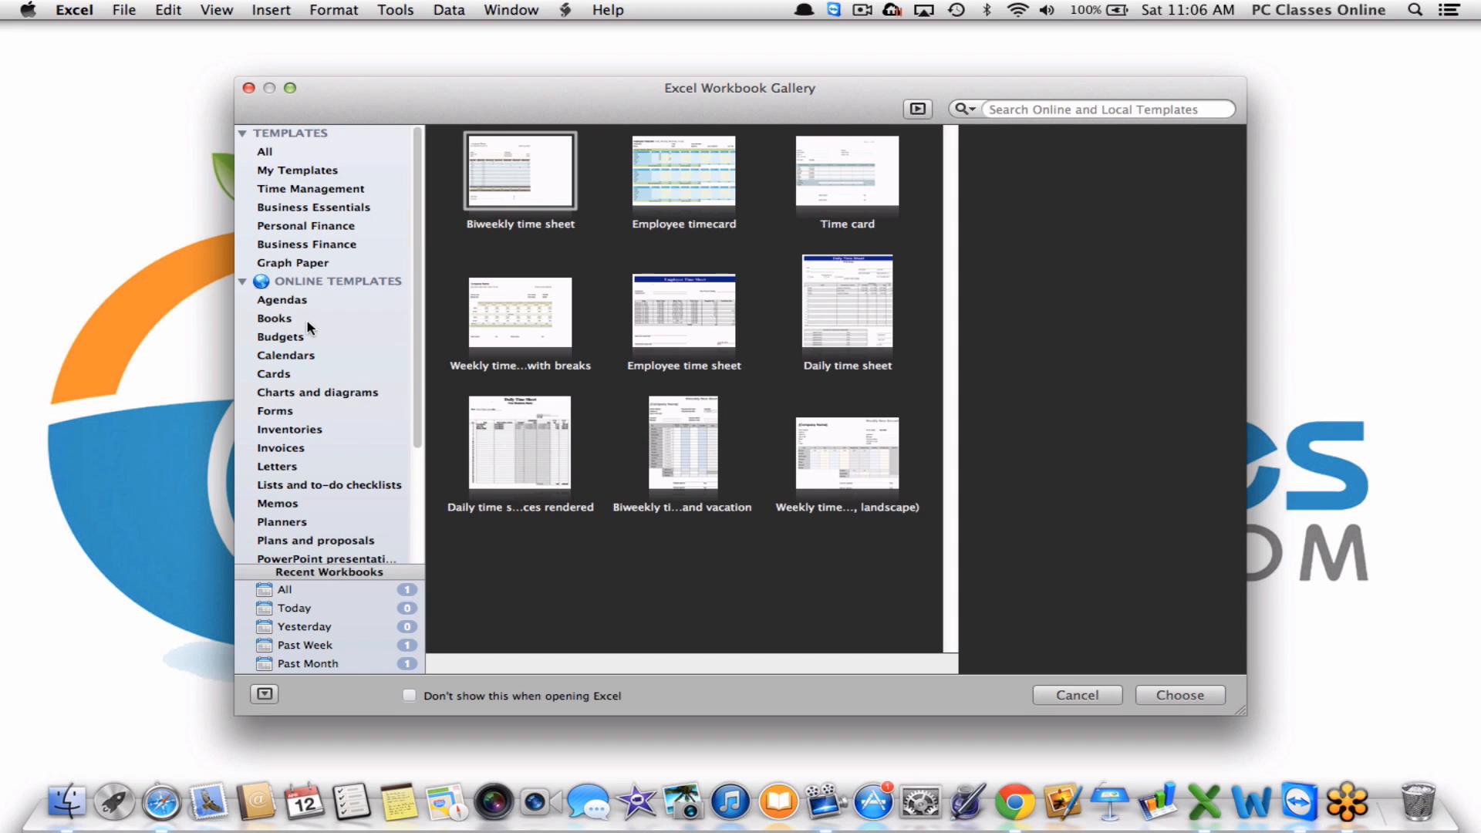
pyautogui.click(269, 151)
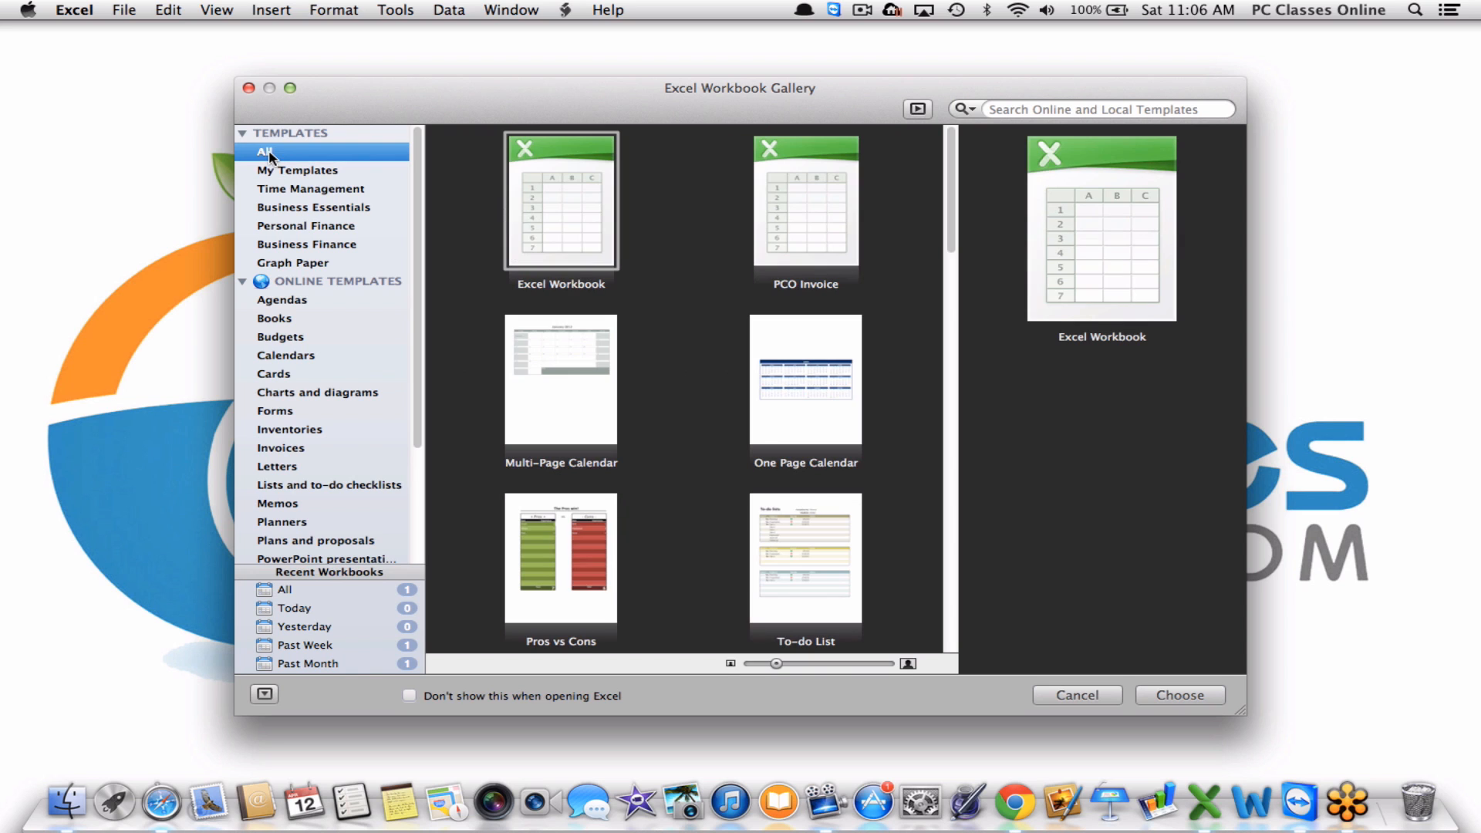
# Create a new blank Excel Workbook and zoom its sheet to 200%.
pyautogui.doubleClick(563, 185)
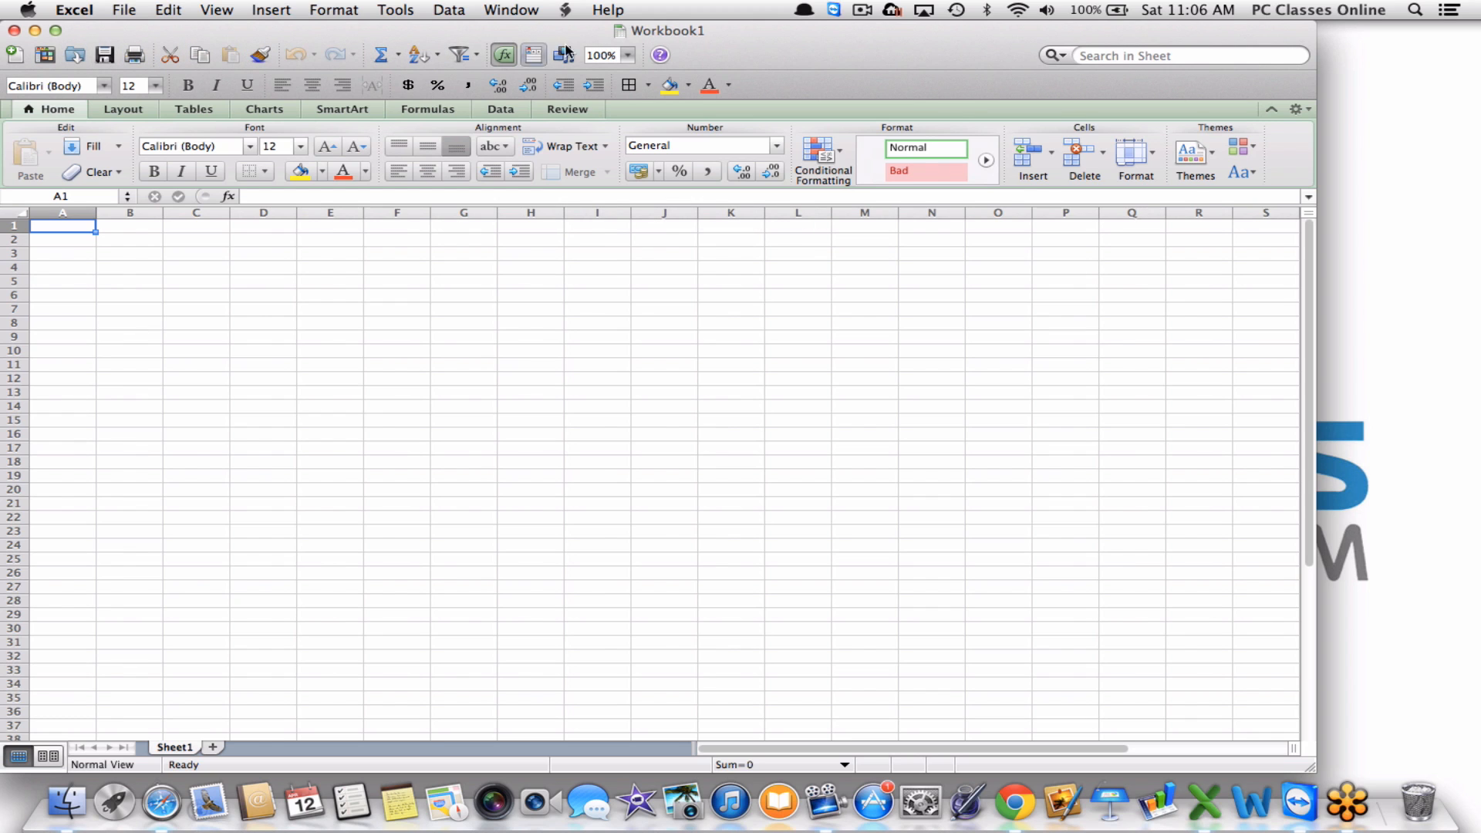
pyautogui.click(628, 56)
pyautogui.click(633, 84)
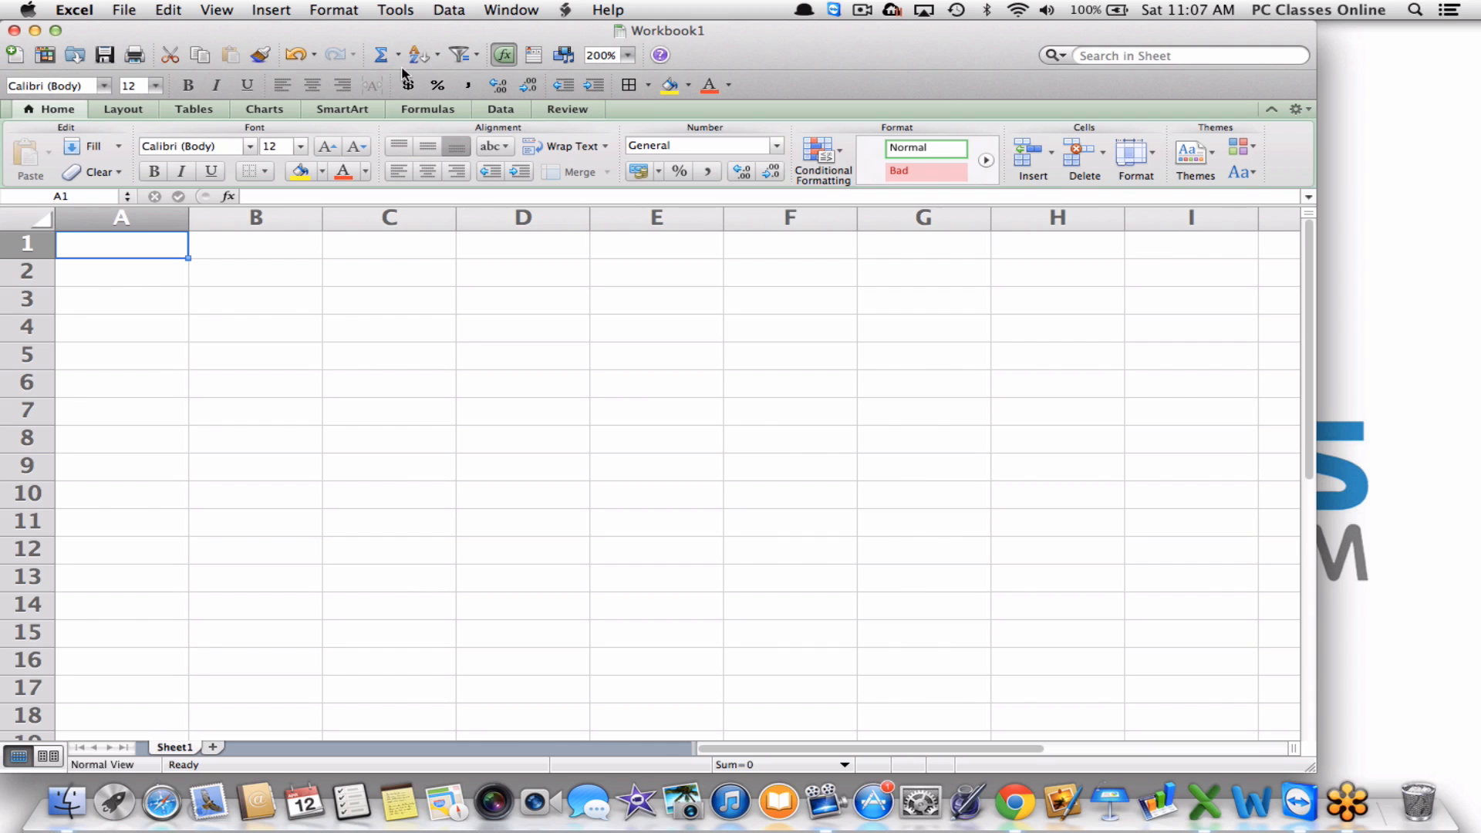
pyautogui.rightClick(697, 57)
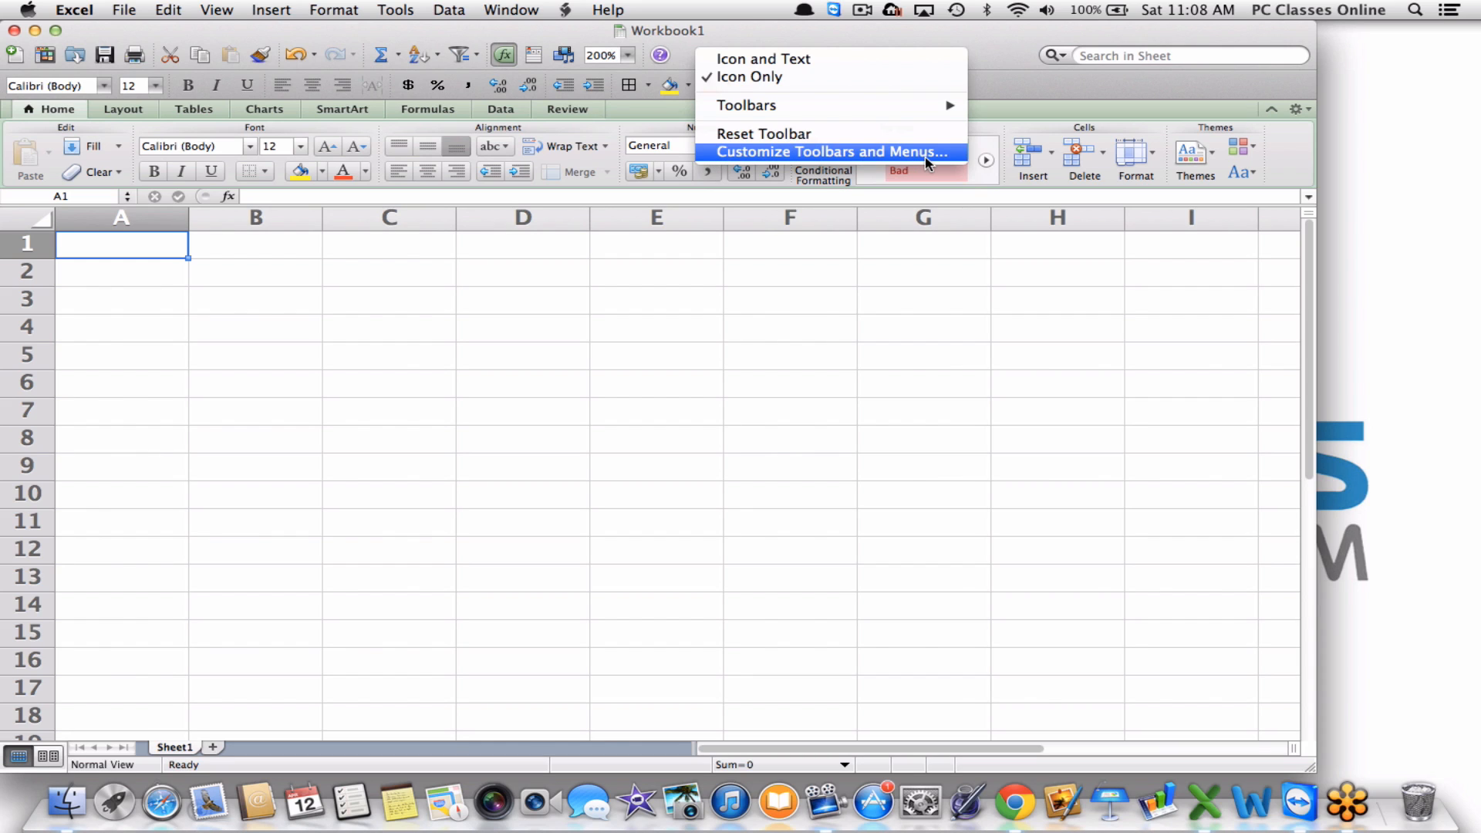
pyautogui.click(982, 92)
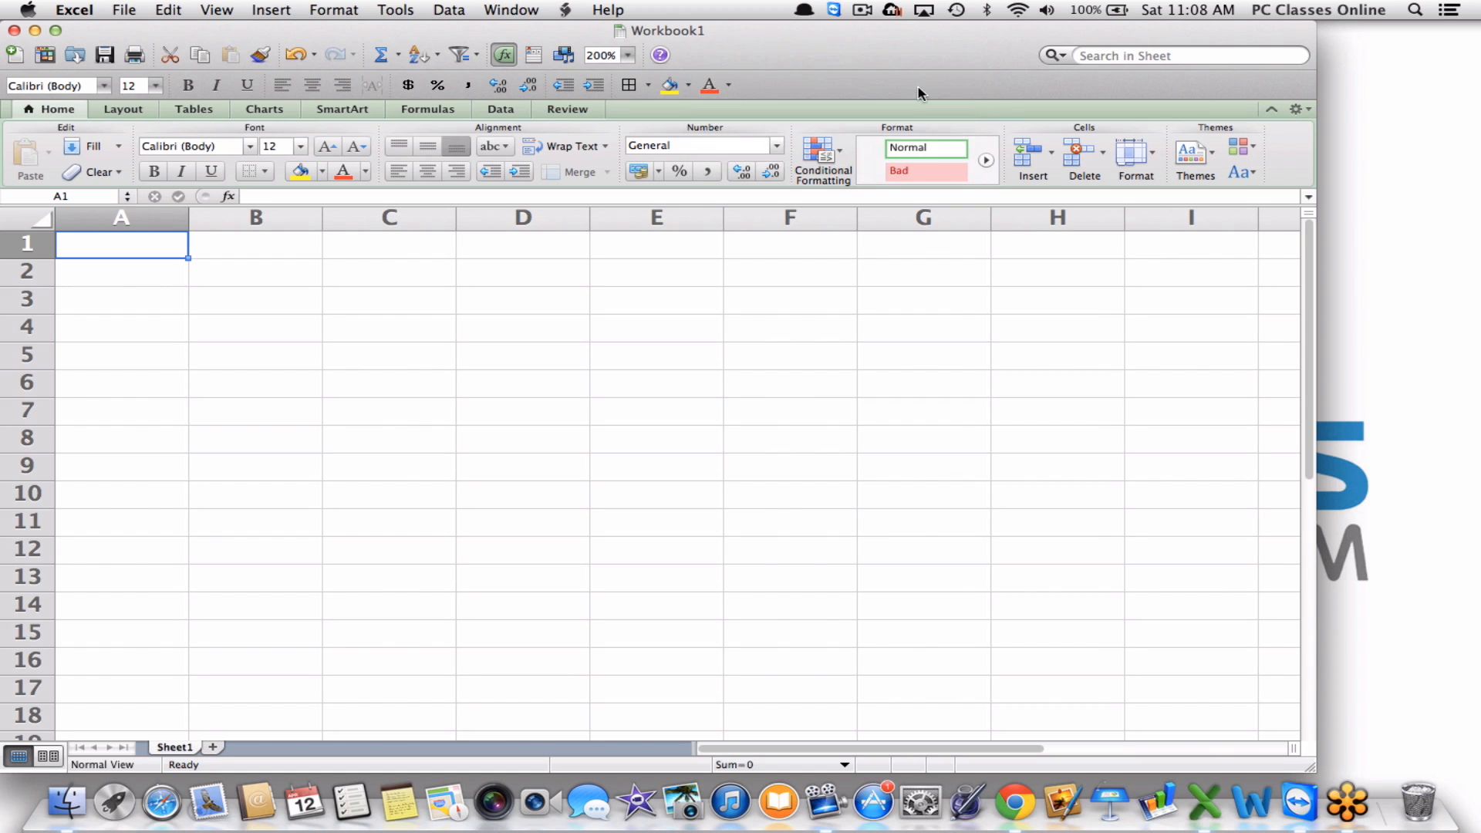
pyautogui.click(38, 62)
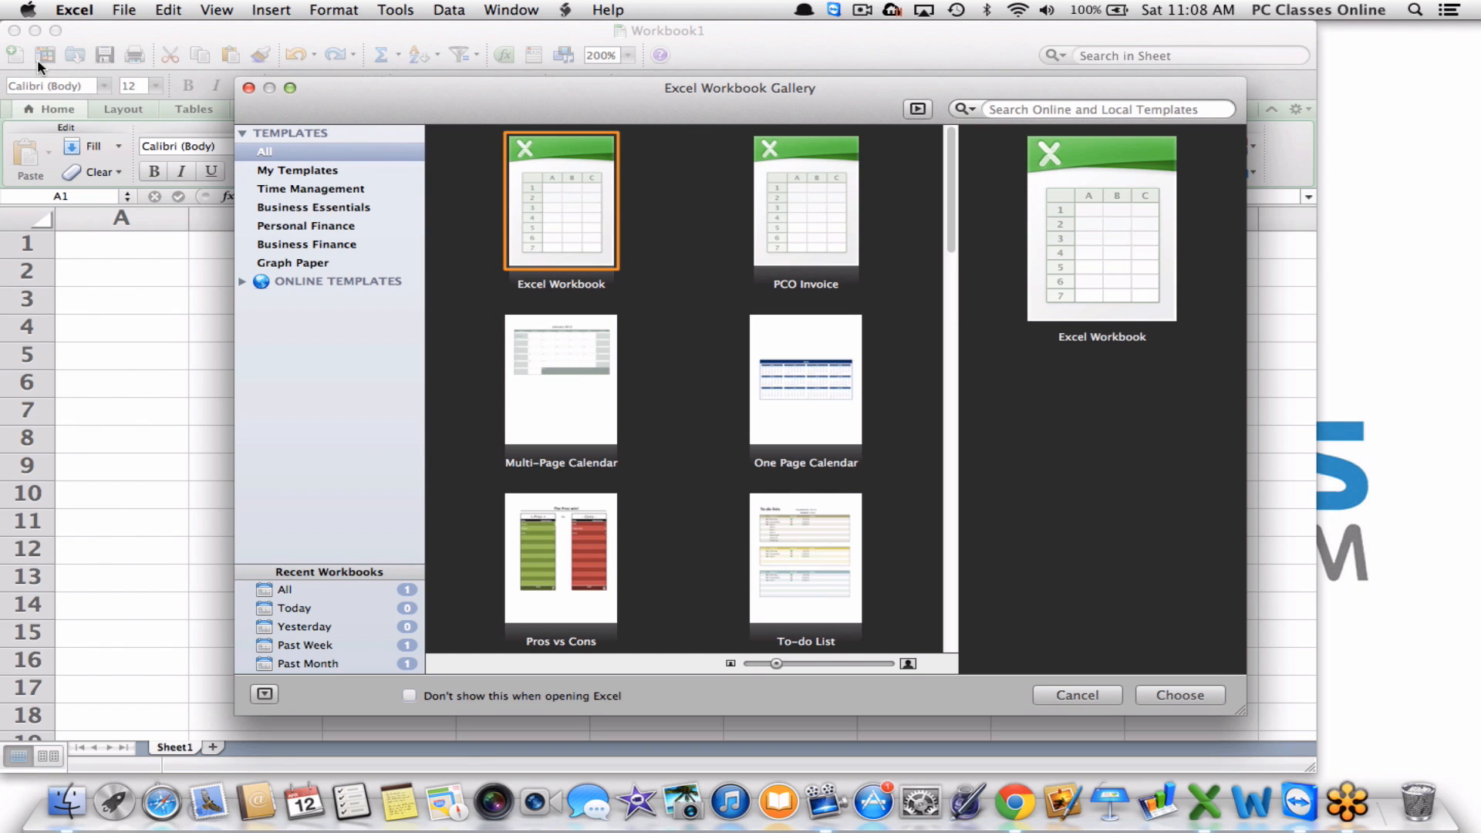
pyautogui.click(241, 277)
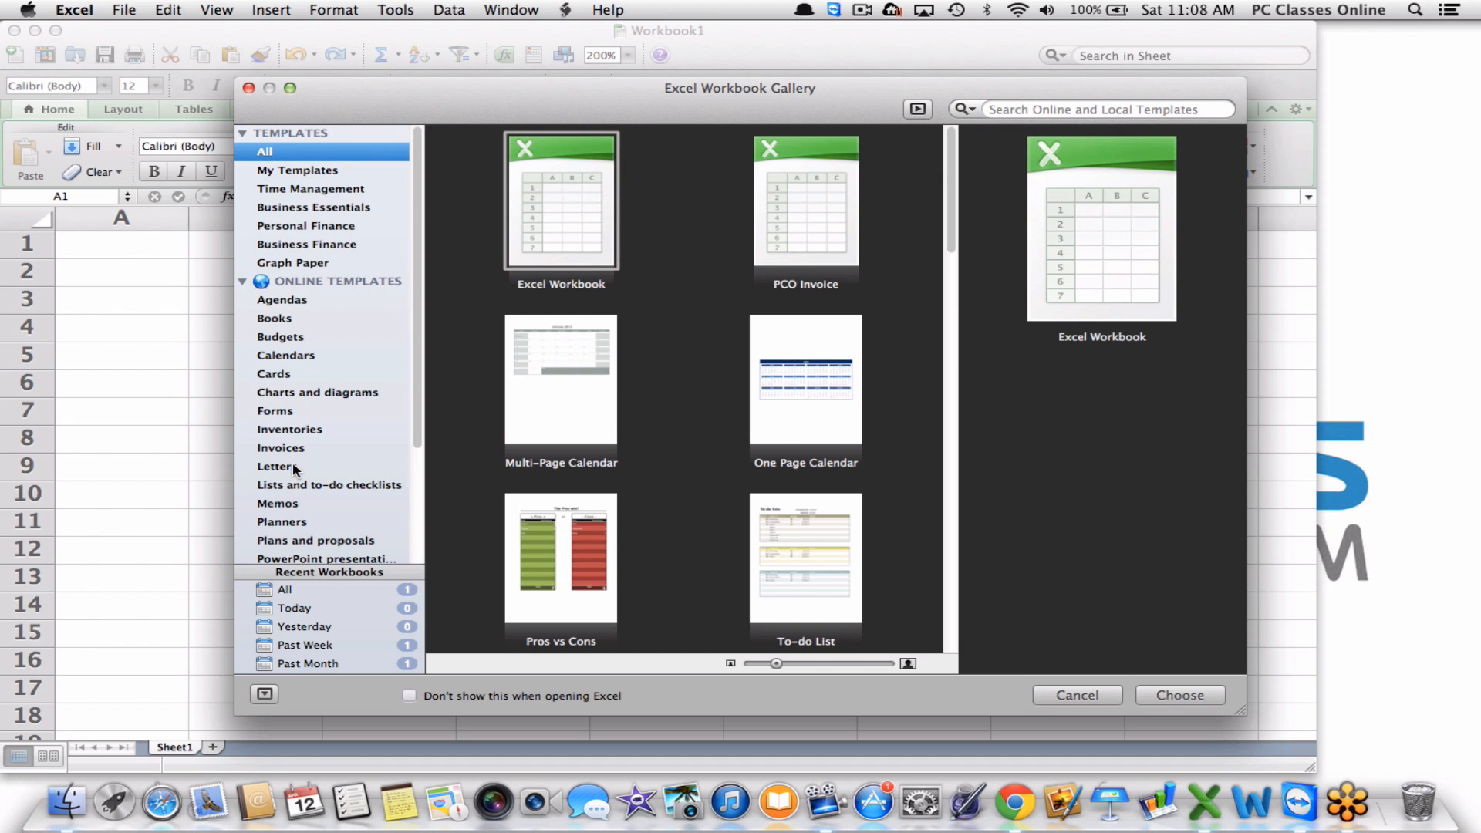
pyautogui.scroll(-5, 294, 466)
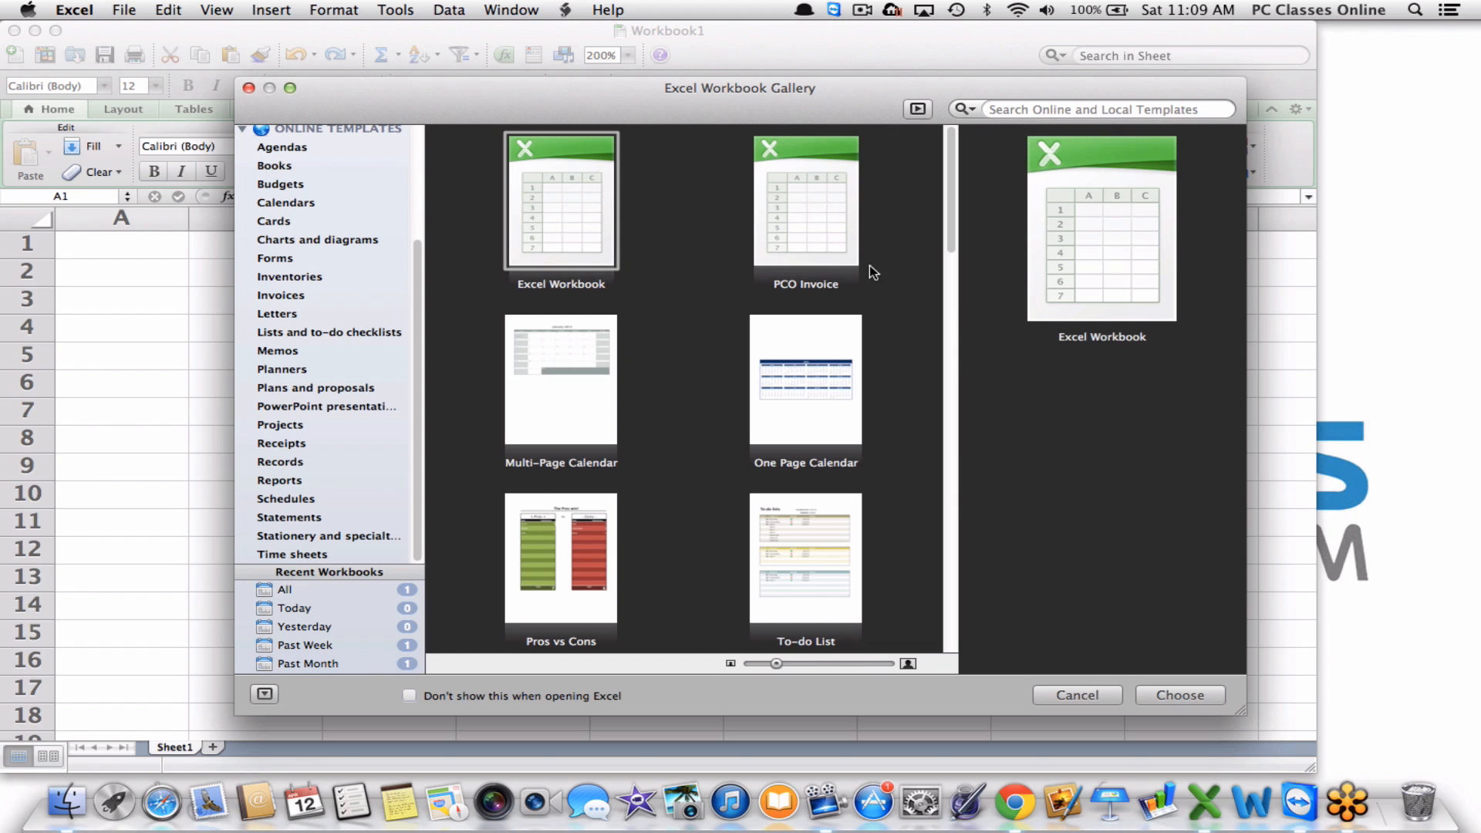
pyautogui.click(249, 88)
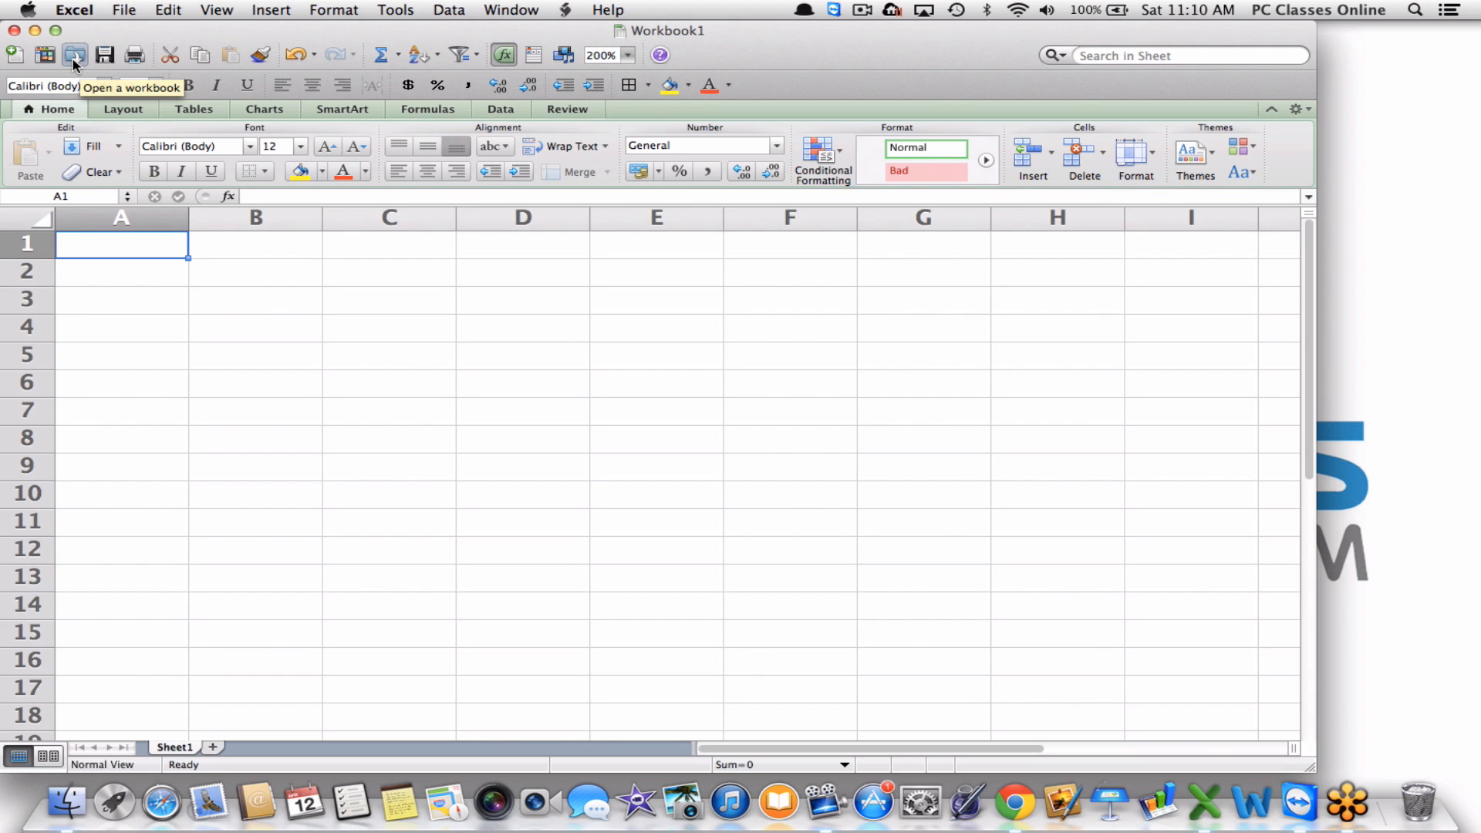
# Cancel the Open dialog without opening a workbook, then bring up the File menu.
pyautogui.click(75, 55)
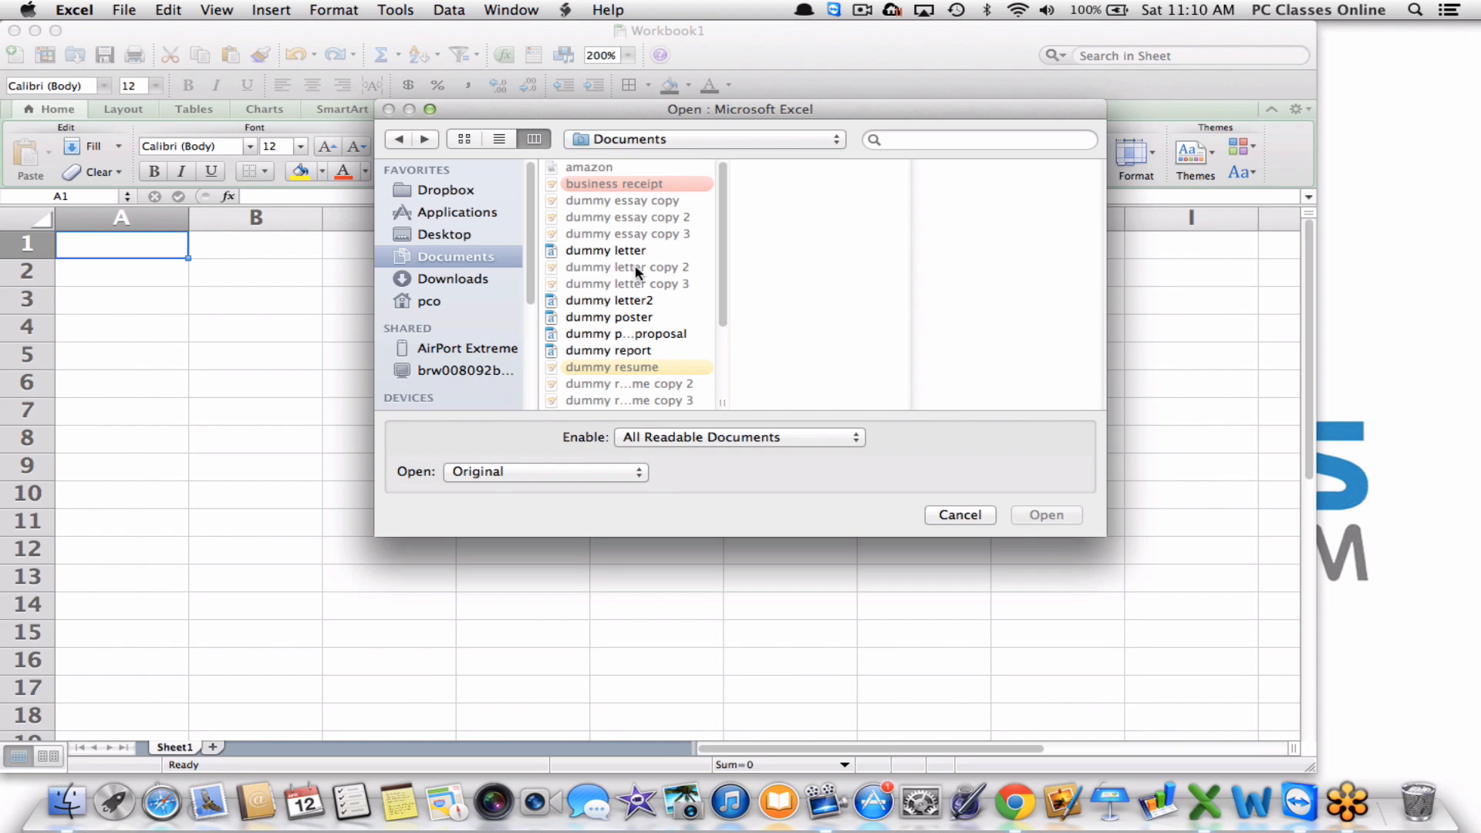
pyautogui.click(960, 516)
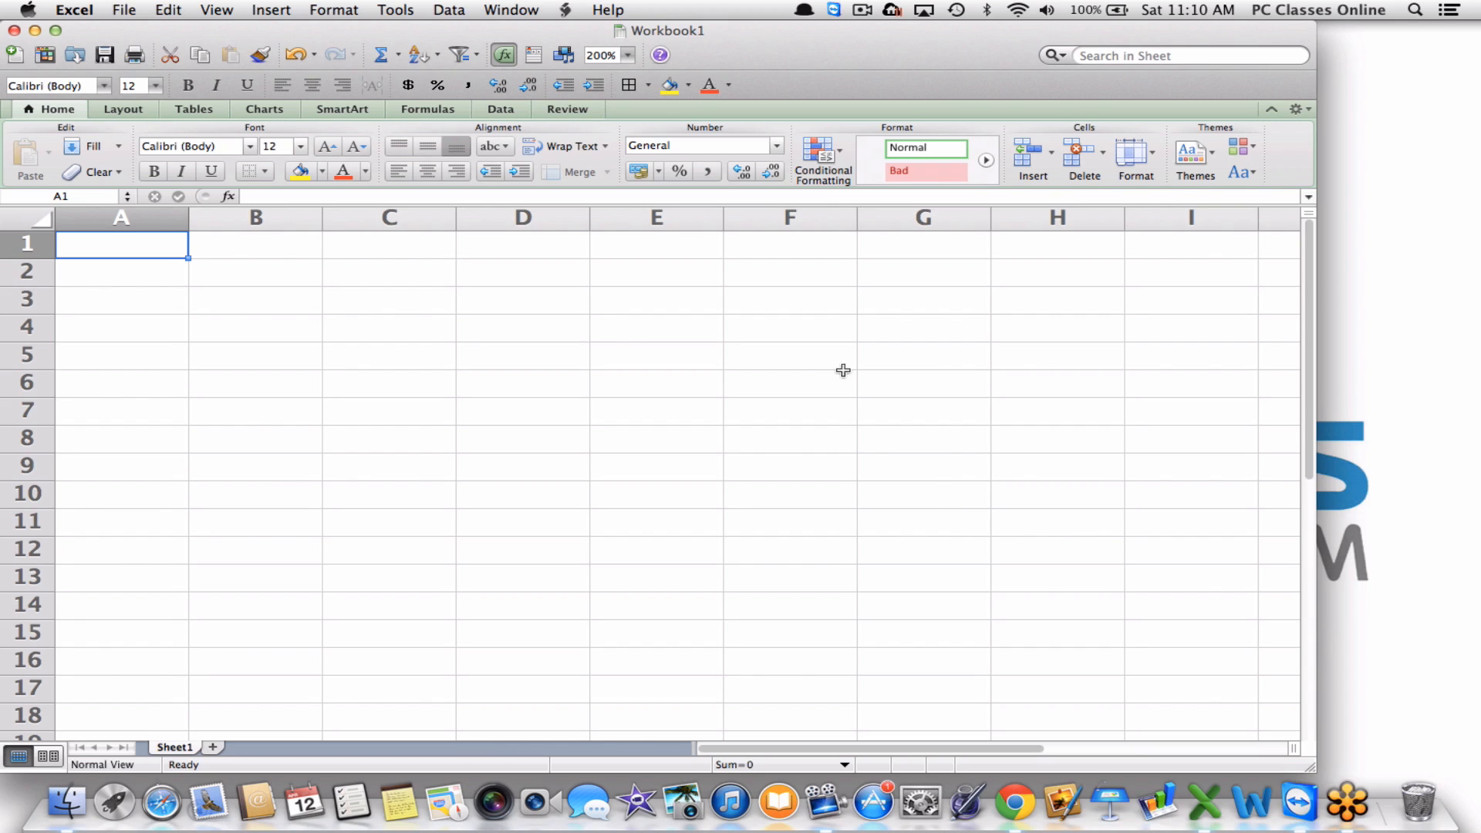
pyautogui.click(119, 12)
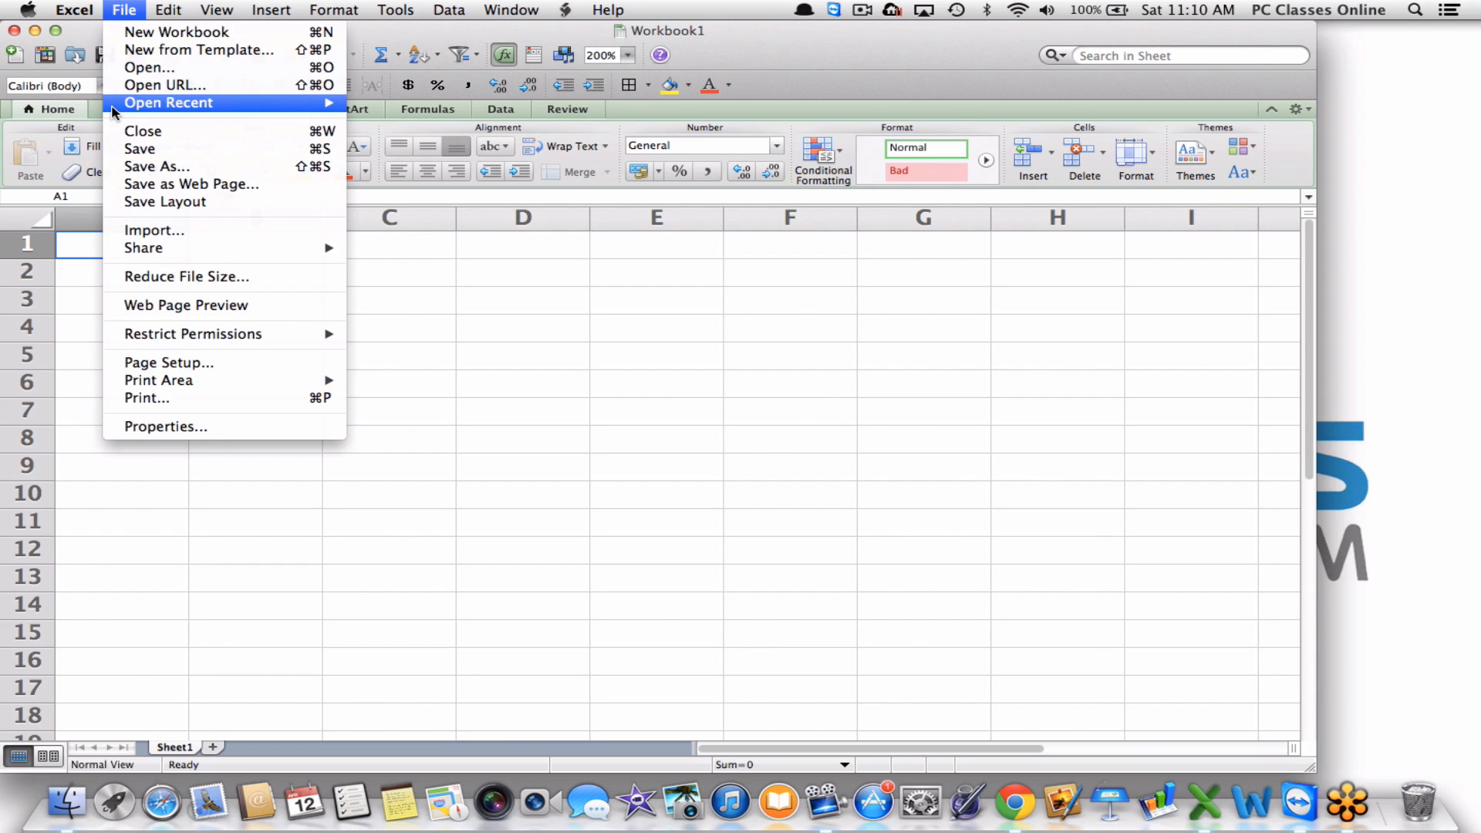
# View File > Open Recent, then dismiss the menu without opening PCO Invoice.xltx.
pyautogui.moveTo(114, 105)
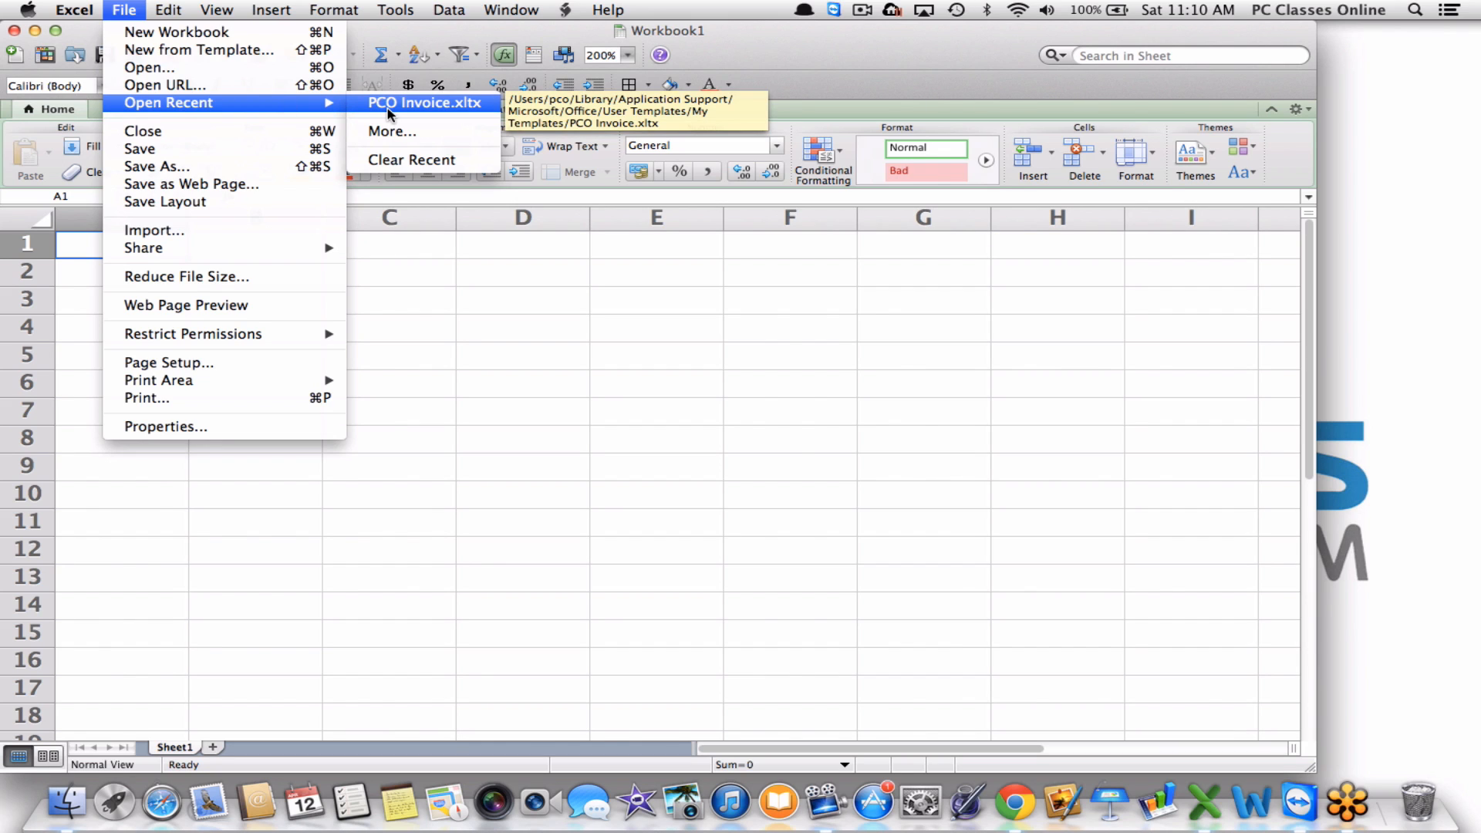
pyautogui.click(577, 338)
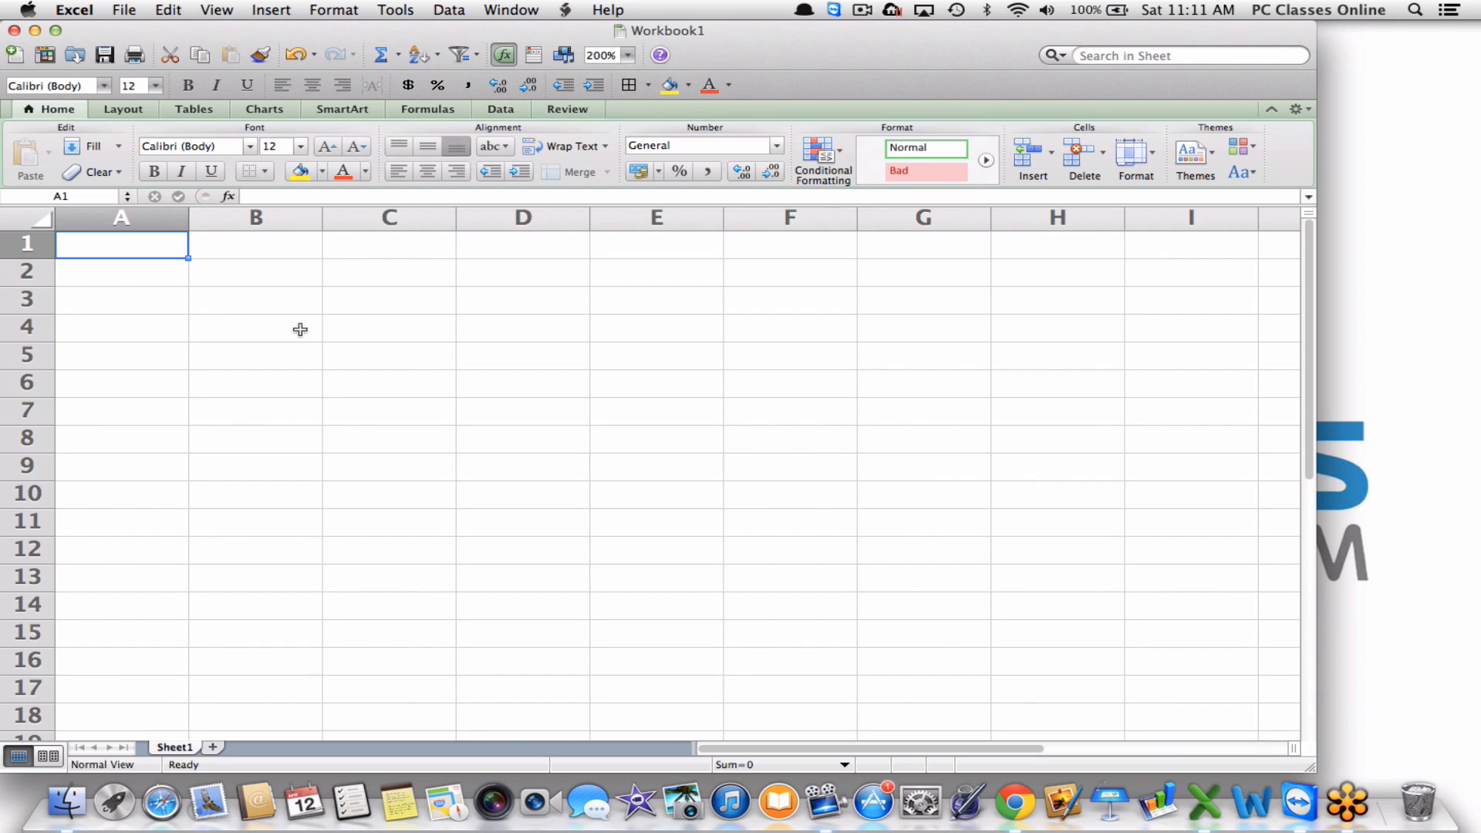
pyautogui.click(629, 56)
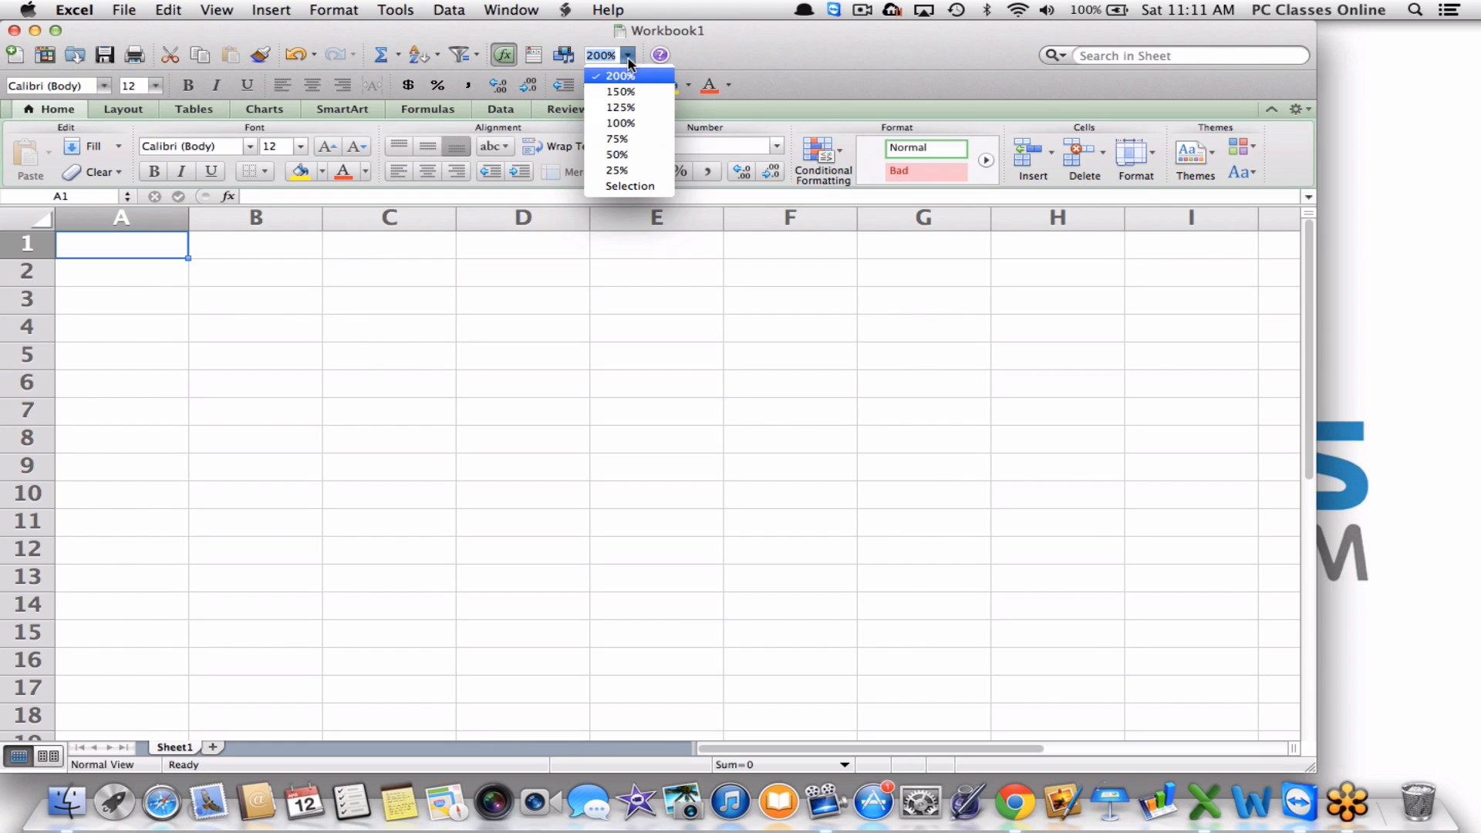
pyautogui.click(614, 85)
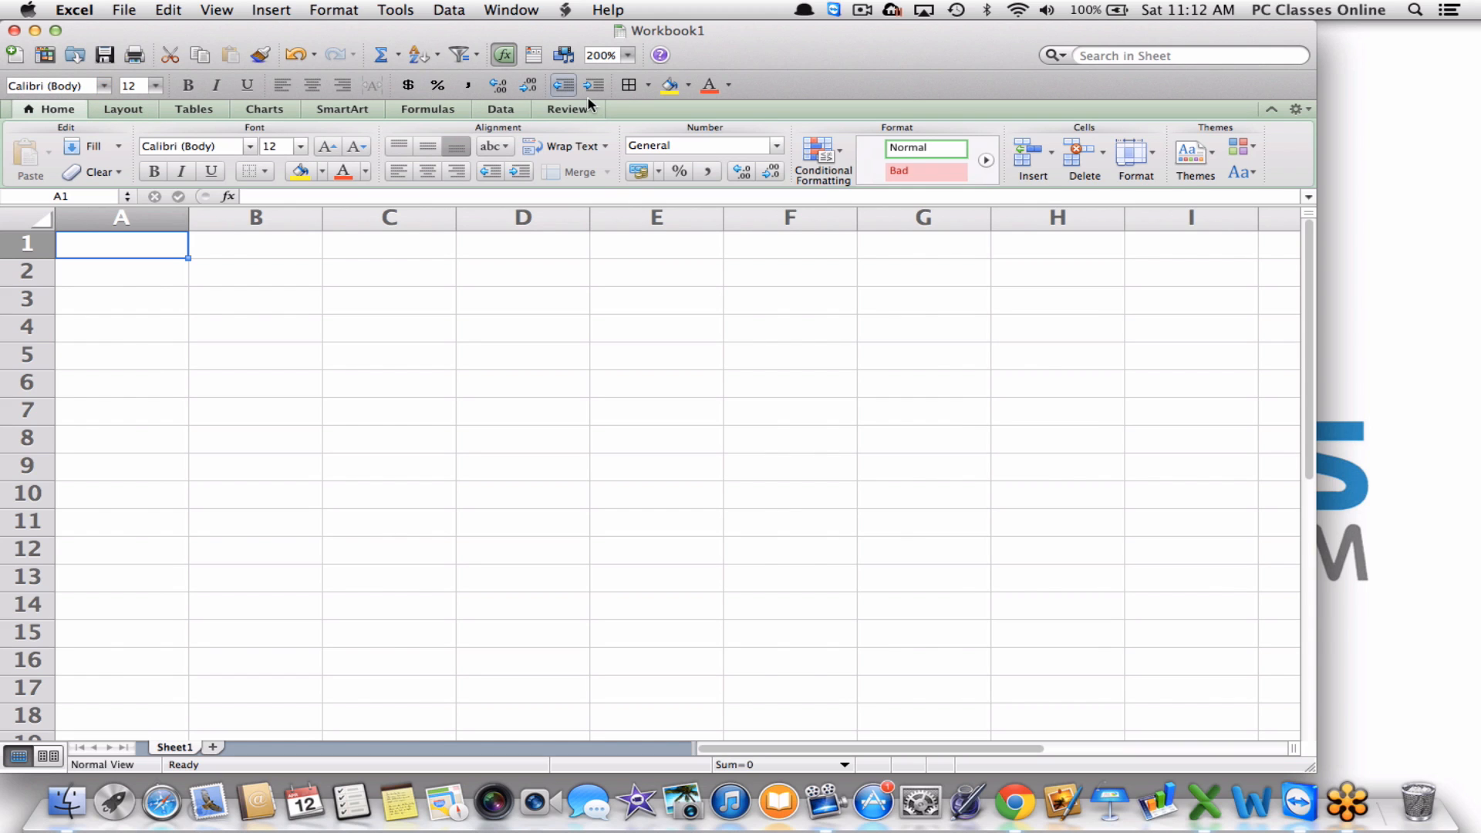
# Hide the Formatting toolbar through View > Toolbars.
pyautogui.click(210, 9)
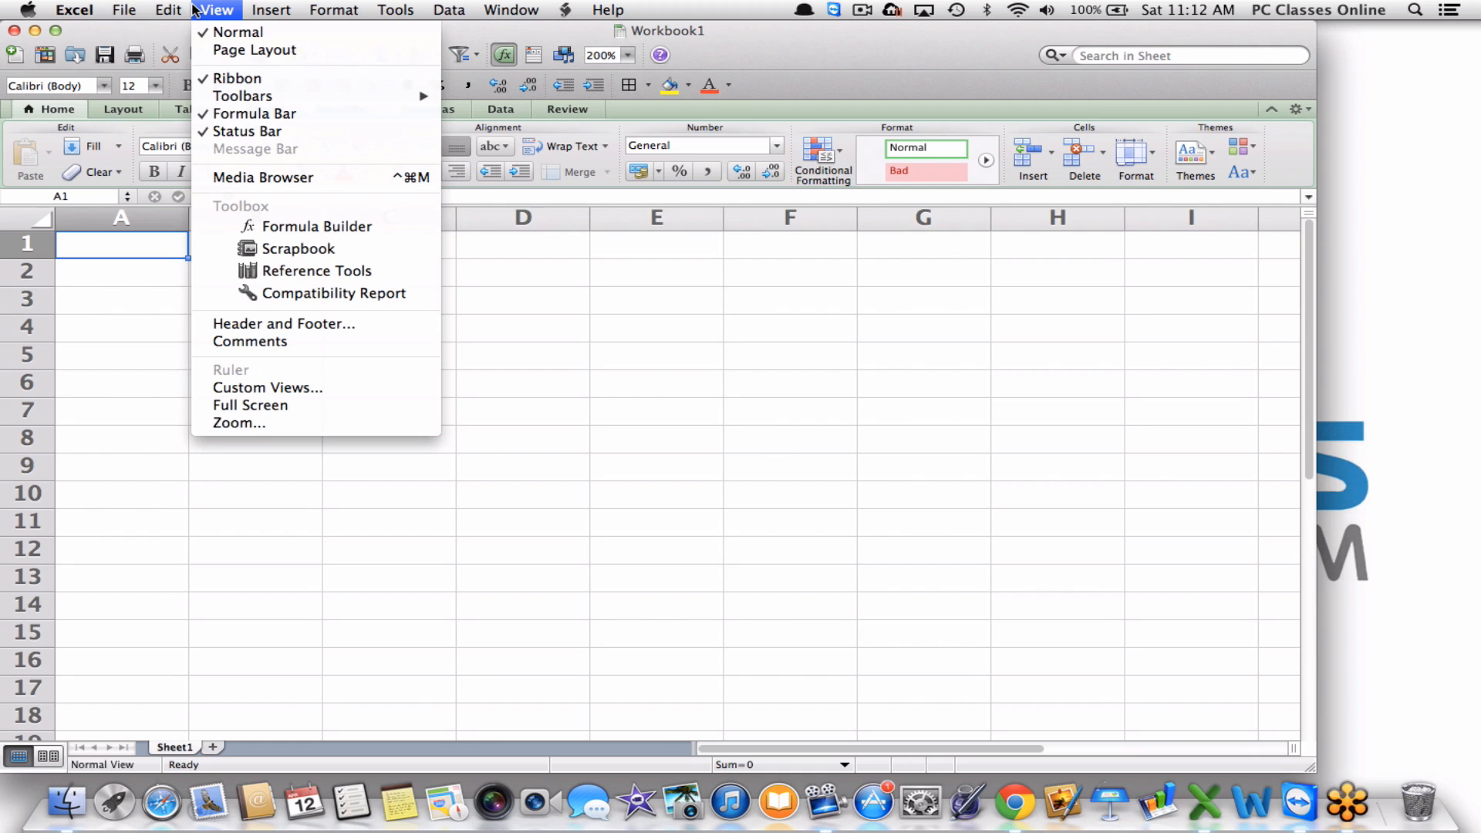
pyautogui.moveTo(196, 101)
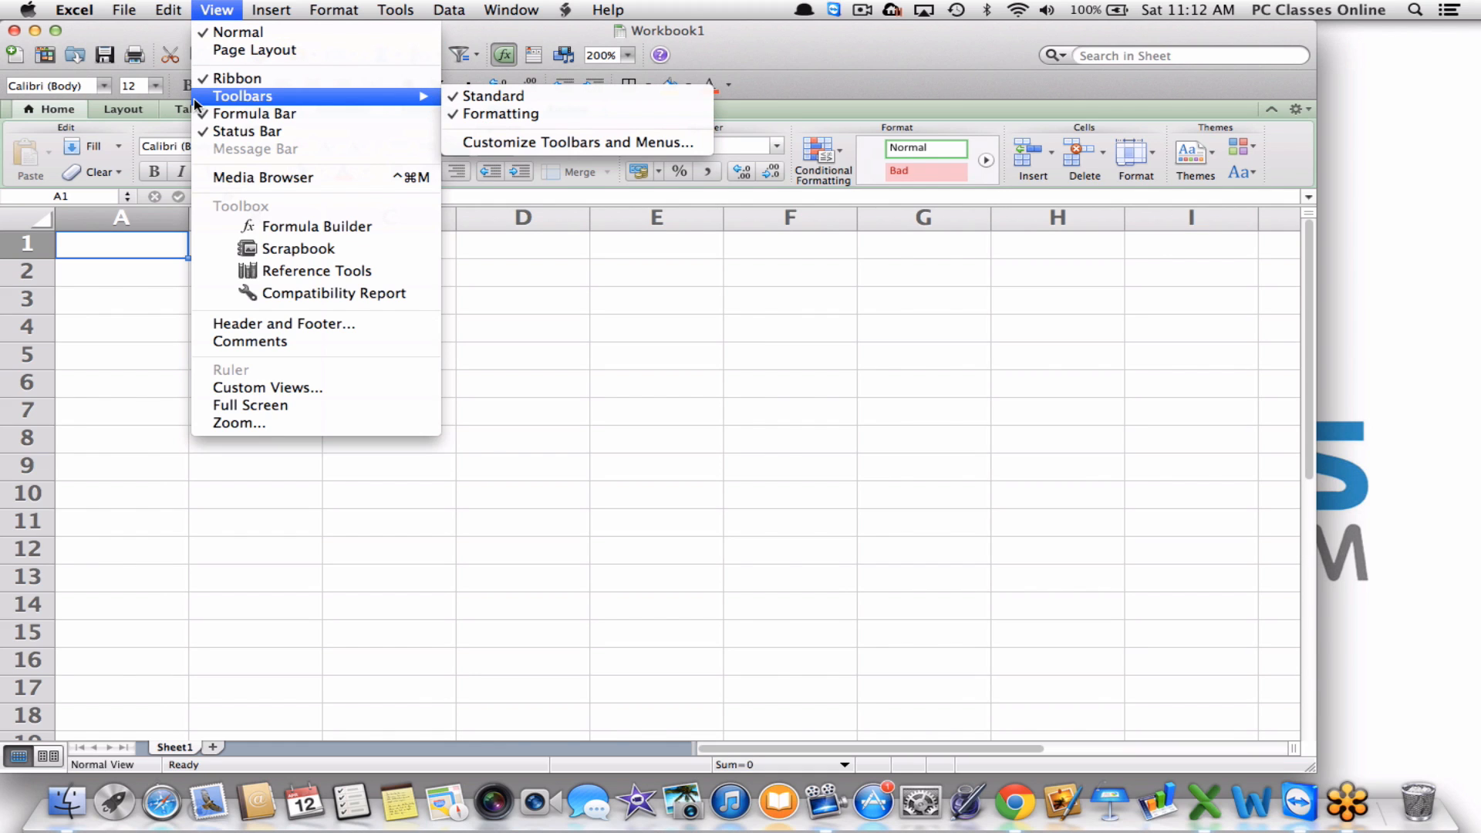
pyautogui.click(461, 115)
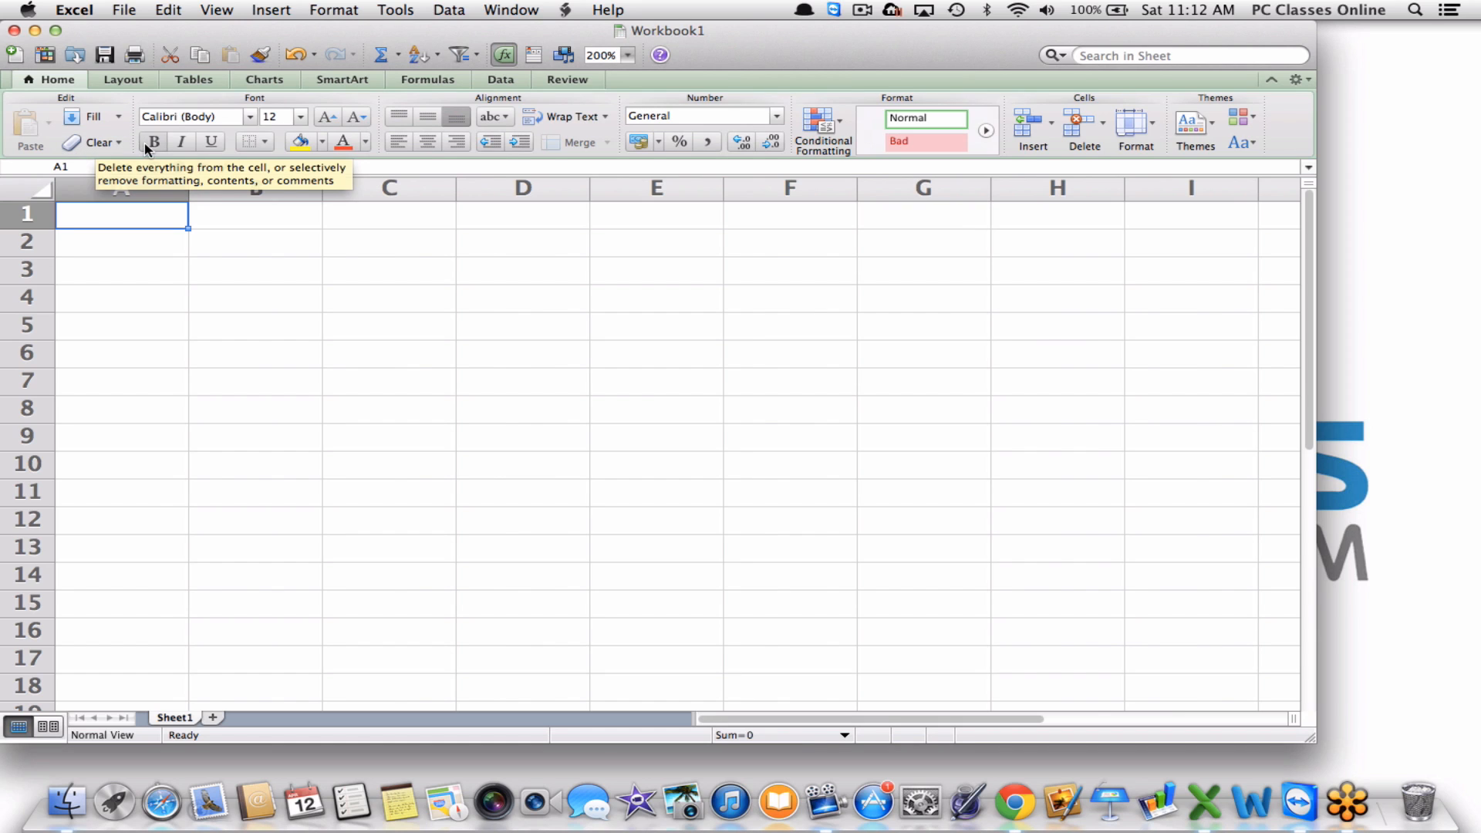
pyautogui.click(188, 116)
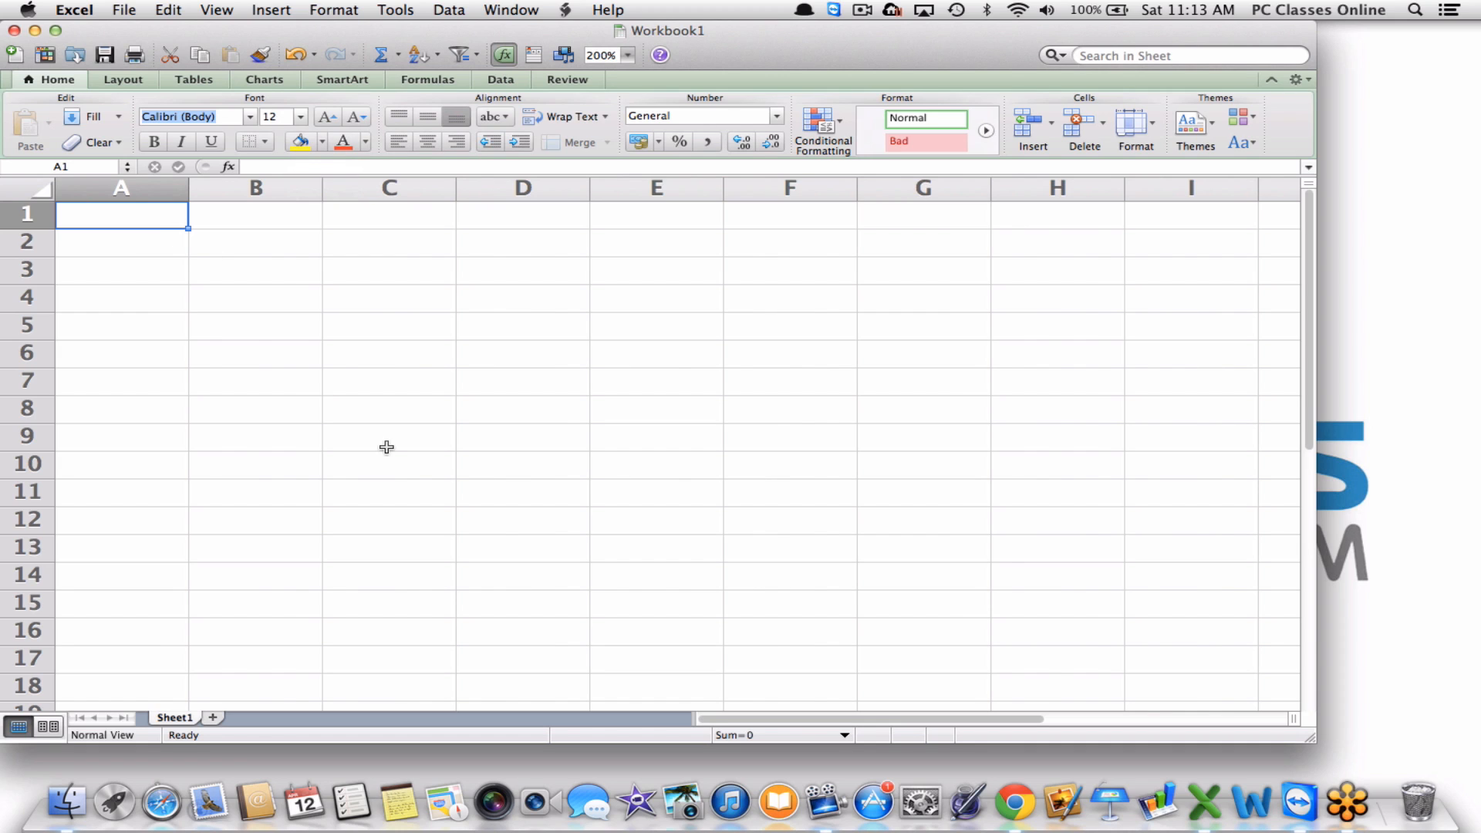
pyautogui.click(730, 531)
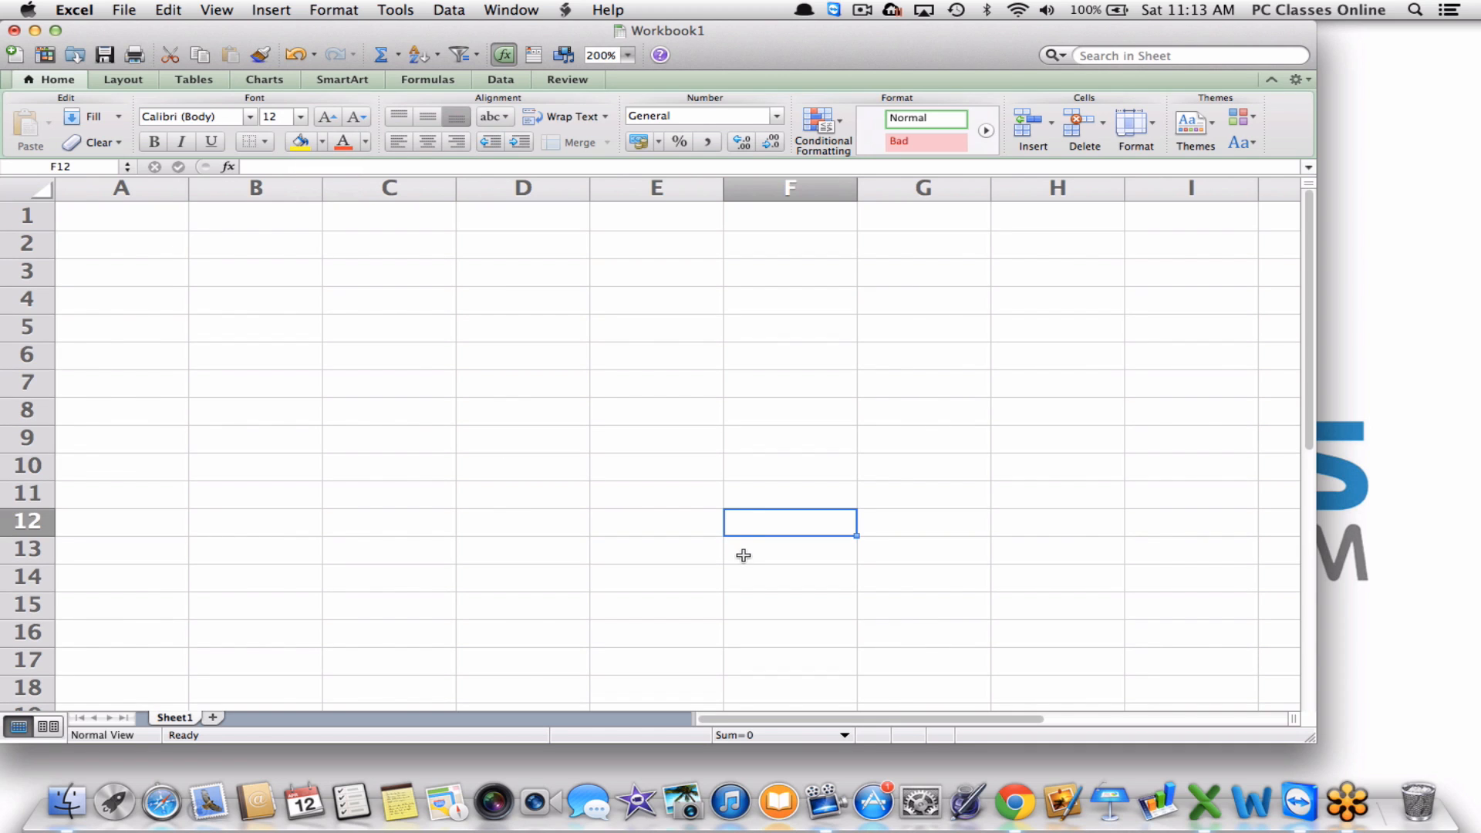
pyautogui.click(743, 551)
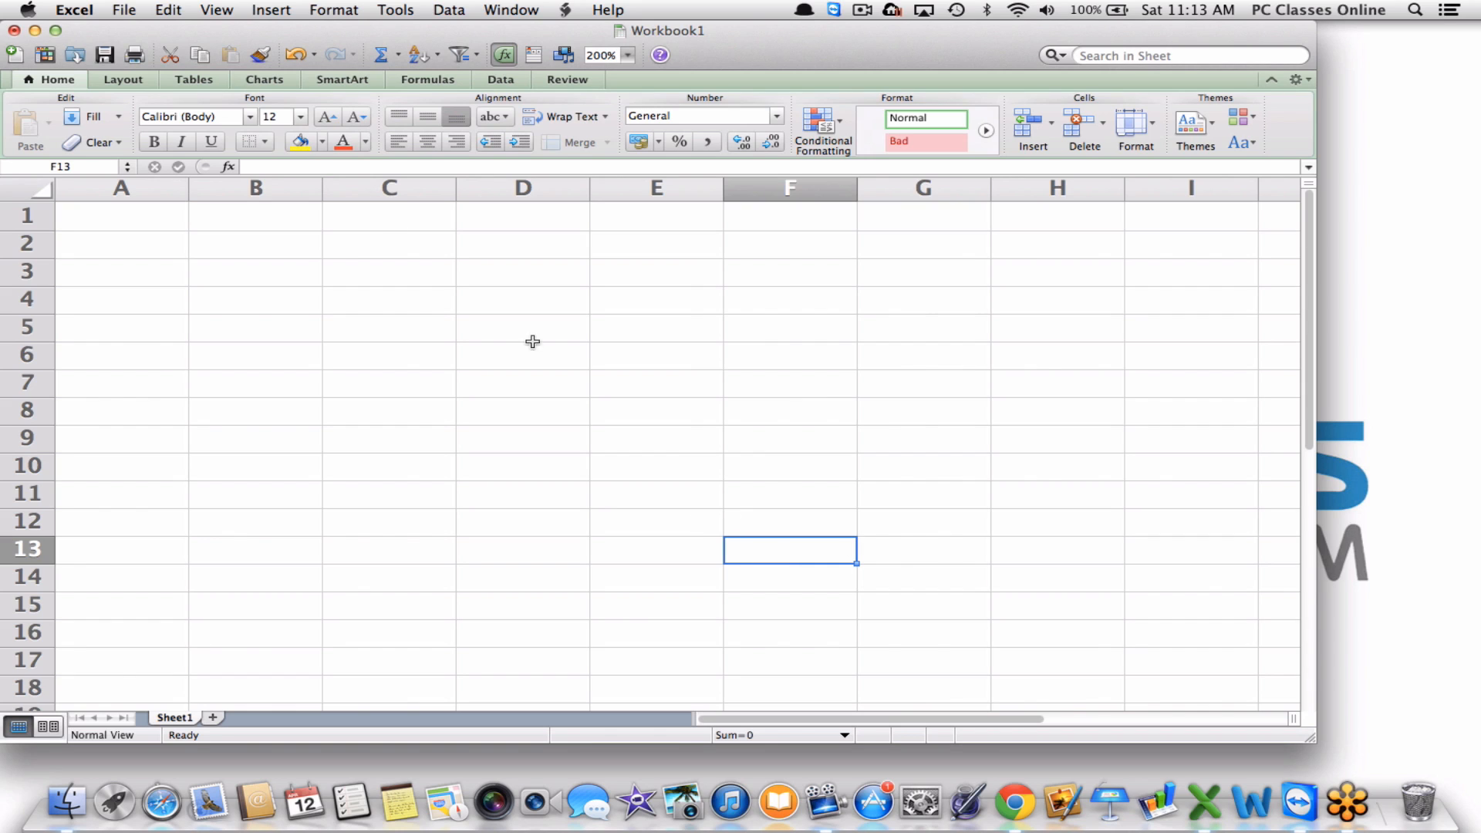
# Fill cell F13 yellow, then change its fill colour to orange.
pyautogui.click(297, 143)
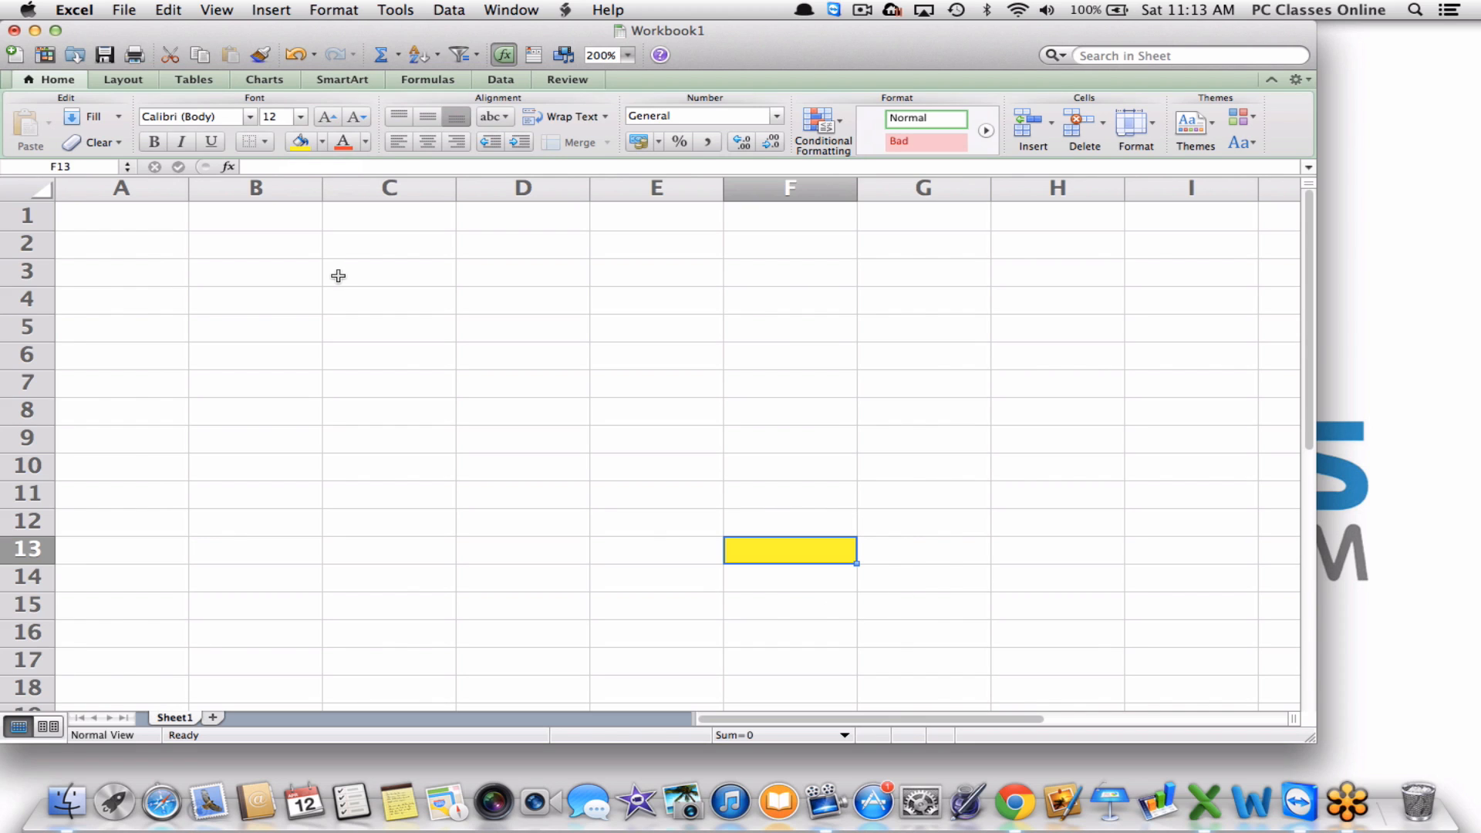
pyautogui.click(322, 142)
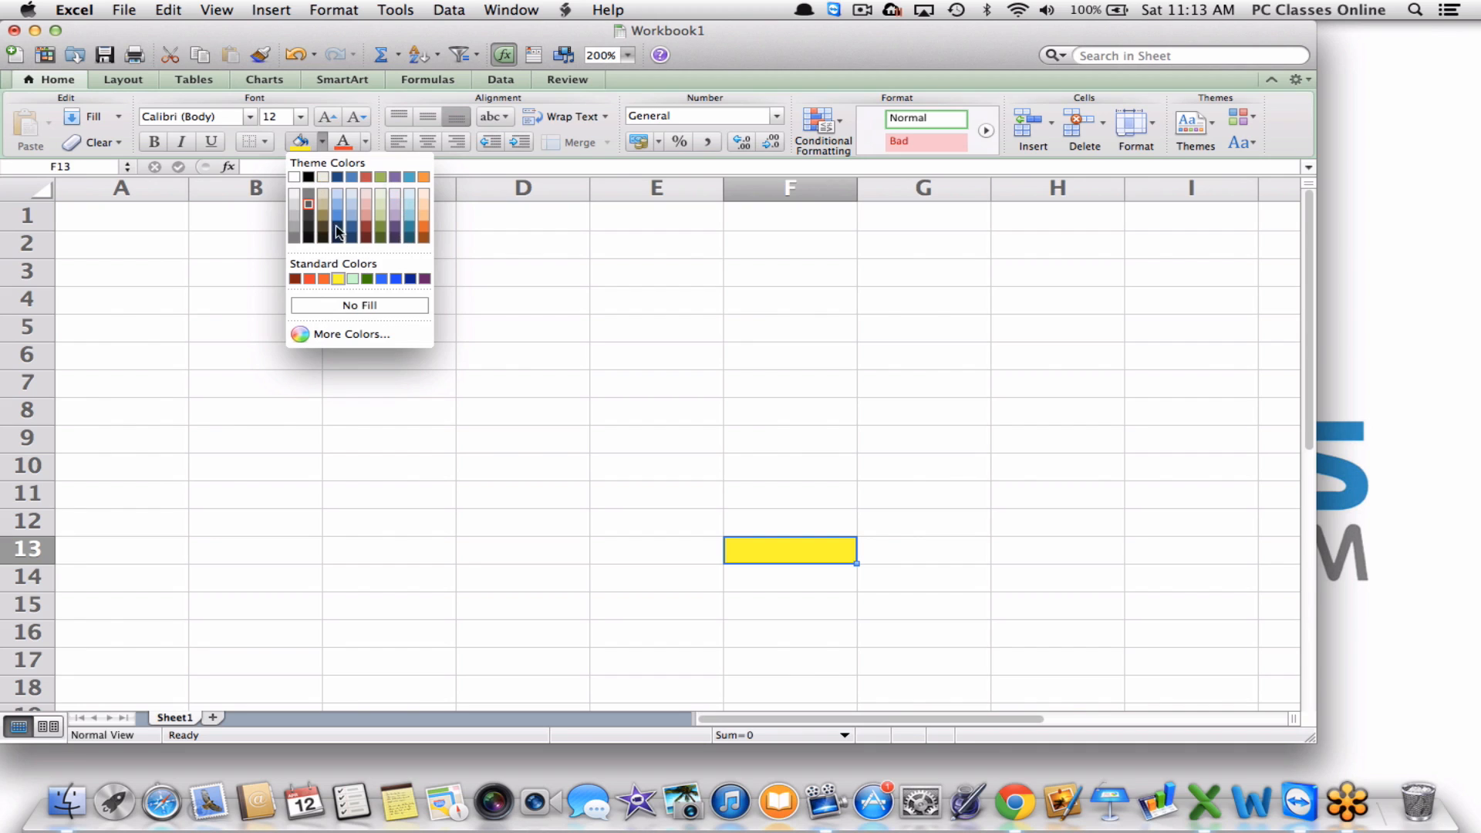
pyautogui.click(426, 236)
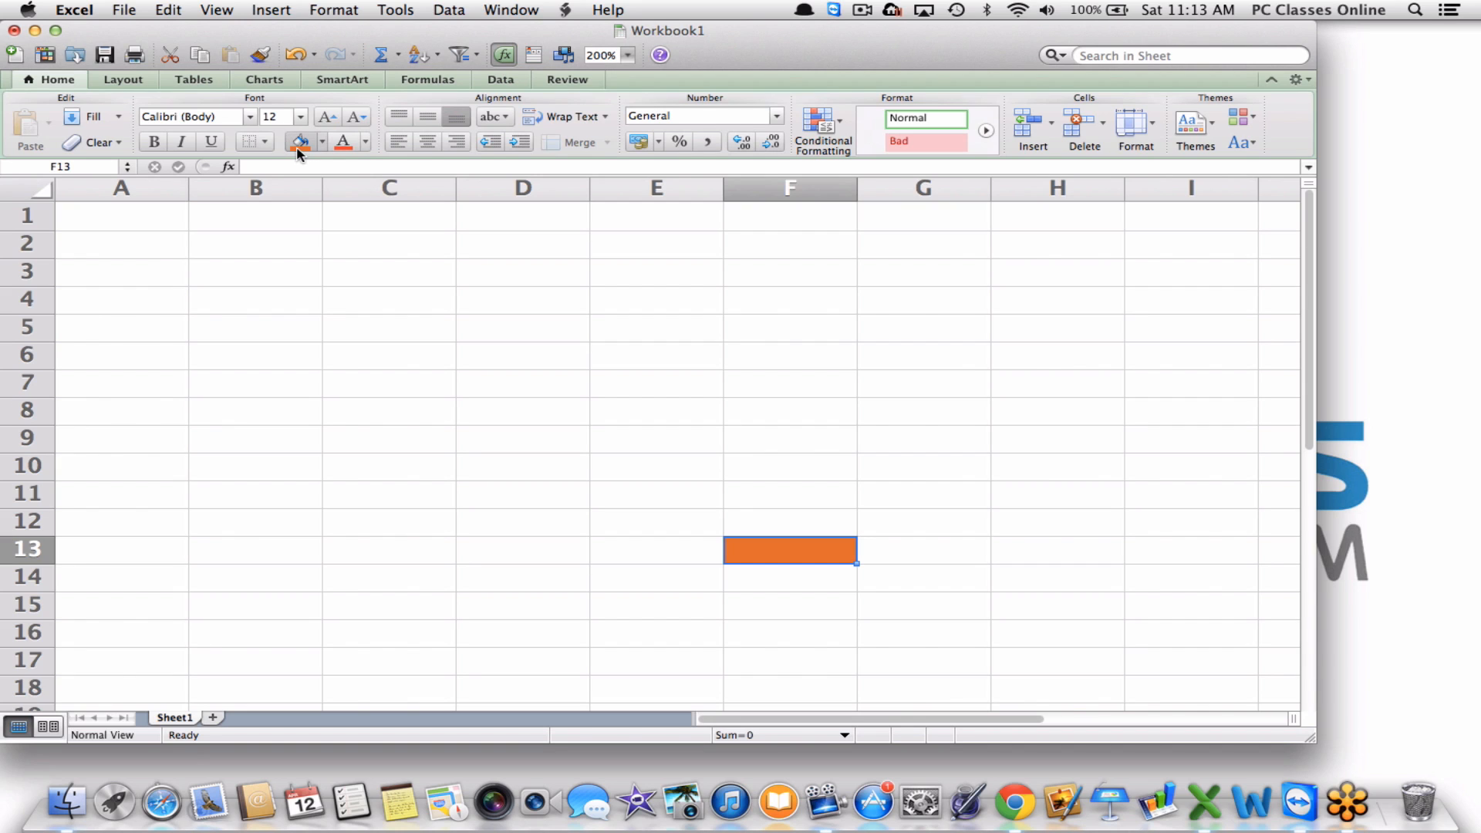
pyautogui.click(364, 141)
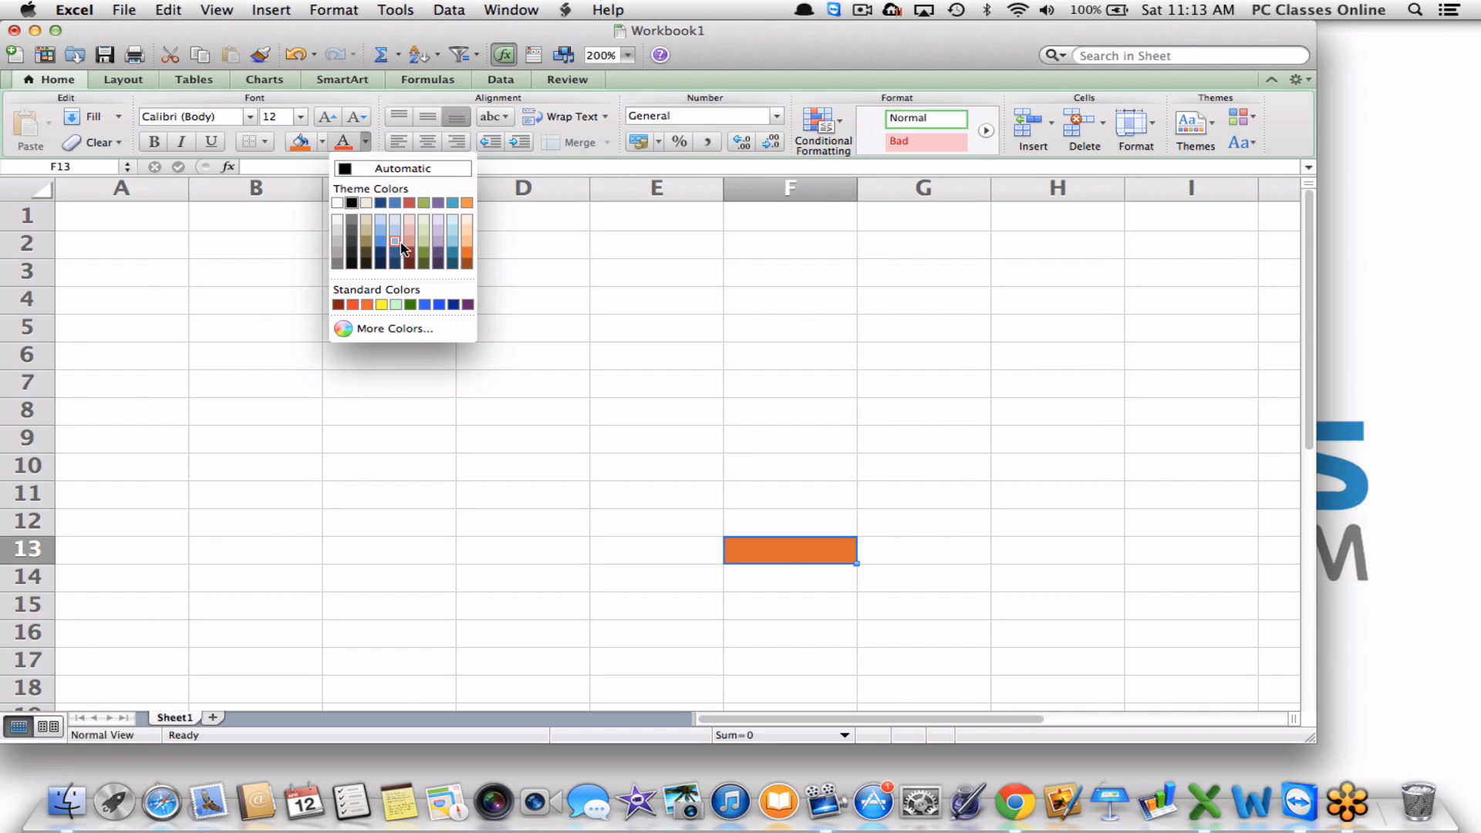
pyautogui.click(612, 263)
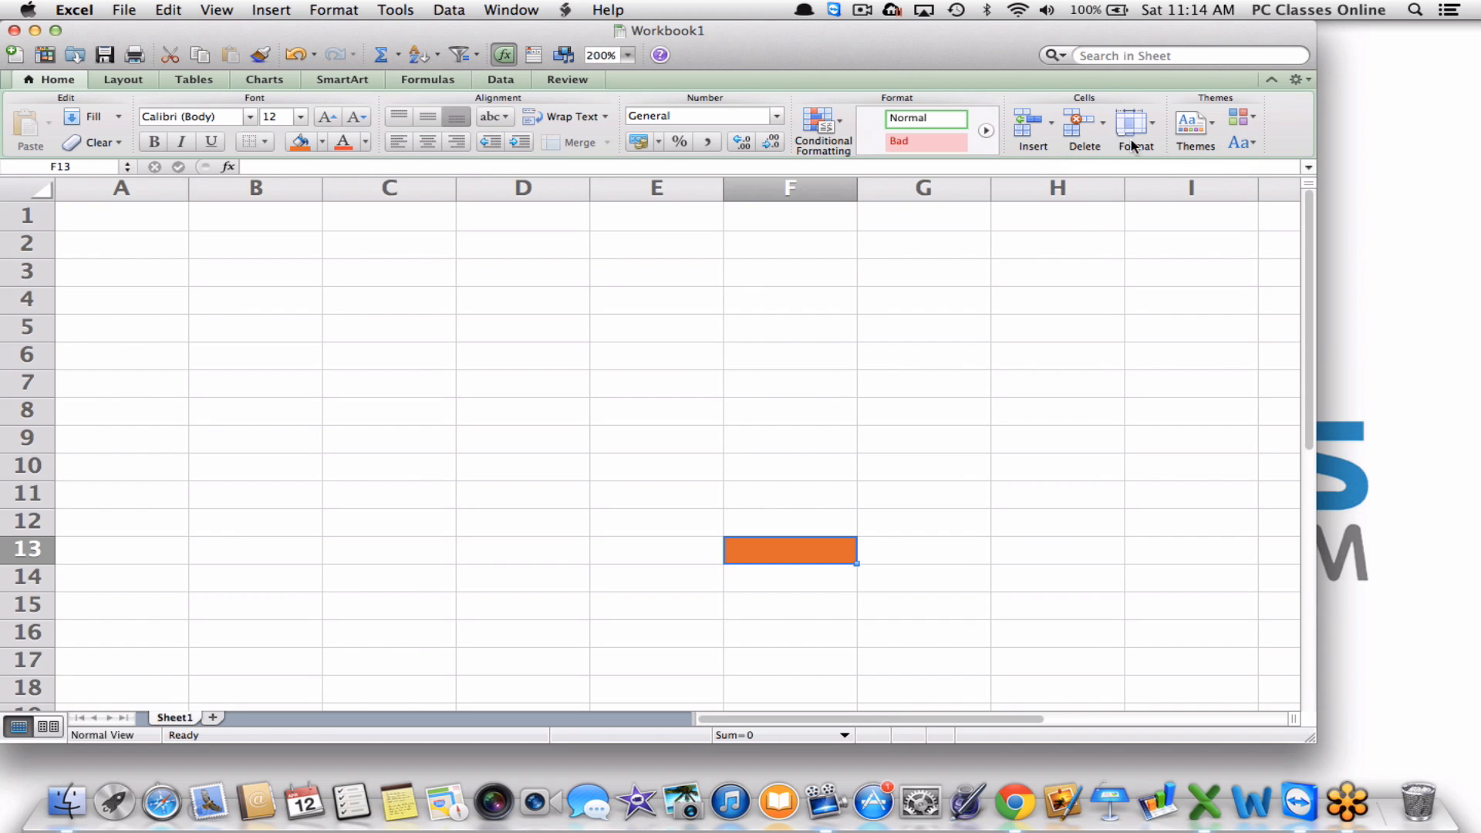
# Open and close the cell Format options unchanged, then switch to the Layout ribbon.
pyautogui.click(1148, 125)
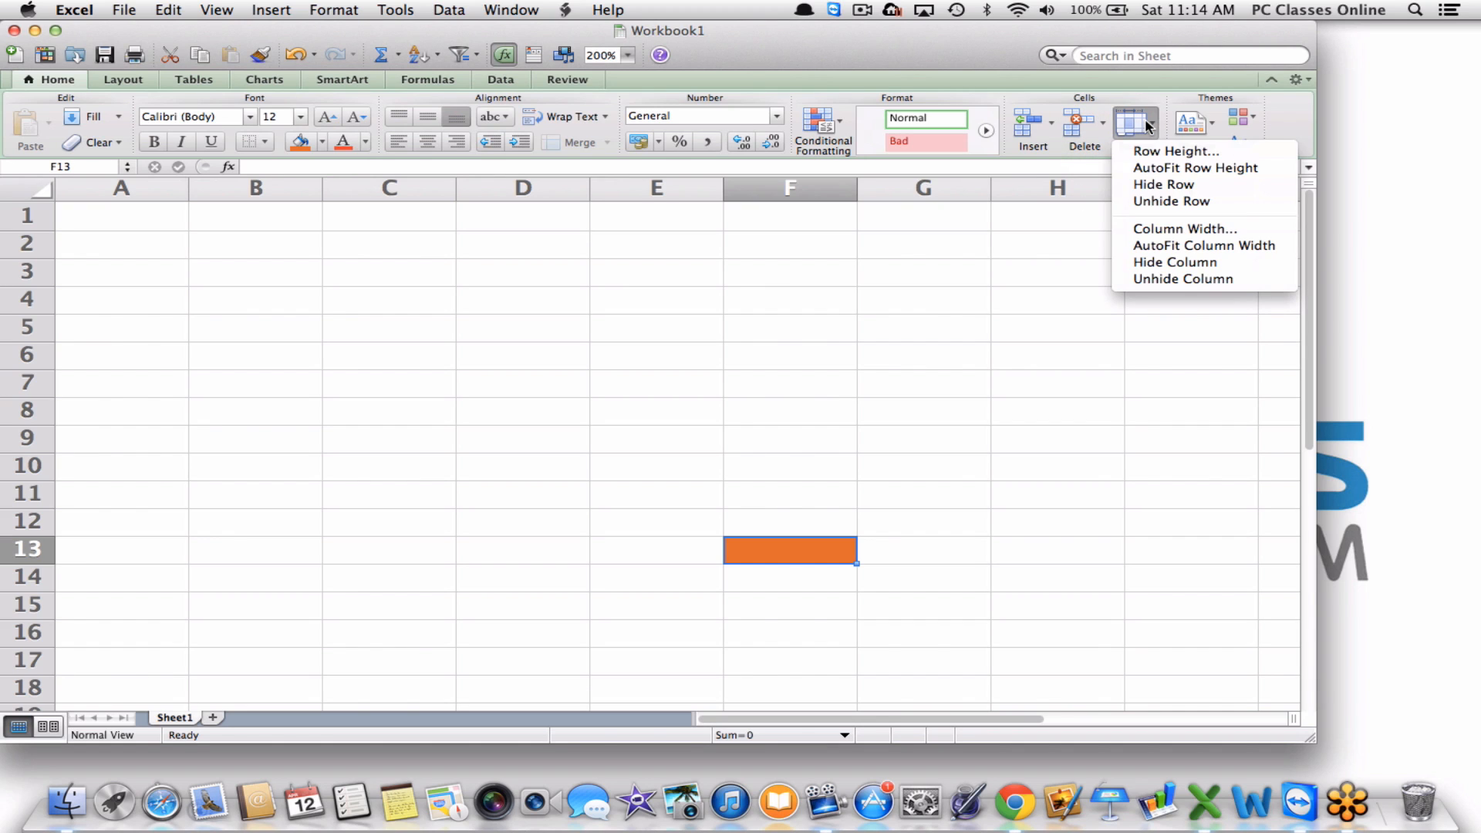
pyautogui.click(1149, 125)
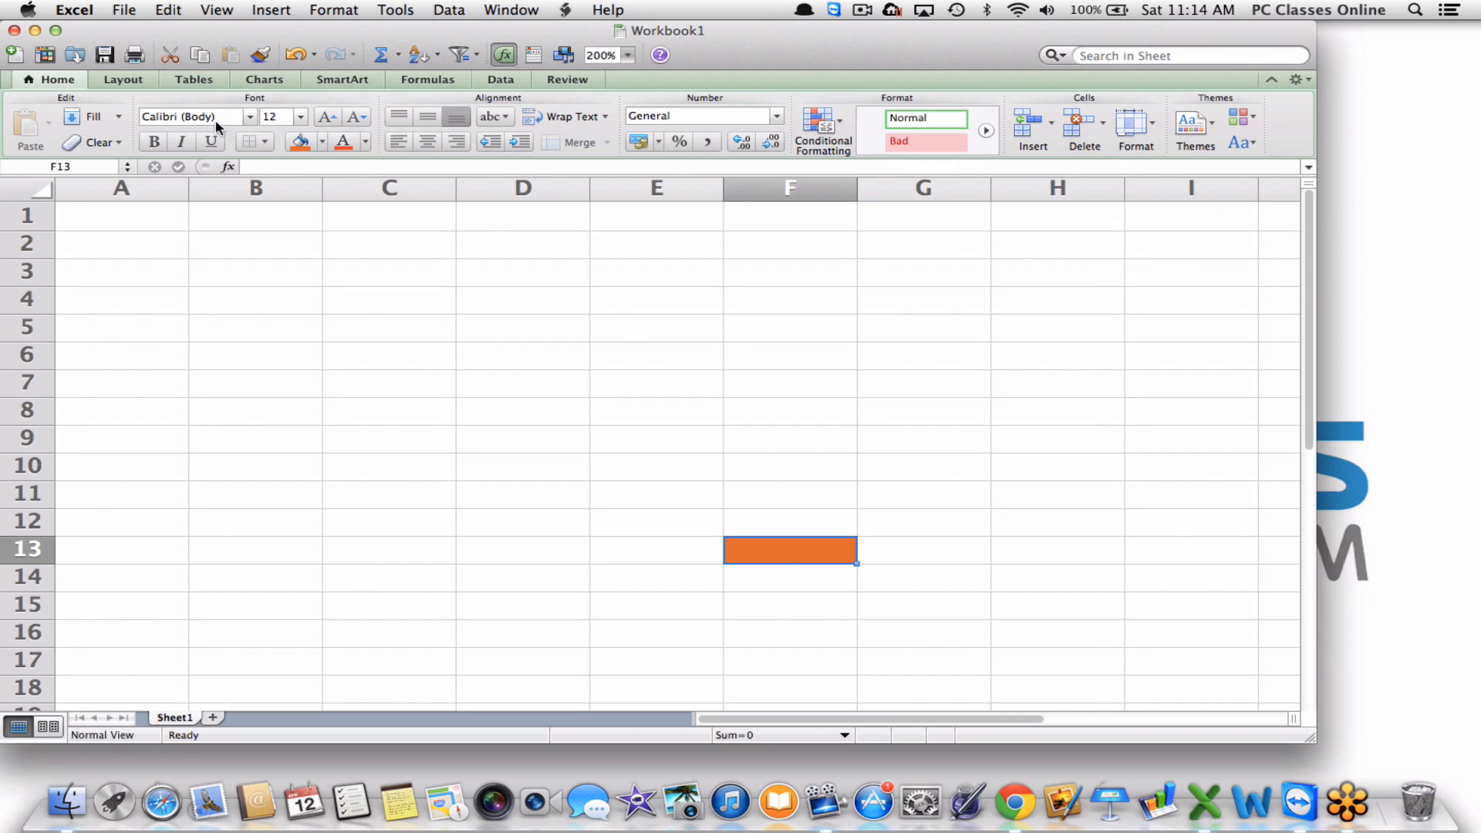
pyautogui.click(106, 85)
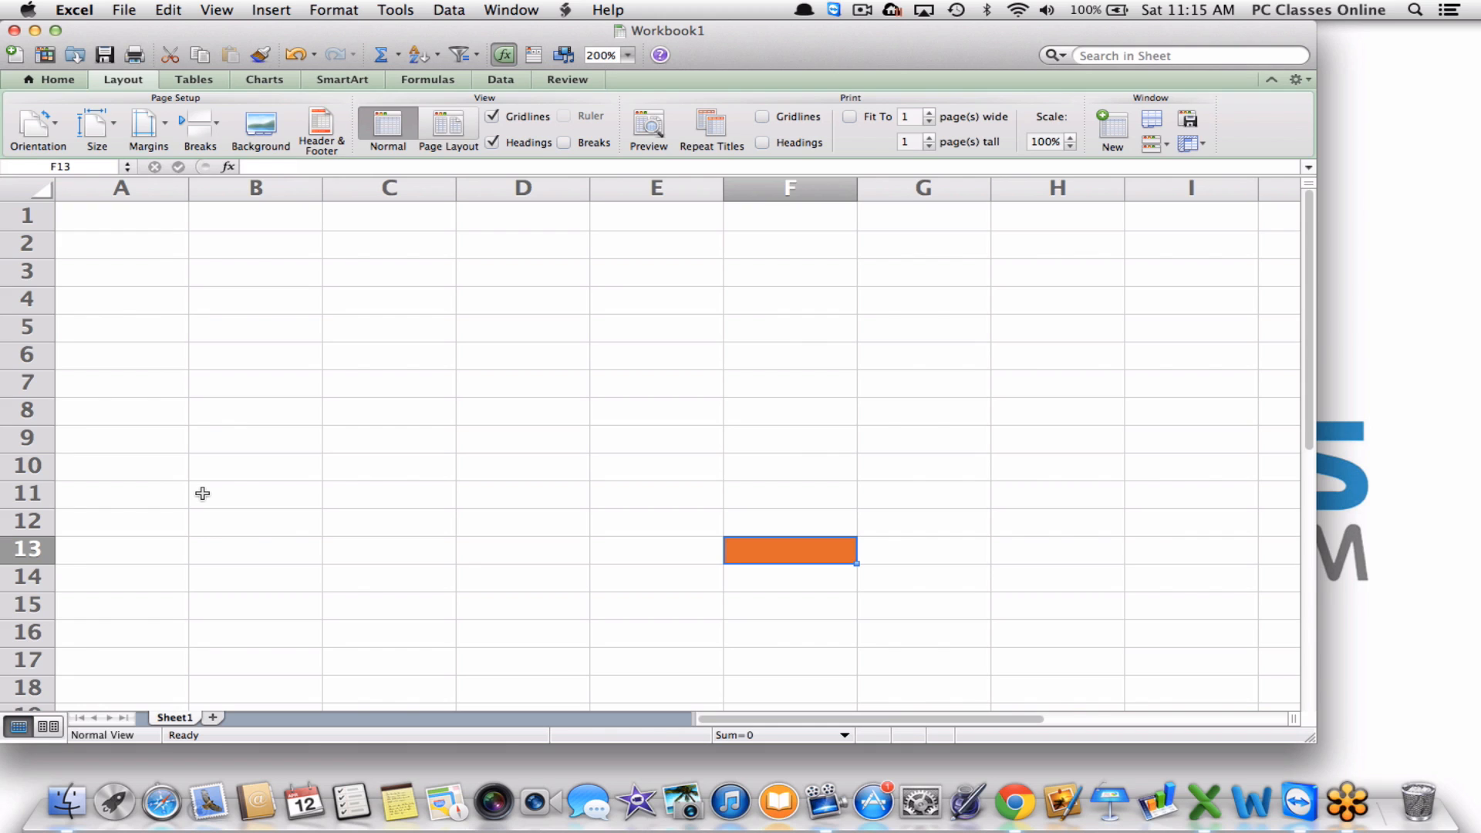
# Check the page orientation choices keeping Portrait, then show the Tables ribbon.
pyautogui.click(27, 138)
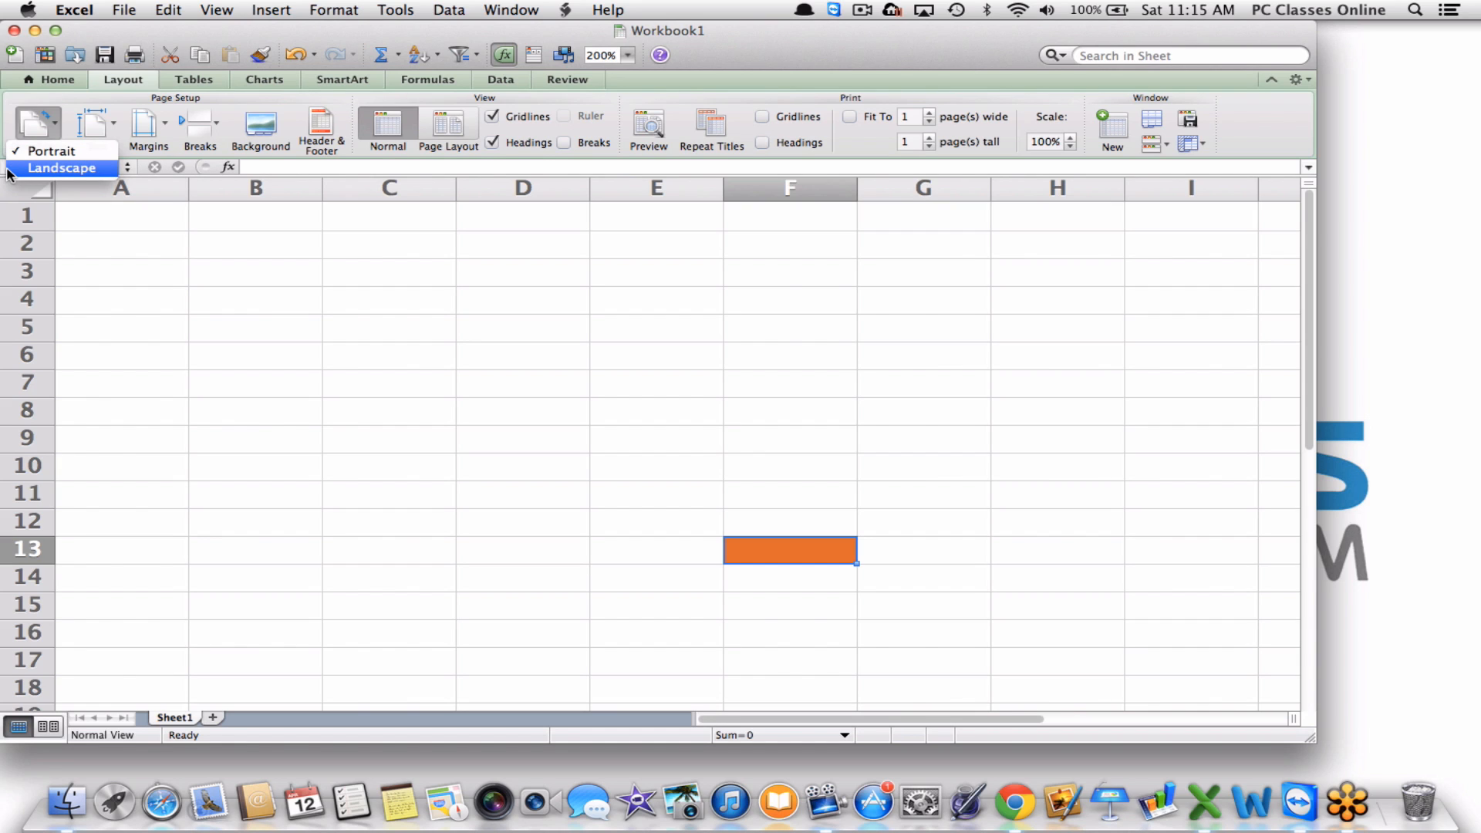
pyautogui.click(30, 150)
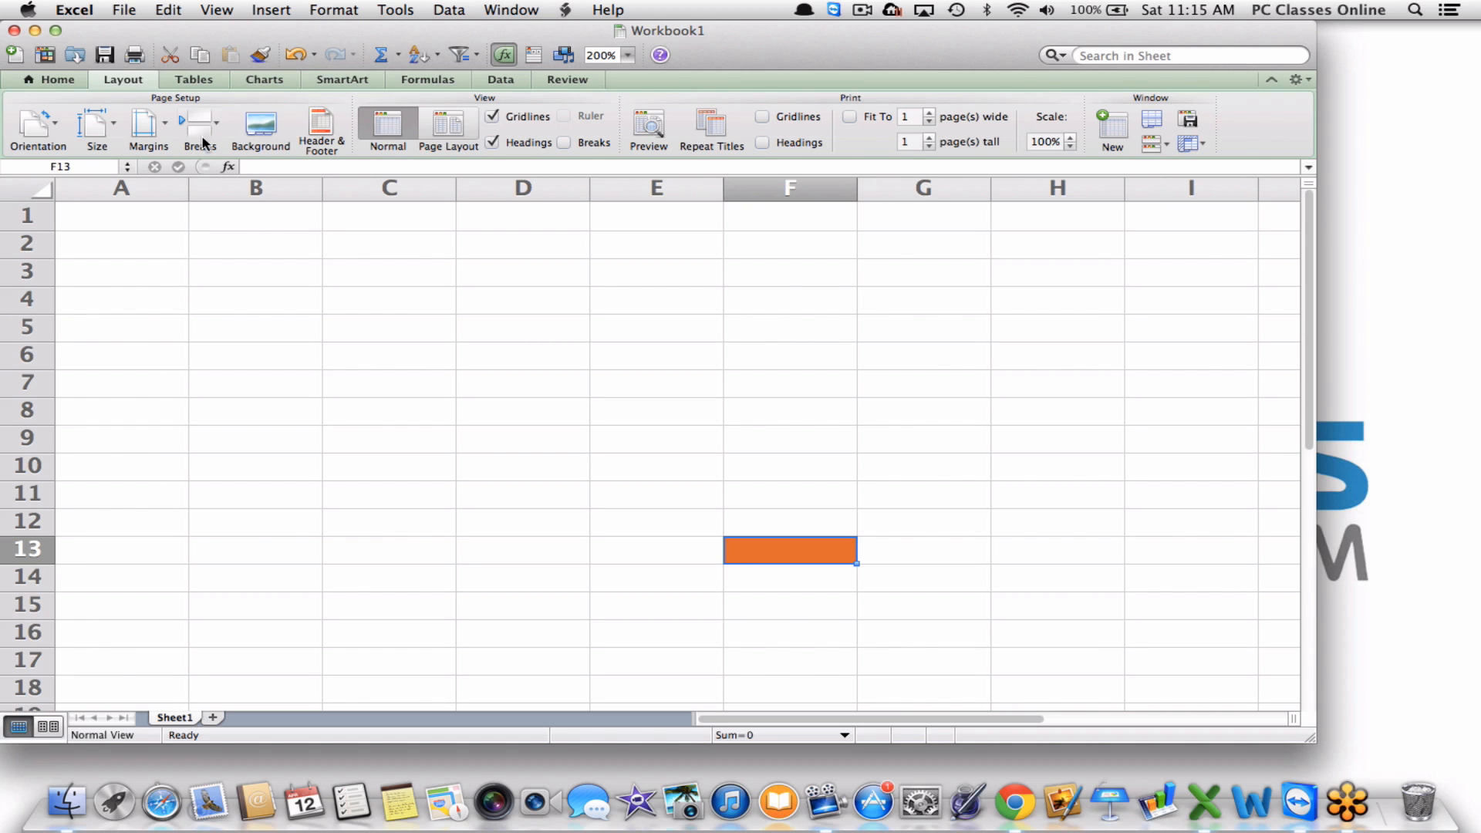
pyautogui.click(188, 80)
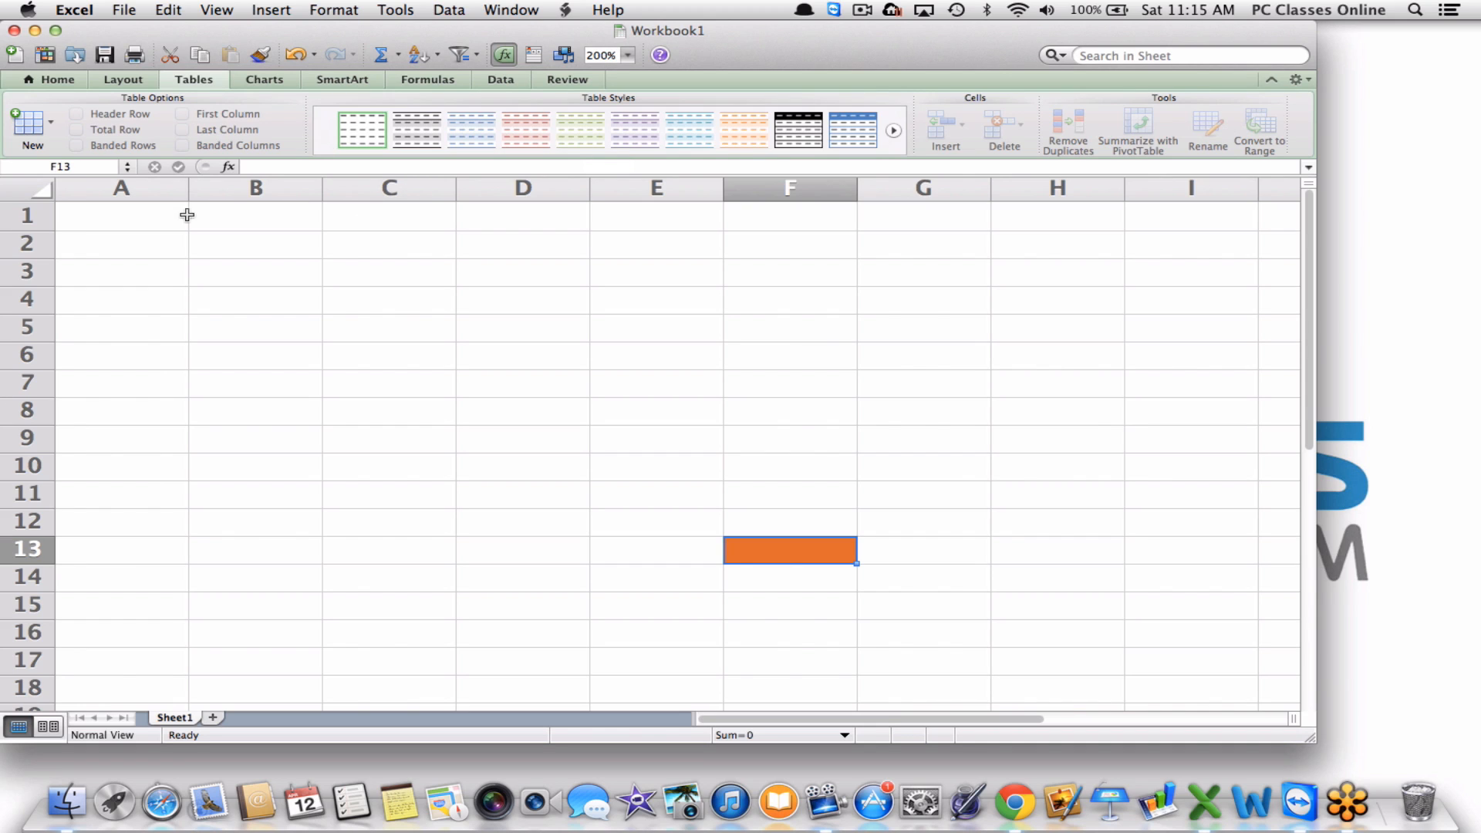
pyautogui.click(114, 215)
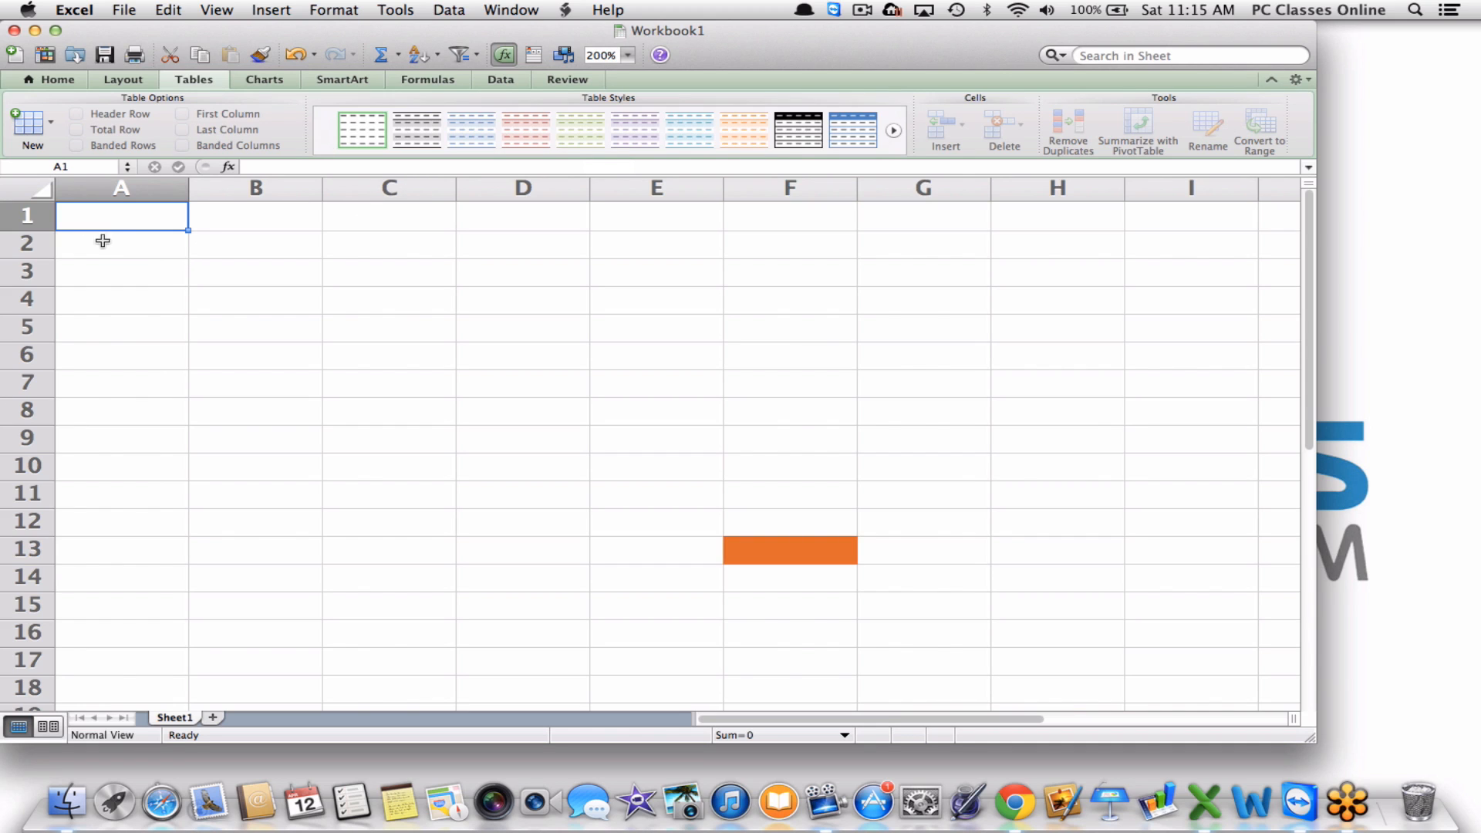
pyautogui.click(106, 241)
pyautogui.click(105, 281)
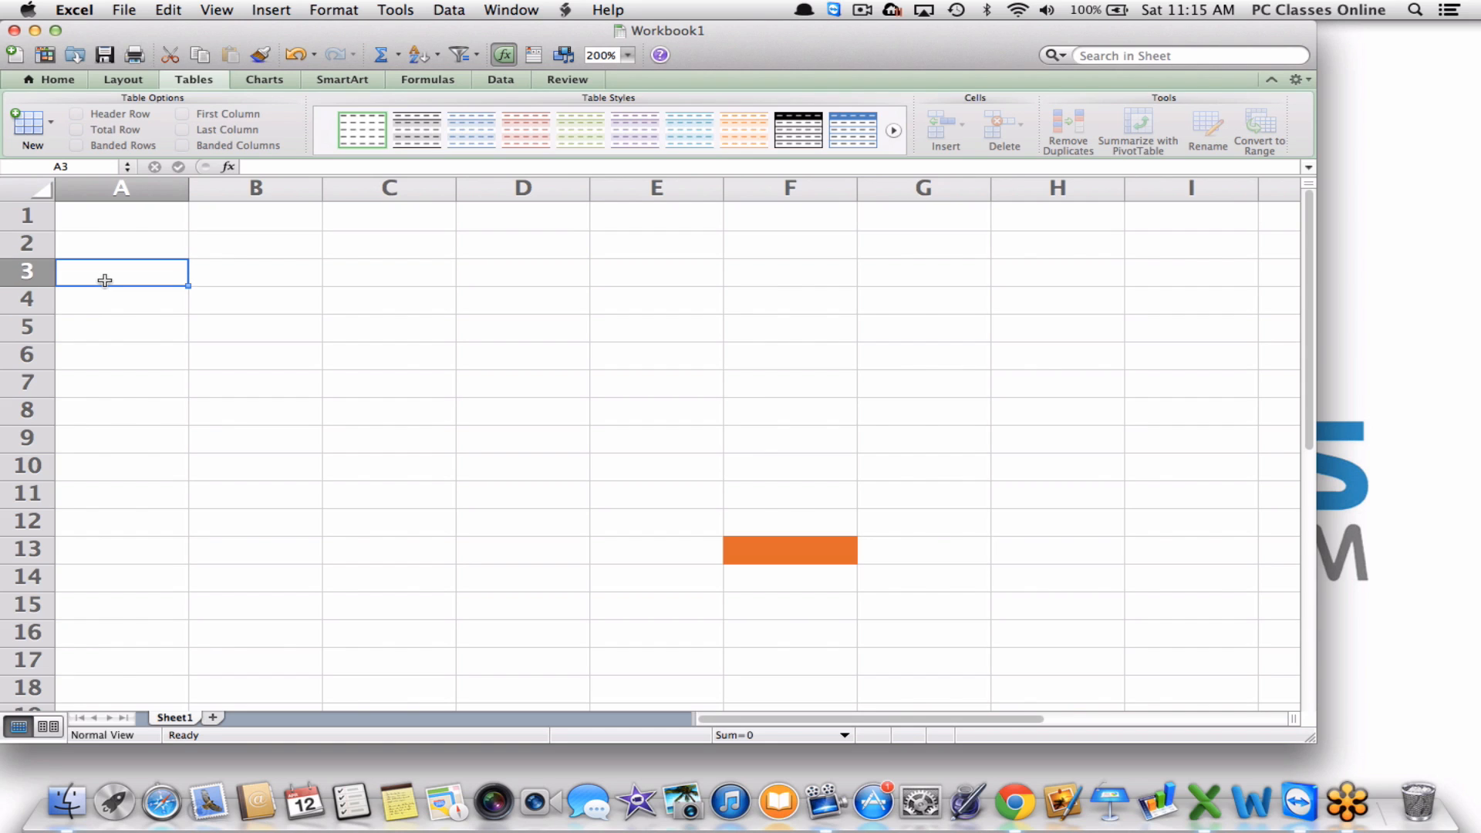
pyautogui.click(90, 217)
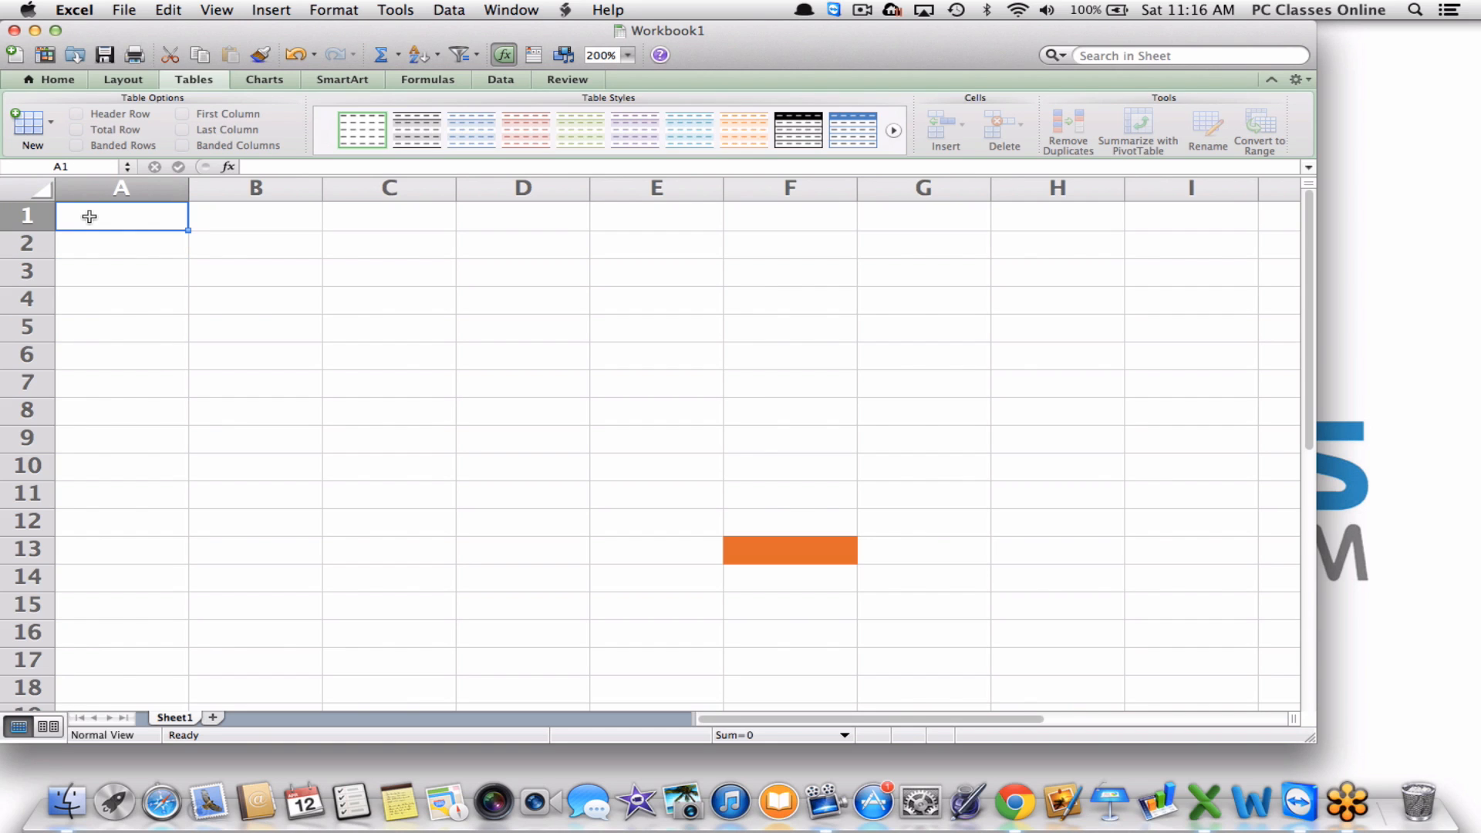
pyautogui.moveTo(89, 217); pyautogui.dragTo(753, 536)
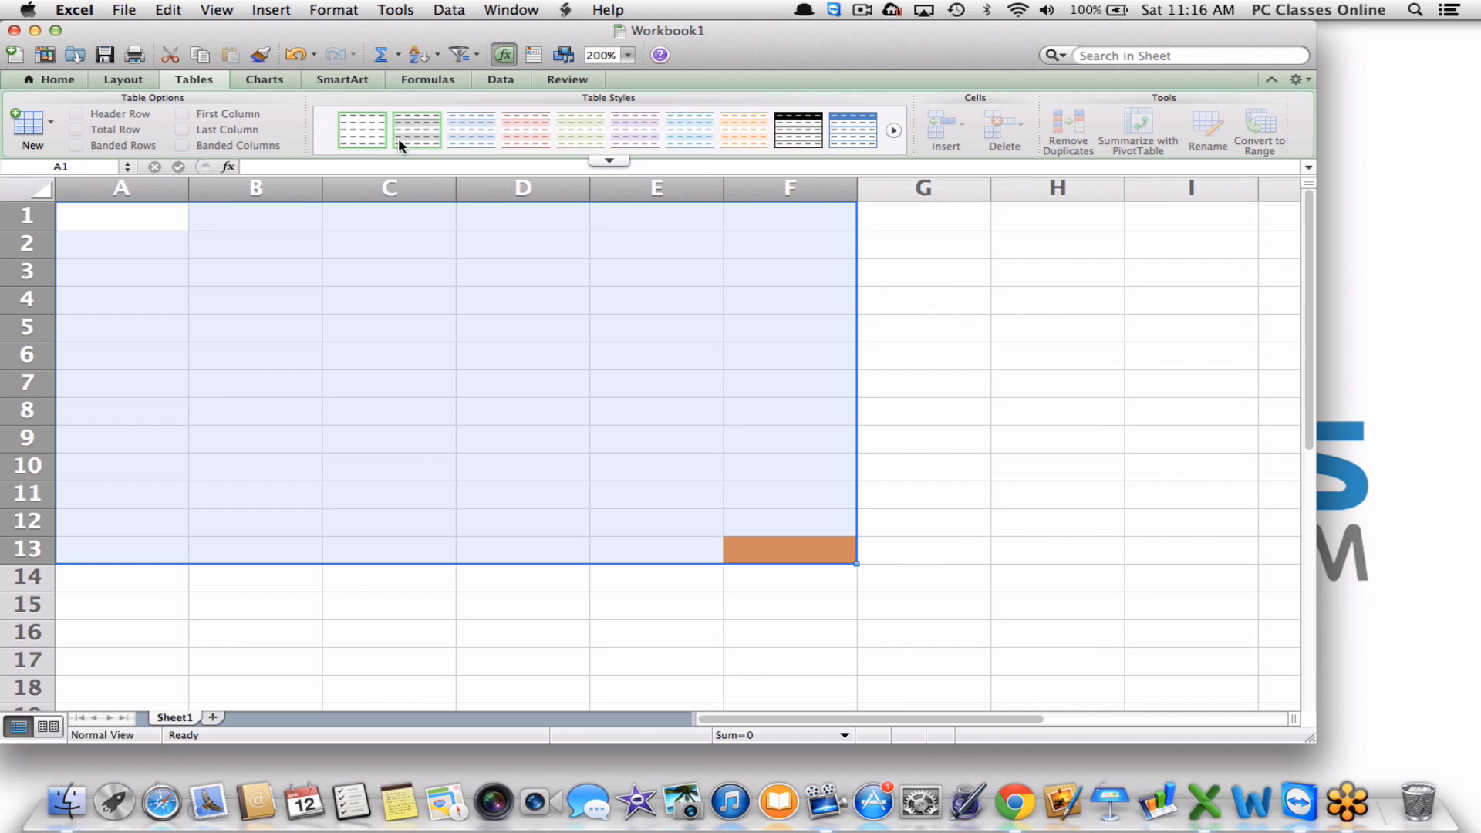
pyautogui.click(468, 135)
pyautogui.click(430, 345)
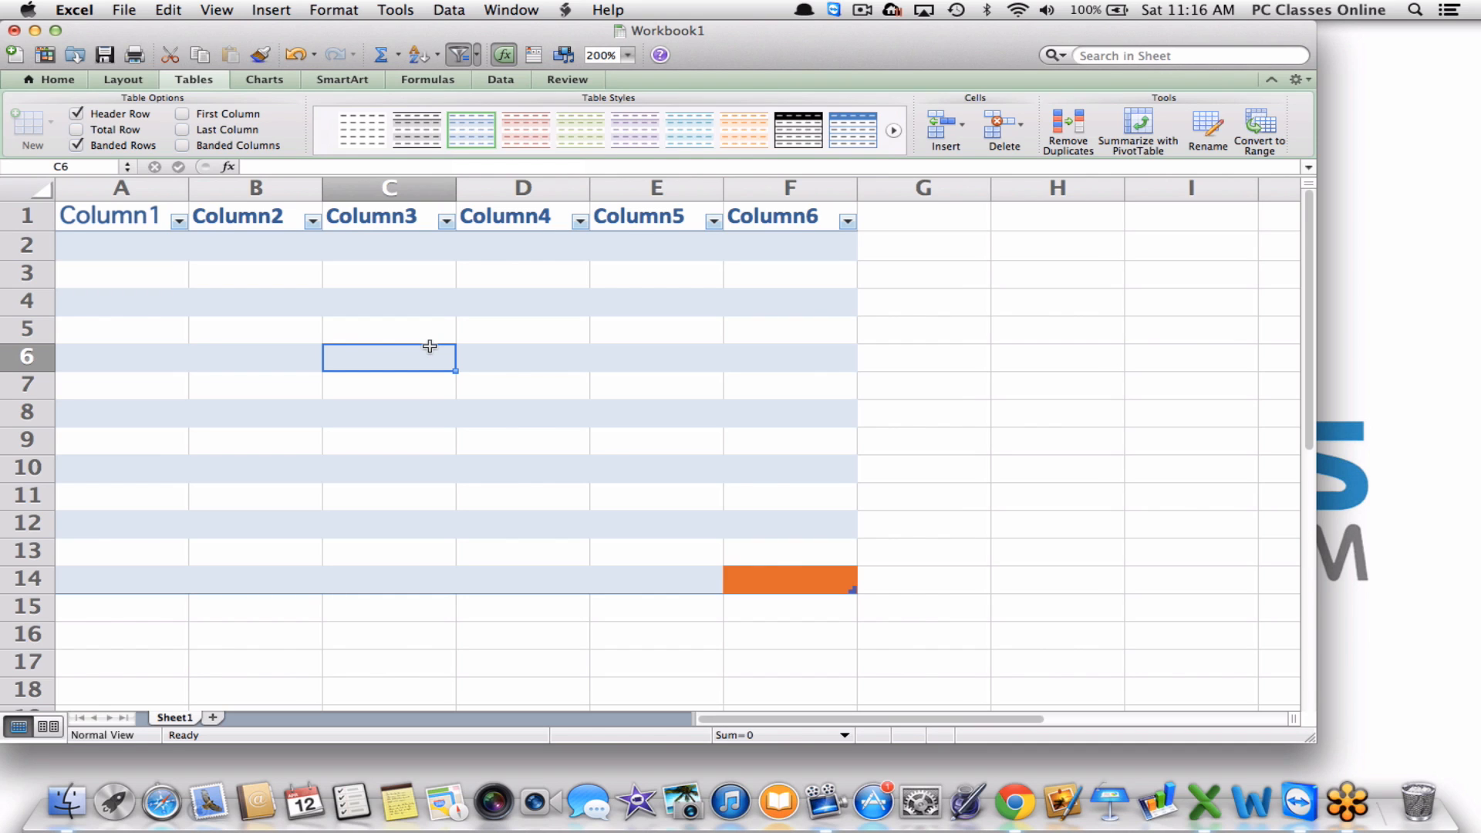
pyautogui.click(89, 351)
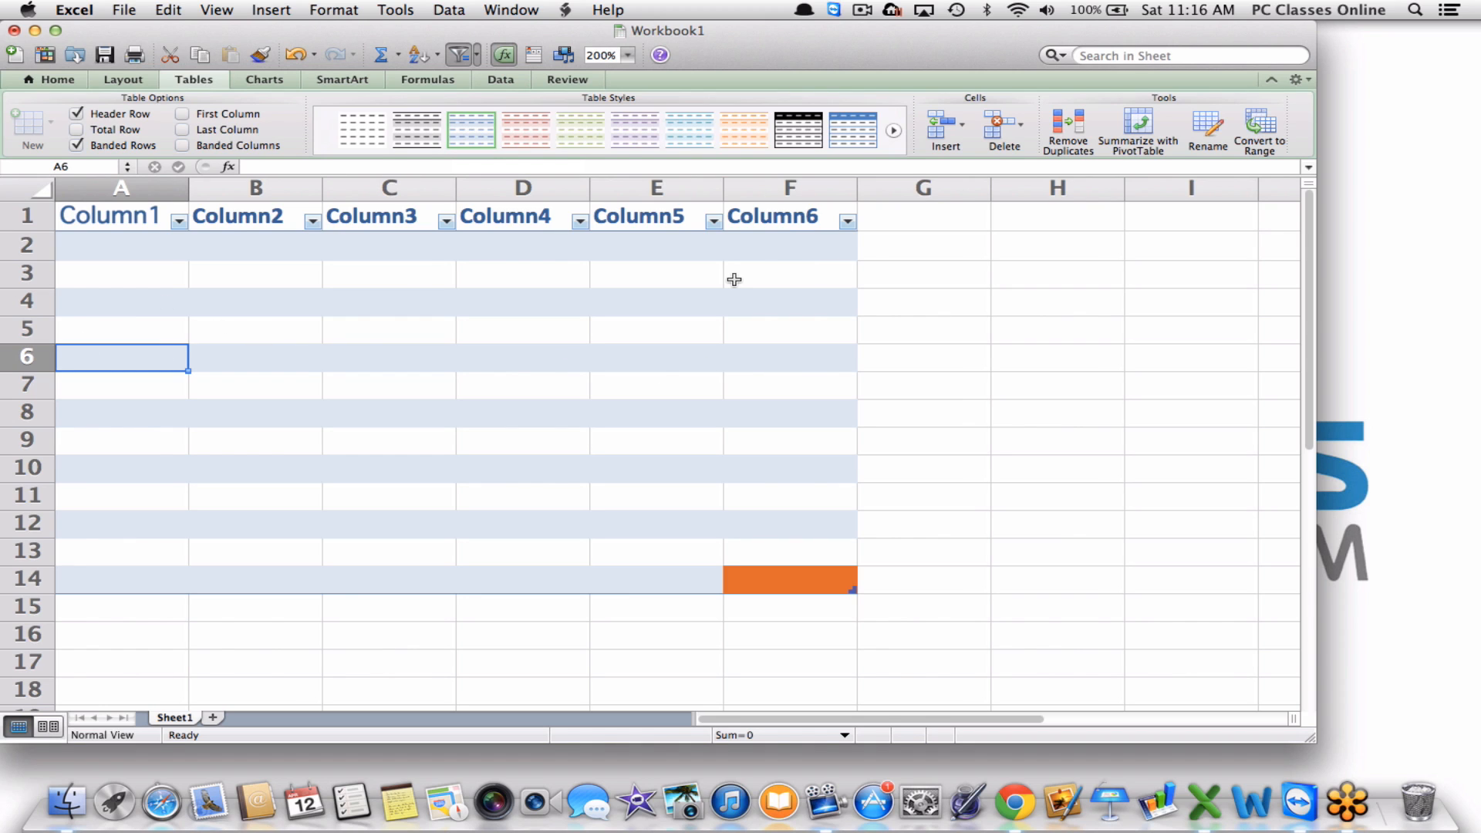
pyautogui.press('super+z')
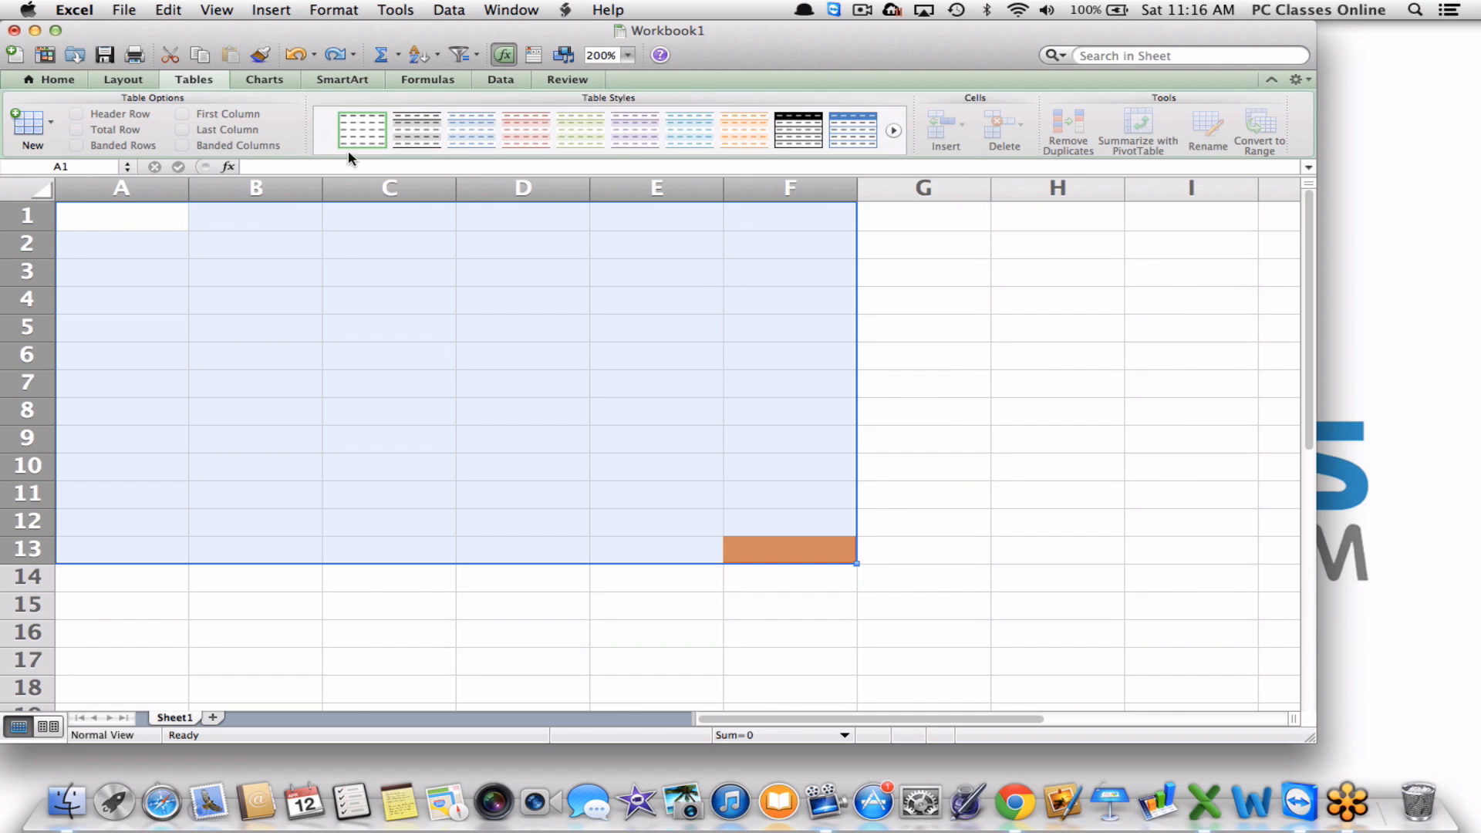
# Look through the Charts, SmartArt and Formulas ribbon tabs.
pyautogui.click(265, 79)
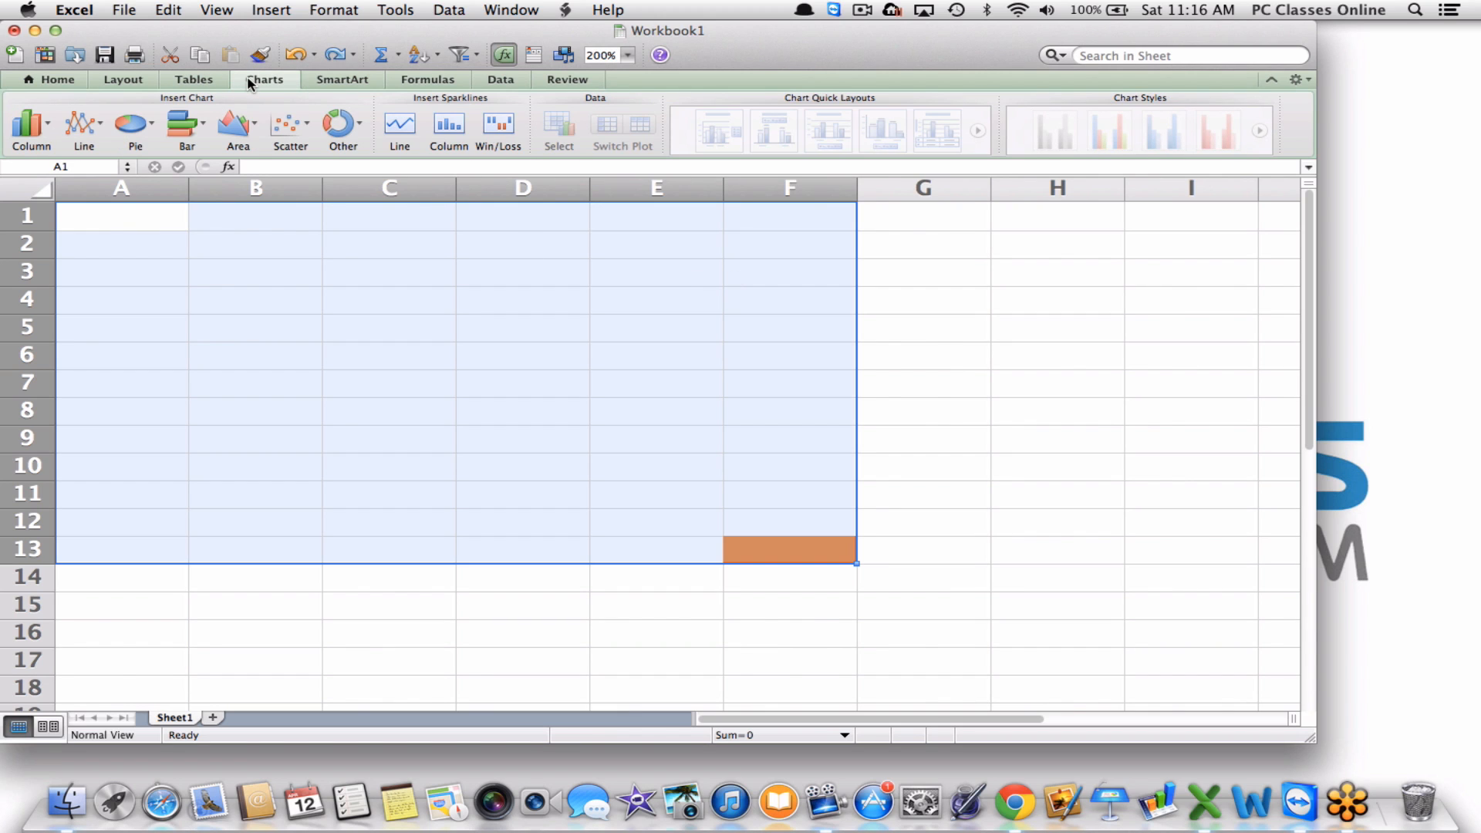
pyautogui.click(342, 80)
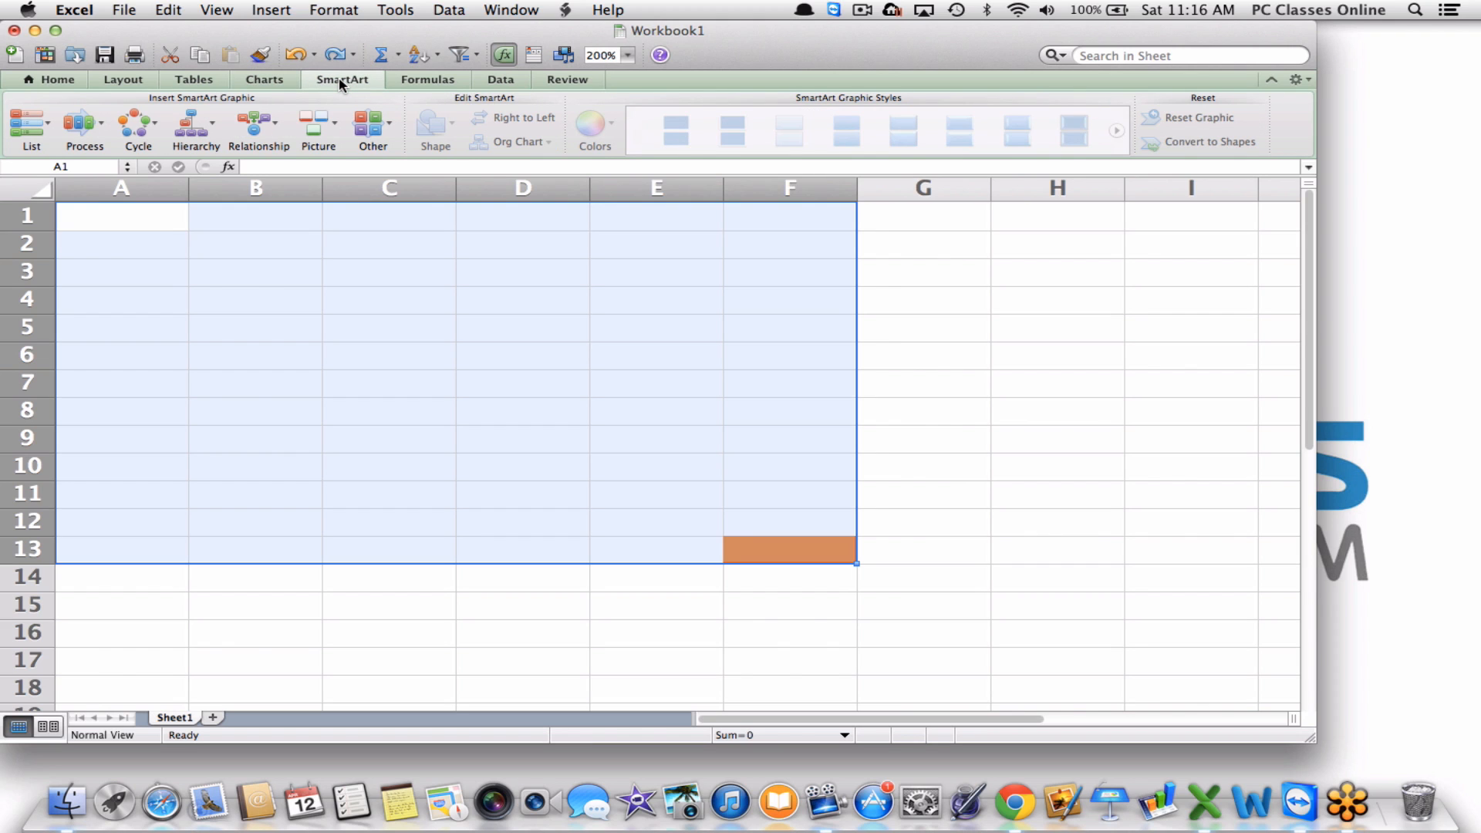
pyautogui.click(433, 80)
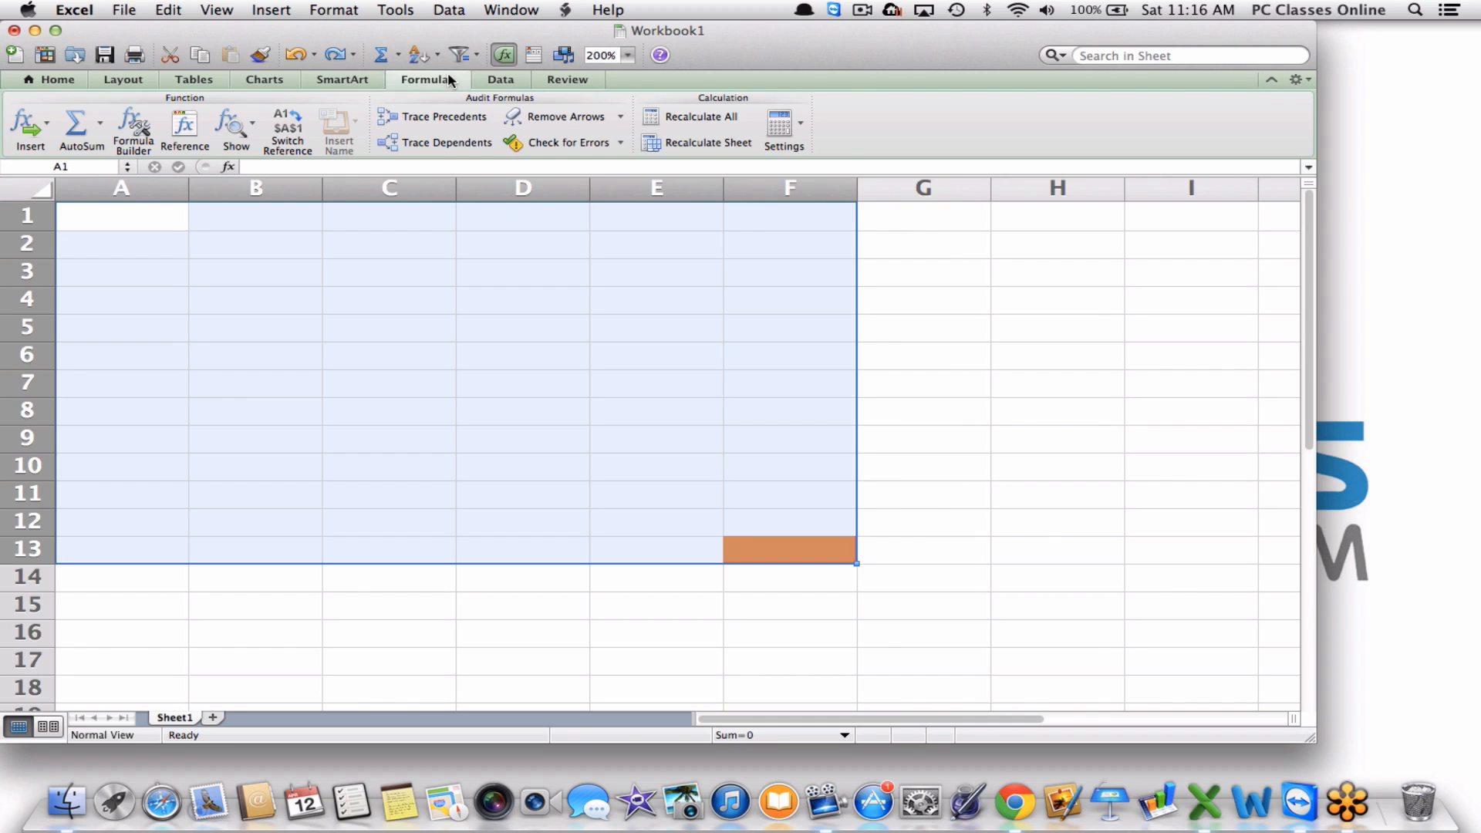
# Select cells H6, E13, F13 and A1, then return to the Home ribbon.
pyautogui.click(995, 360)
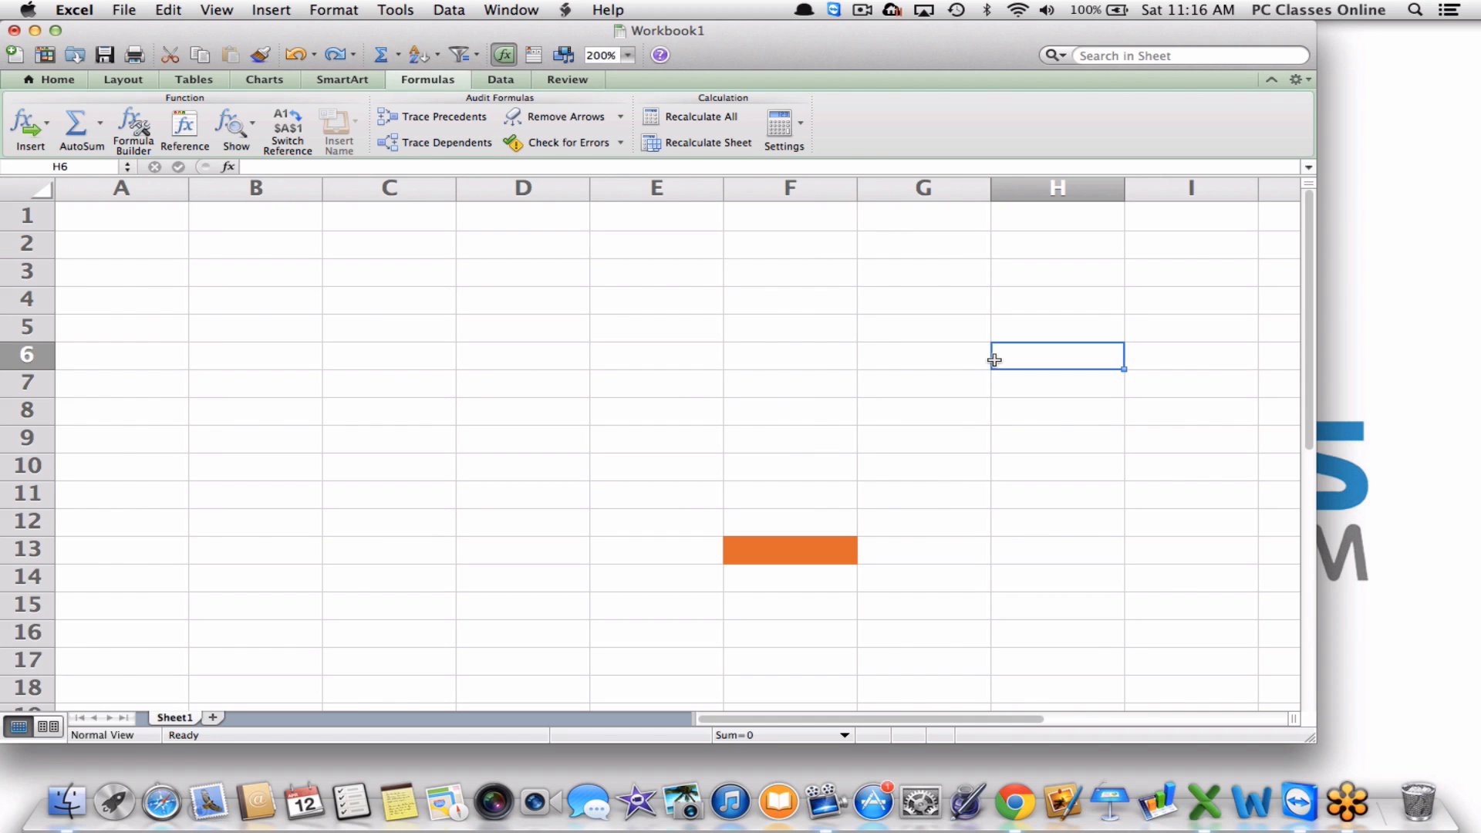
pyautogui.click(722, 552)
pyautogui.click(772, 548)
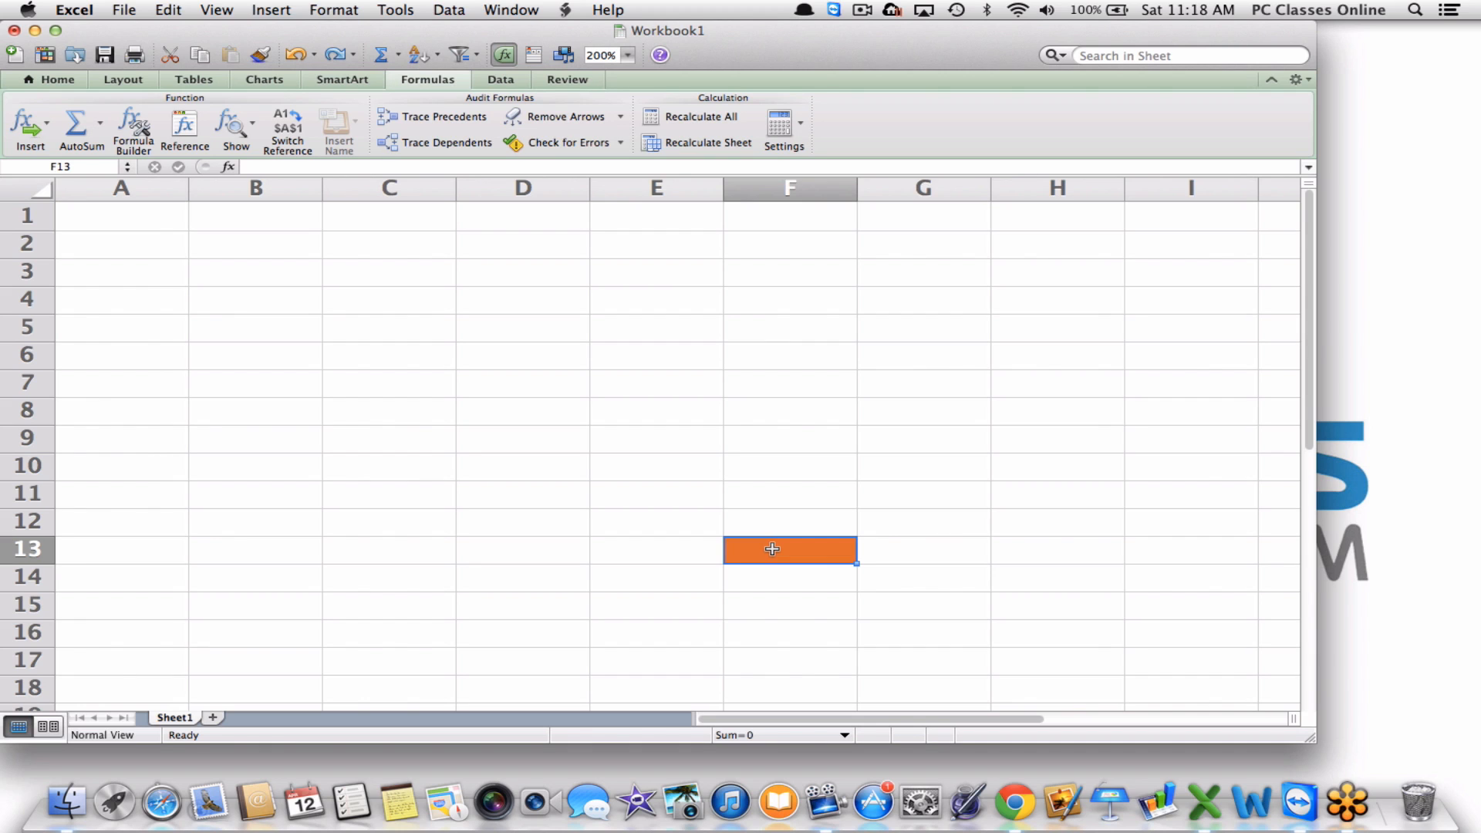
pyautogui.click(146, 223)
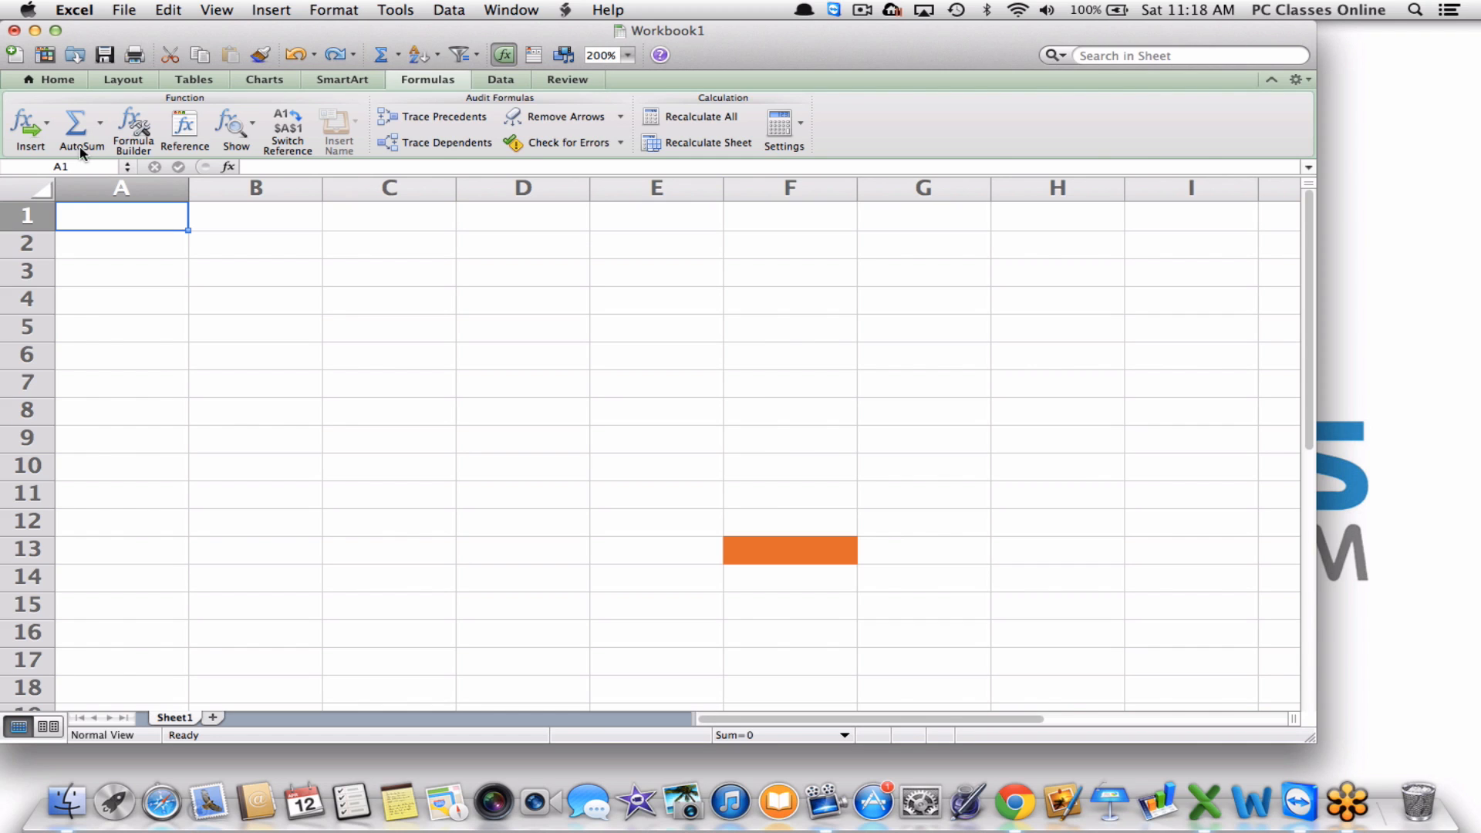
pyautogui.click(56, 80)
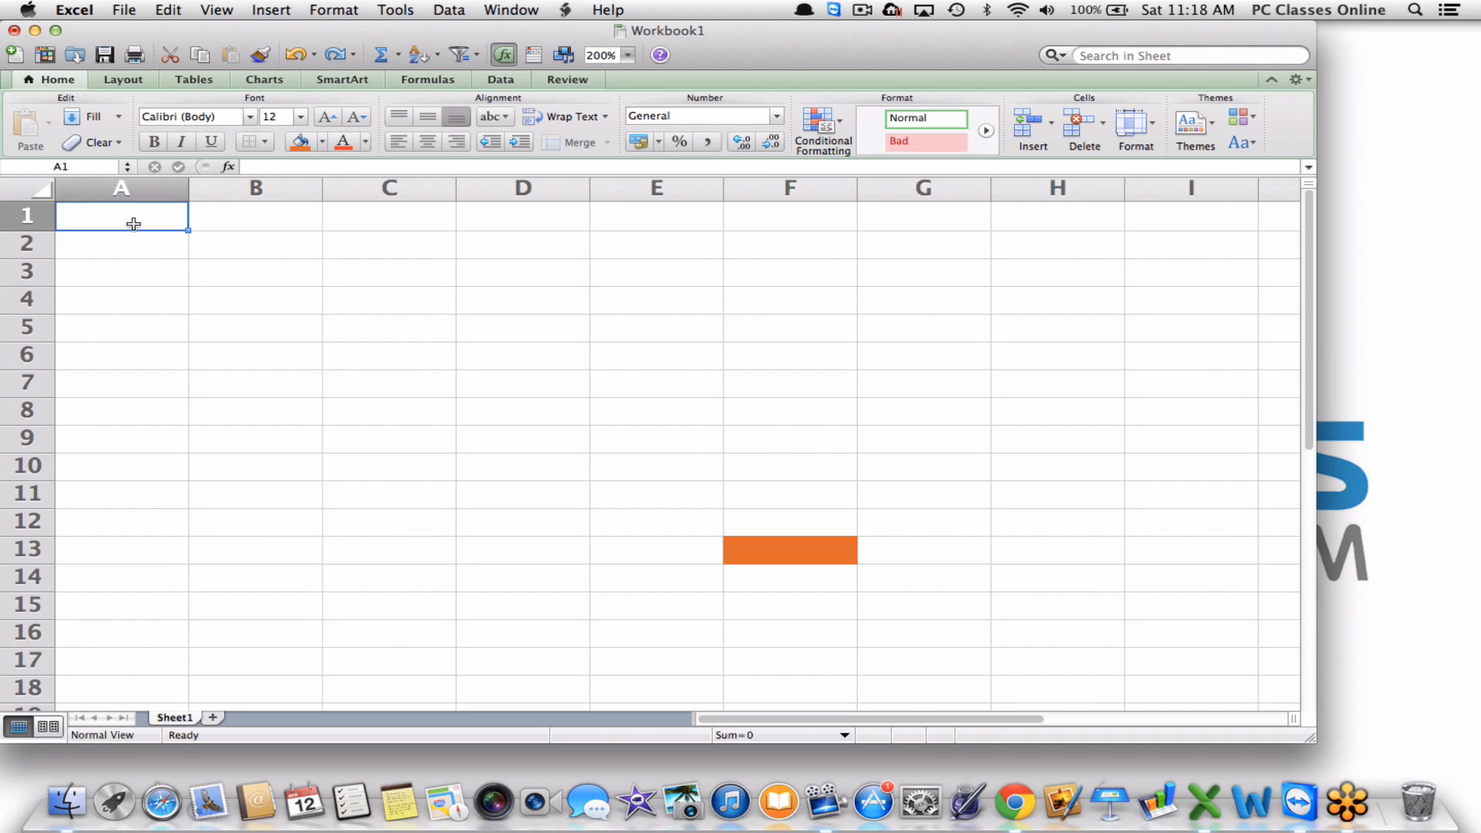
# Move around cells A1, A2 and B1, then type the year heading 2010 into B1.
pyautogui.press('Down')
pyautogui.press('Down')
pyautogui.press('Down')
pyautogui.press('Down')
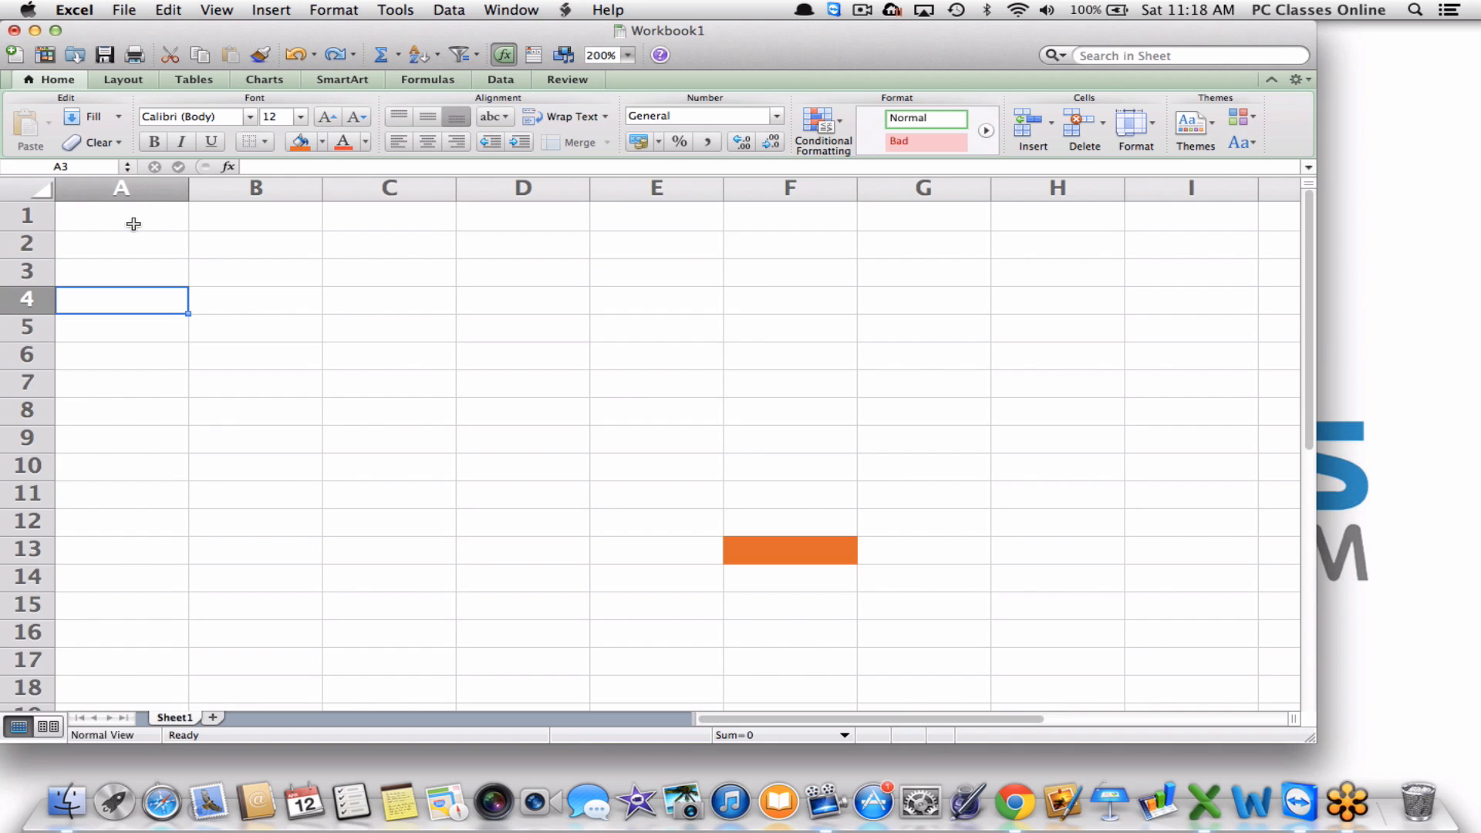
pyautogui.press('Up')
pyautogui.press('Up')
pyautogui.press('Up')
pyautogui.press('Up')
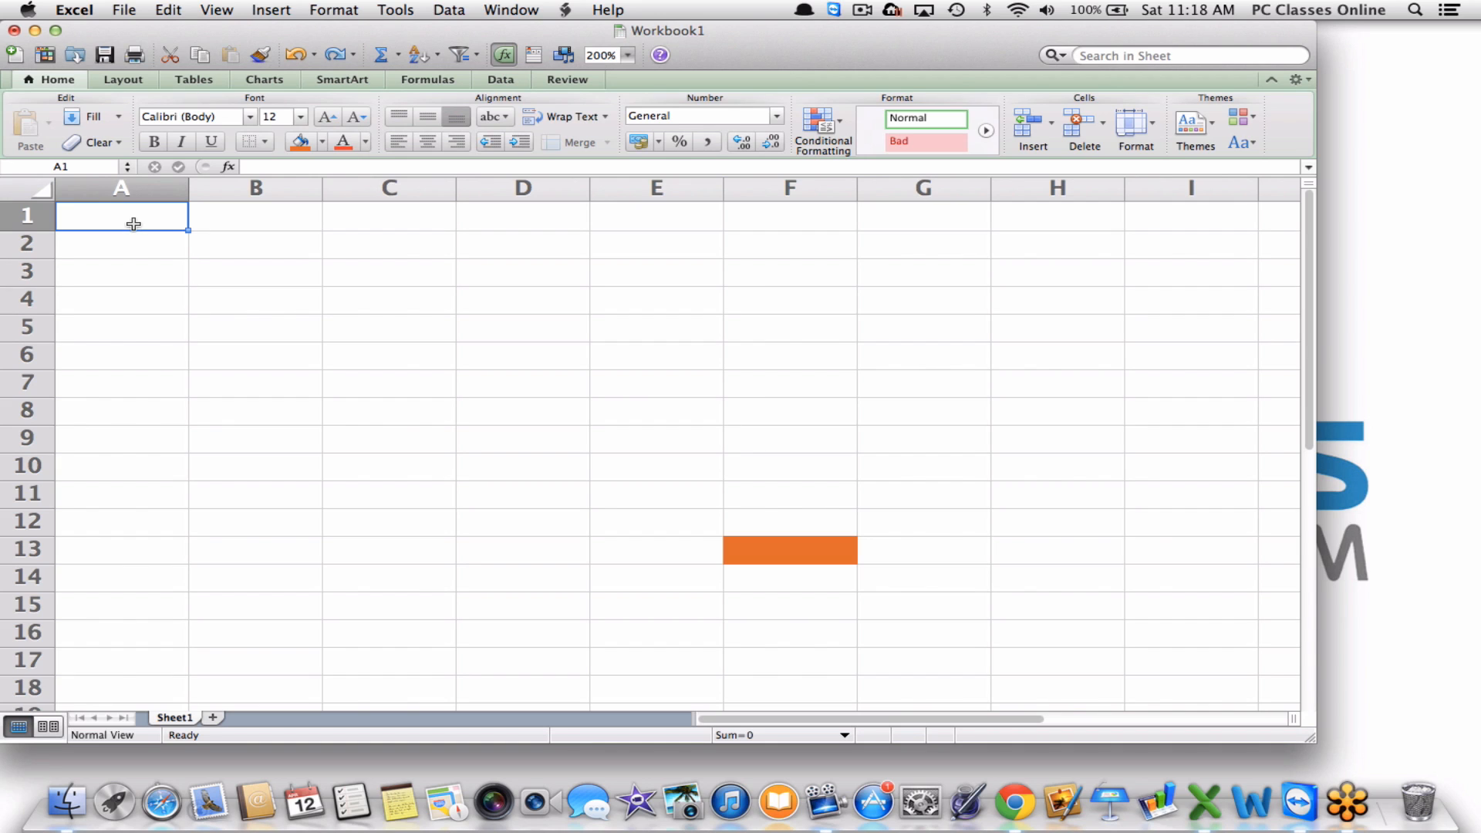
pyautogui.press('Right')
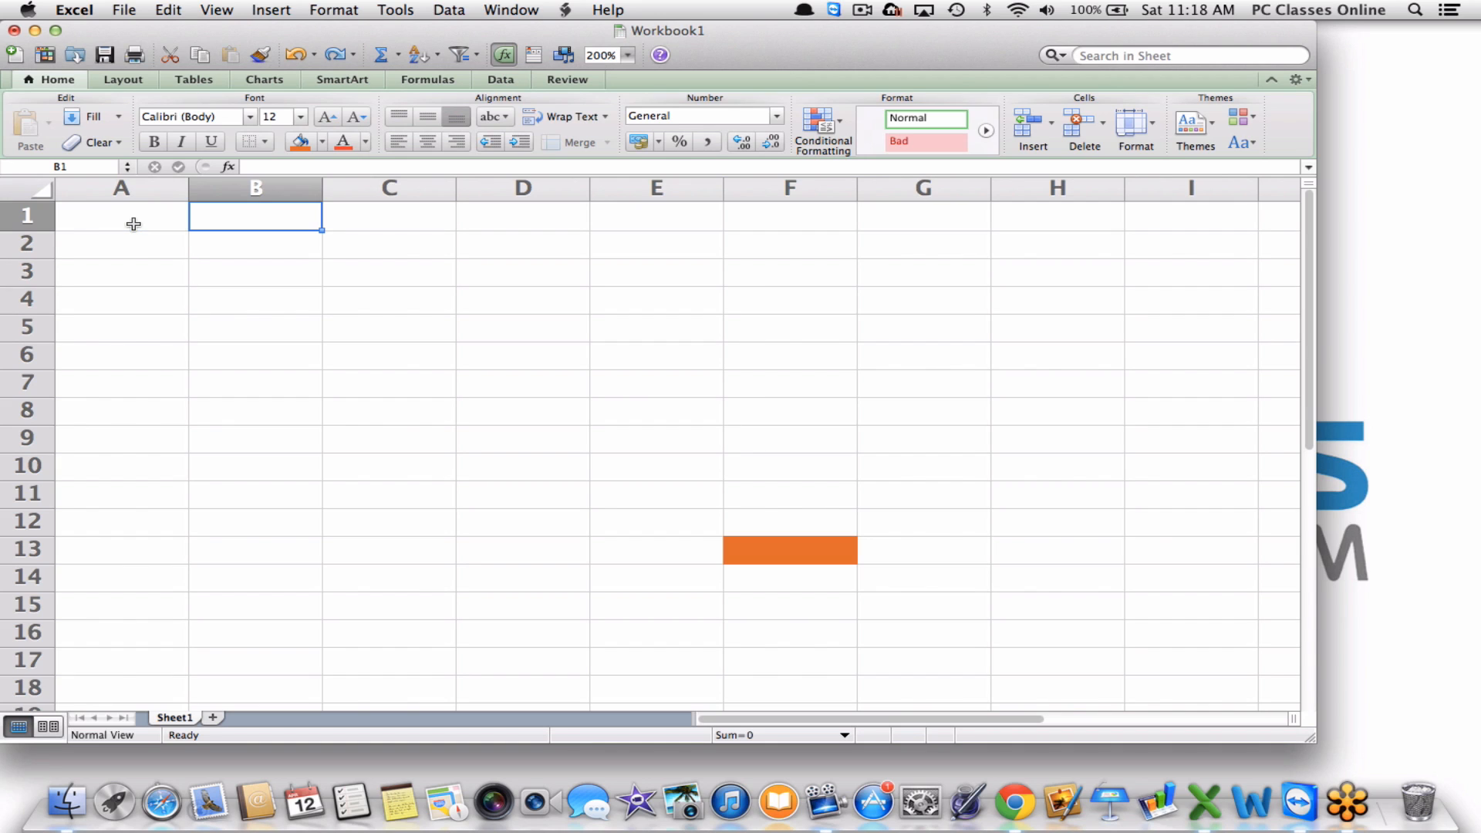
pyautogui.click(100, 221)
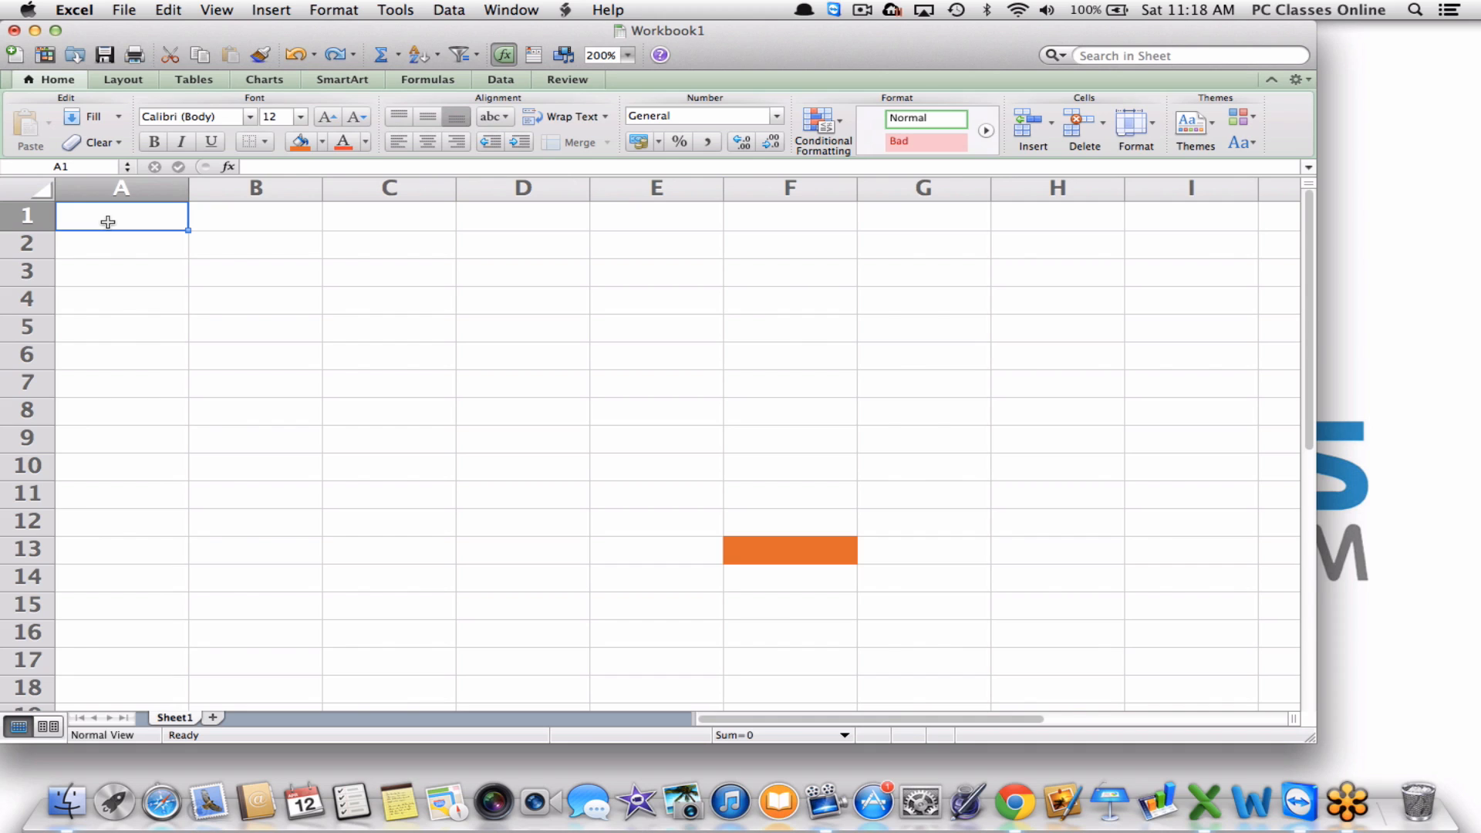
pyautogui.press('Tab')
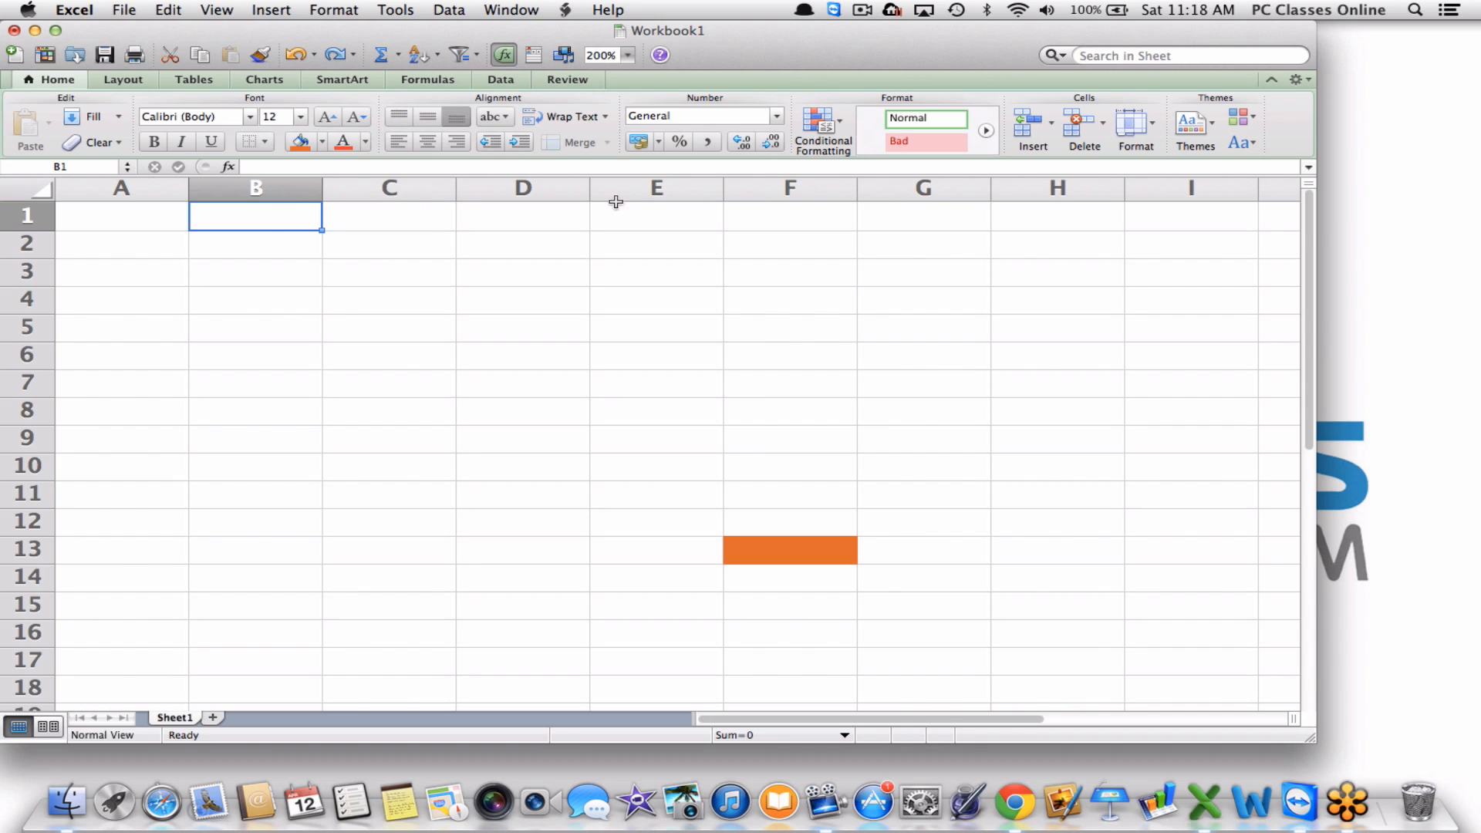
pyautogui.click(113, 238)
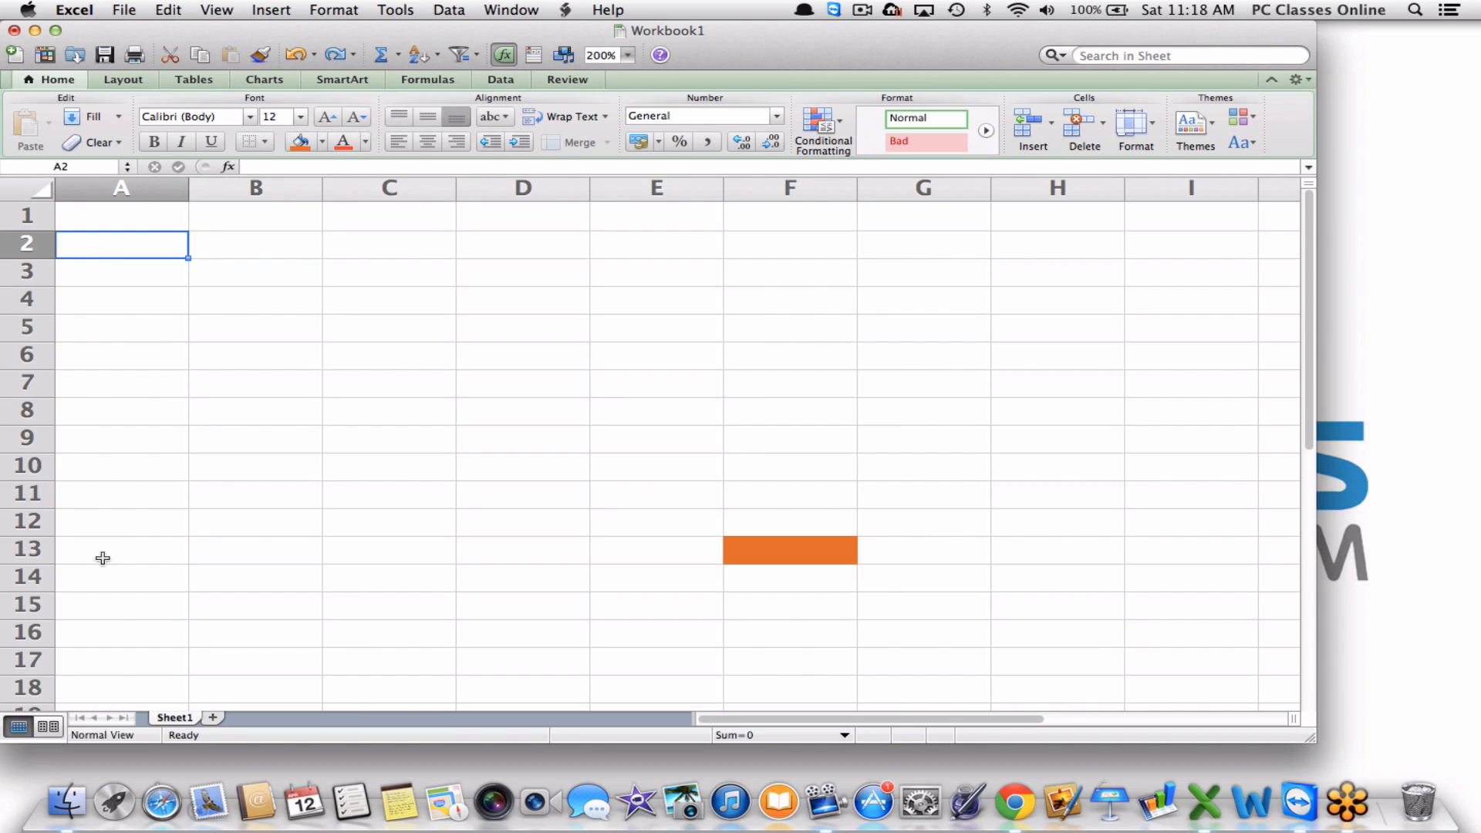
pyautogui.click(233, 214)
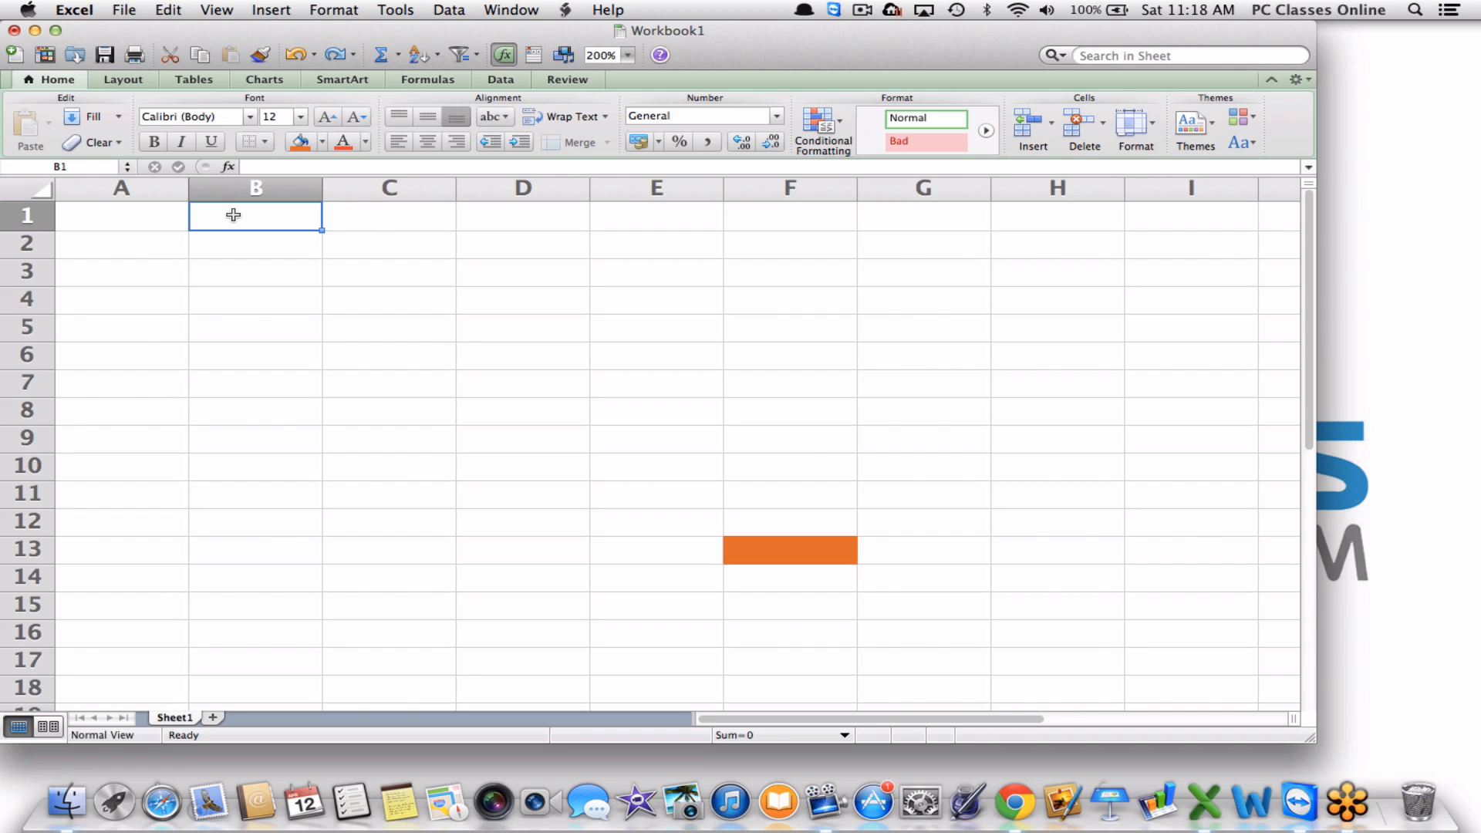
pyautogui.write('2010')
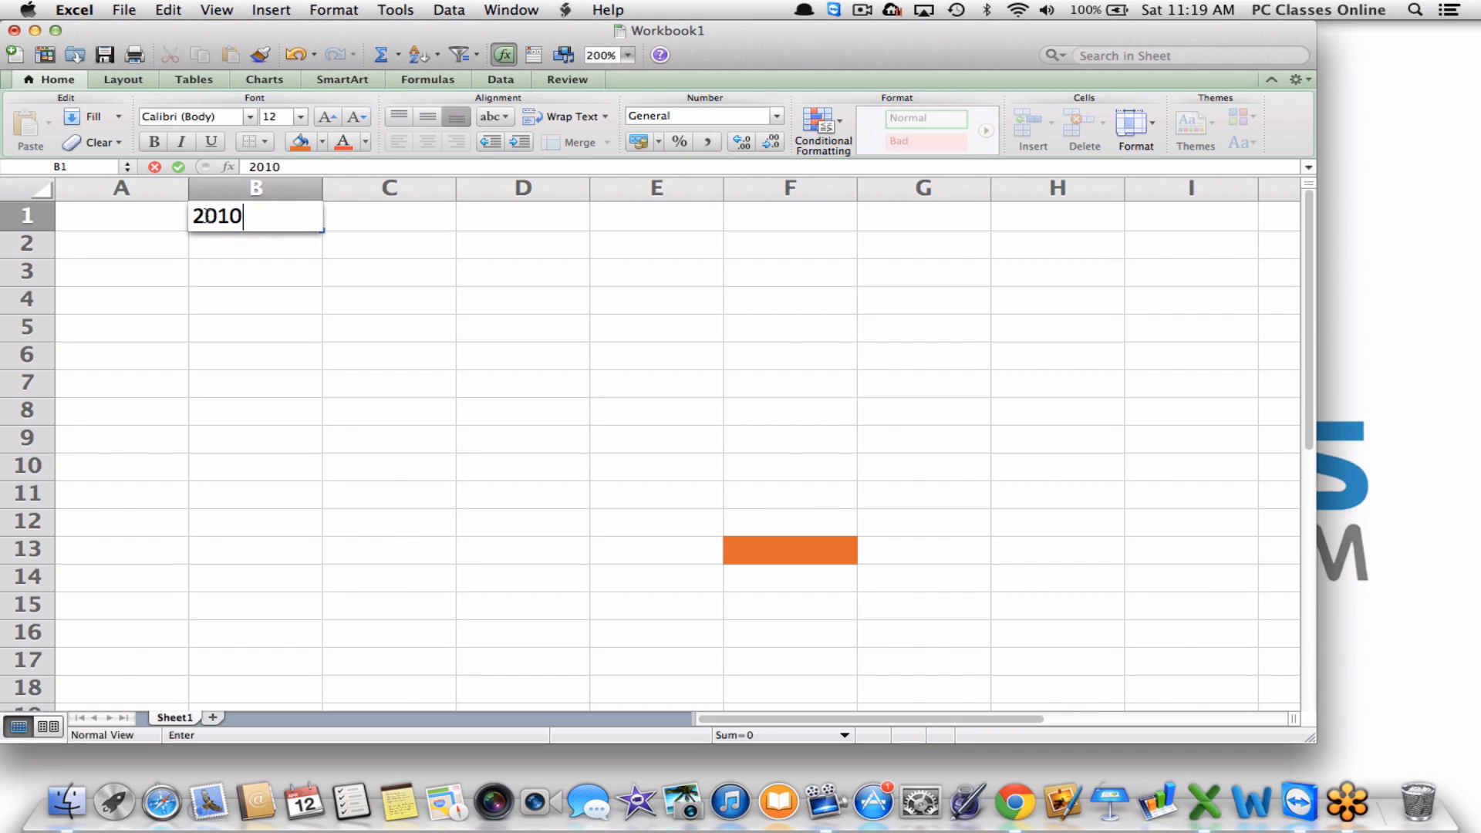
# Fill C1 and D1 with 2011 and 2012 after 2010, then start 'Jan' in A2.
pyautogui.press('Tab')
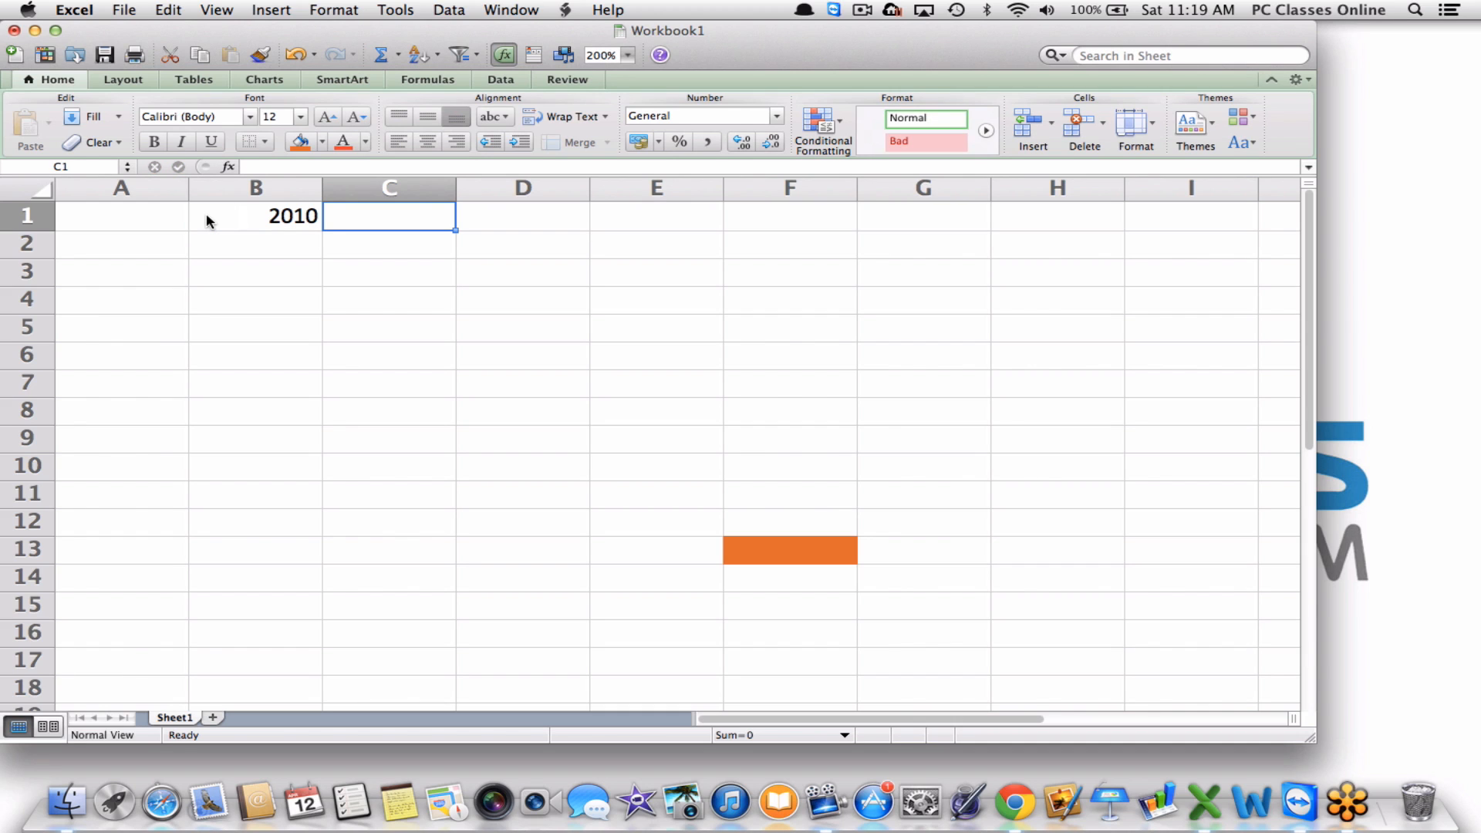
pyautogui.write('2011')
pyautogui.press('Tab')
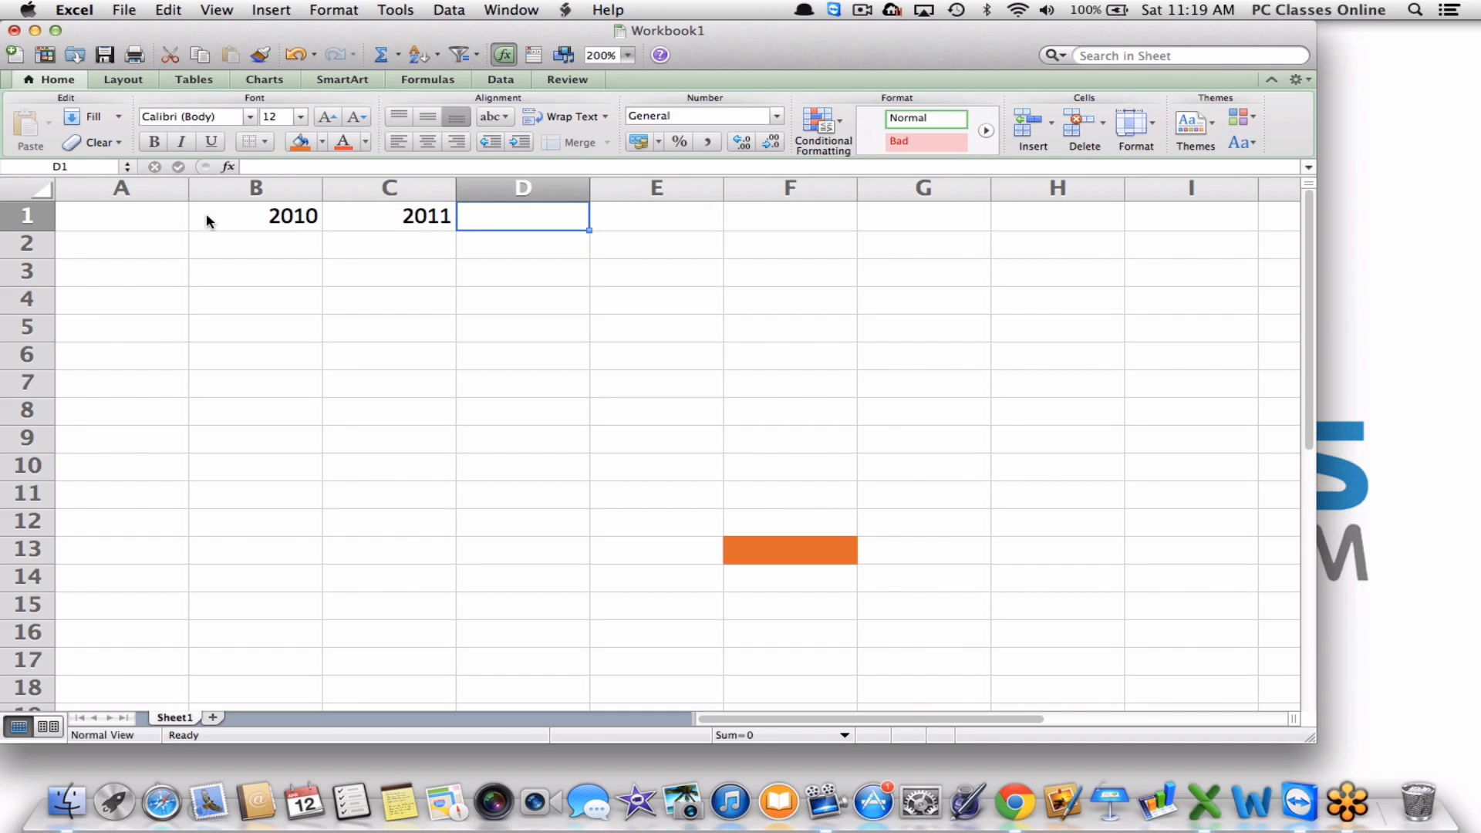
pyautogui.write('2012')
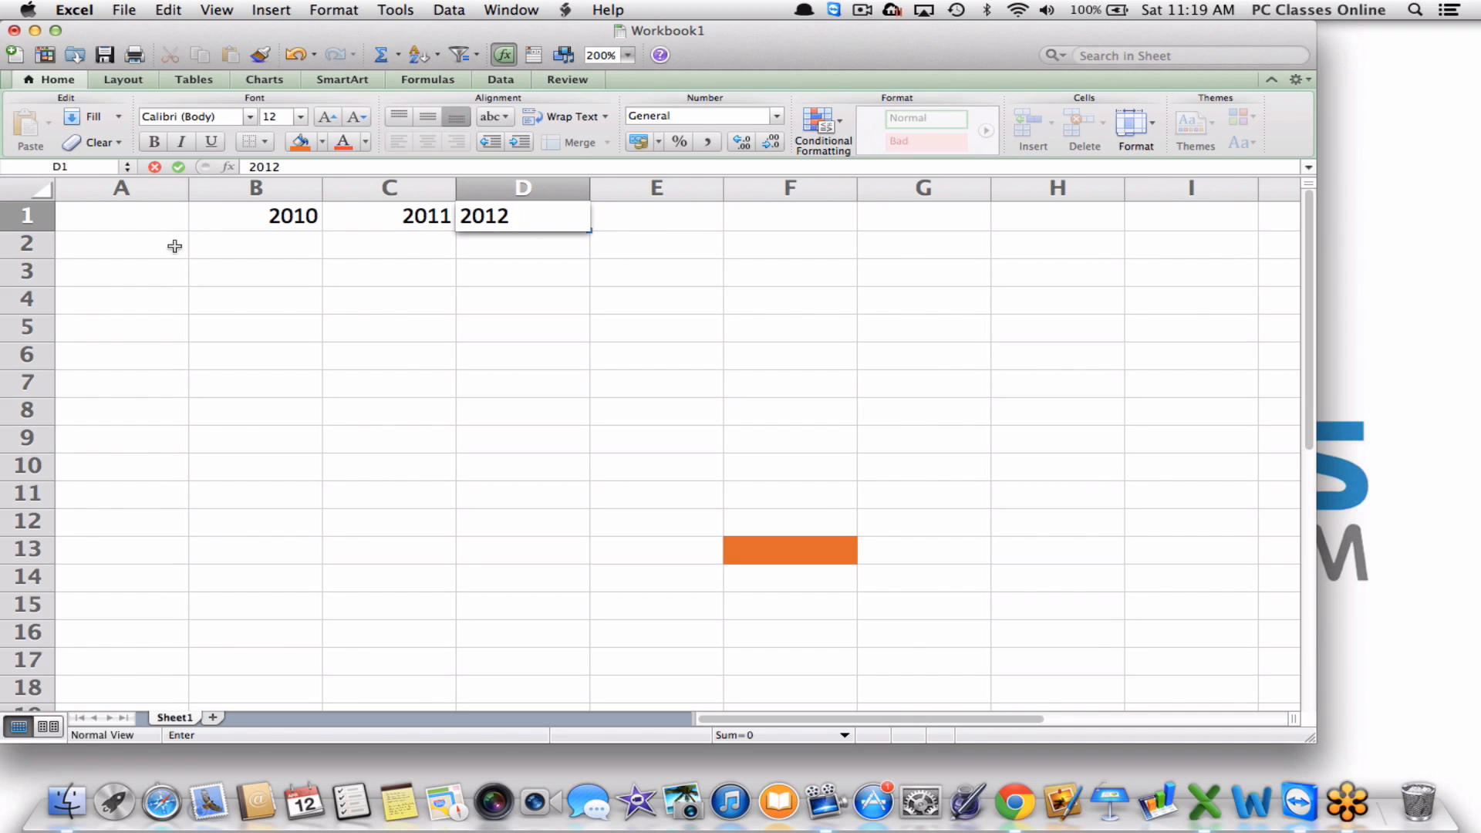
pyautogui.click(114, 247)
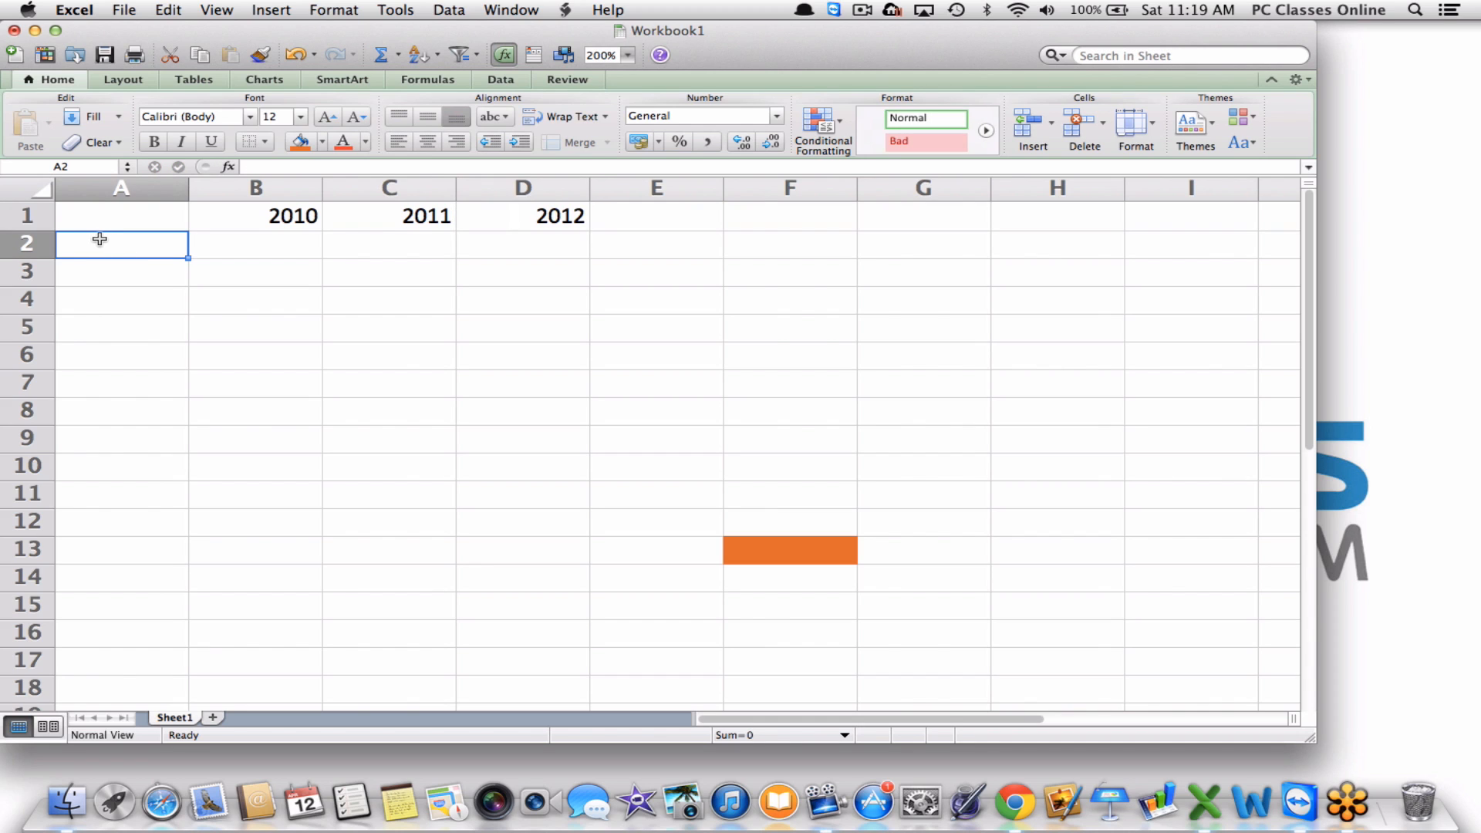
pyautogui.write('Jan')
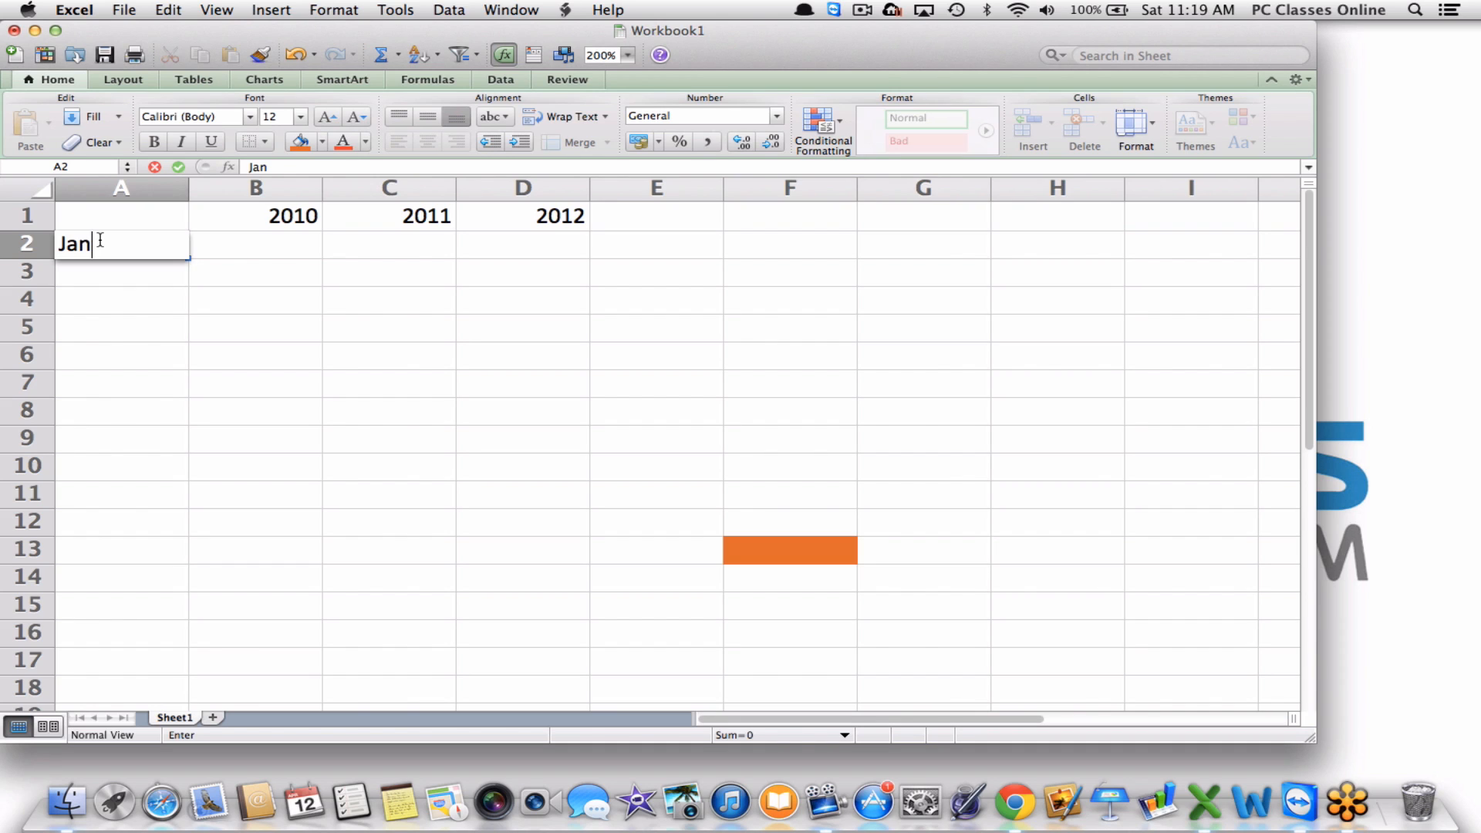
# Add the month labels Feb and March in A3 and A4.
pyautogui.press('Return')
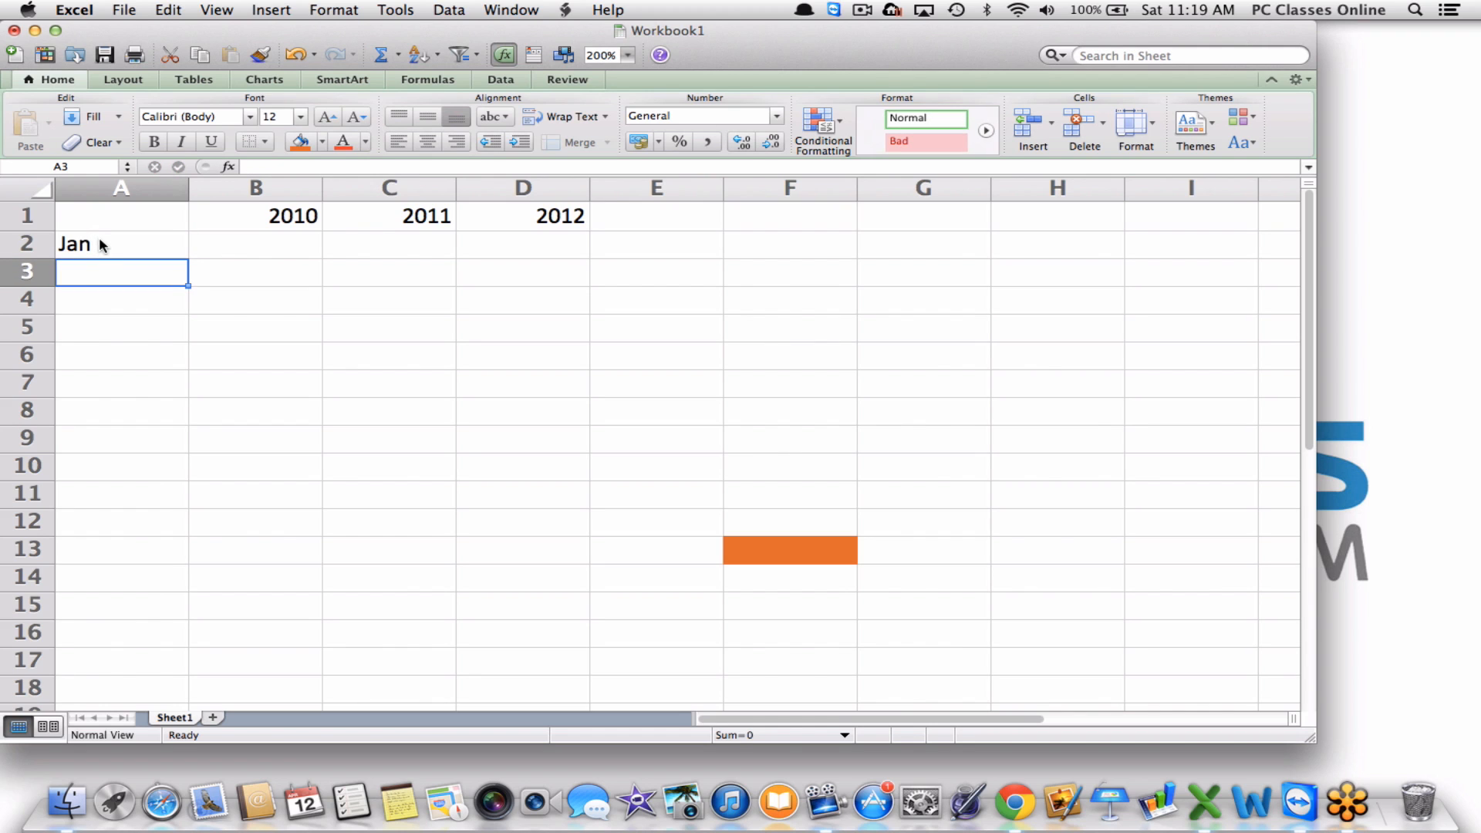
pyautogui.write('Feb')
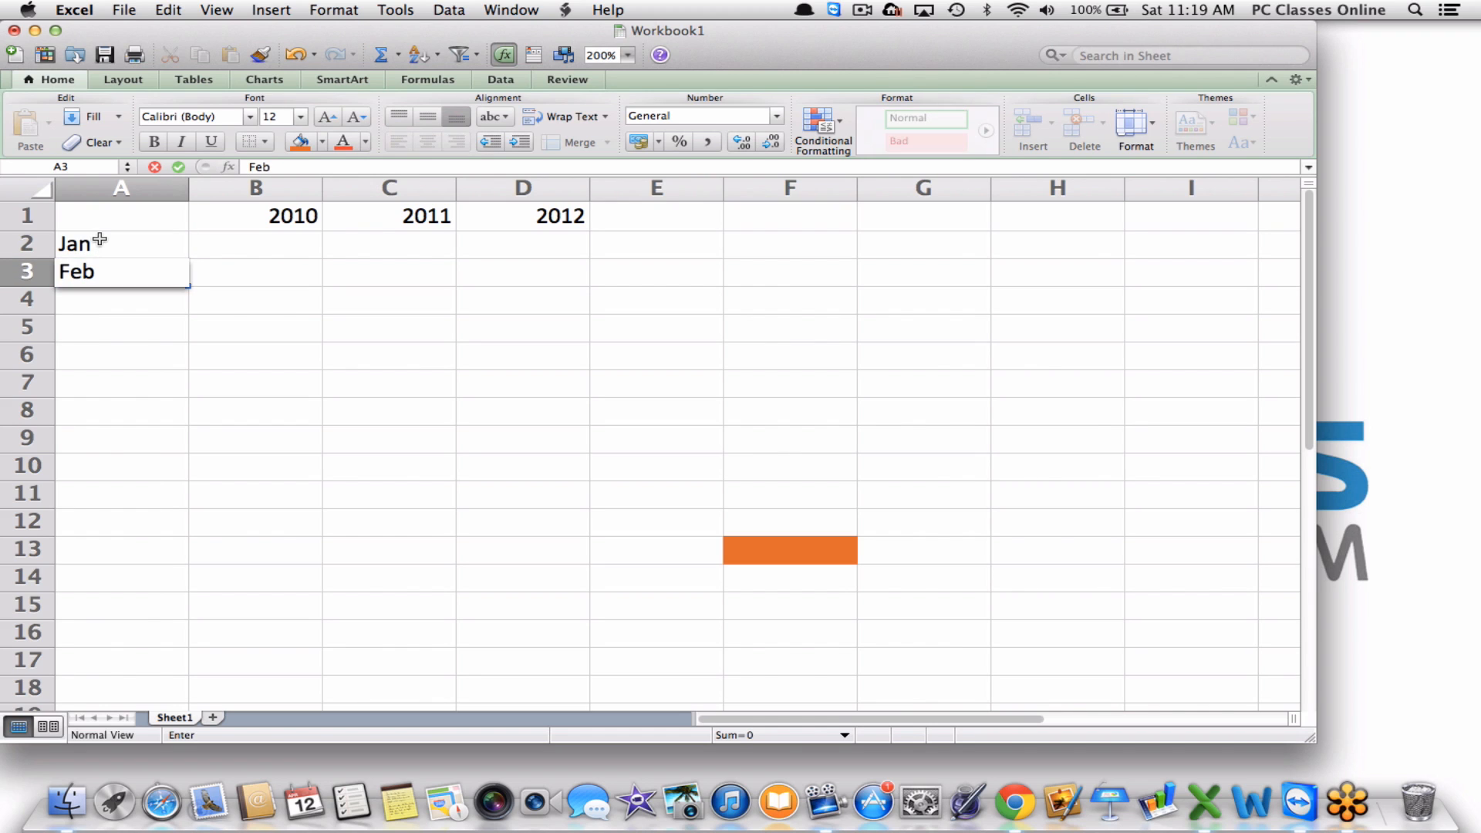
pyautogui.press('Return')
pyautogui.write('March')
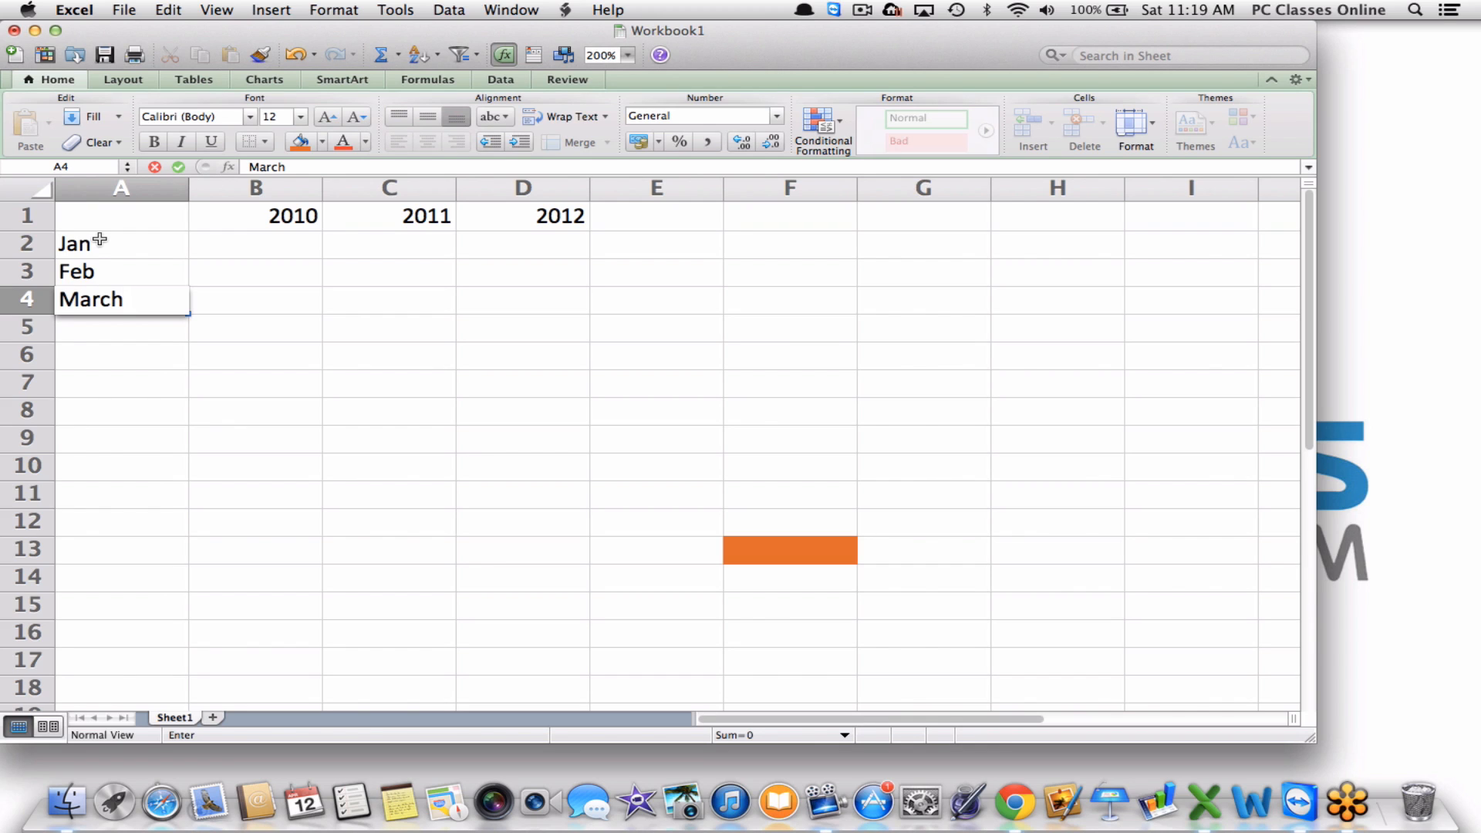
pyautogui.press('Tab')
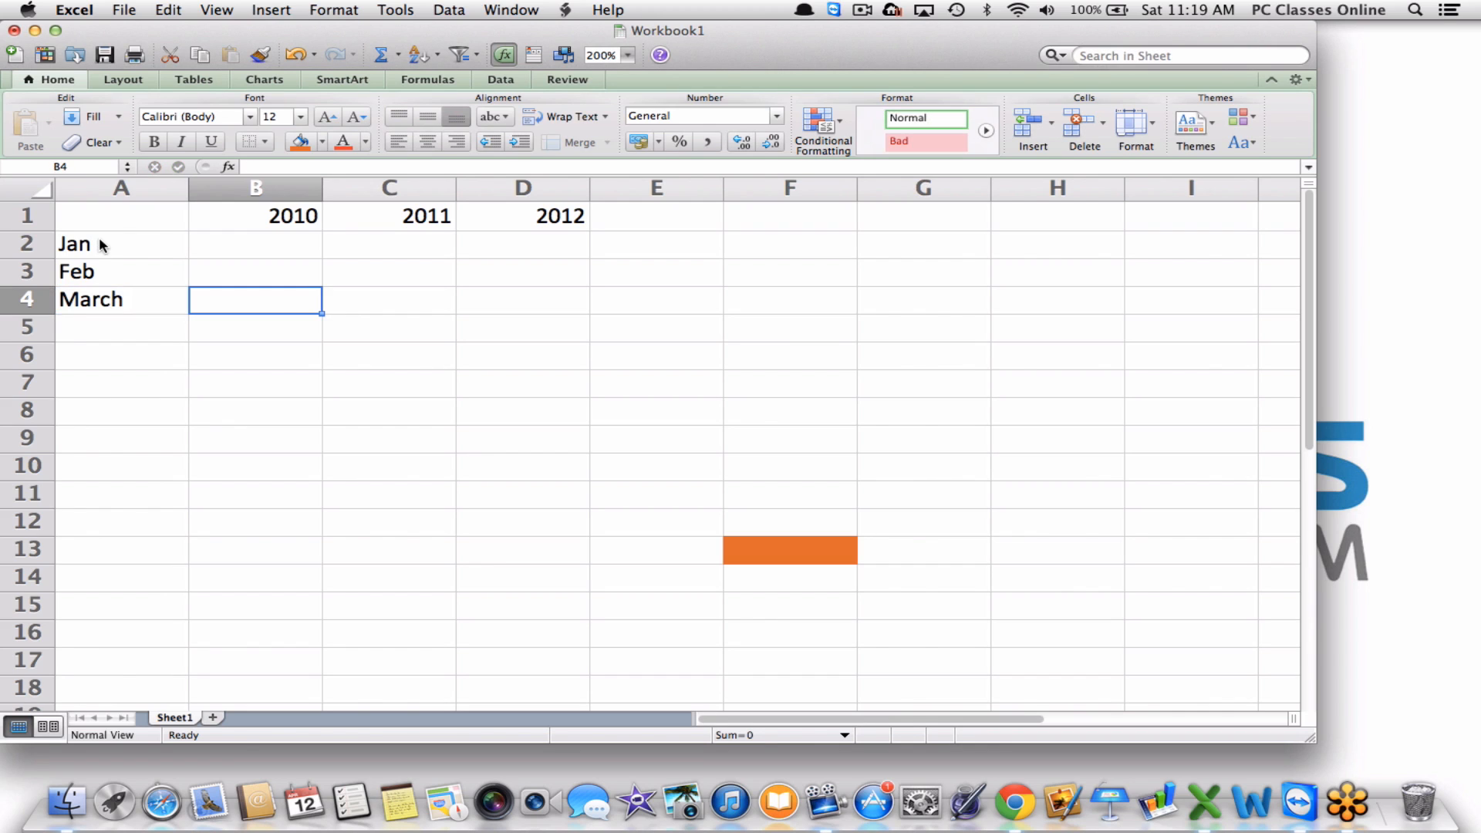
# Enter 2010 values 23, 23, 24 in B2:B4 and 2011 values 32, 52, 25 in C2:C4.
pyautogui.press('Up')
pyautogui.press('Up')
pyautogui.write('23')
pyautogui.press('Return')
pyautogui.write('23')
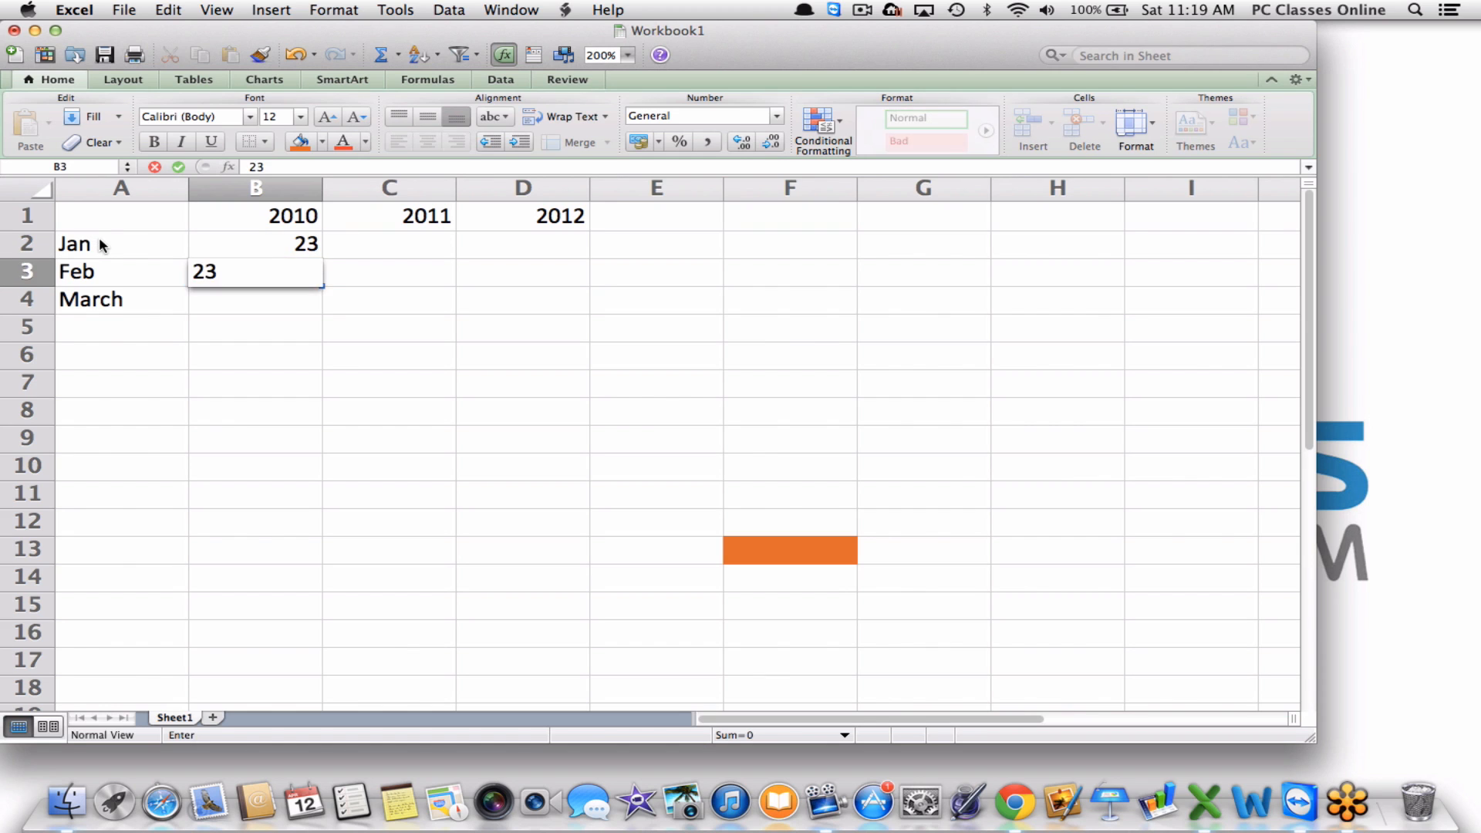
pyautogui.press('Return')
pyautogui.write('24')
pyautogui.press('Tab')
pyautogui.write('25')
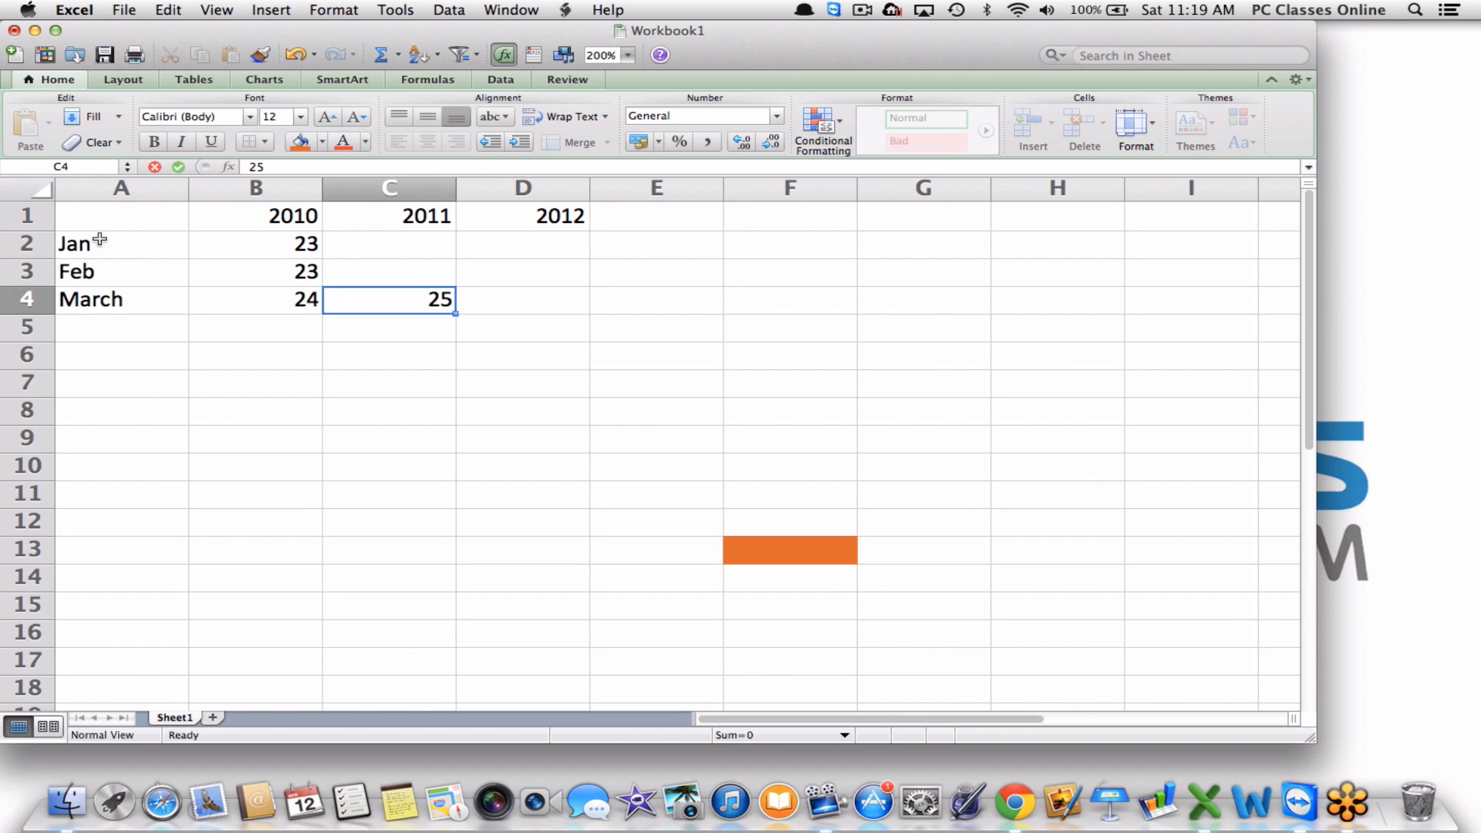
pyautogui.press('Up')
pyautogui.write('52')
pyautogui.press('Up')
pyautogui.write('32')
pyautogui.press('Tab')
# Enter the 2012 values 23, 53, 23 in D2:D4.
pyautogui.write('23')
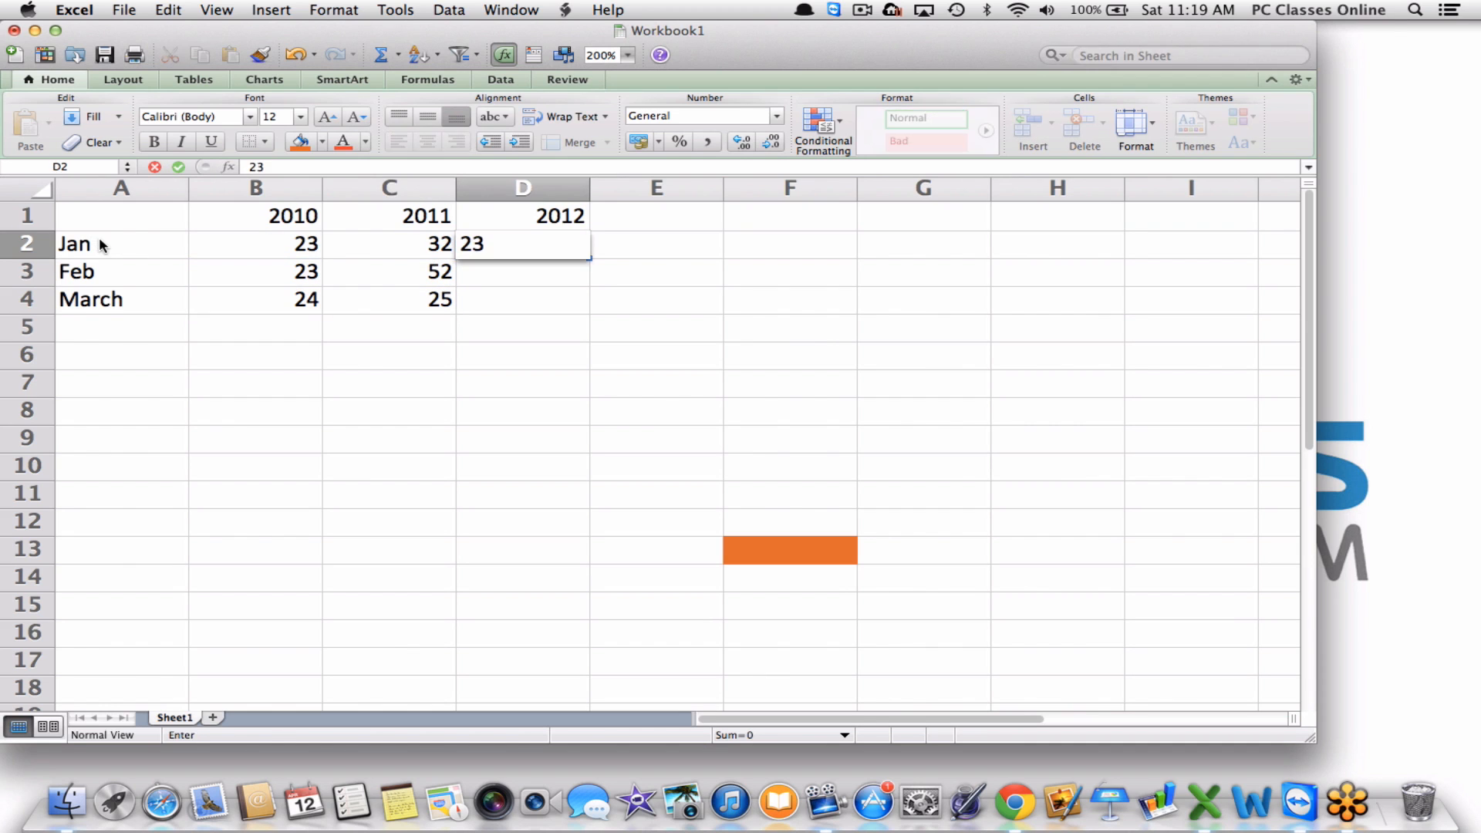
pyautogui.press('Return')
pyautogui.write('53')
pyautogui.press('Return')
pyautogui.write('23')
pyautogui.press('Return')
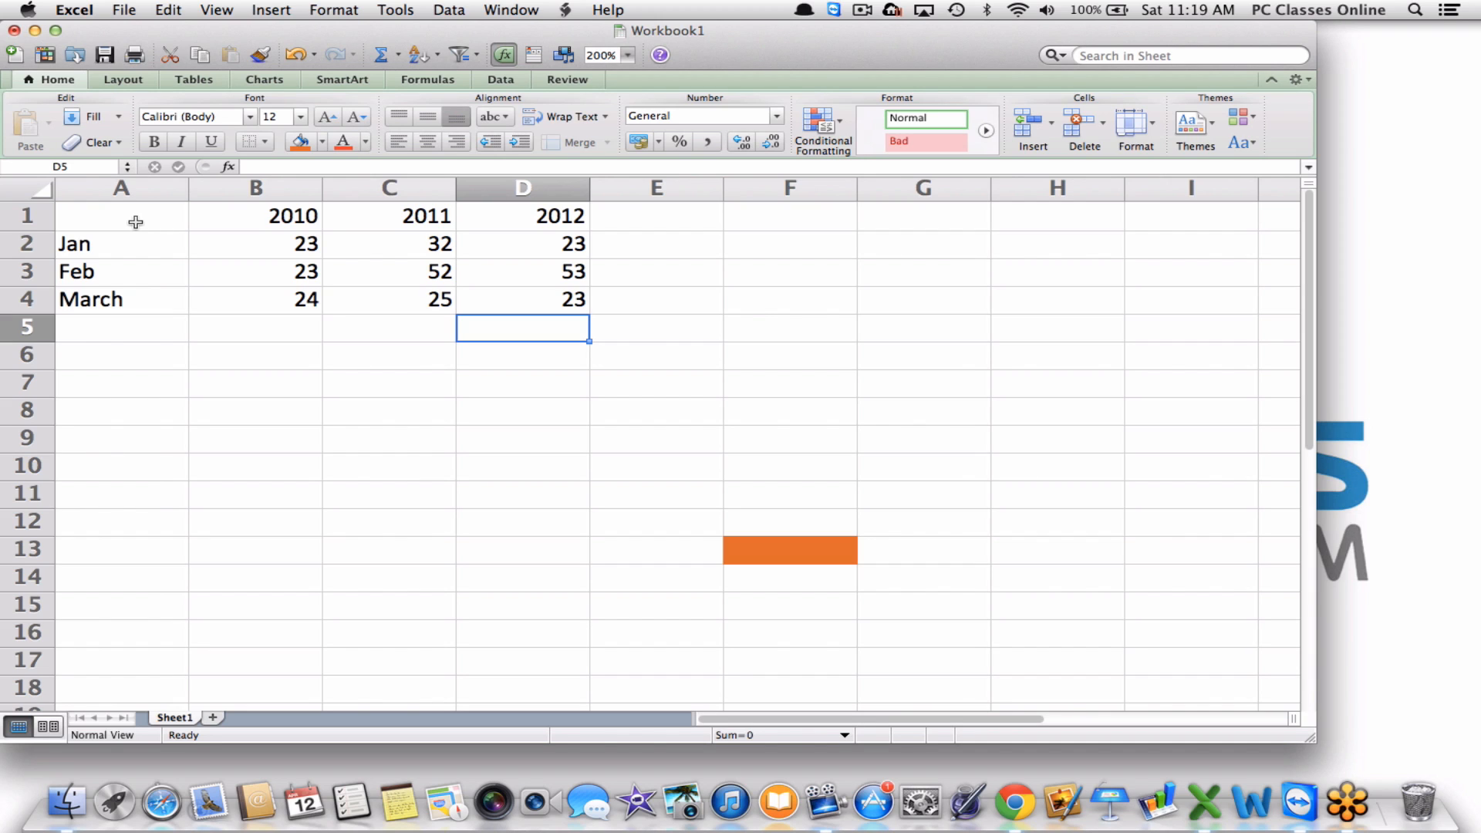
pyautogui.press('Up')
pyautogui.press('Up')
pyautogui.press('Up')
pyautogui.press('Right')
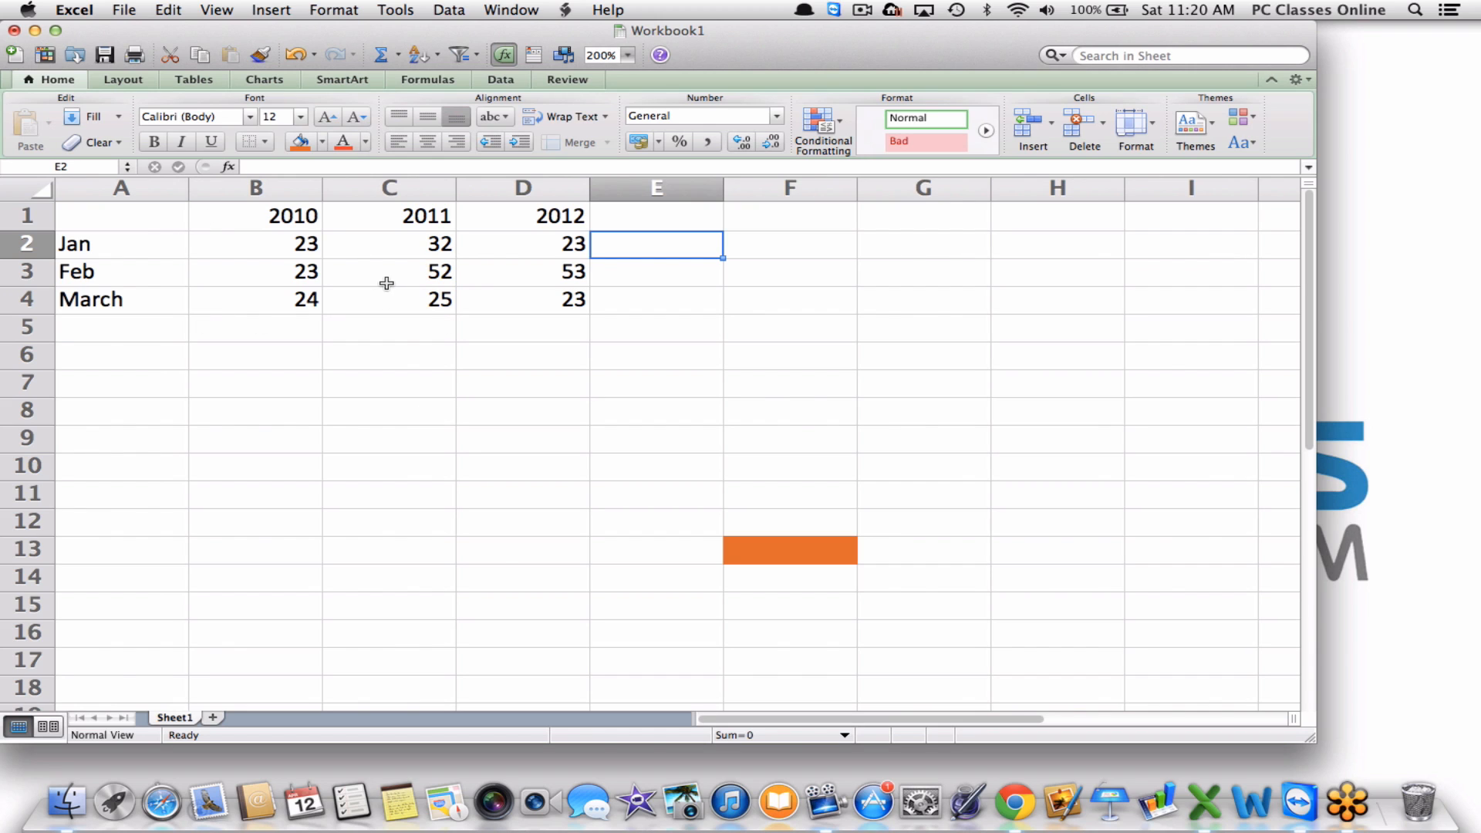
pyautogui.click(627, 223)
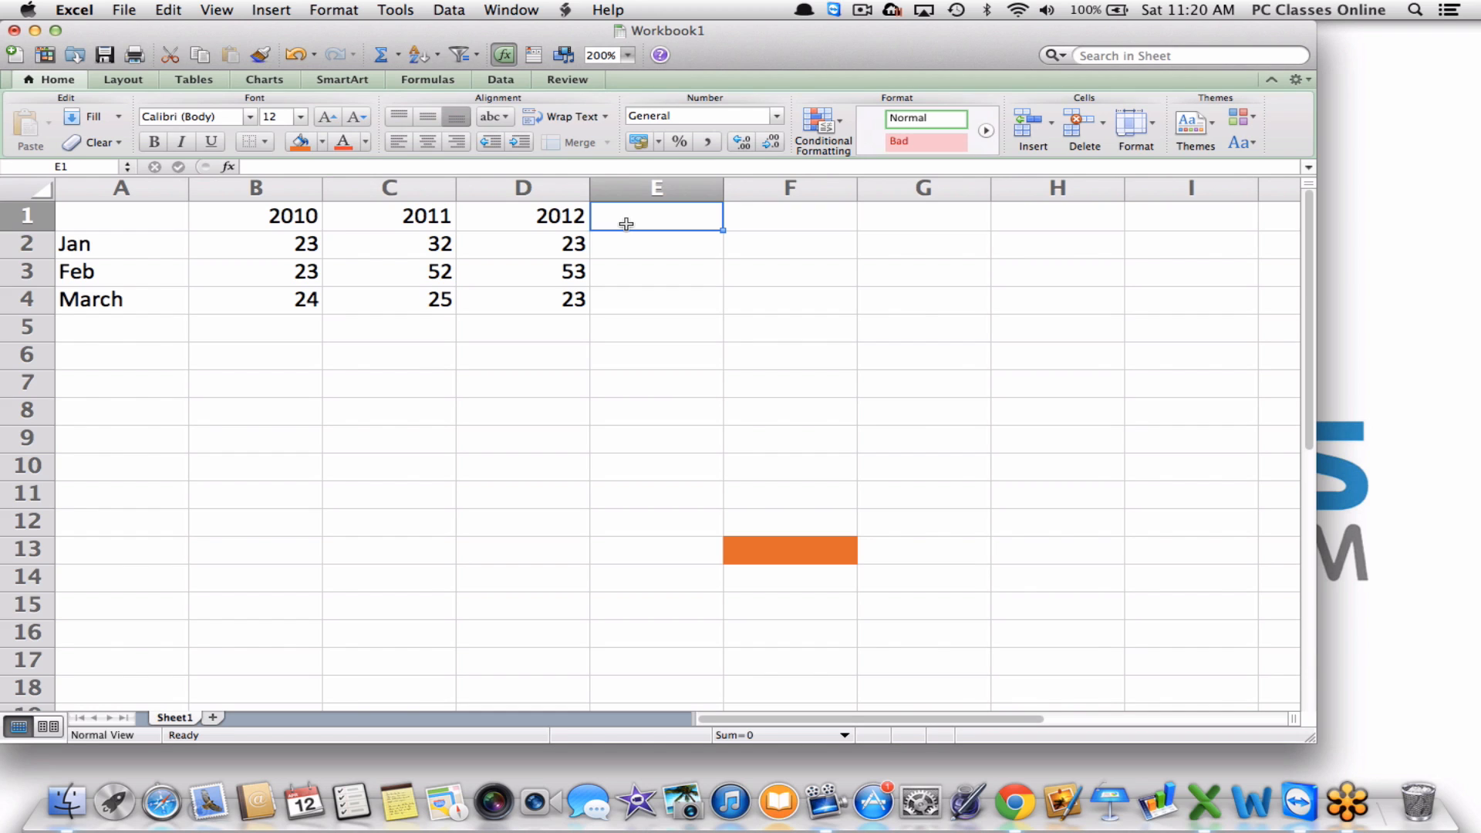
# Label E1 'Average Temp' and start a formula with '=' in E2.
pyautogui.write('Average T')
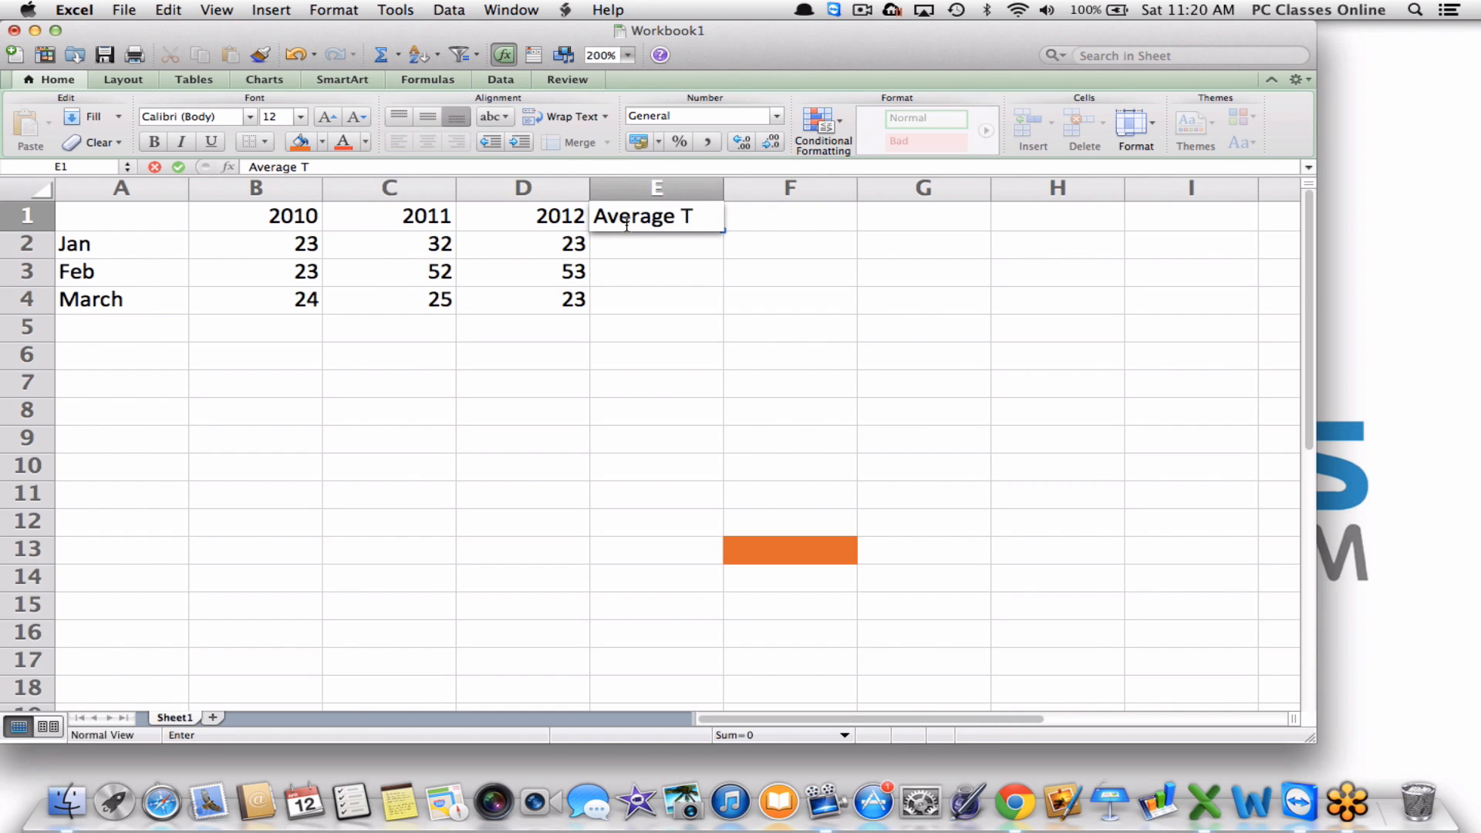
pyautogui.write('emp')
pyautogui.click(774, 274)
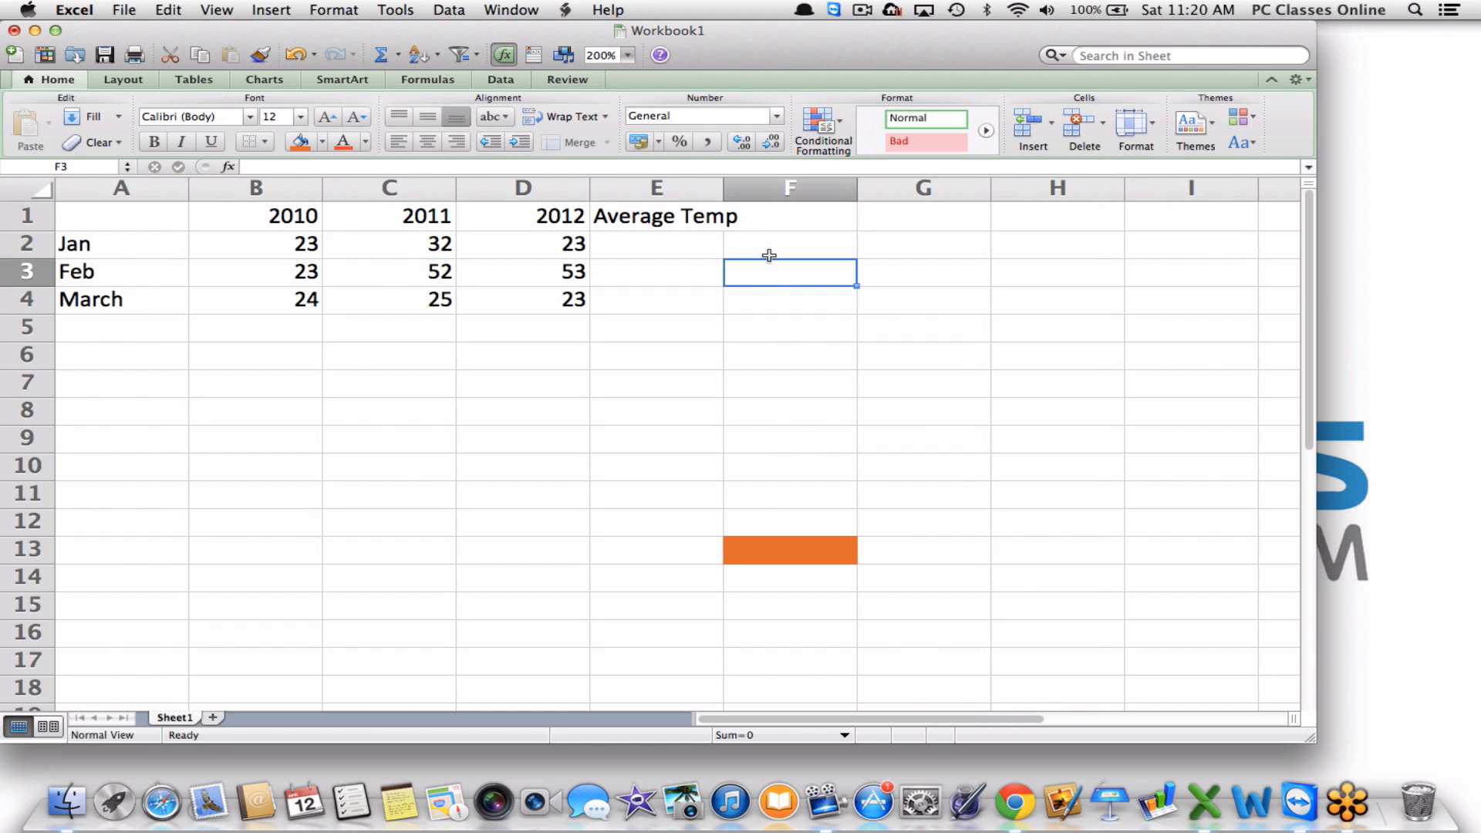
pyautogui.click(663, 237)
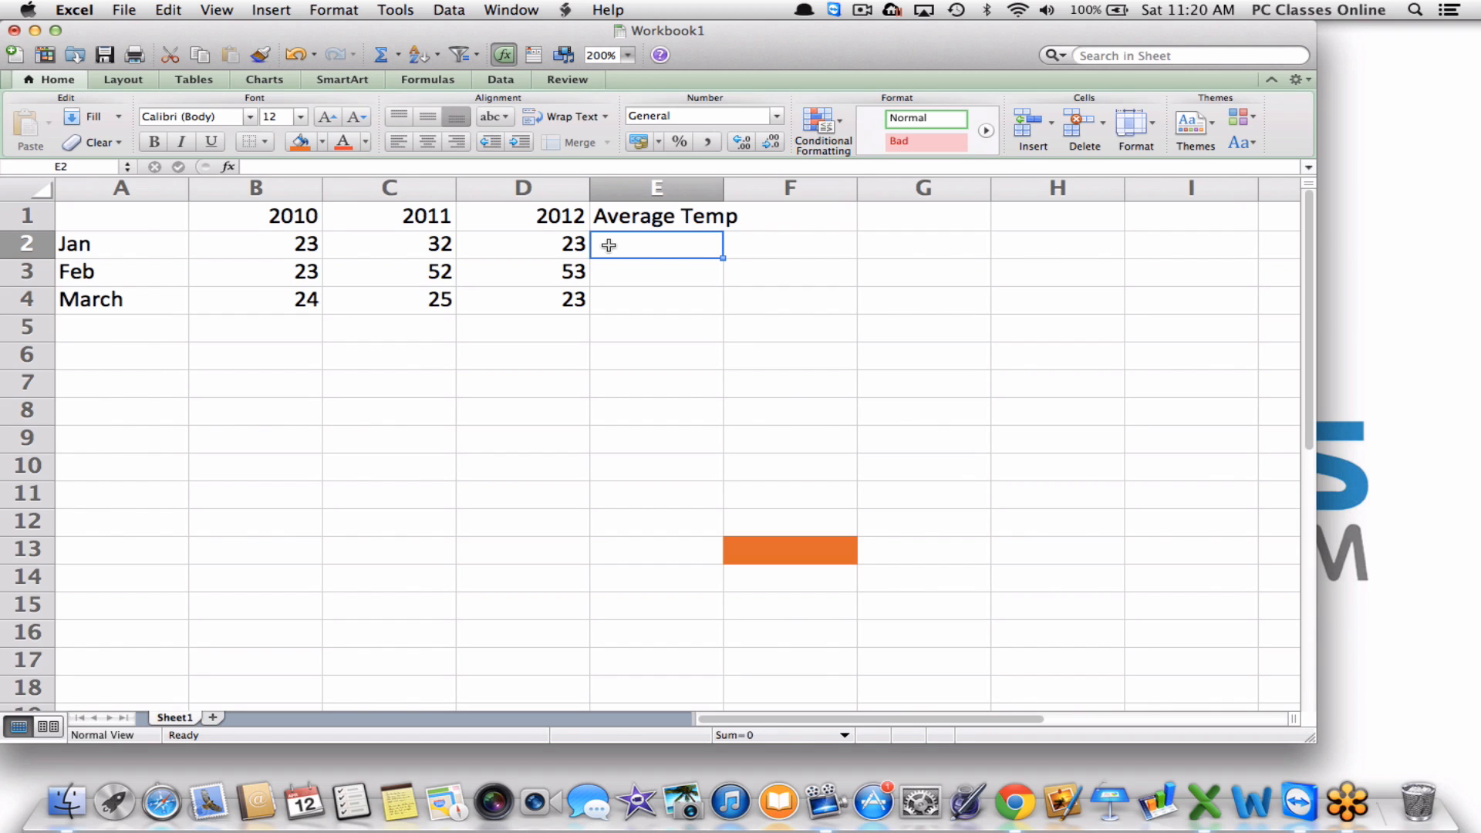
pyautogui.write('=')
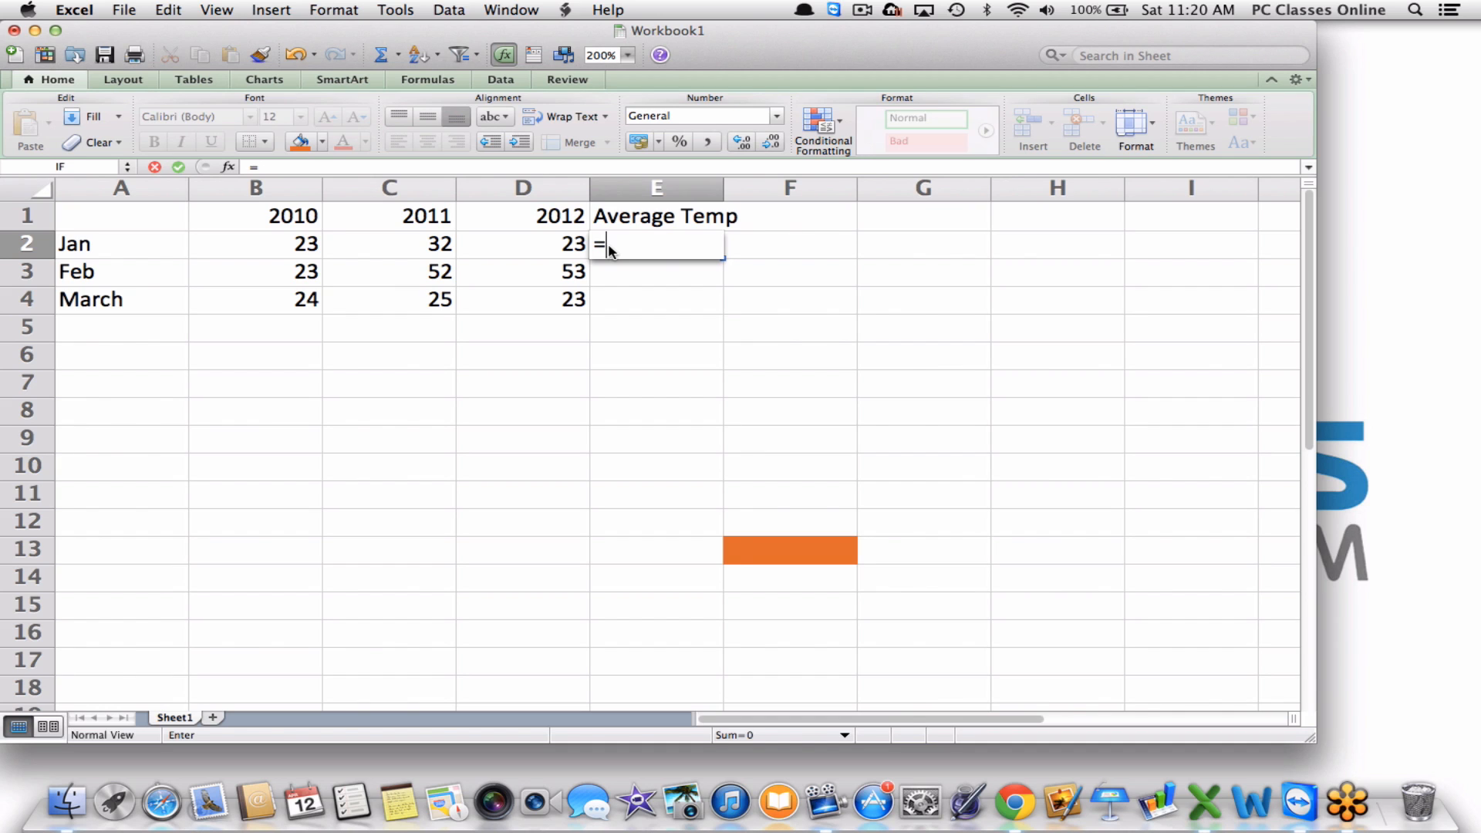
# Enter =AVERAGE(B2:D2) in E2, giving 26, then clear the cell again.
pyautogui.write('a')
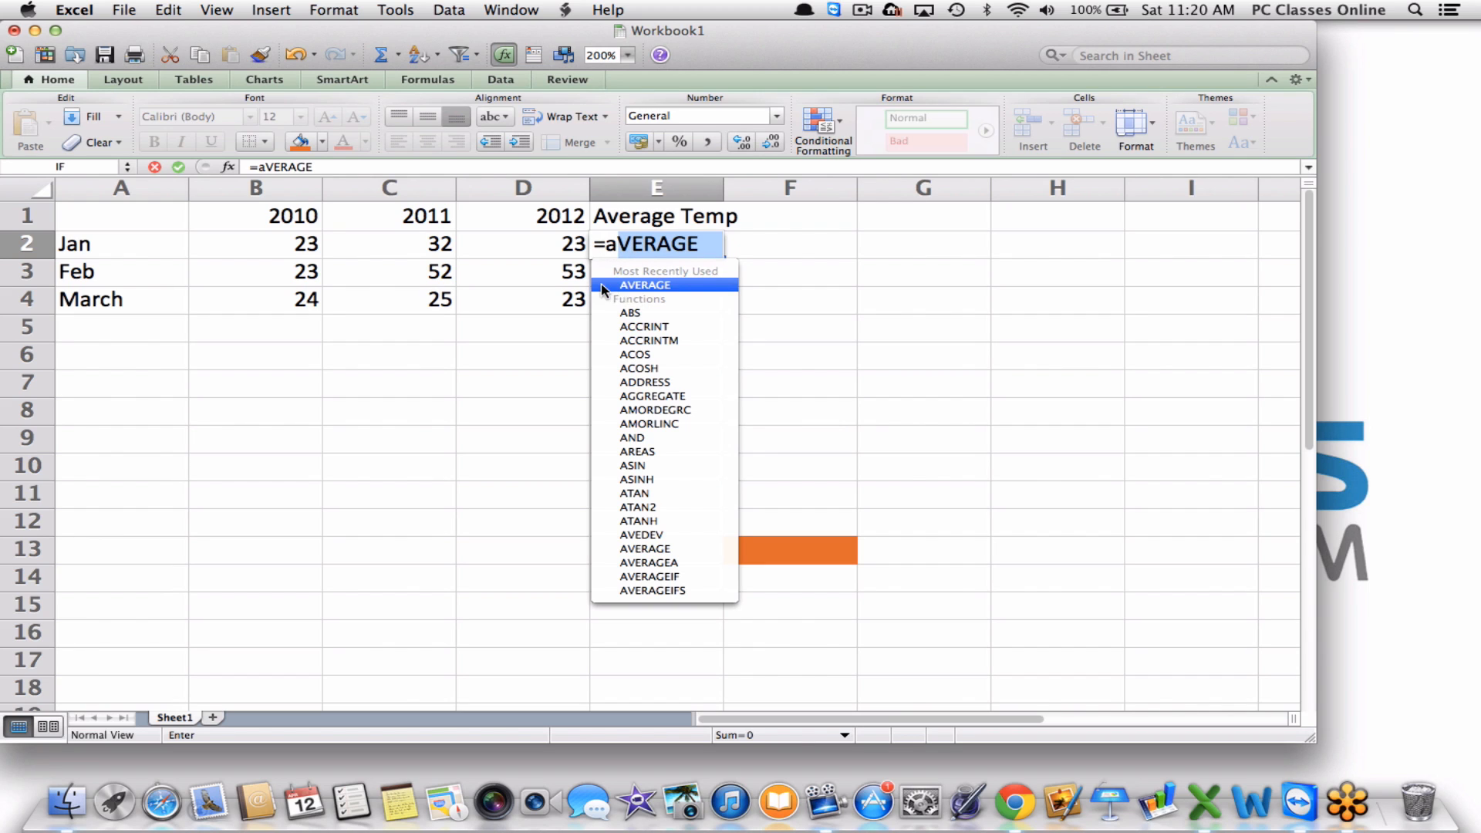
pyautogui.doubleClick(694, 285)
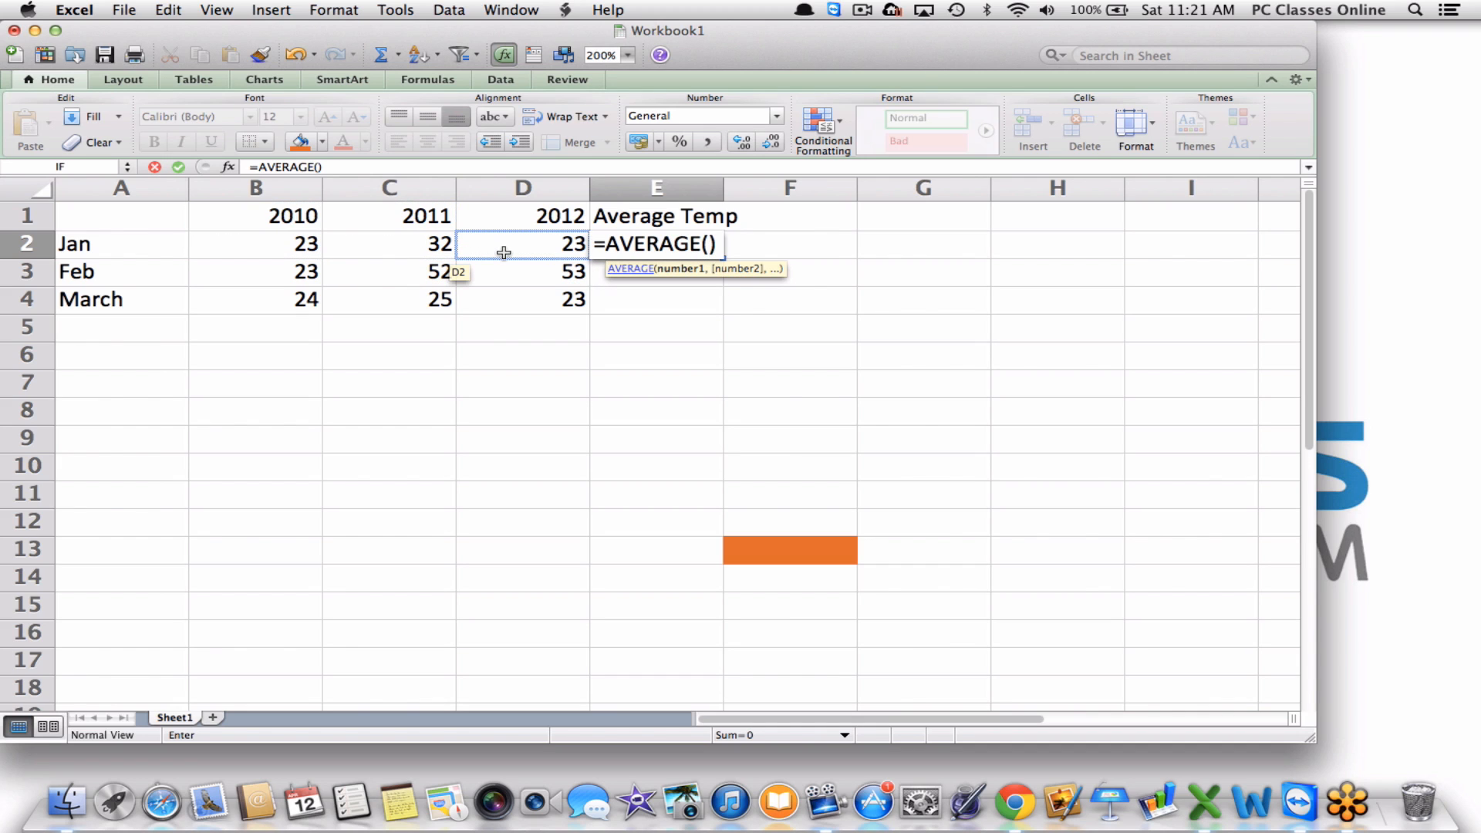
pyautogui.click(235, 243)
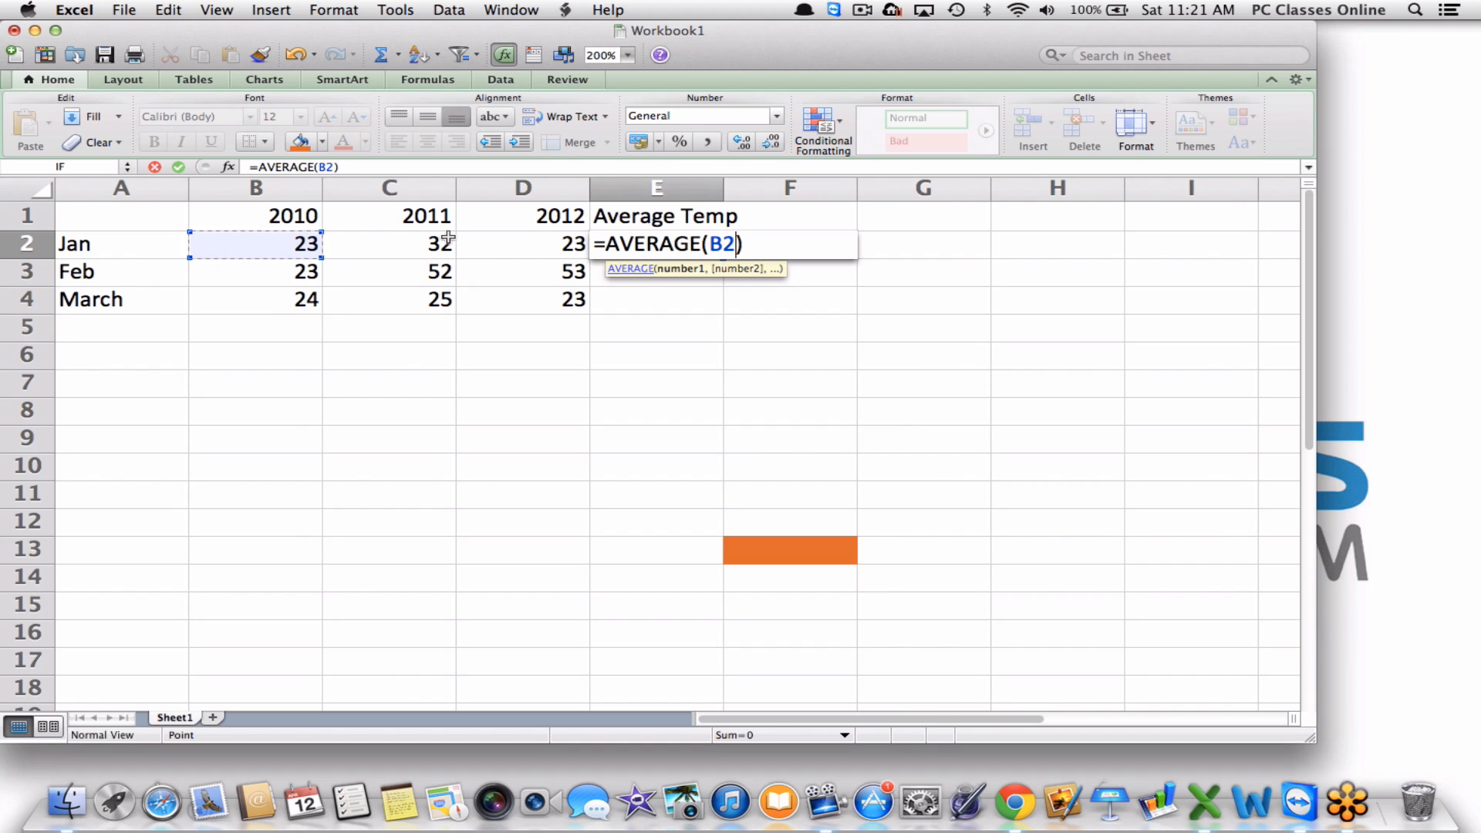
pyautogui.keyDown('shift'); pyautogui.click(507, 252); pyautogui.keyUp('shift')
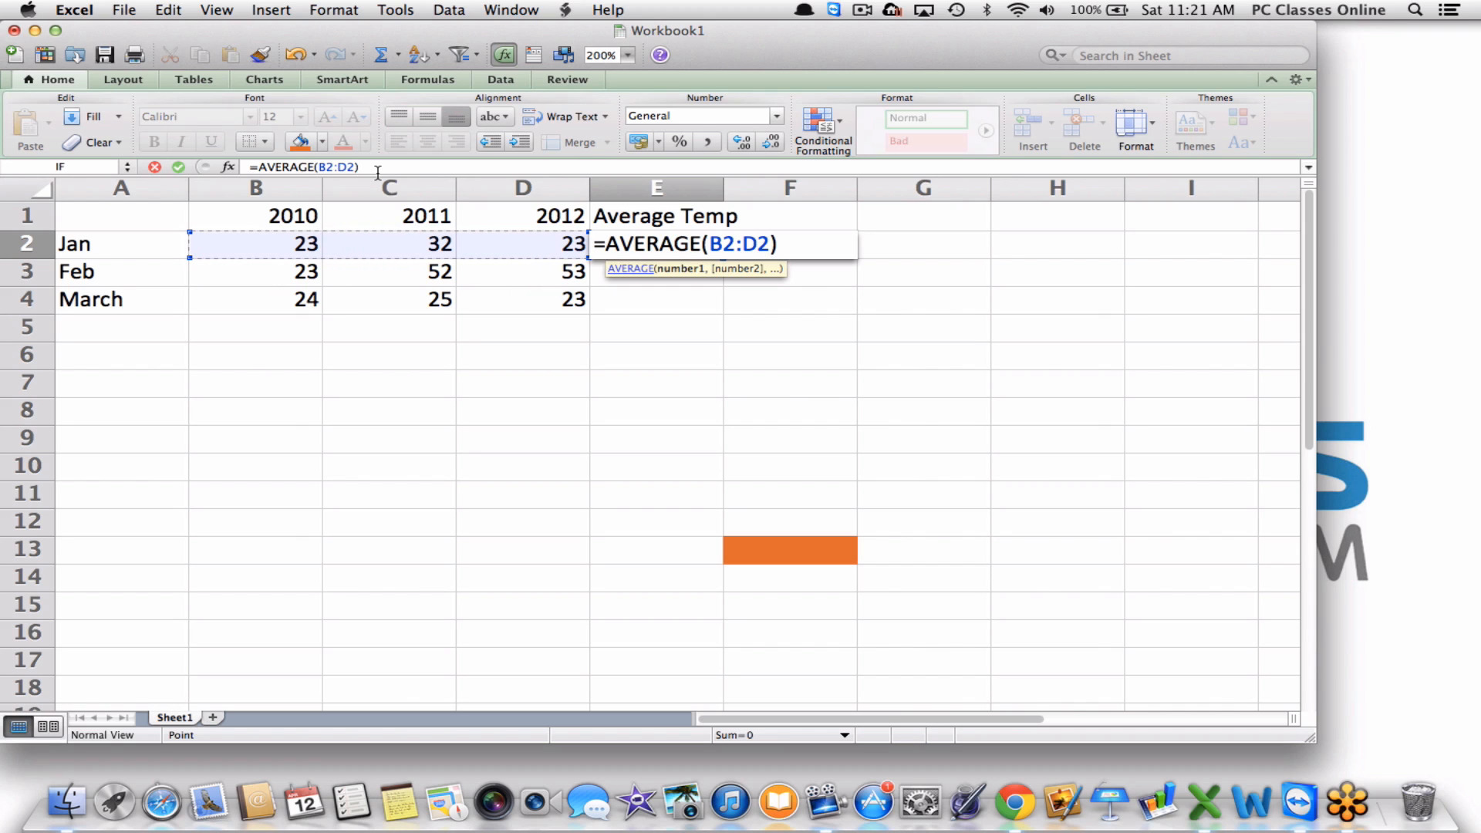
pyautogui.press('Return')
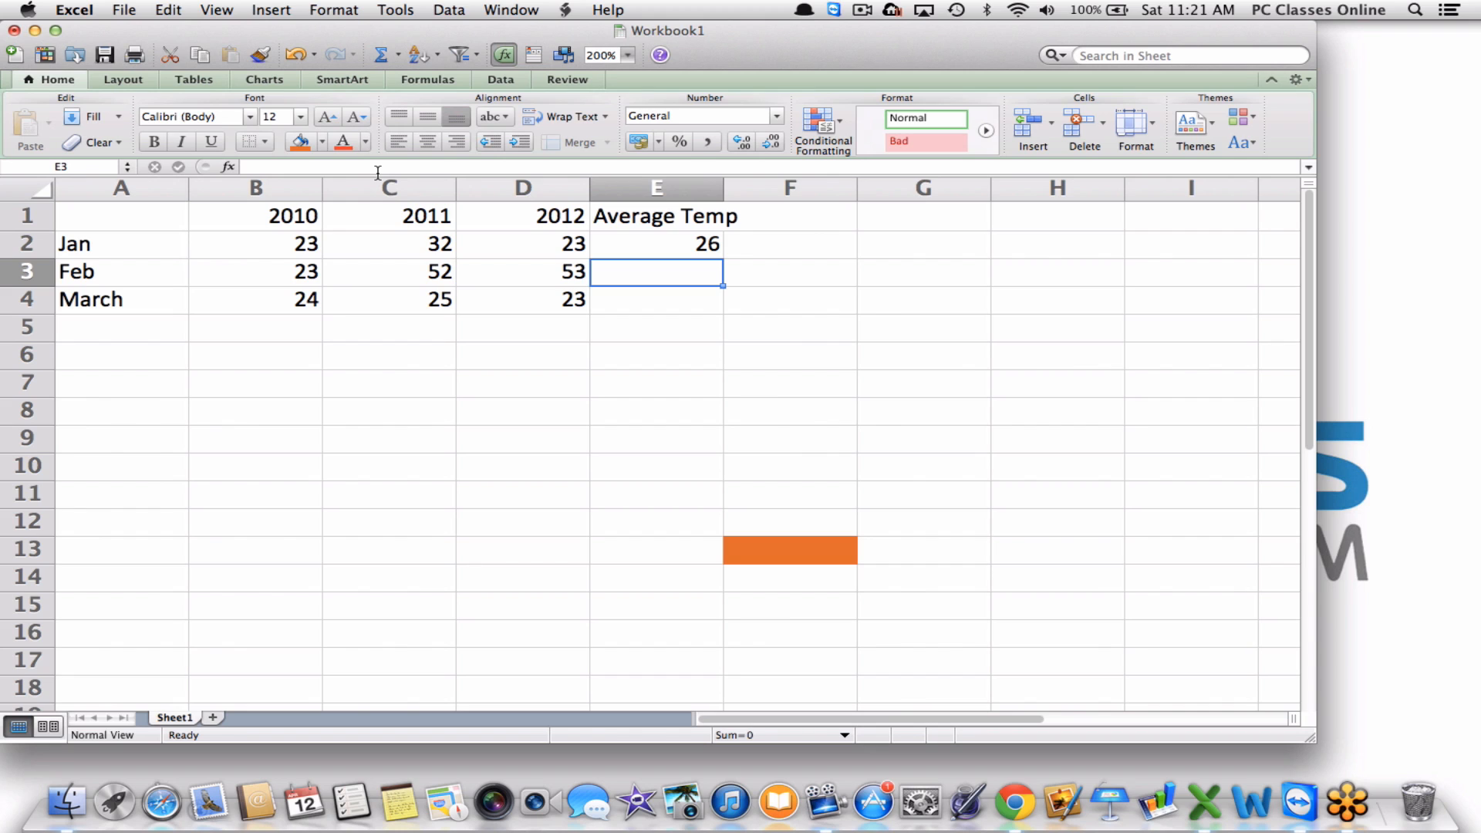
pyautogui.press('Up')
pyautogui.press('BackSpace')
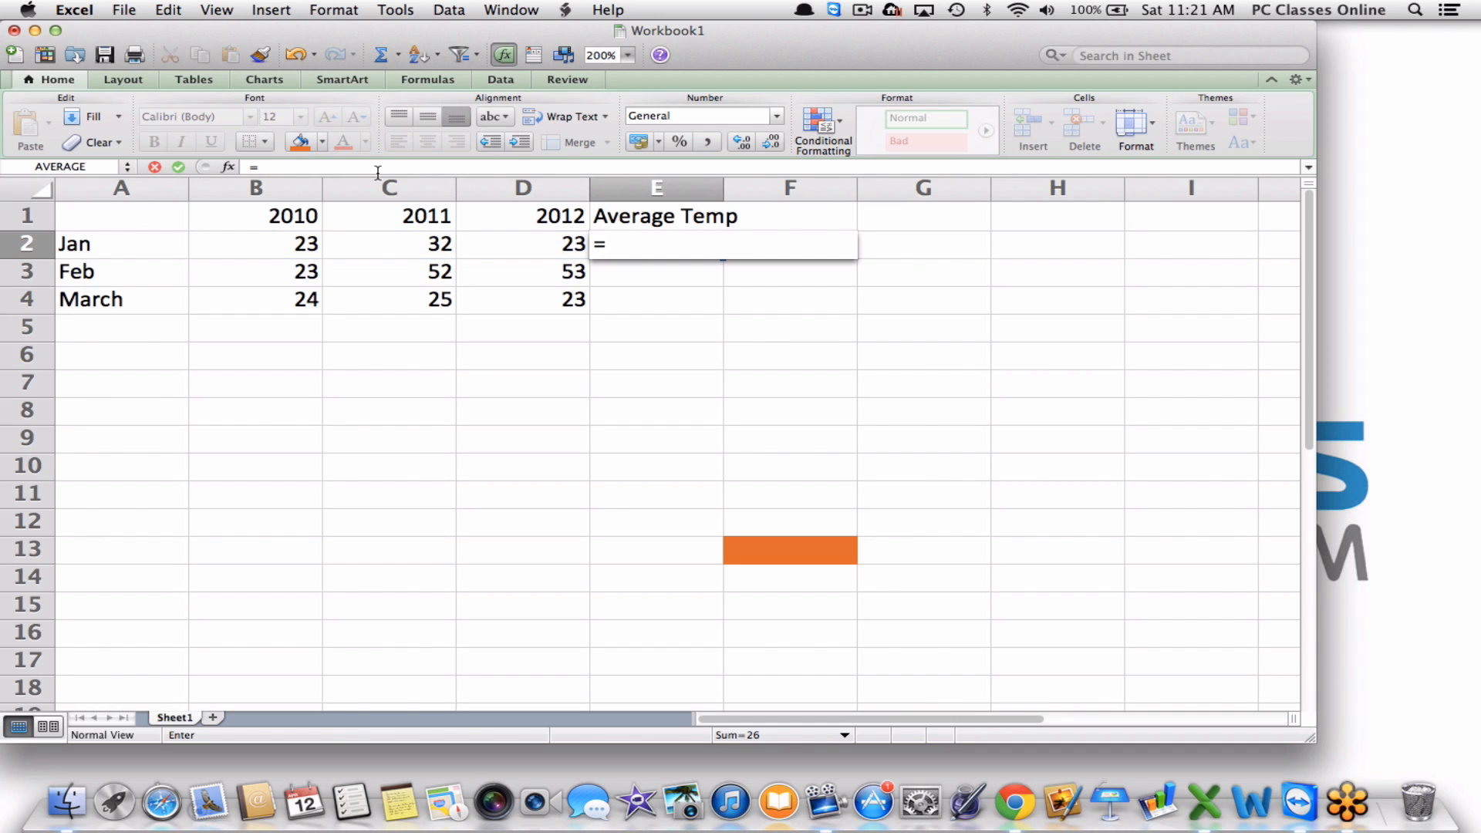
# Enter =SUM(B2:D2) in E2, giving 78, then clear the cell again.
pyautogui.write('s')
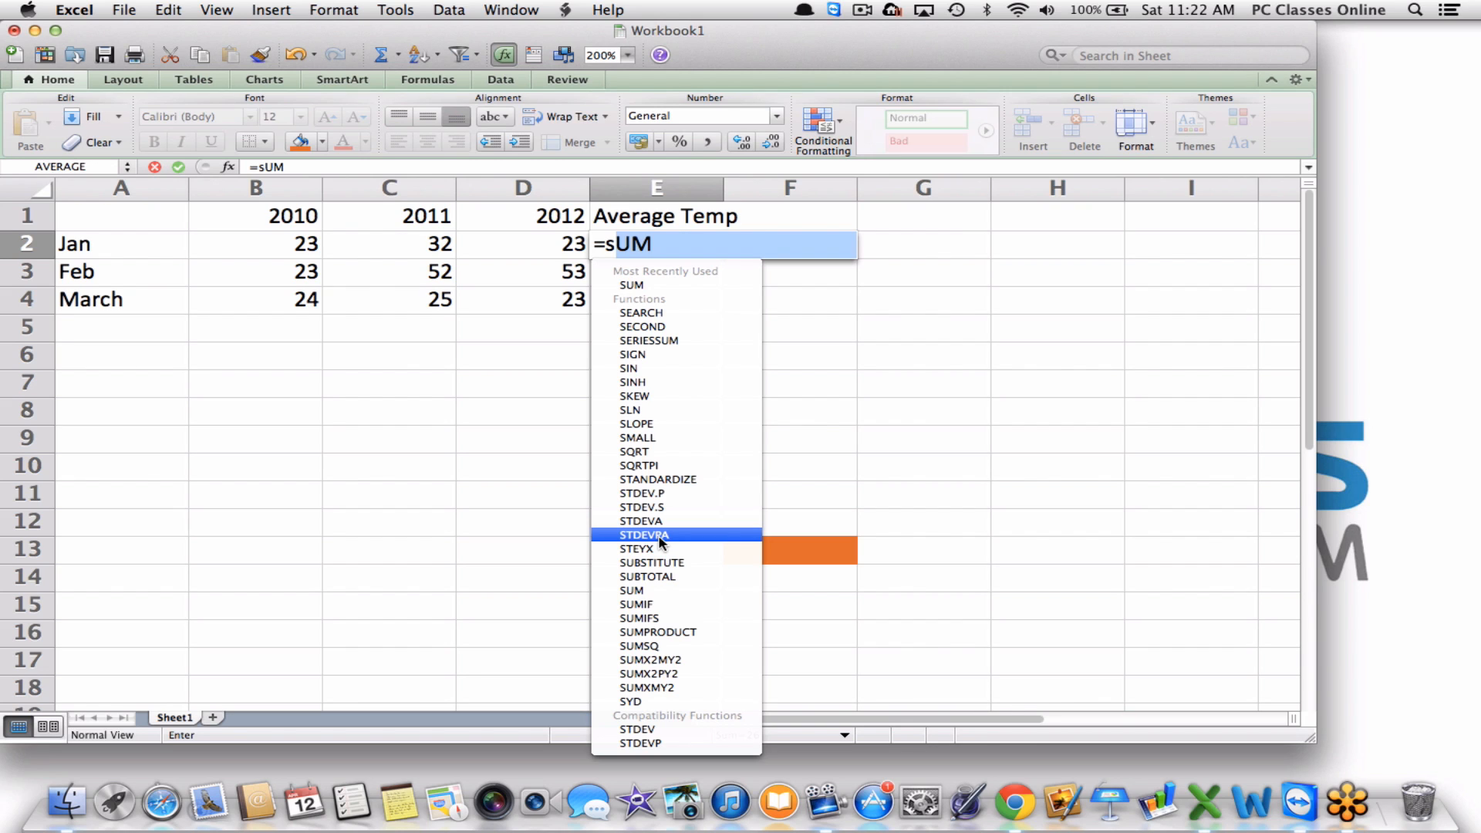
pyautogui.doubleClick(673, 285)
pyautogui.click(250, 243)
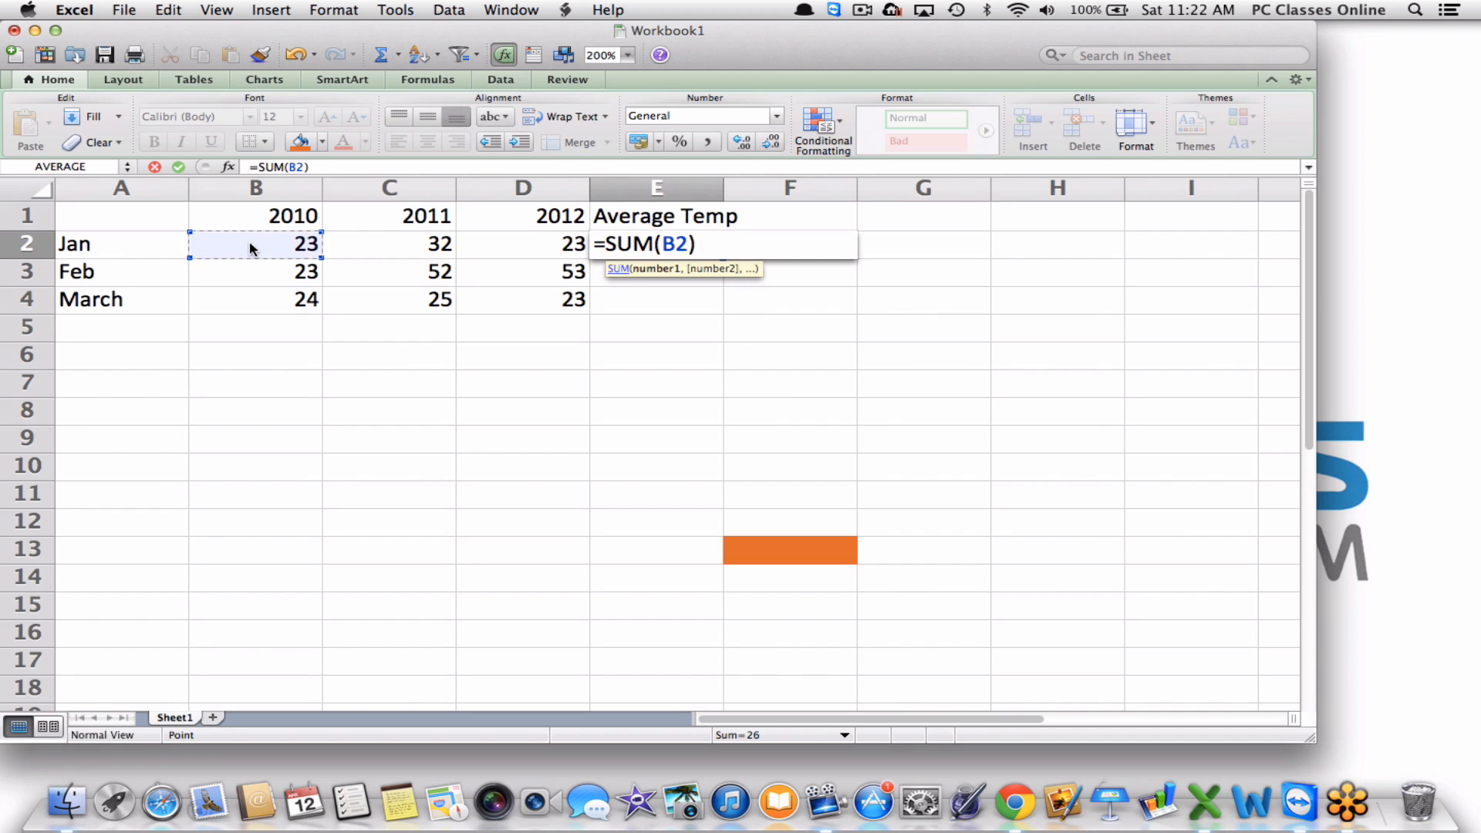
pyautogui.keyDown('shift'); pyautogui.click(543, 244); pyautogui.keyUp('shift')
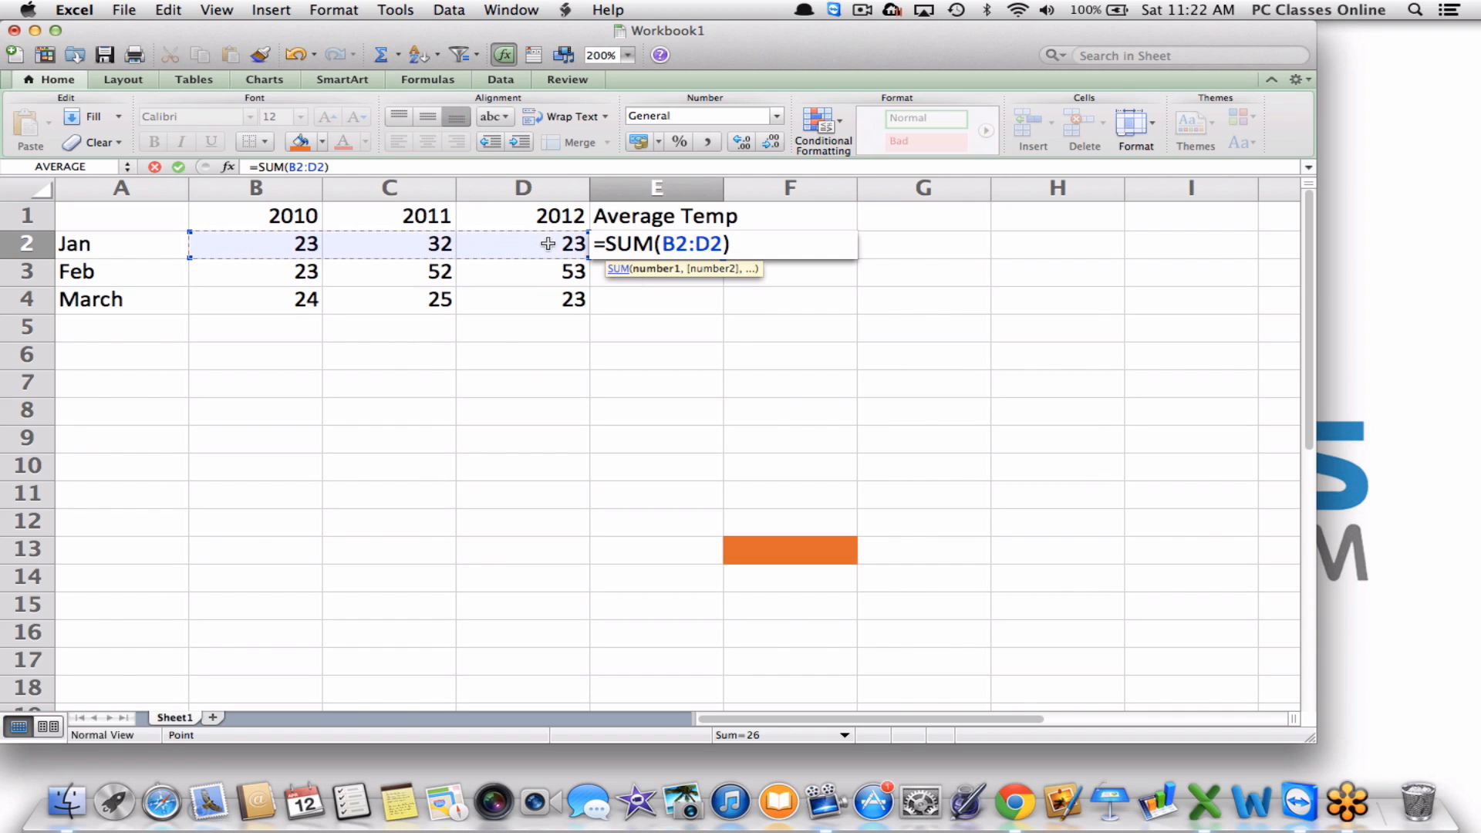
pyautogui.press('Return')
pyautogui.click(715, 245)
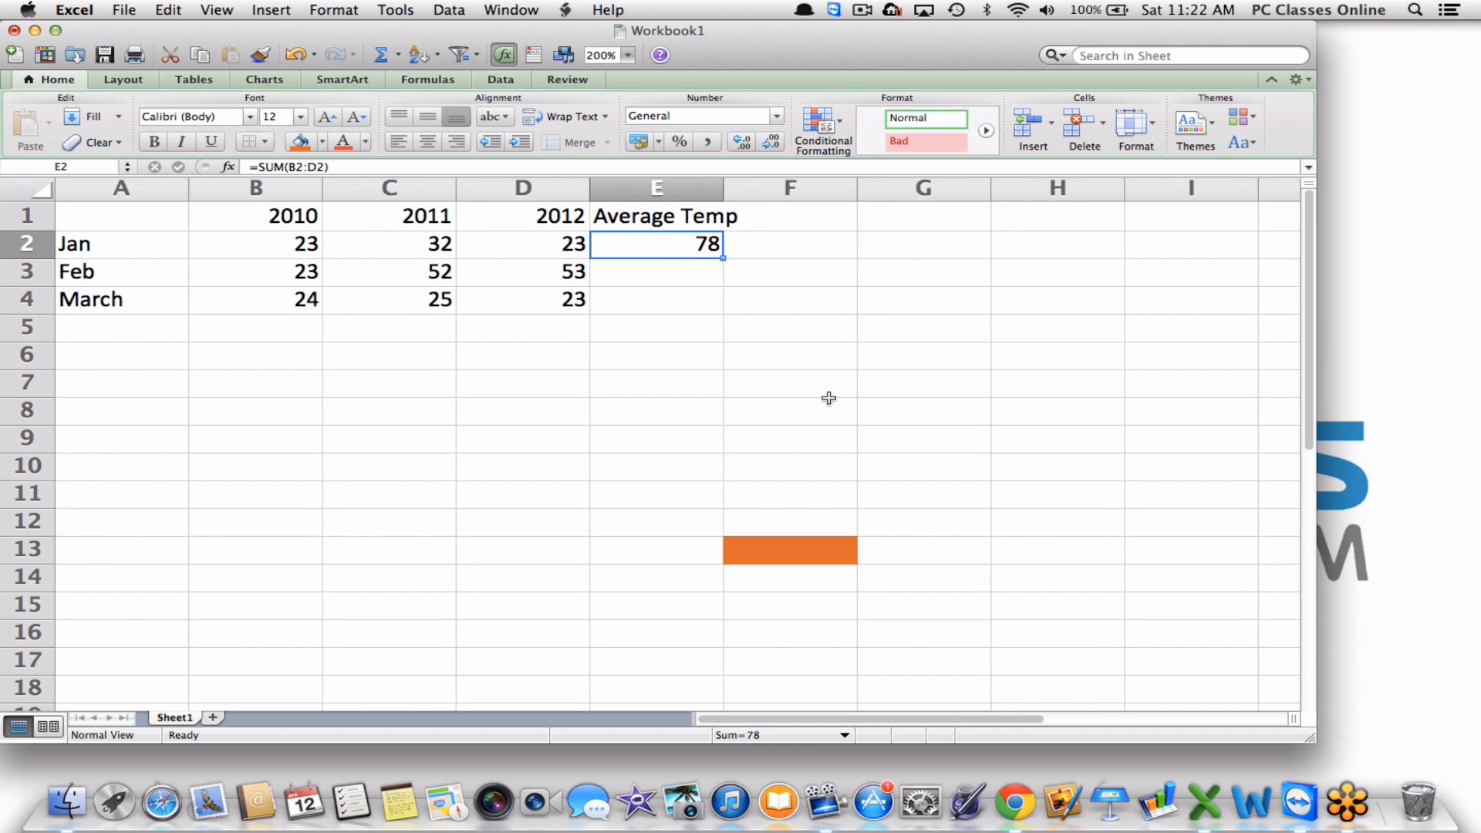
pyautogui.press('BackSpace')
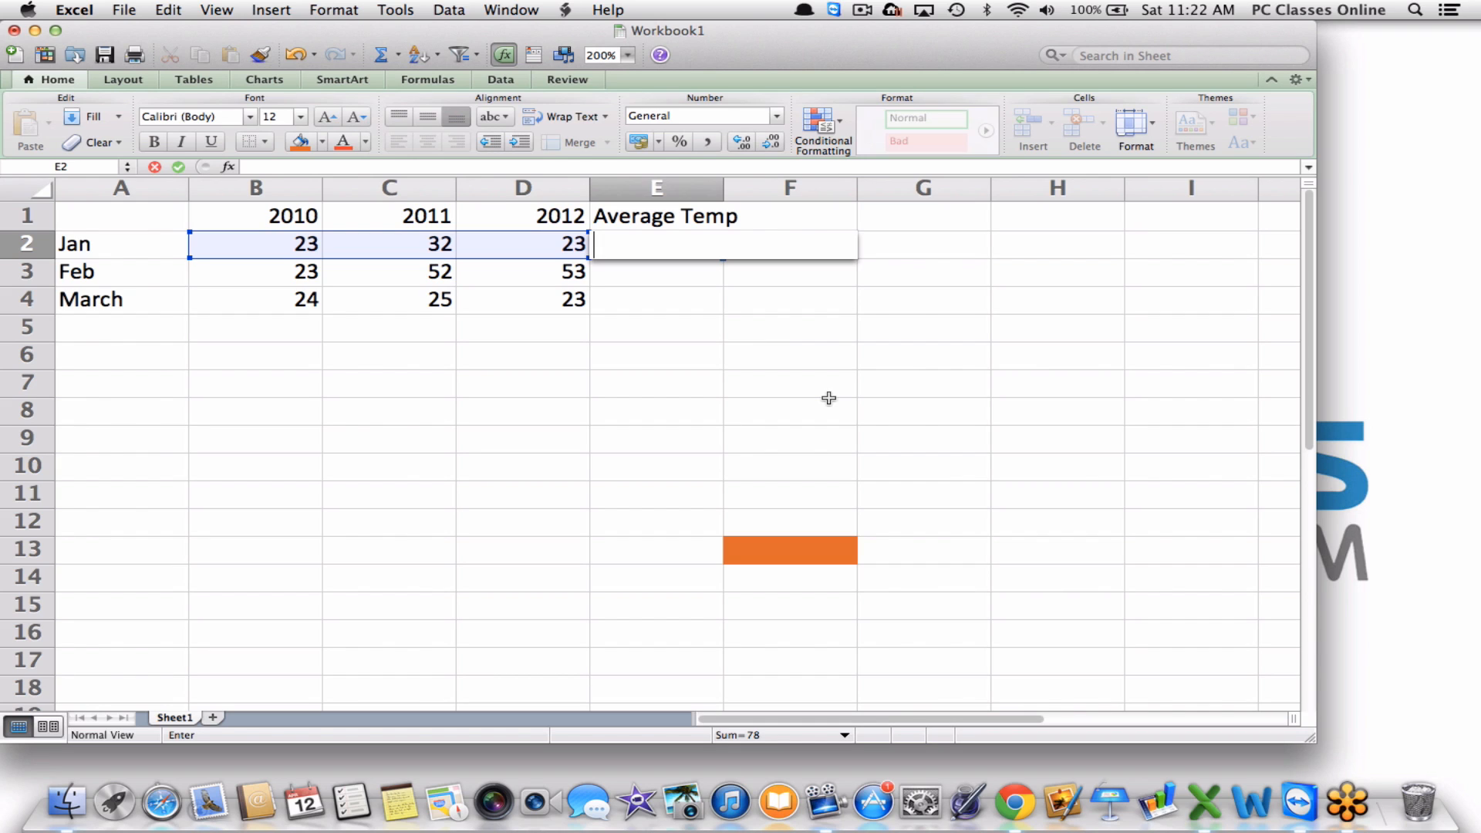
# Select B2:D2 and apply AutoSum's Sum so E2 holds =SUM(B2:D2), showing 78.
pyautogui.click(717, 322)
pyautogui.click(626, 243)
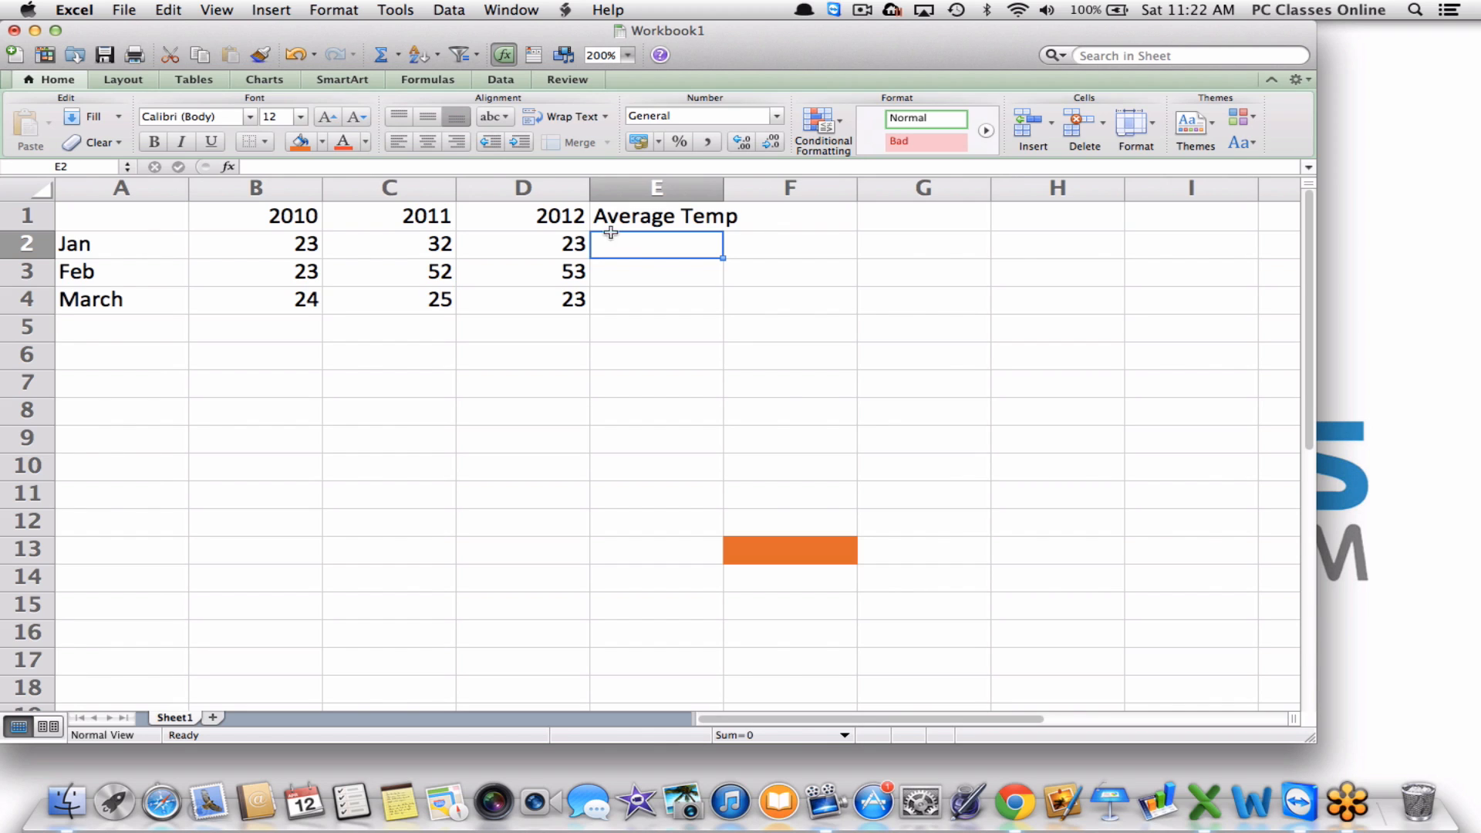
pyautogui.click(270, 244)
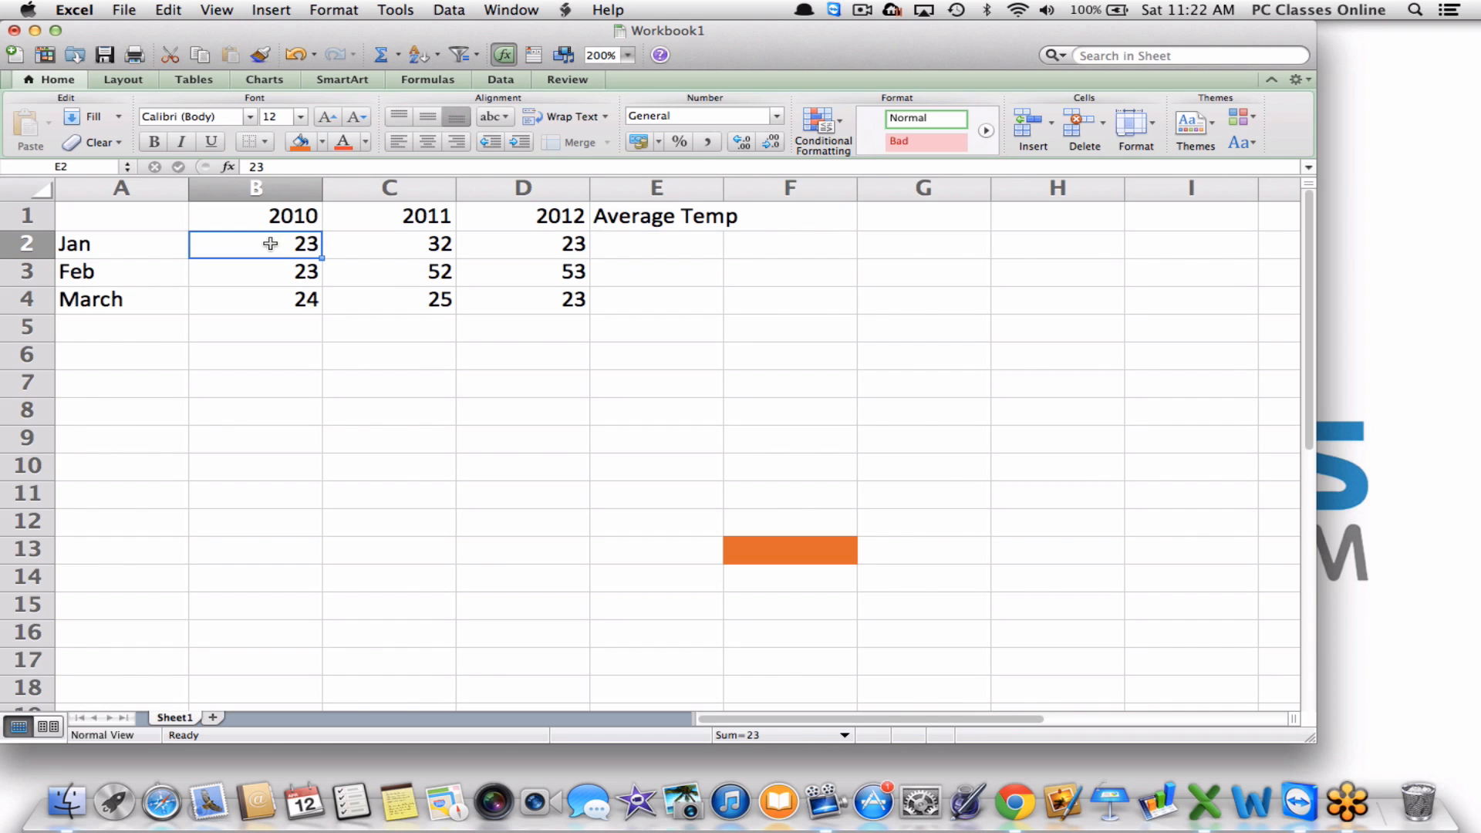
pyautogui.moveTo(270, 244); pyautogui.dragTo(648, 245)
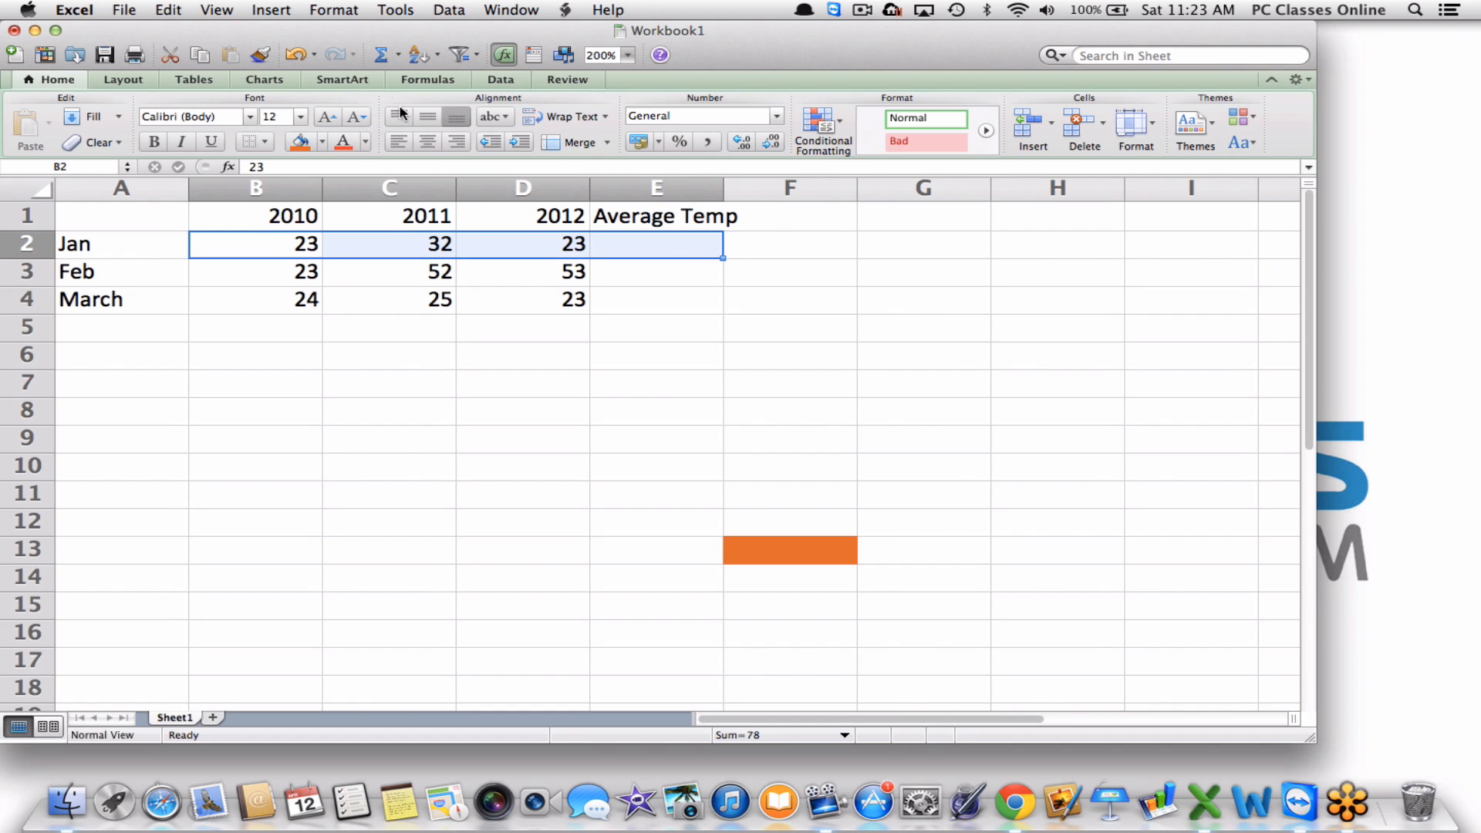
pyautogui.click(398, 59)
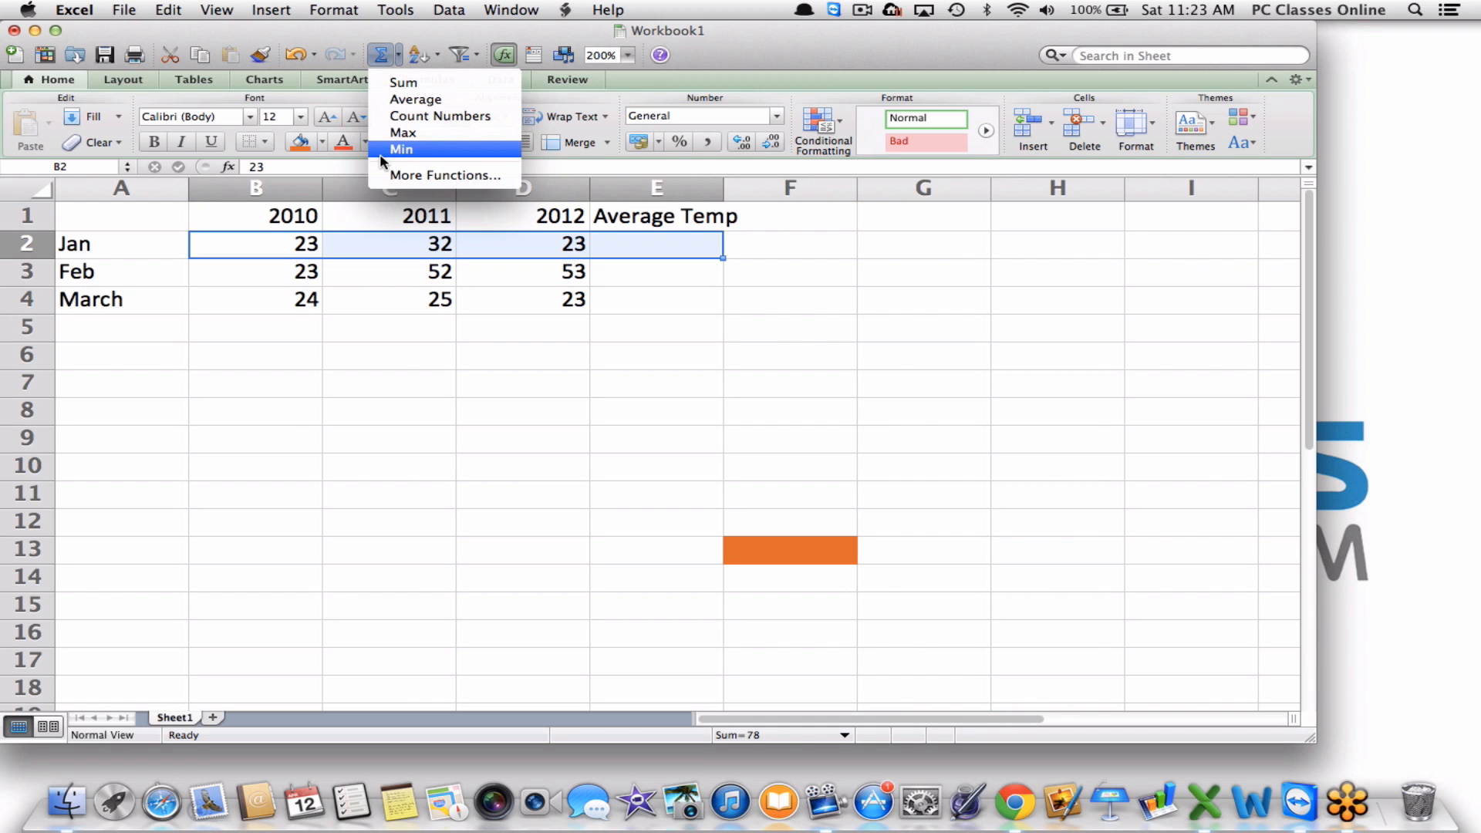
pyautogui.click(378, 89)
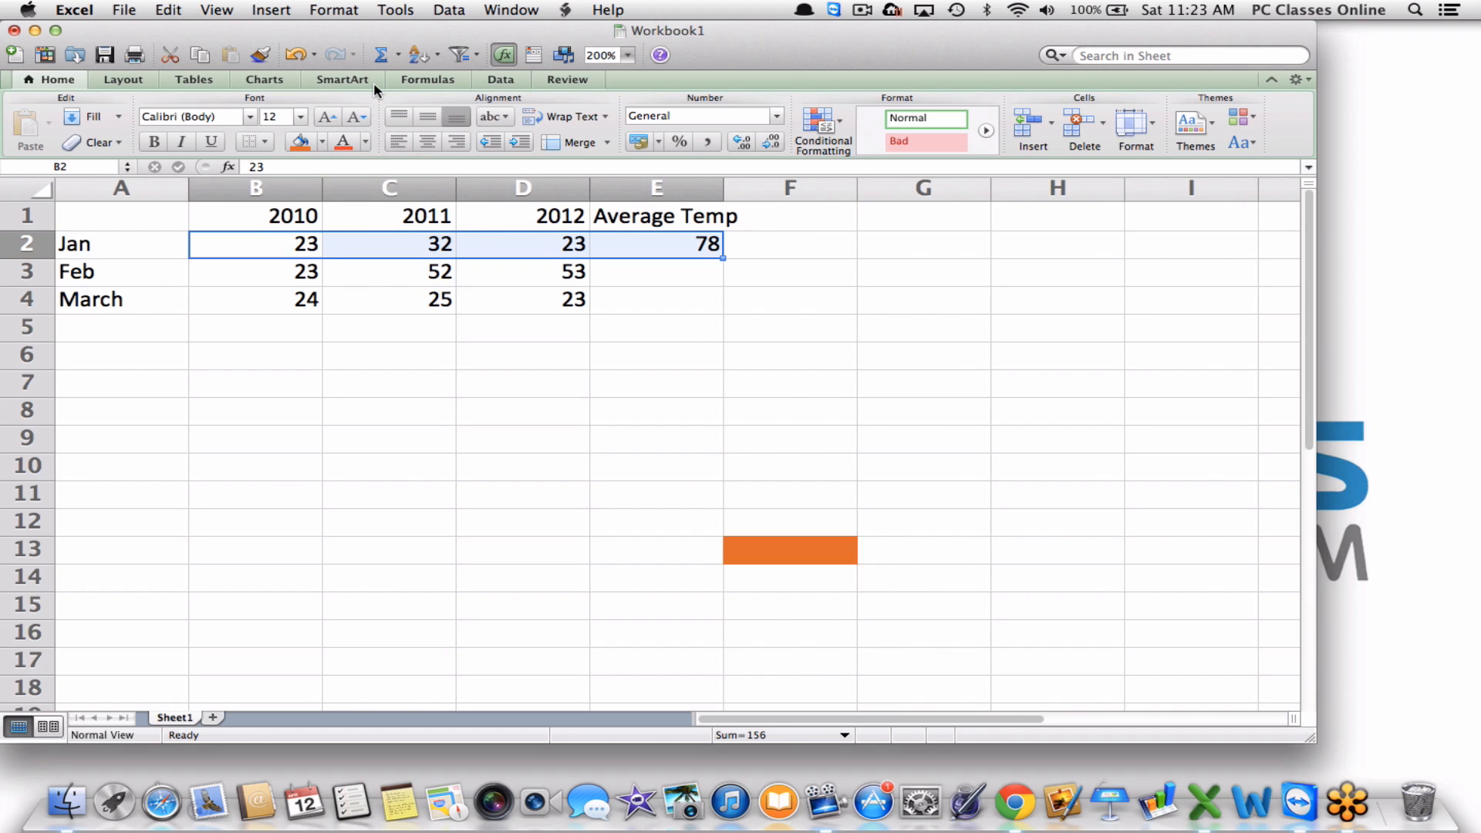
pyautogui.click(664, 253)
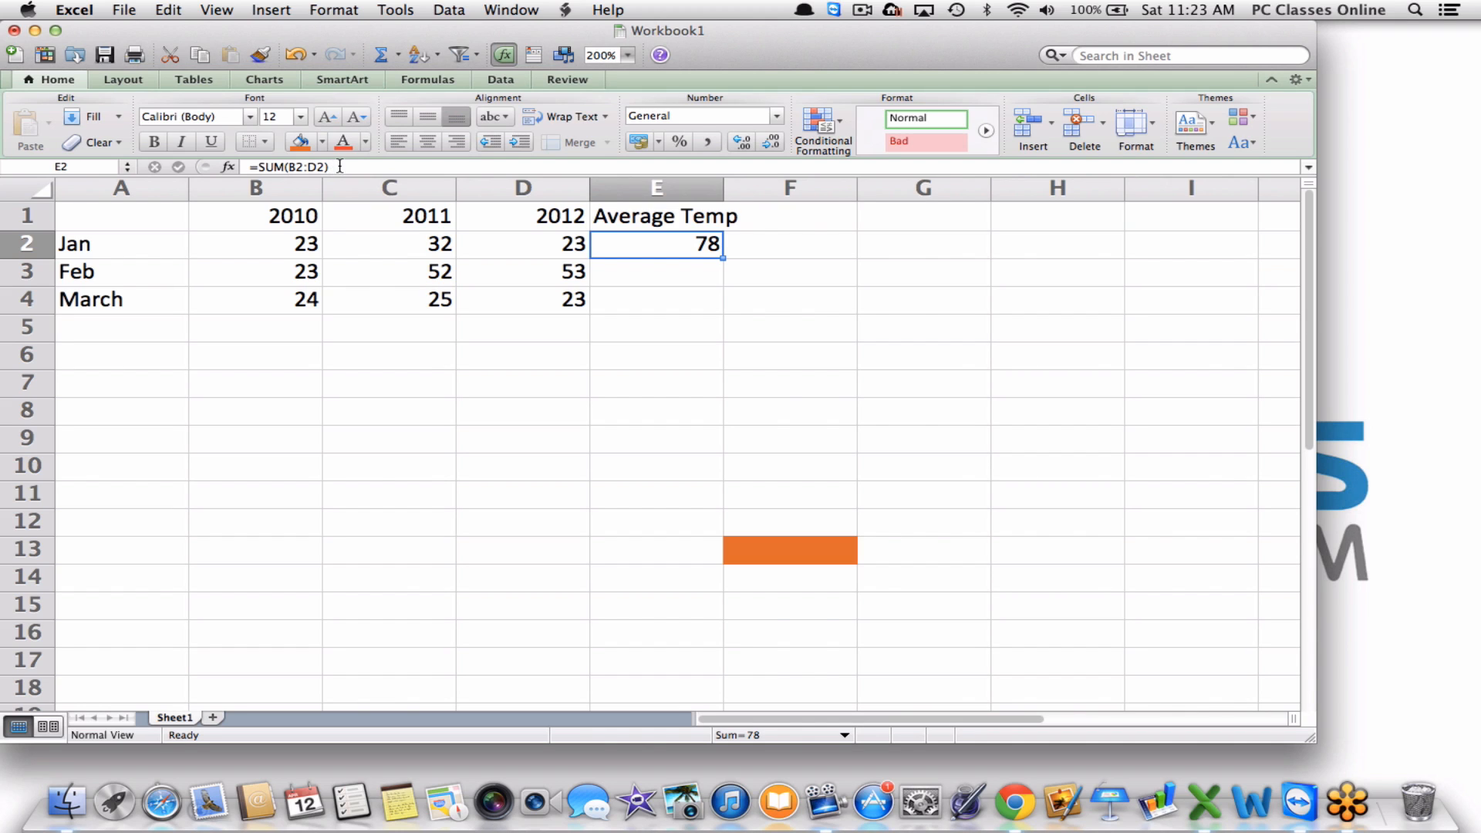
# Clear the headings Average Temp, 2012, 2011 and 2010 from E1 to B1.
pyautogui.click(770, 256)
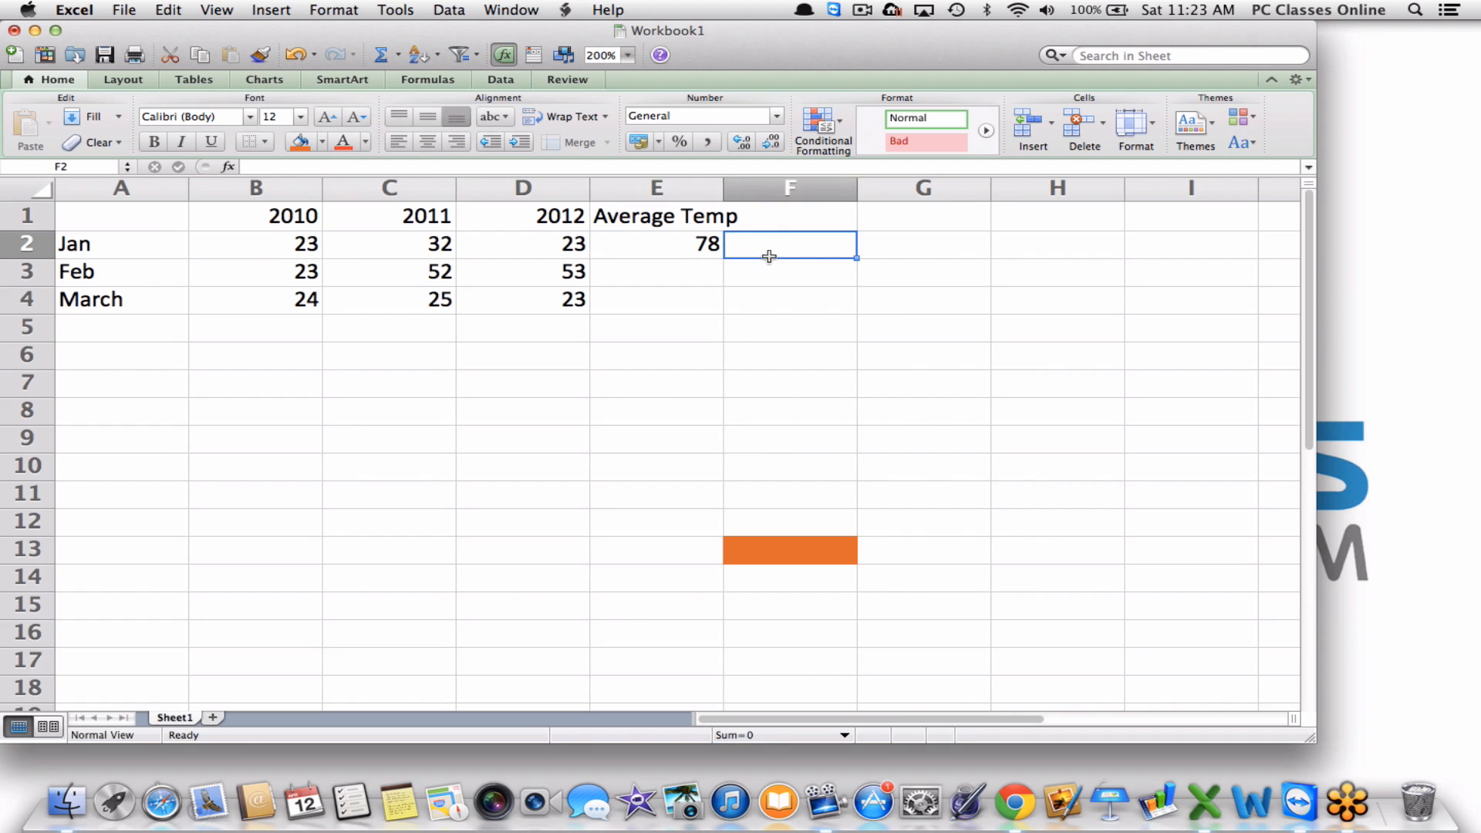
pyautogui.click(666, 222)
pyautogui.press('BackSpace')
pyautogui.press('Left')
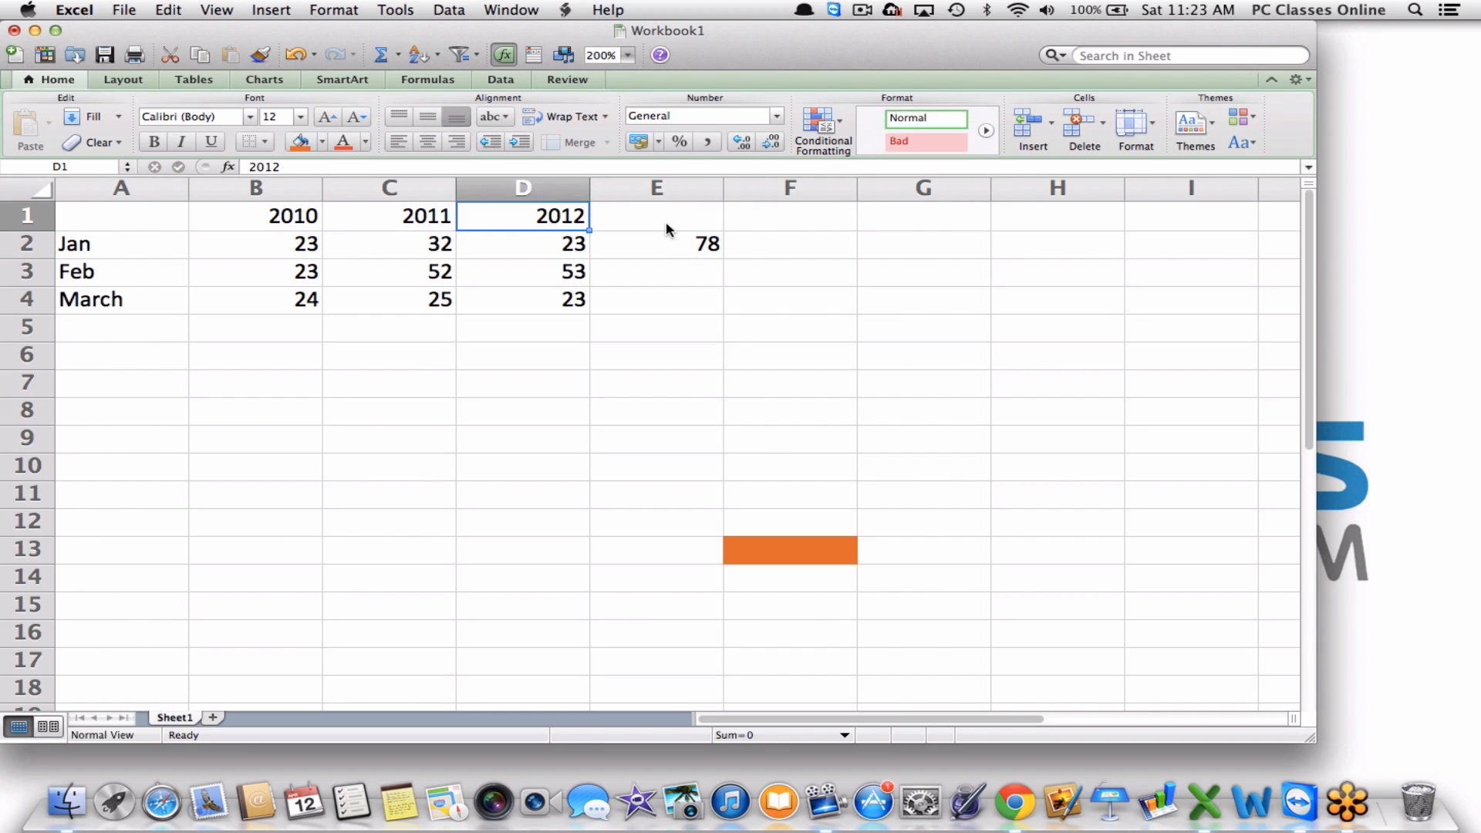
pyautogui.press('BackSpace')
pyautogui.press('Left')
pyautogui.press('BackSpace')
pyautogui.press('Left')
pyautogui.press('BackSpace')
# Clear the Jan, Feb and March labels from A2:A4.
pyautogui.press('Return')
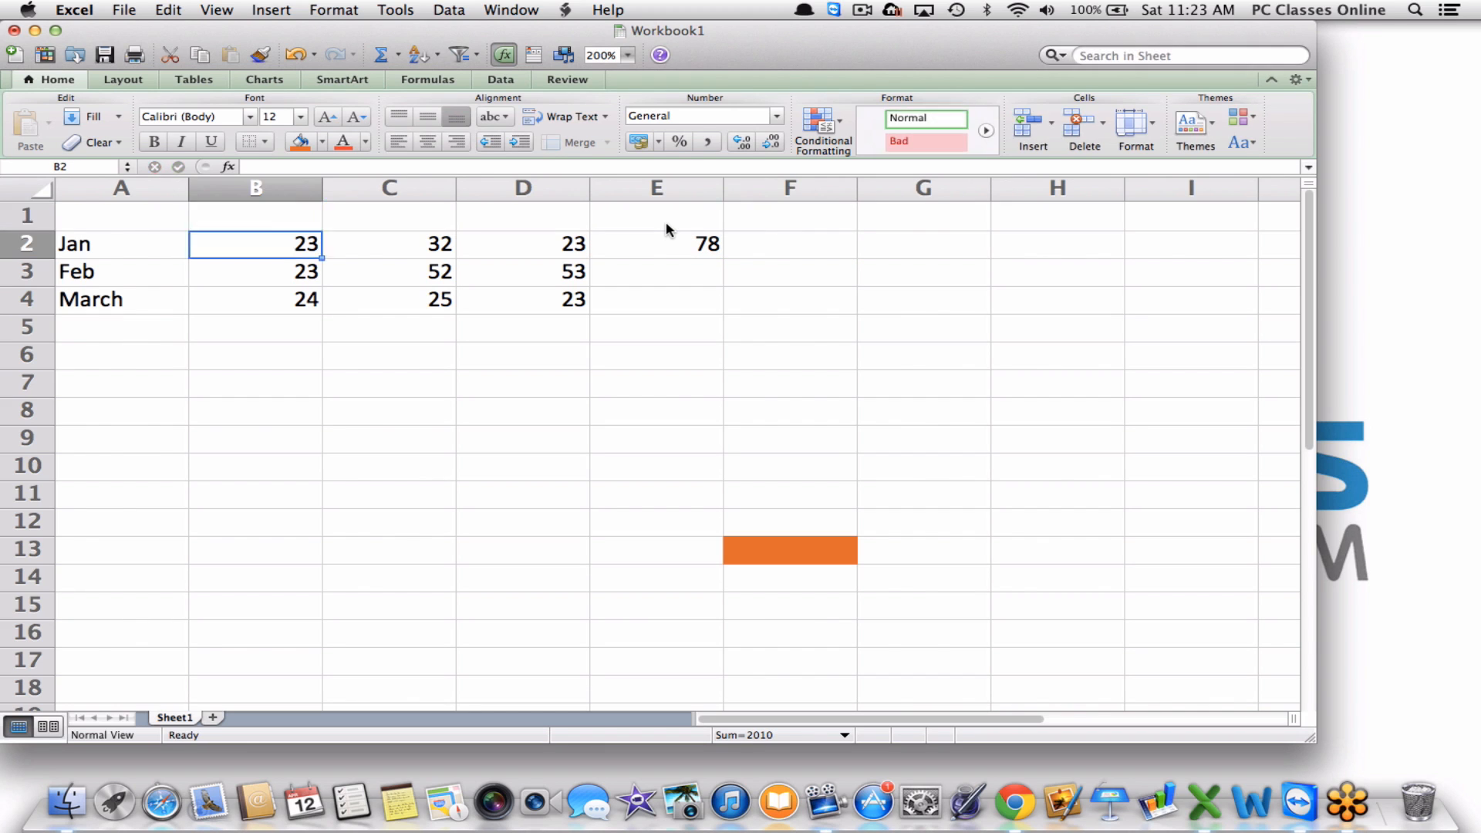
pyautogui.press('Left')
pyautogui.press('BackSpace')
pyautogui.press('Return')
pyautogui.press('BackSpace')
pyautogui.press('Return')
pyautogui.press('BackSpace')
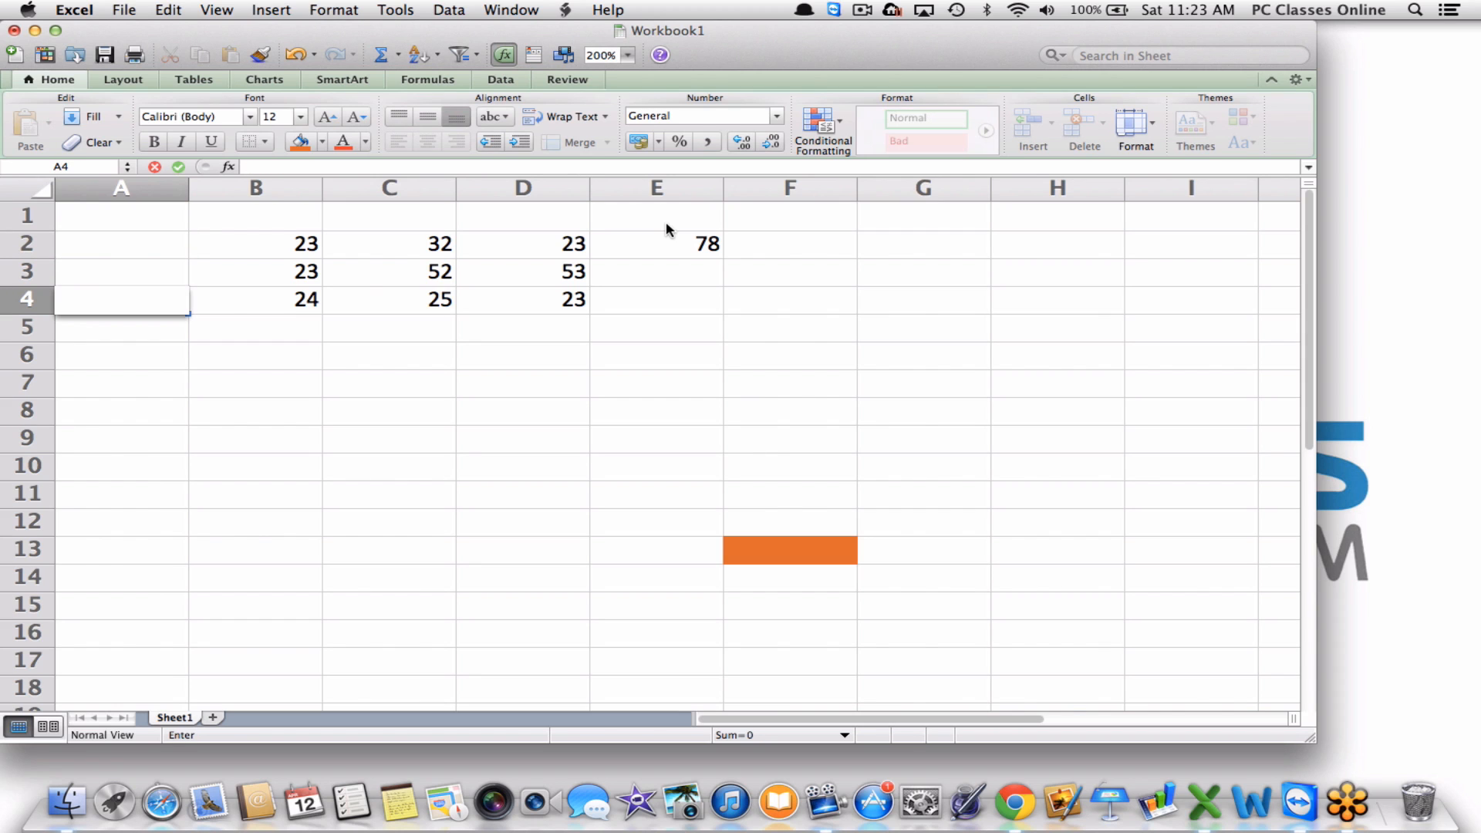
pyautogui.click(756, 249)
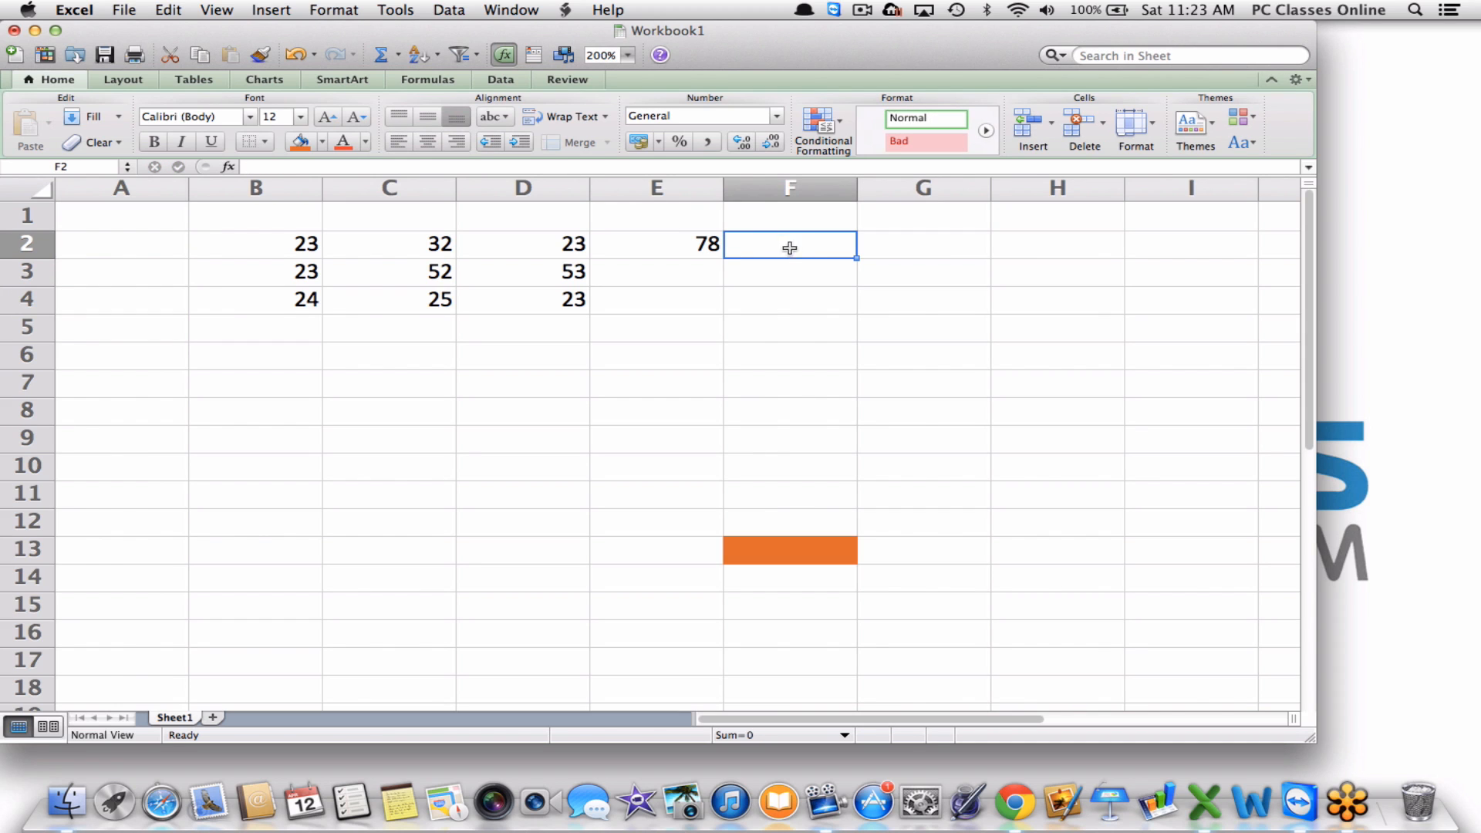
pyautogui.click(668, 248)
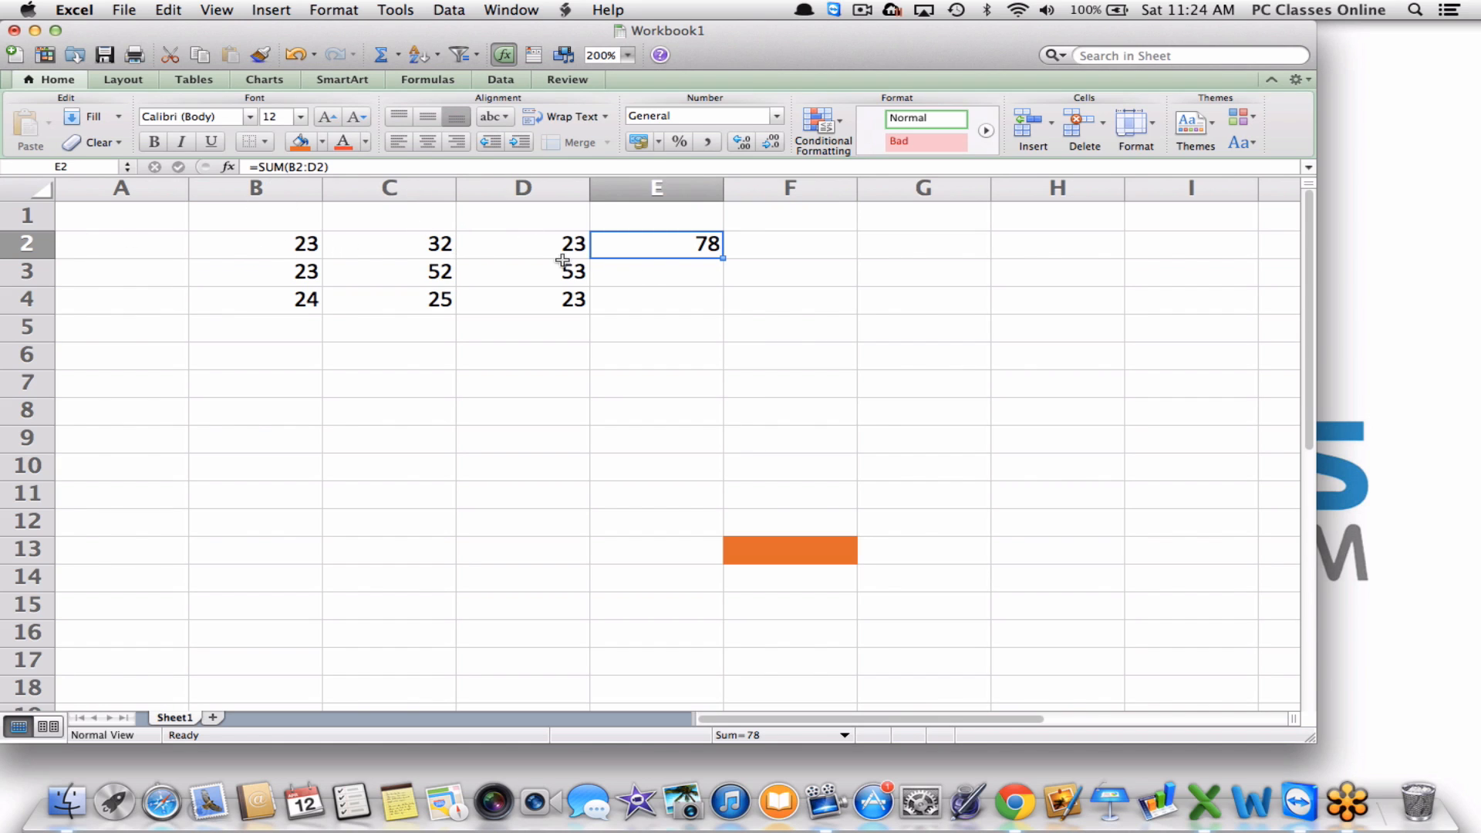
# Enter =E2*10 in F2, giving 780, then open E2's SUM formula for editing.
pyautogui.click(803, 249)
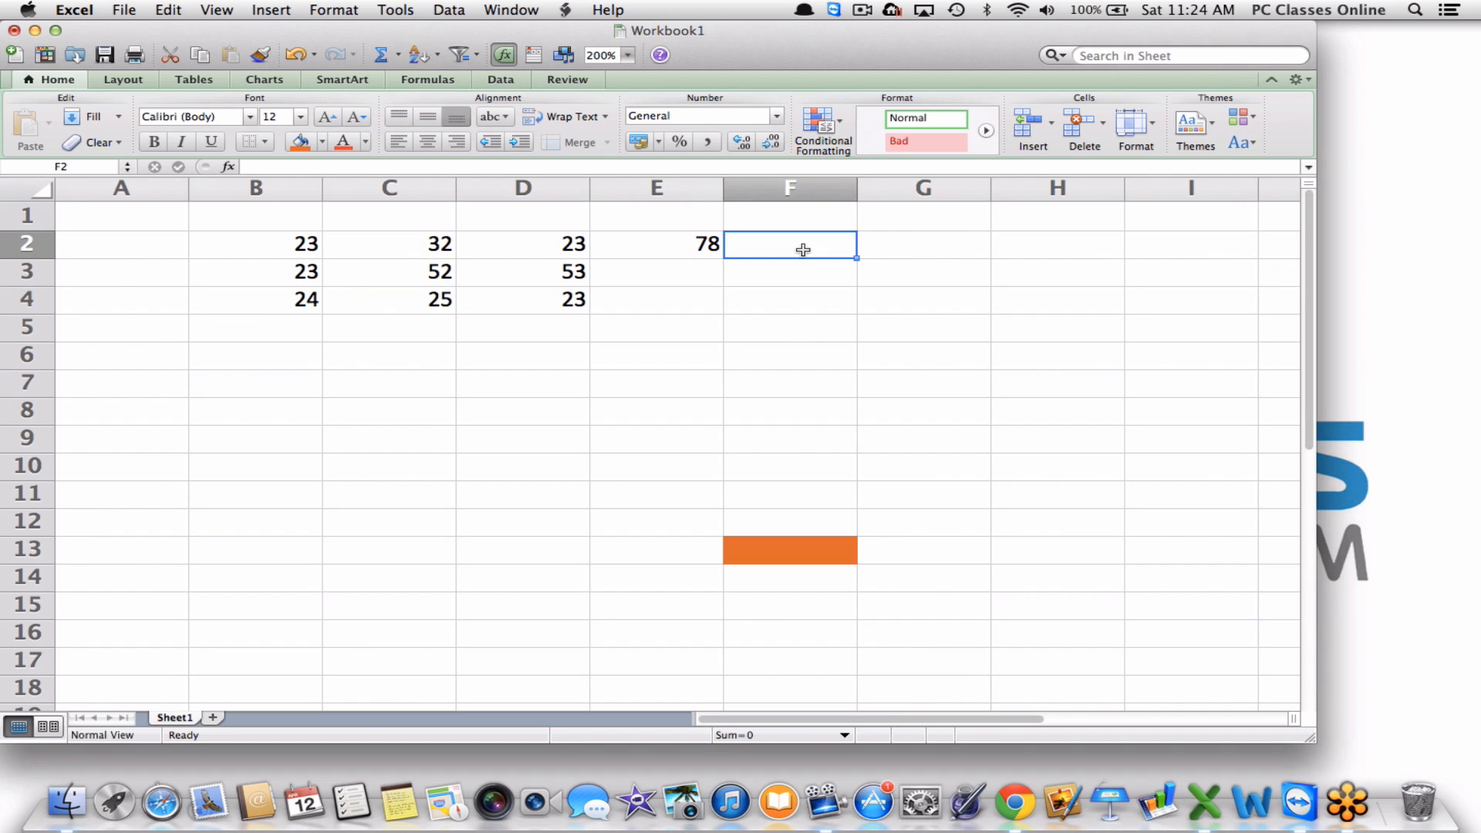
pyautogui.click(631, 244)
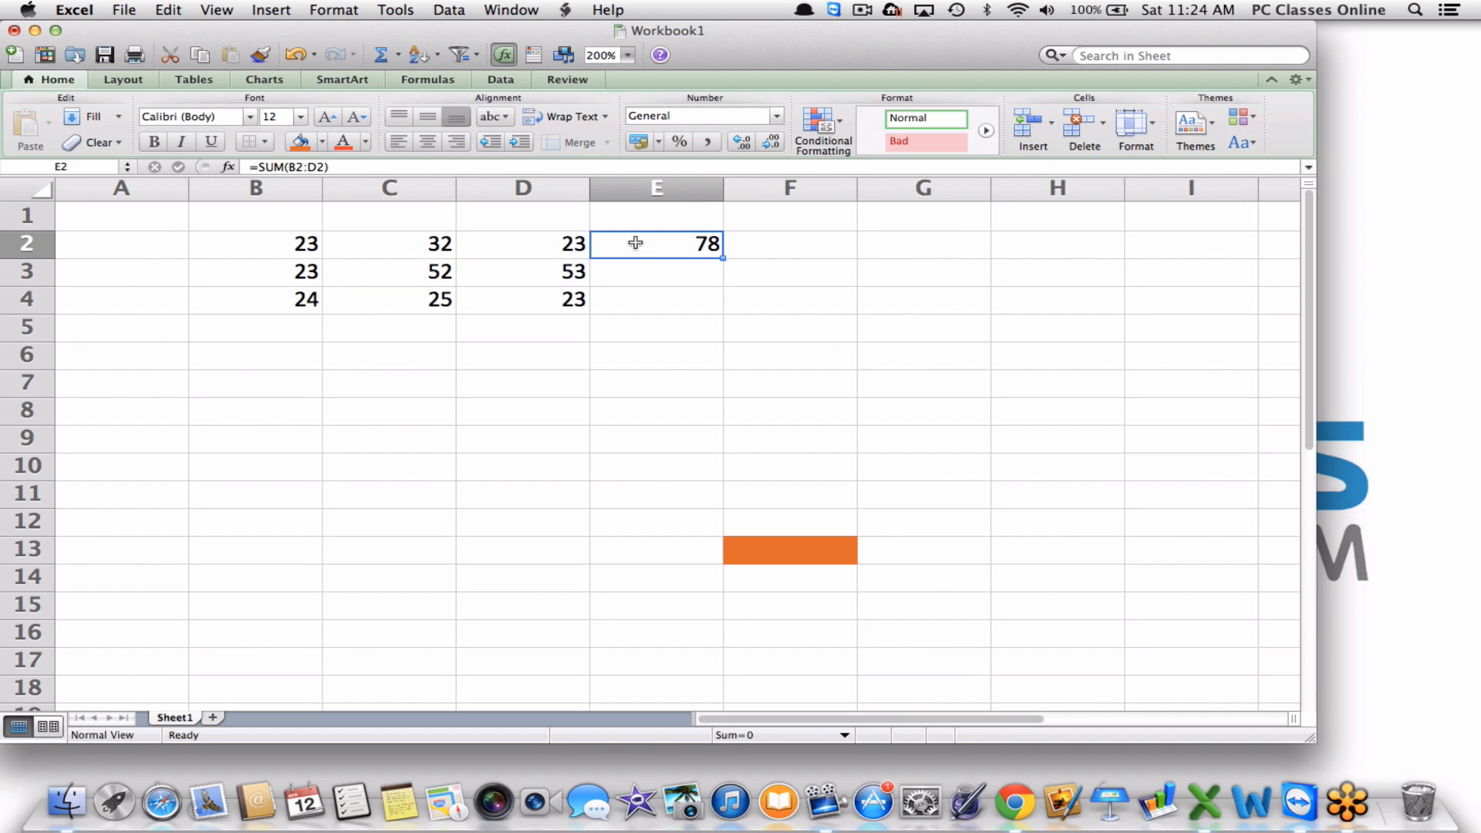
pyautogui.click(774, 246)
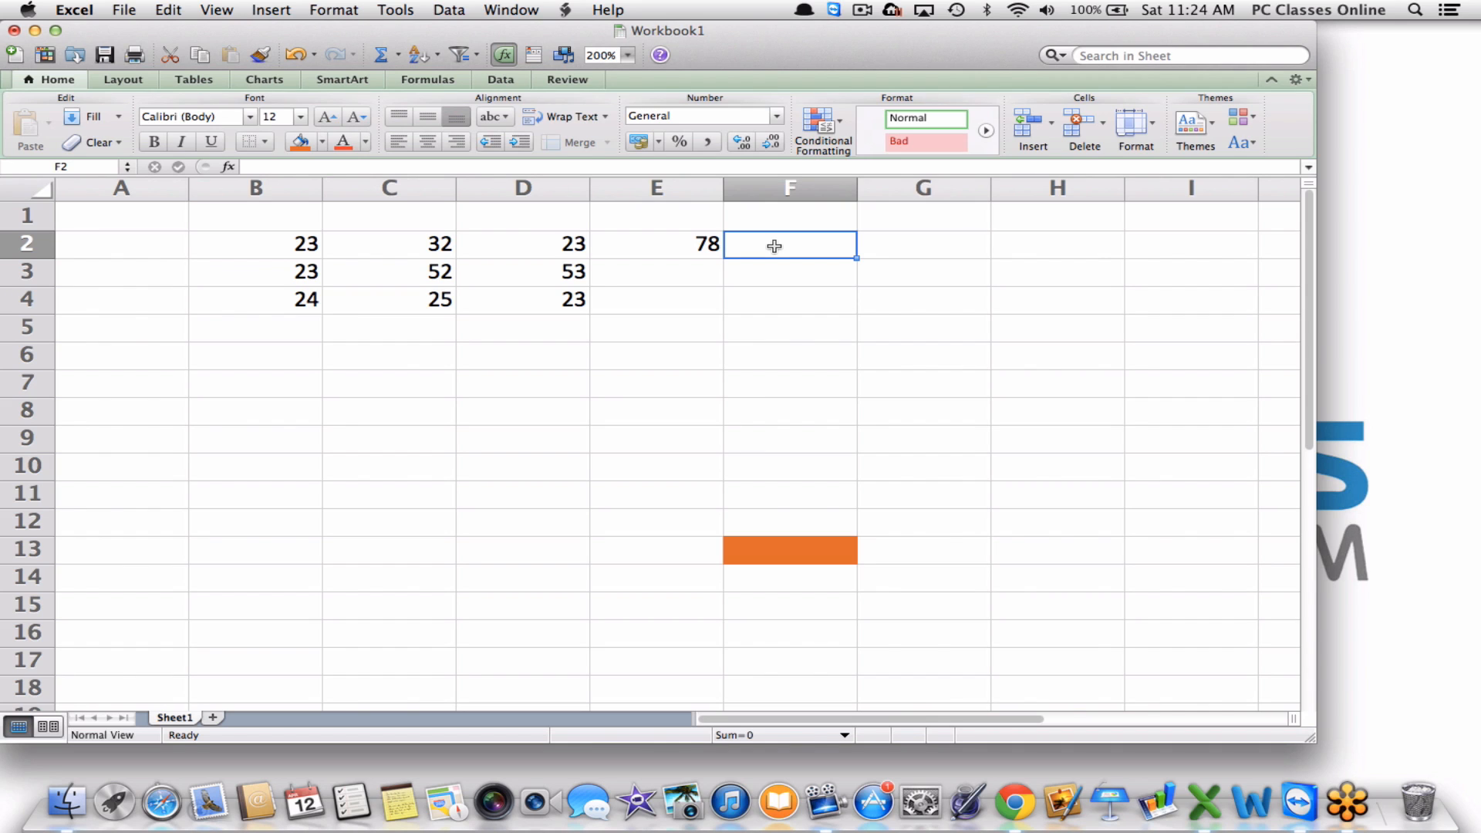
pyautogui.write('=')
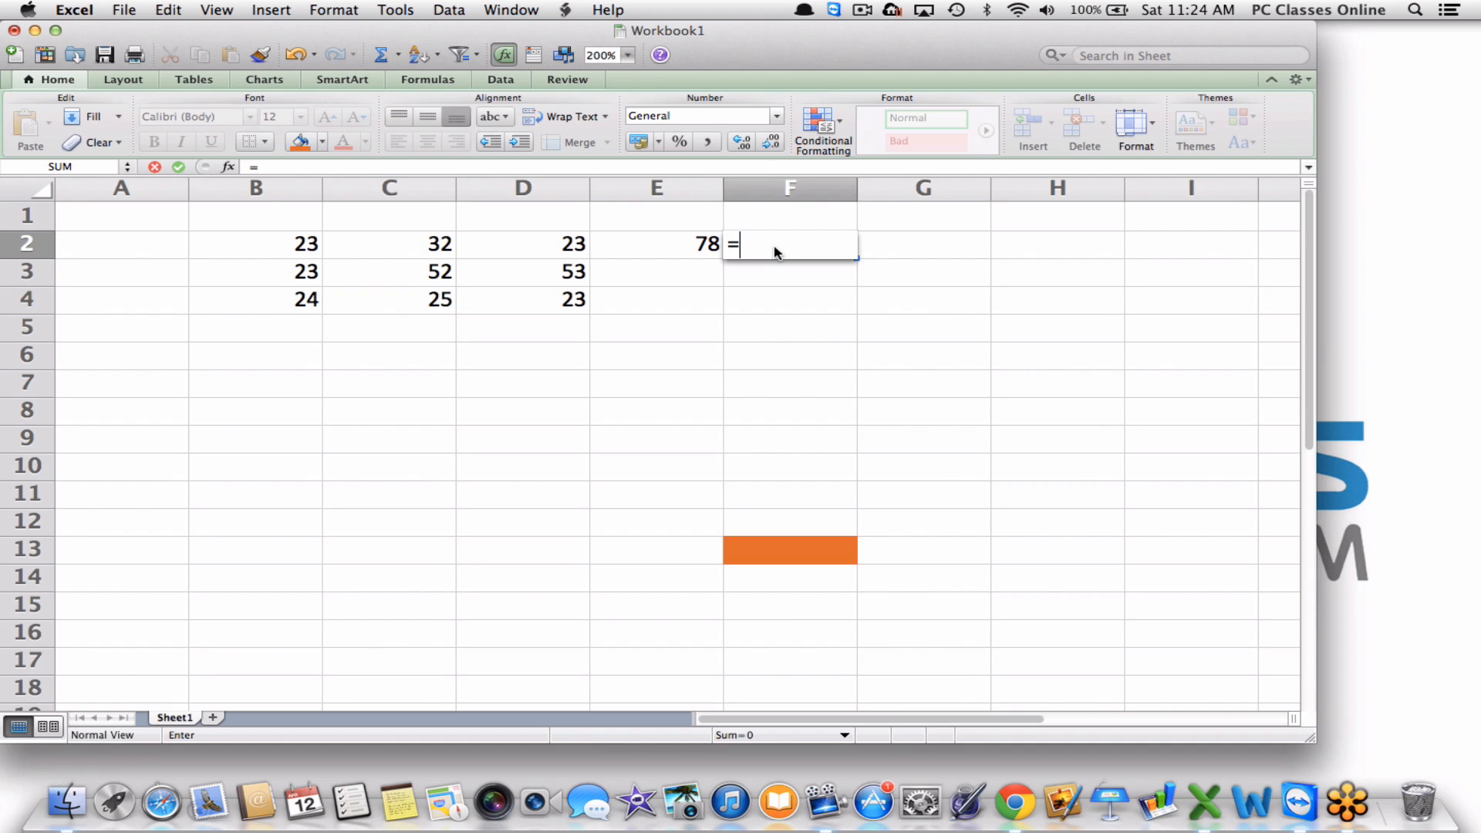
pyautogui.click(655, 245)
pyautogui.click(656, 249)
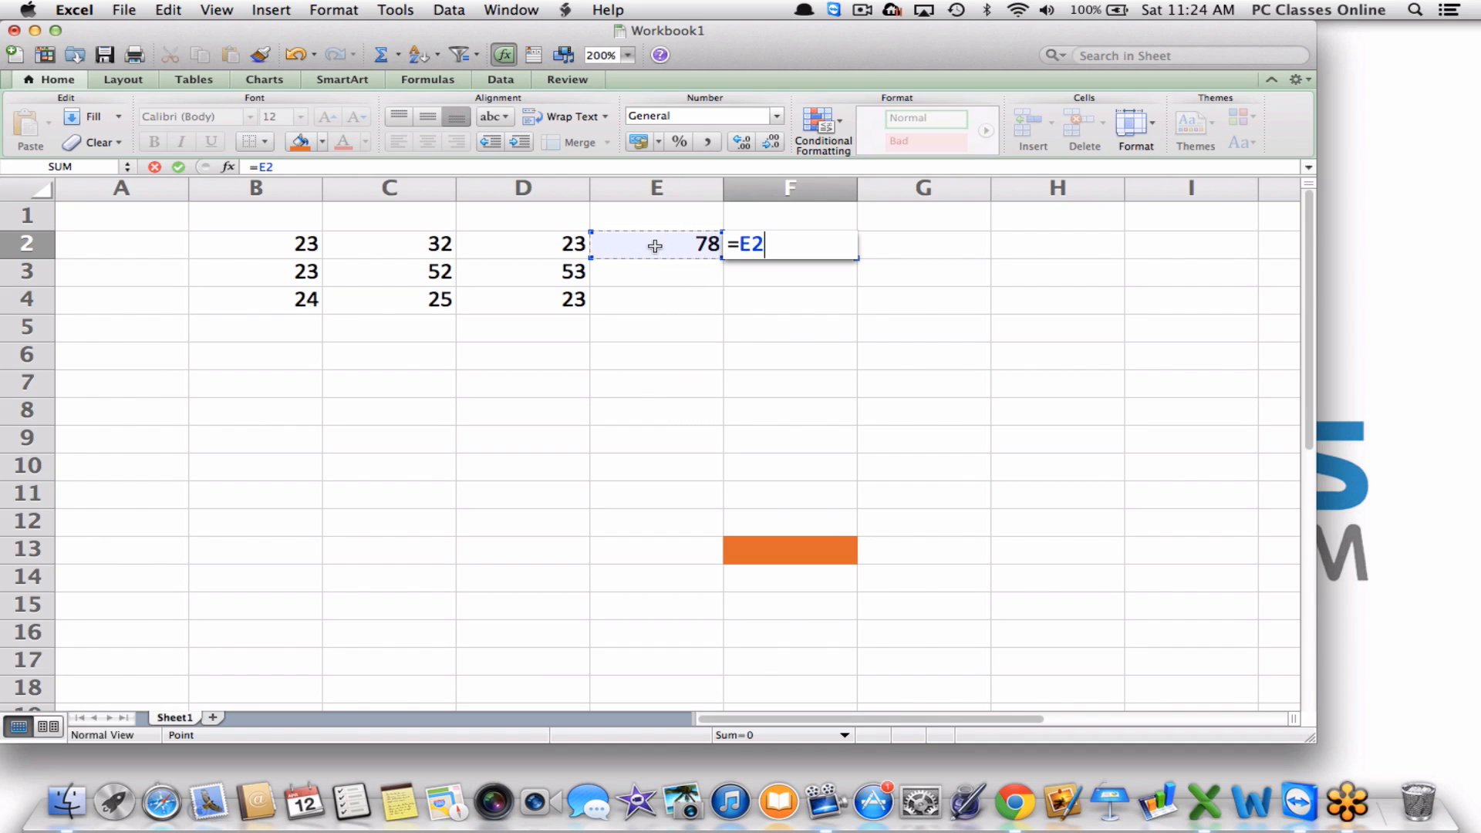
pyautogui.write('*10')
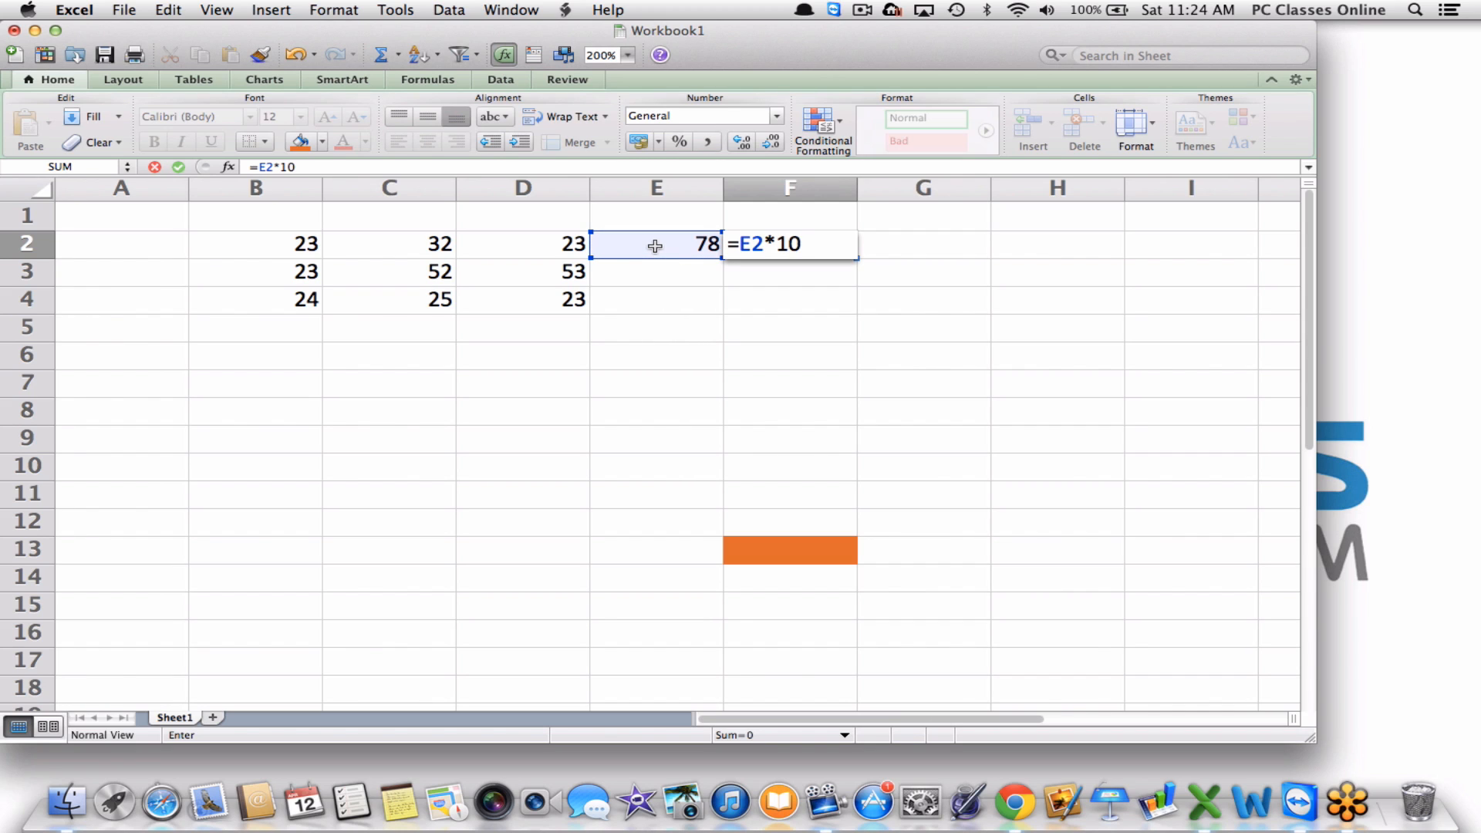
pyautogui.press('Return')
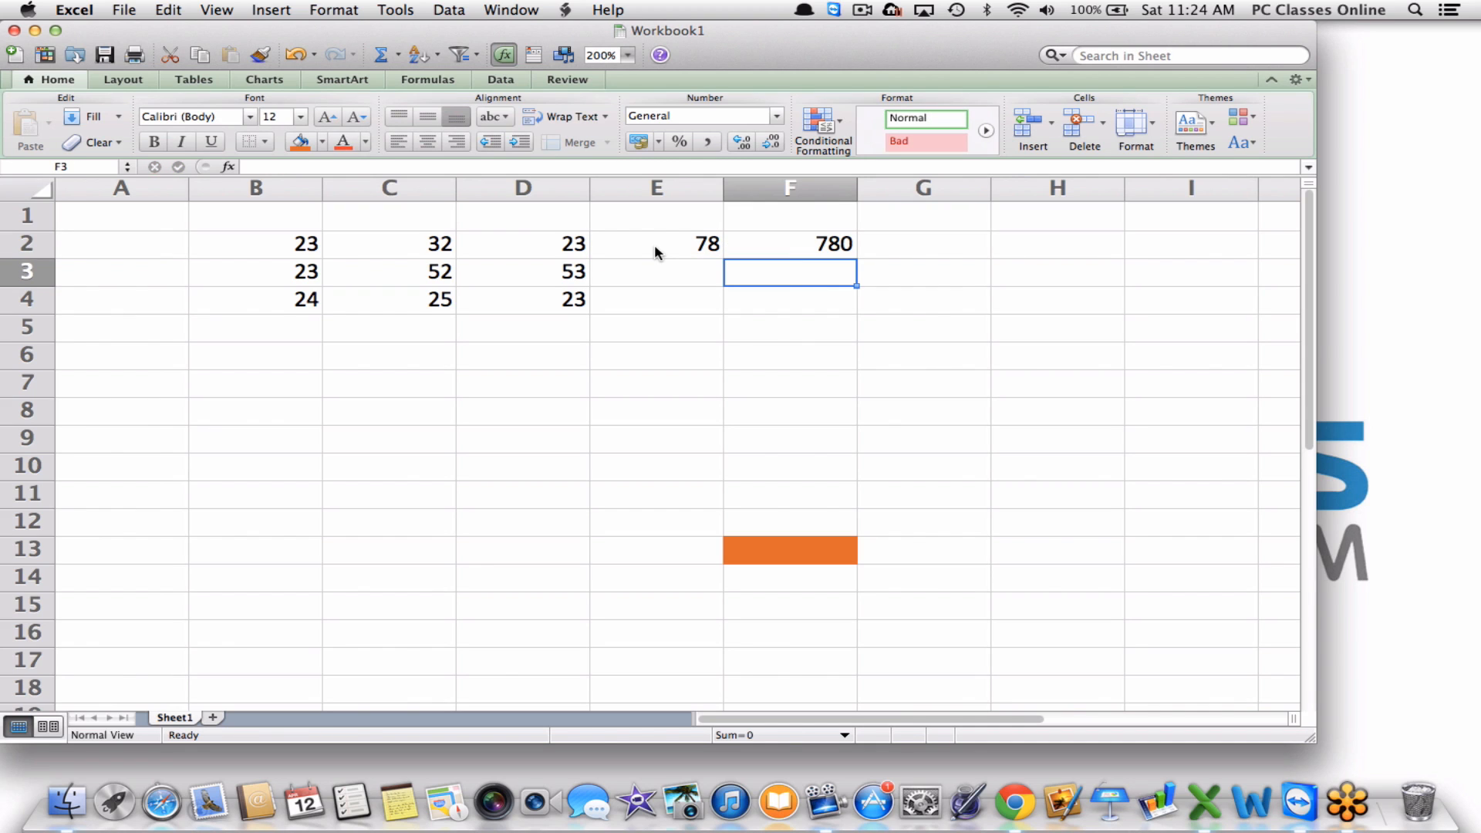
pyautogui.click(658, 253)
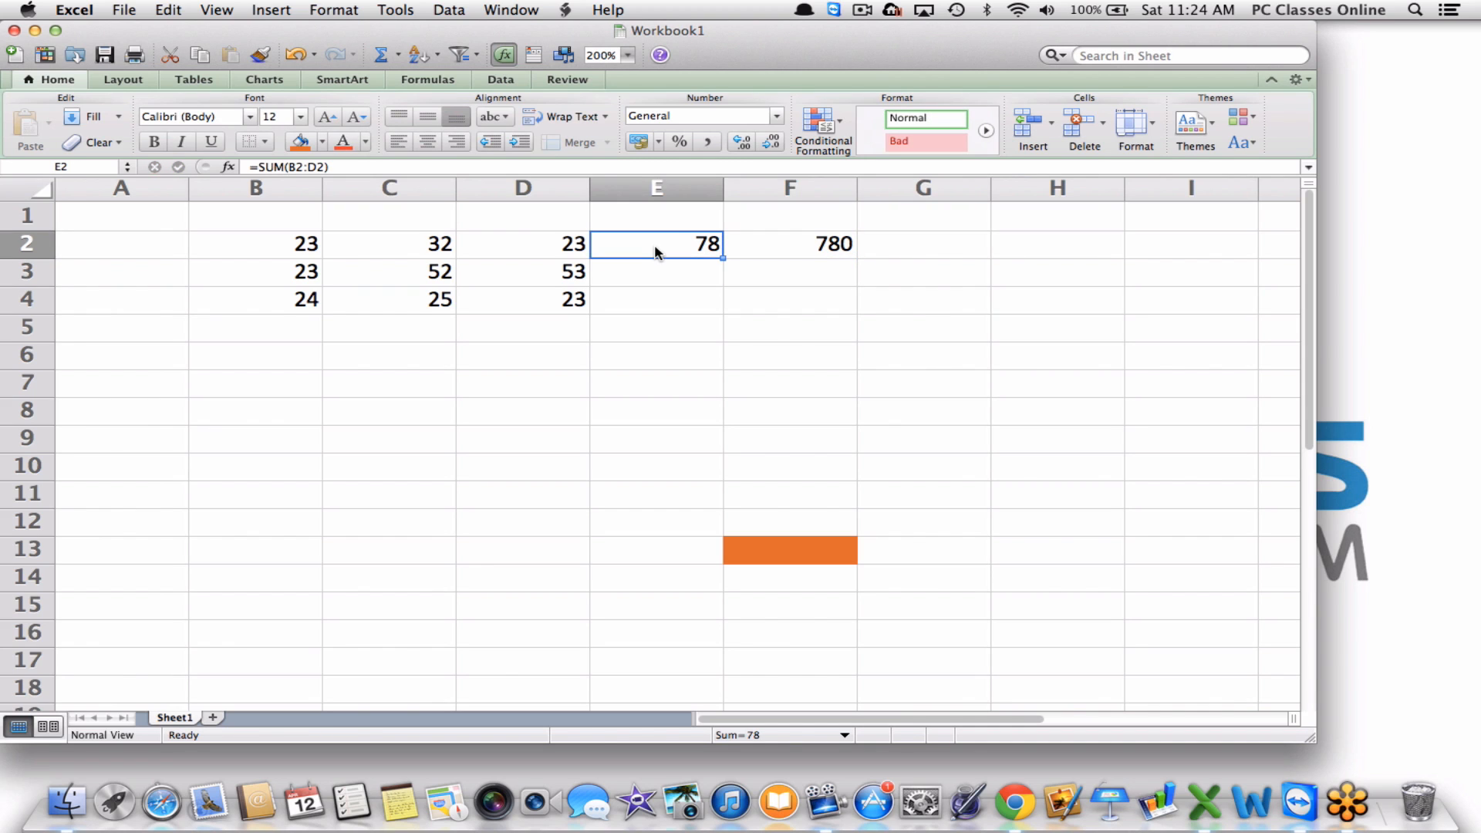
pyautogui.click(337, 166)
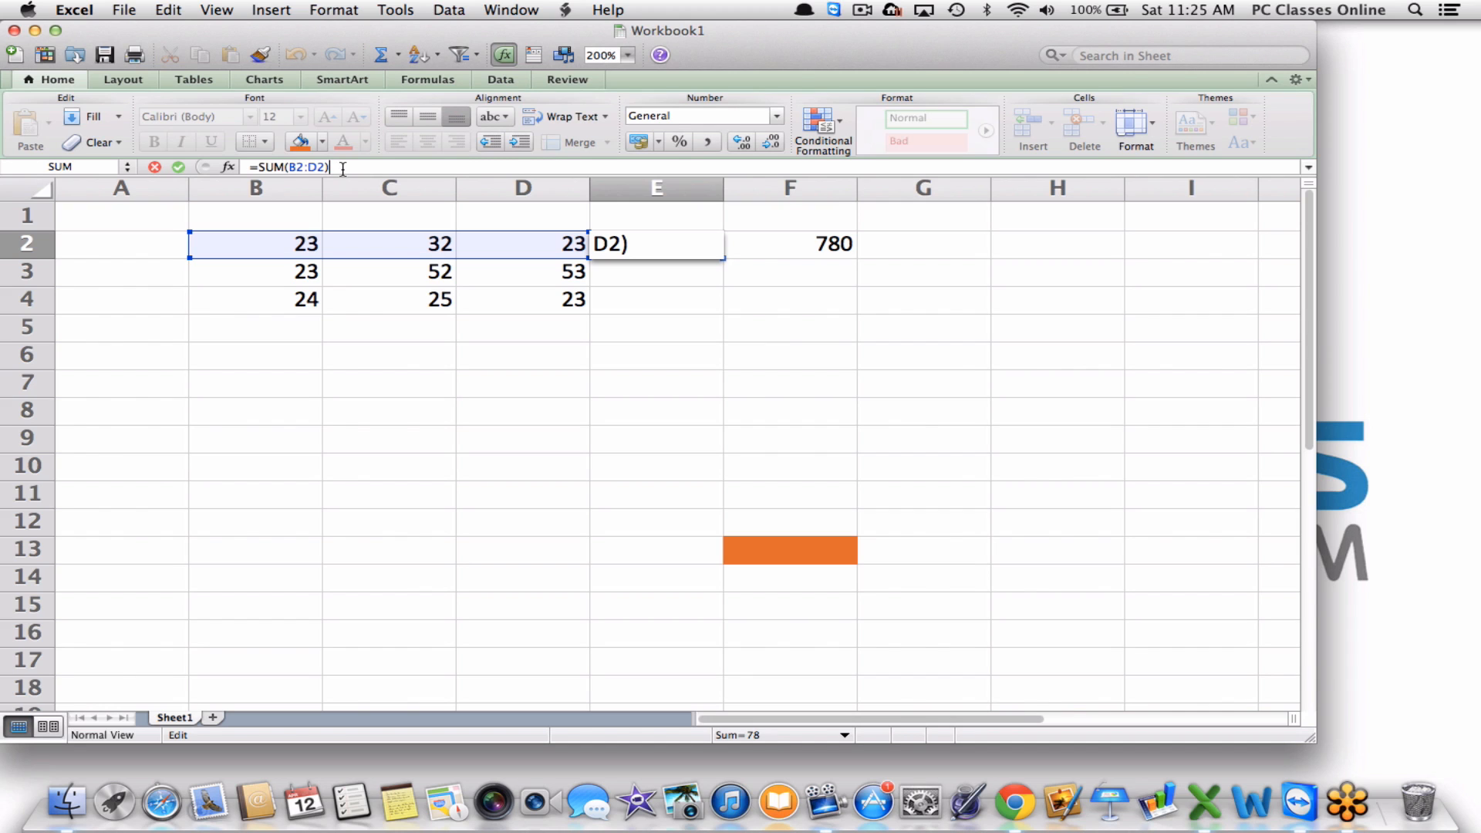
# Try adding +C3 to E2's formula, then cancel so it stays =SUM(B2:D2).
pyautogui.write('+')
pyautogui.click(386, 272)
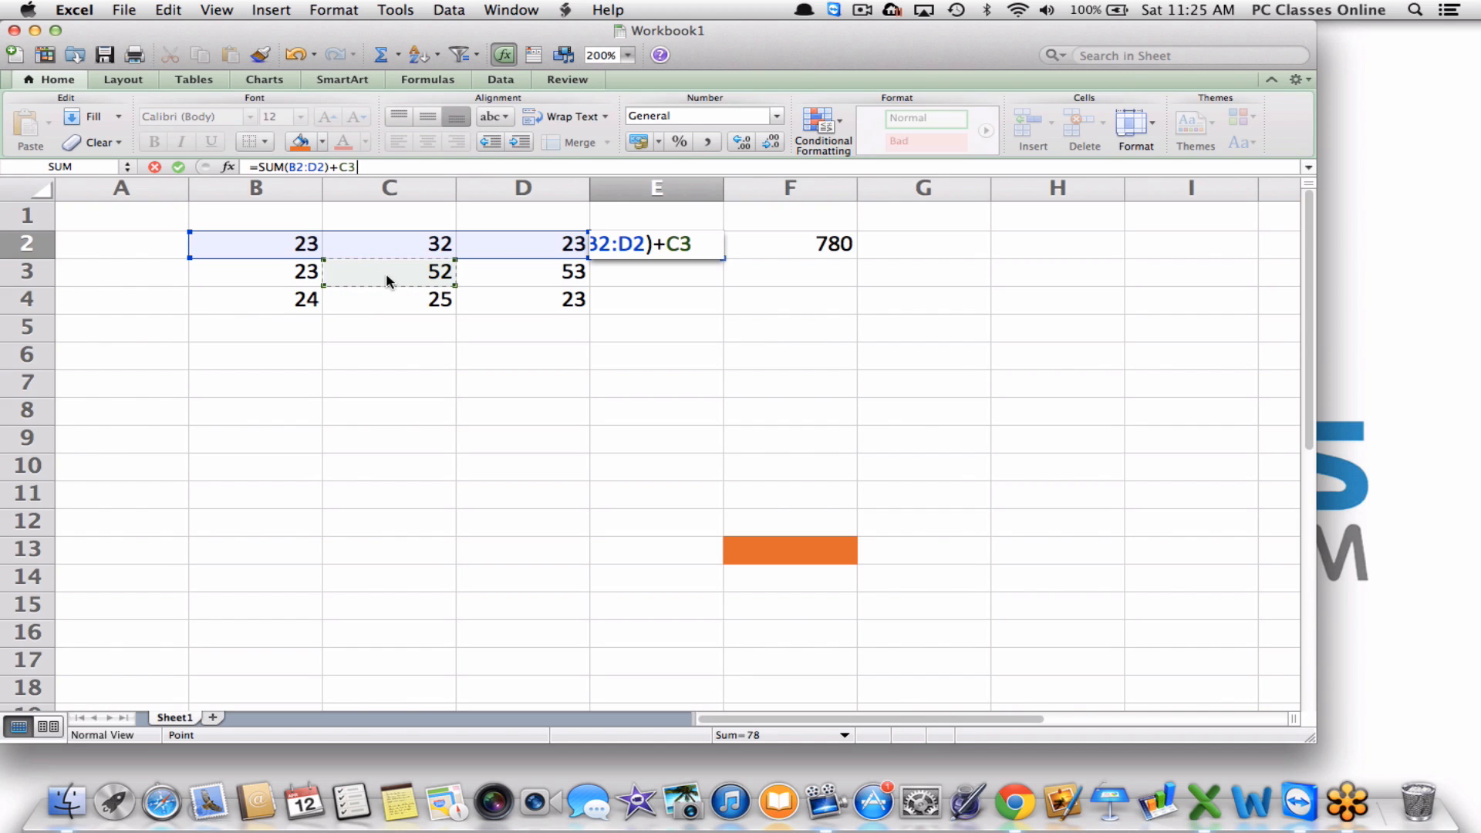
pyautogui.press('Escape')
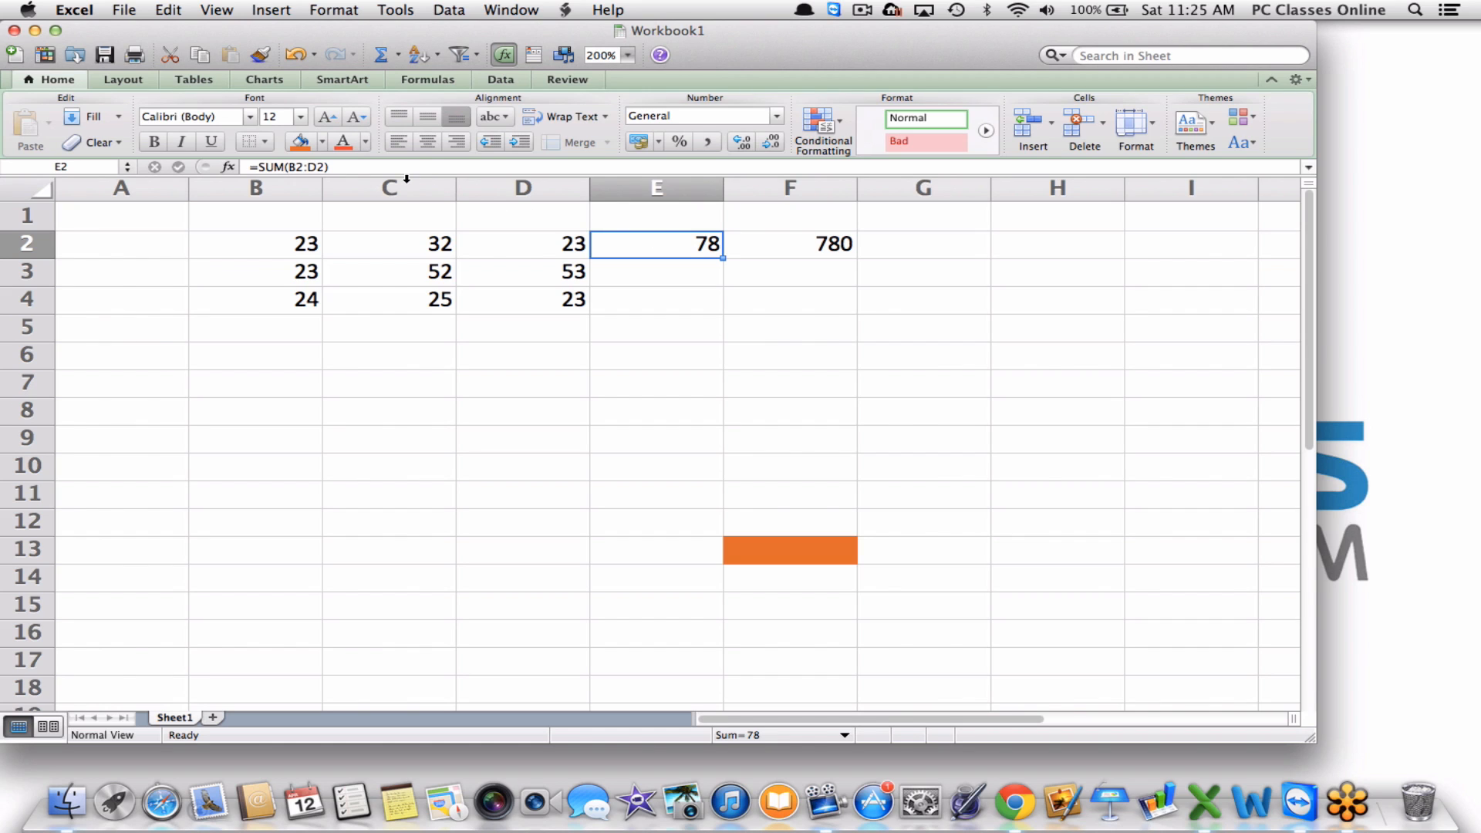
pyautogui.click(492, 187)
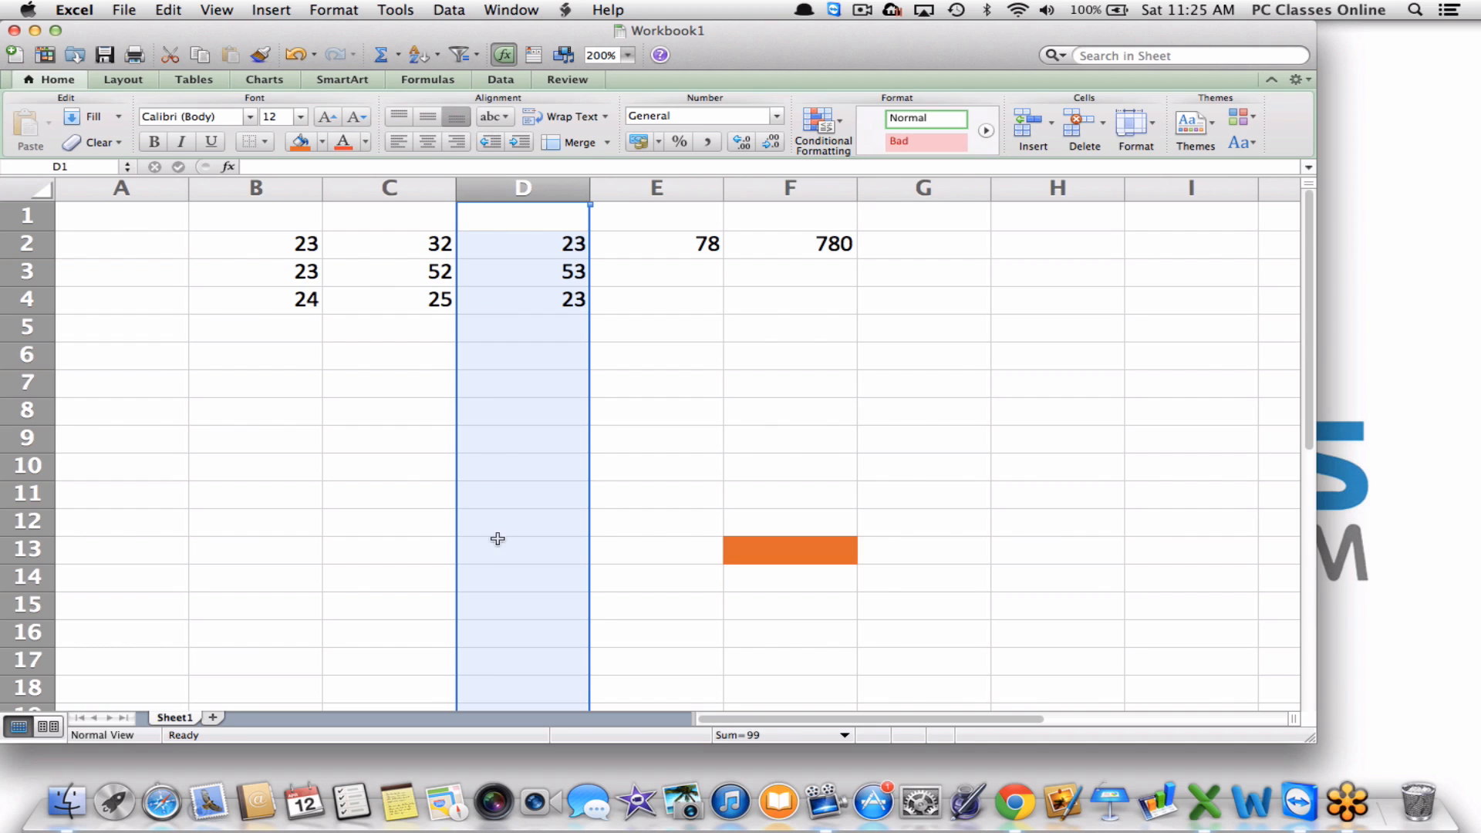
# Insert a blank column at D, moving 2012 figures to E, 78 to F, 780 to G.
pyautogui.rightClick(477, 188)
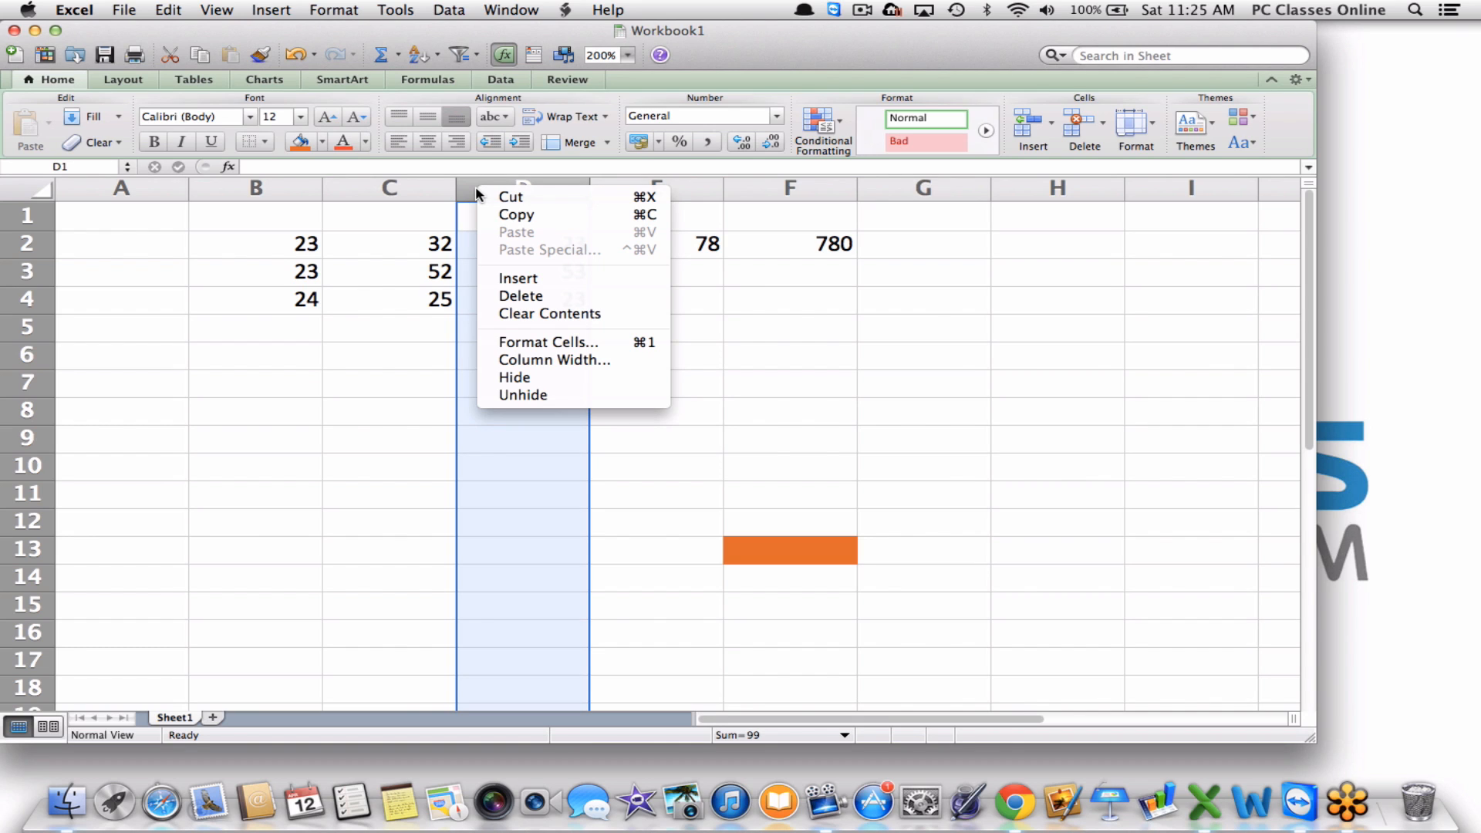
pyautogui.click(496, 278)
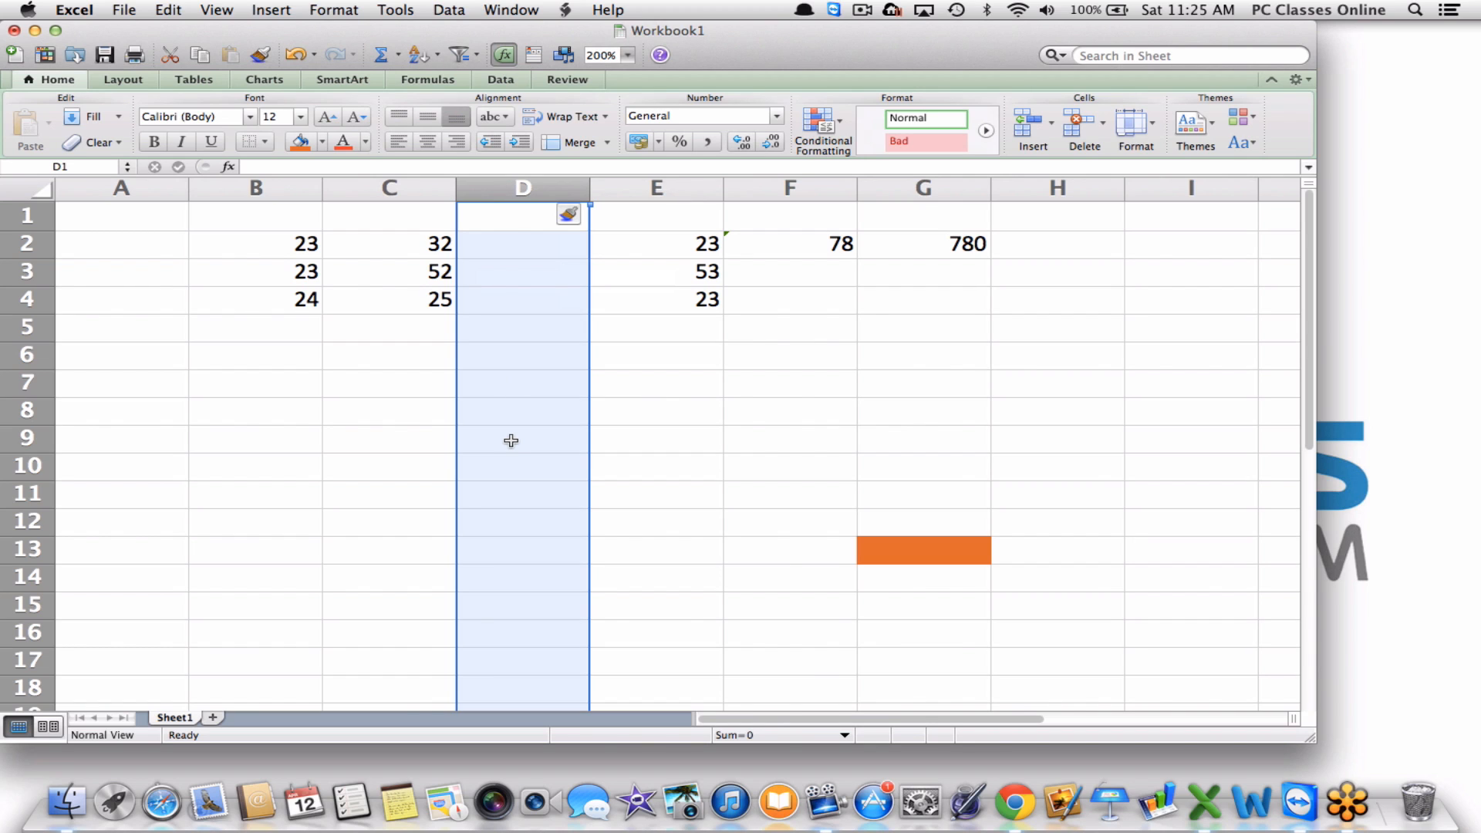
# Enter 5 in D2 and confirm the F2 row total updates to 83, with 830 in G2.
pyautogui.click(526, 242)
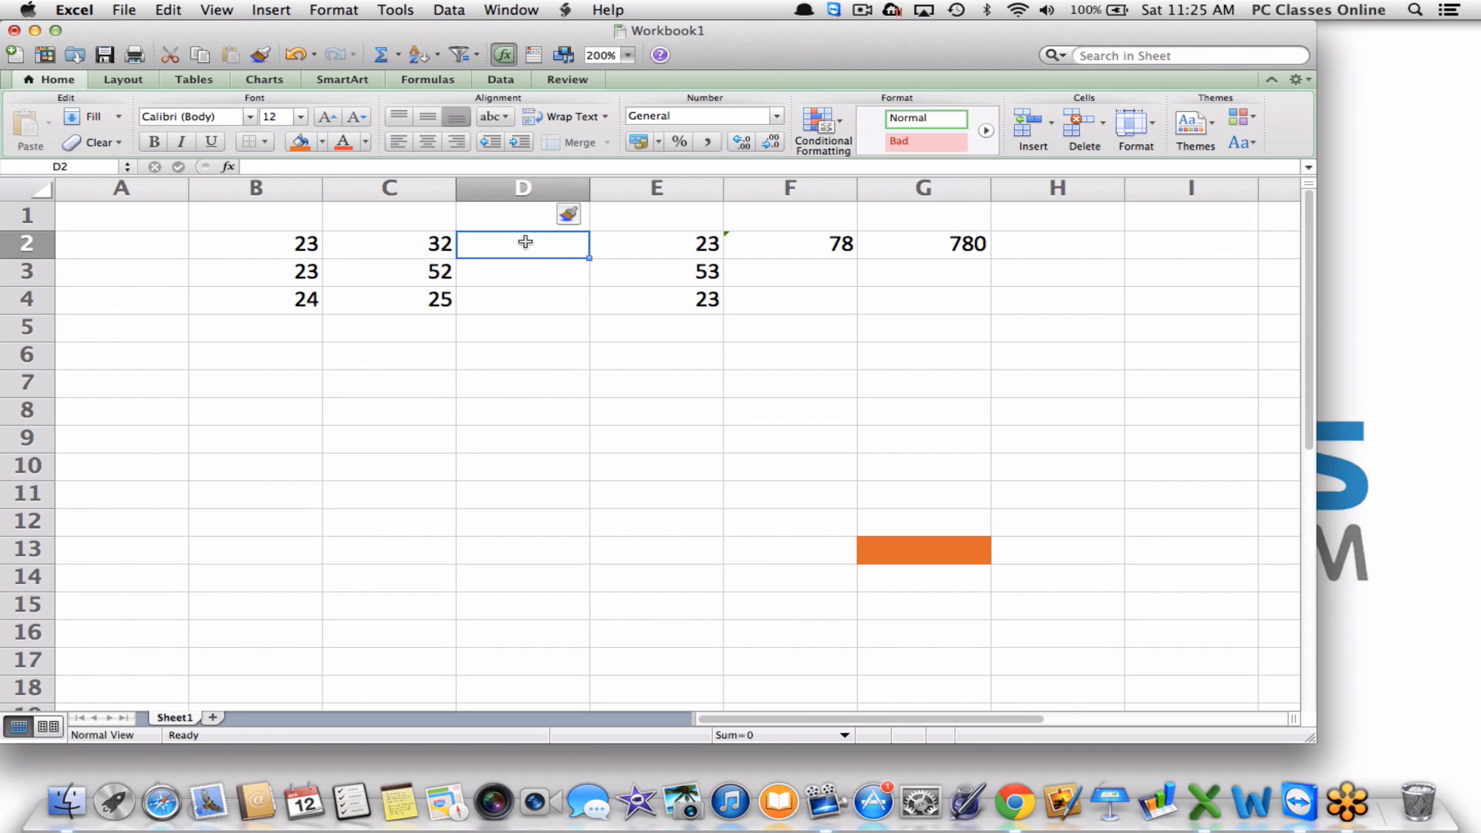
pyautogui.write('5')
pyautogui.press('Return')
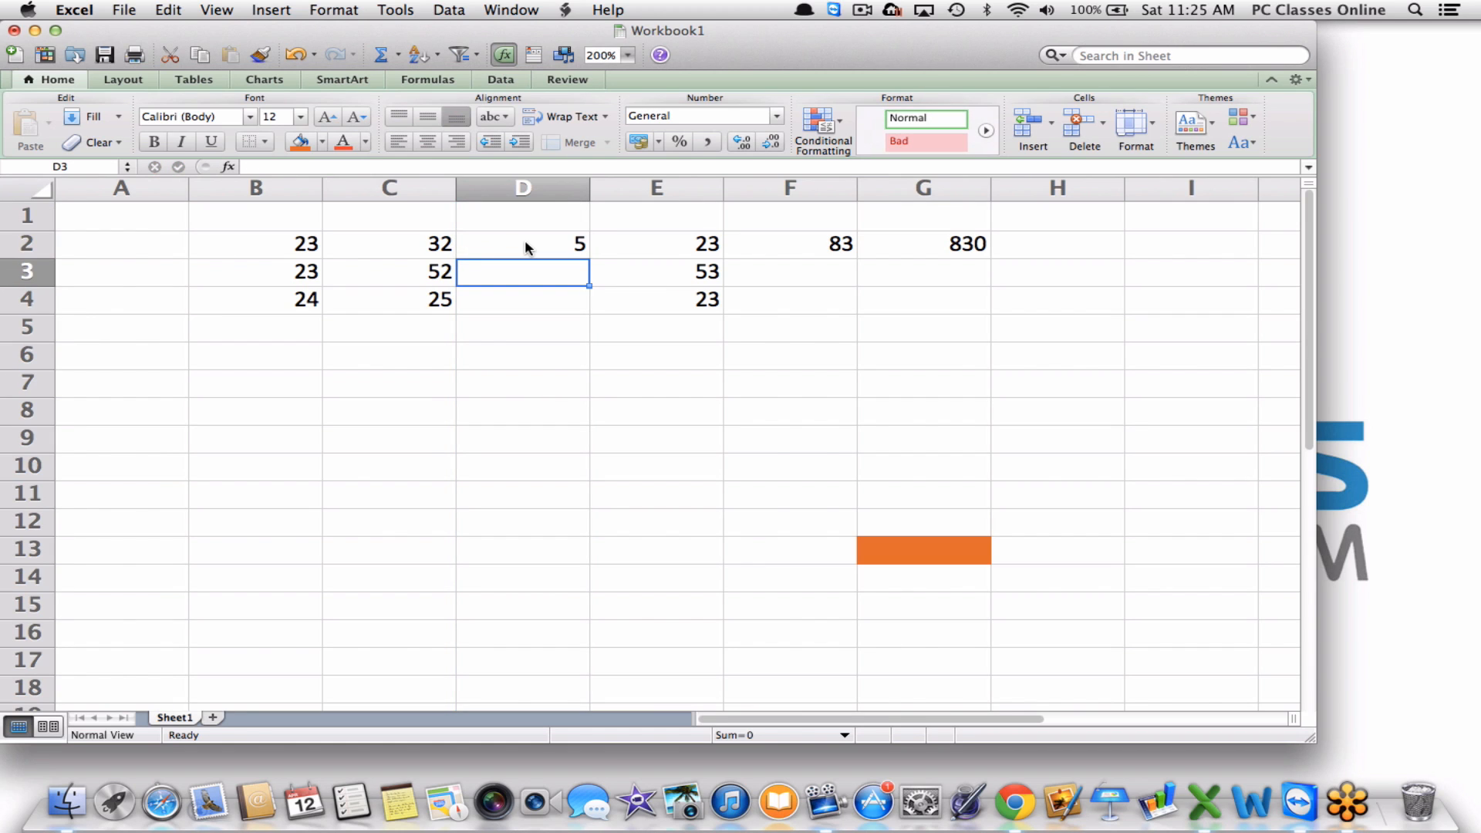
pyautogui.press('Up')
pyautogui.press('Right')
pyautogui.press('Right')
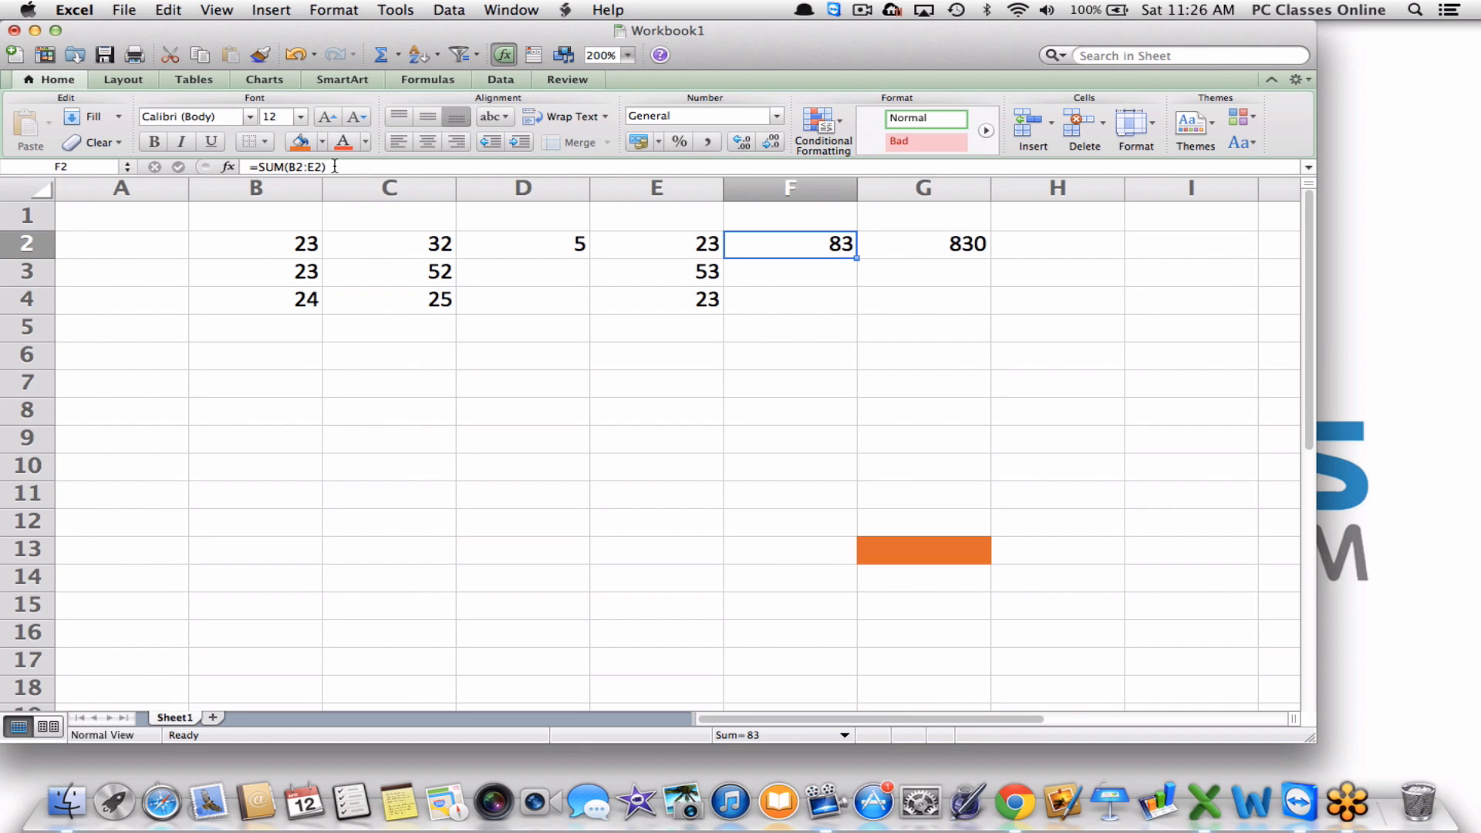
pyautogui.click(24, 270)
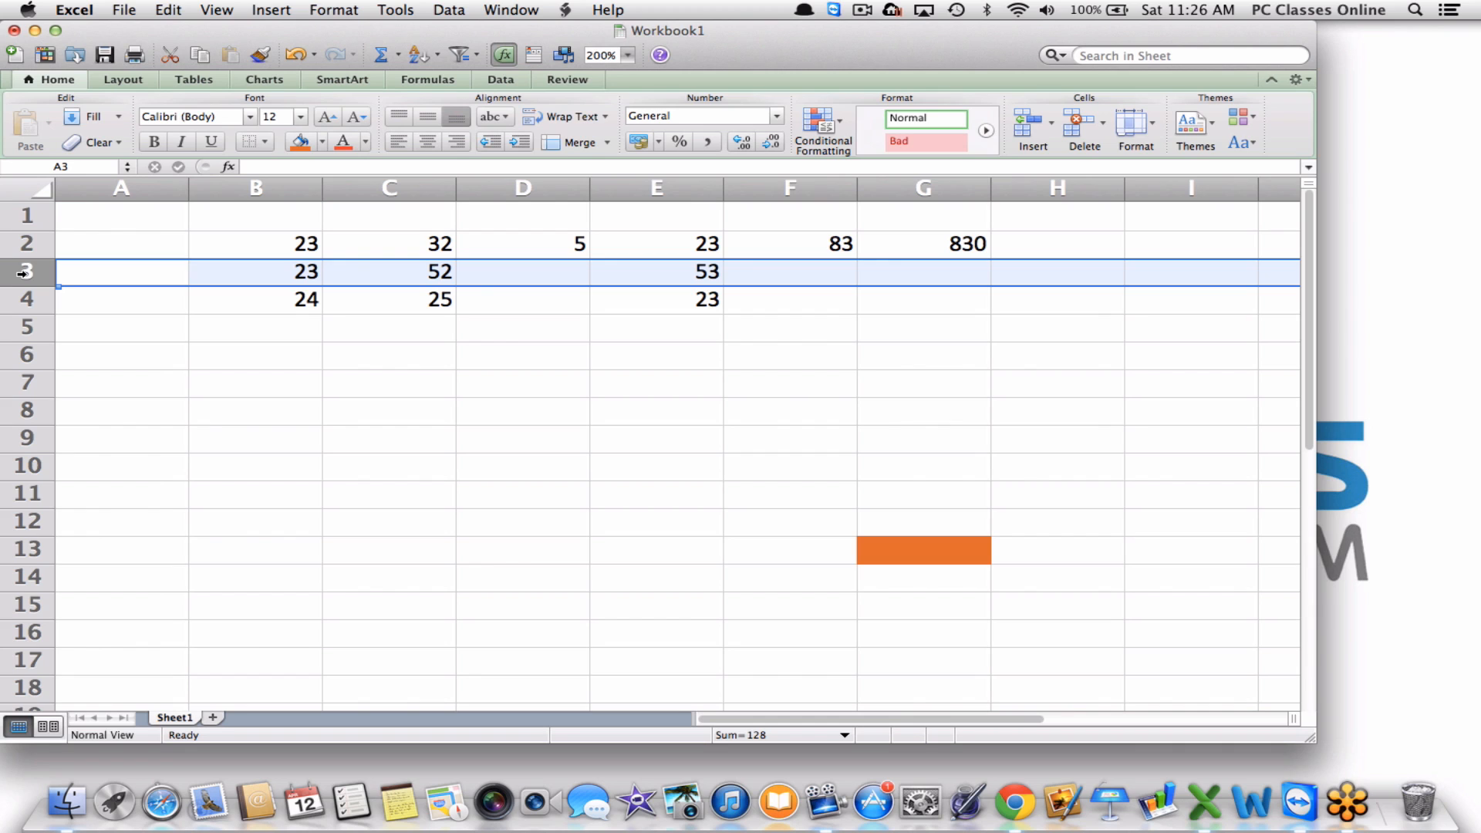
# Insert a blank row at row 3, pushing the February and March figures down.
pyautogui.rightClick(24, 274)
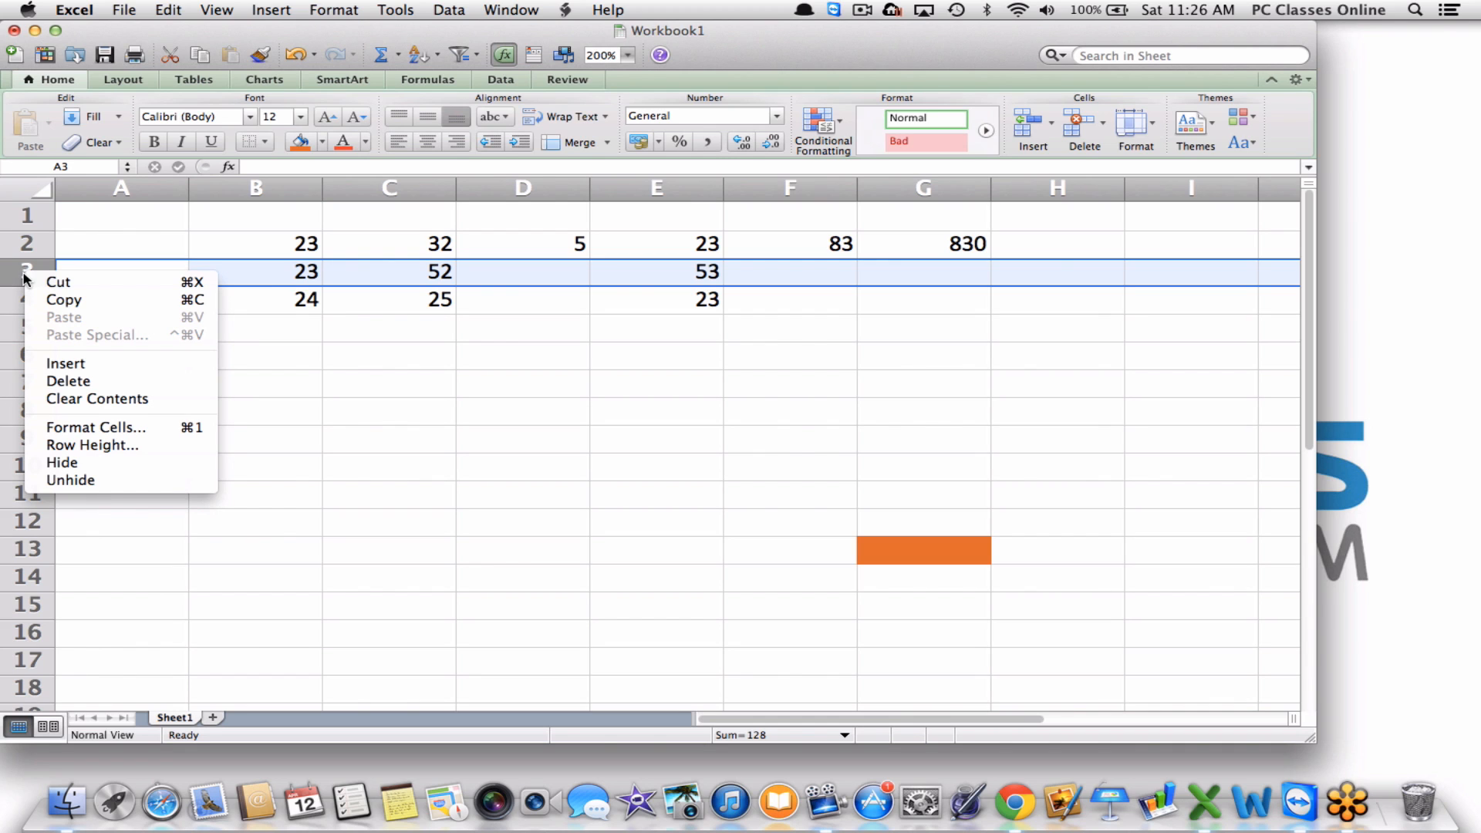
pyautogui.click(48, 366)
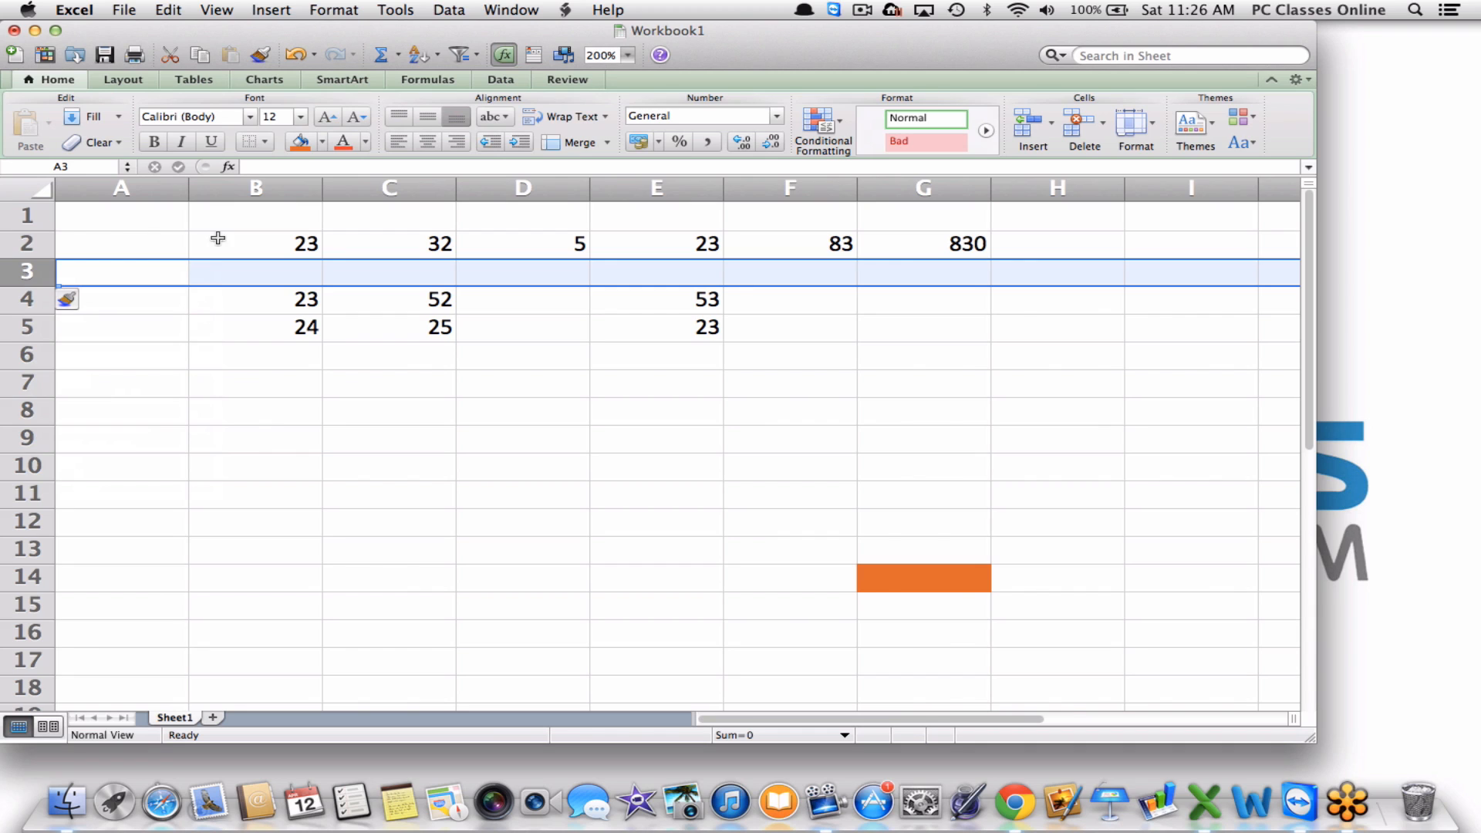
pyautogui.click(233, 197)
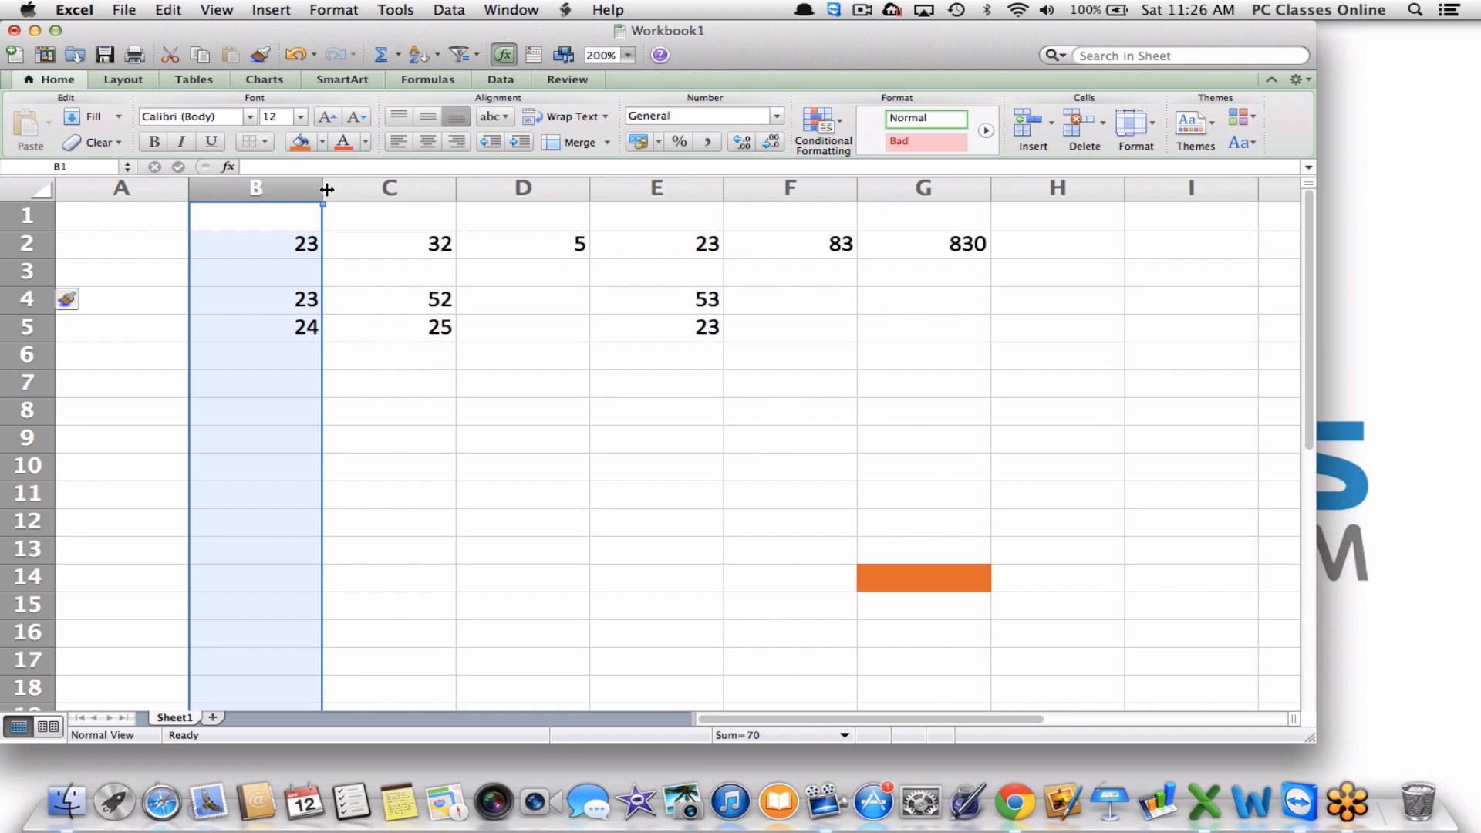
# Widen column B by dragging its border, and make row 2 much taller.
pyautogui.moveTo(327, 189); pyautogui.dragTo(489, 189)
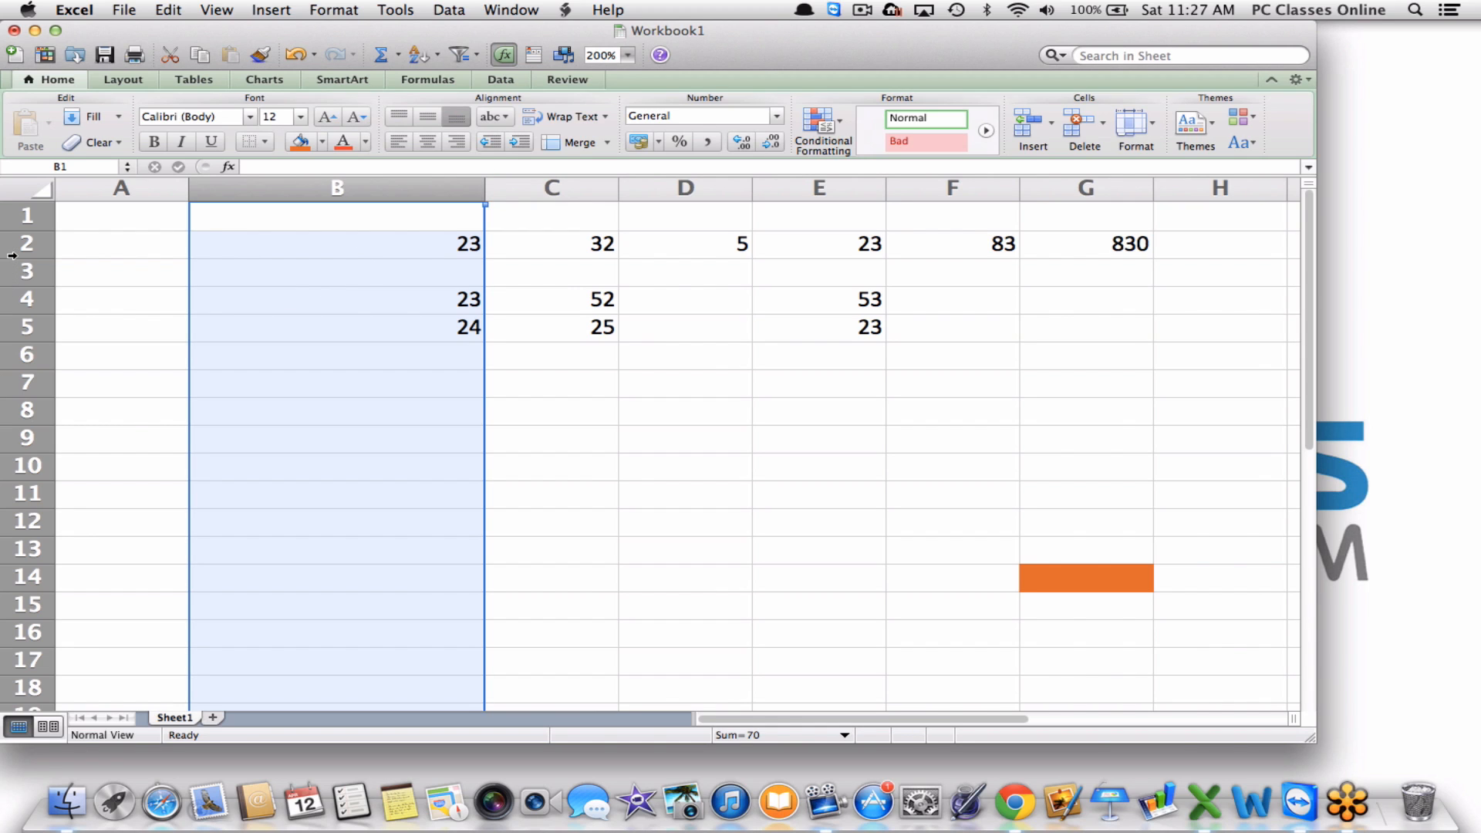
pyautogui.moveTo(26, 261); pyautogui.dragTo(28, 334)
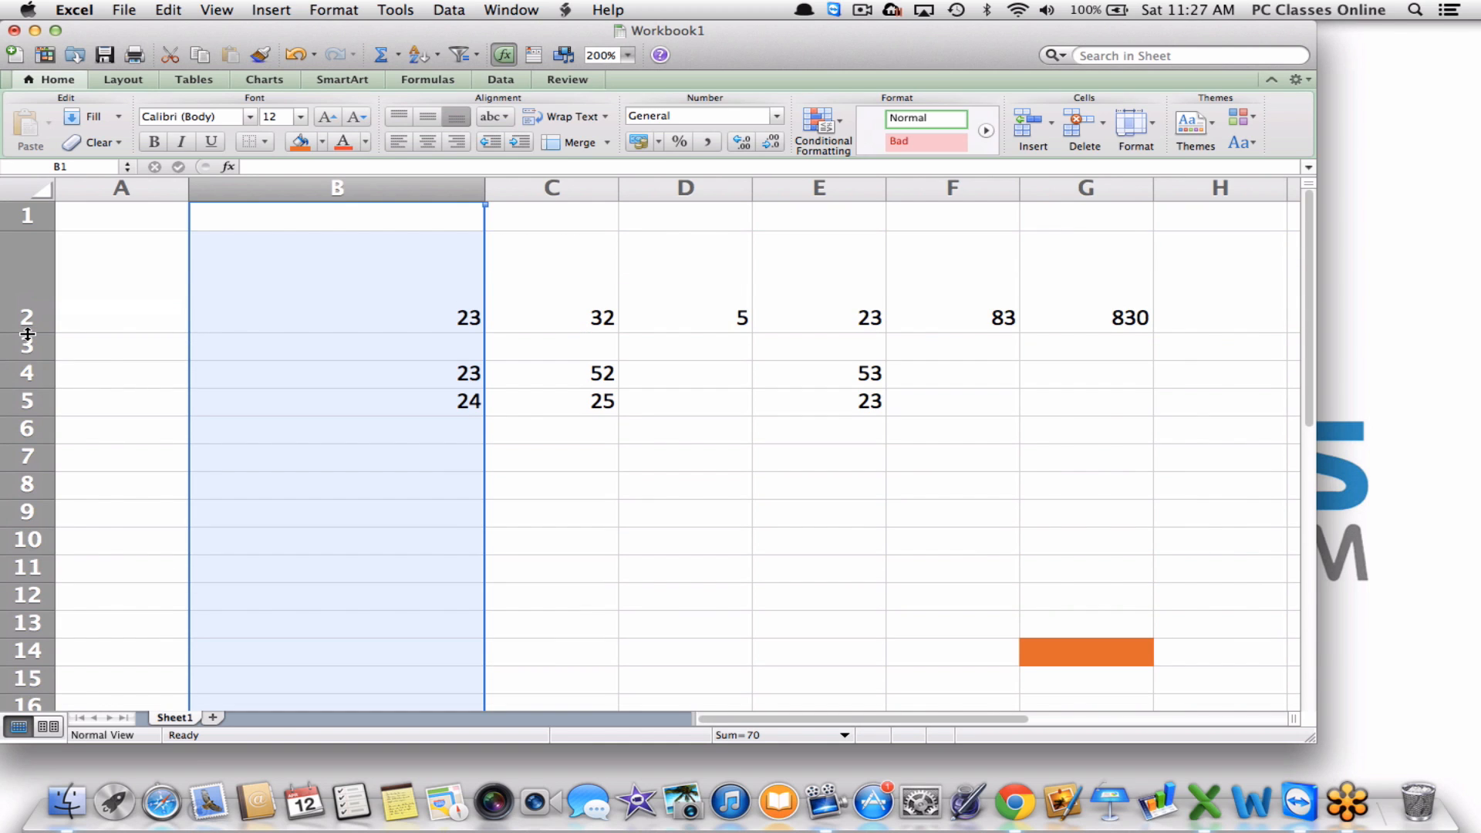
pyautogui.click(269, 293)
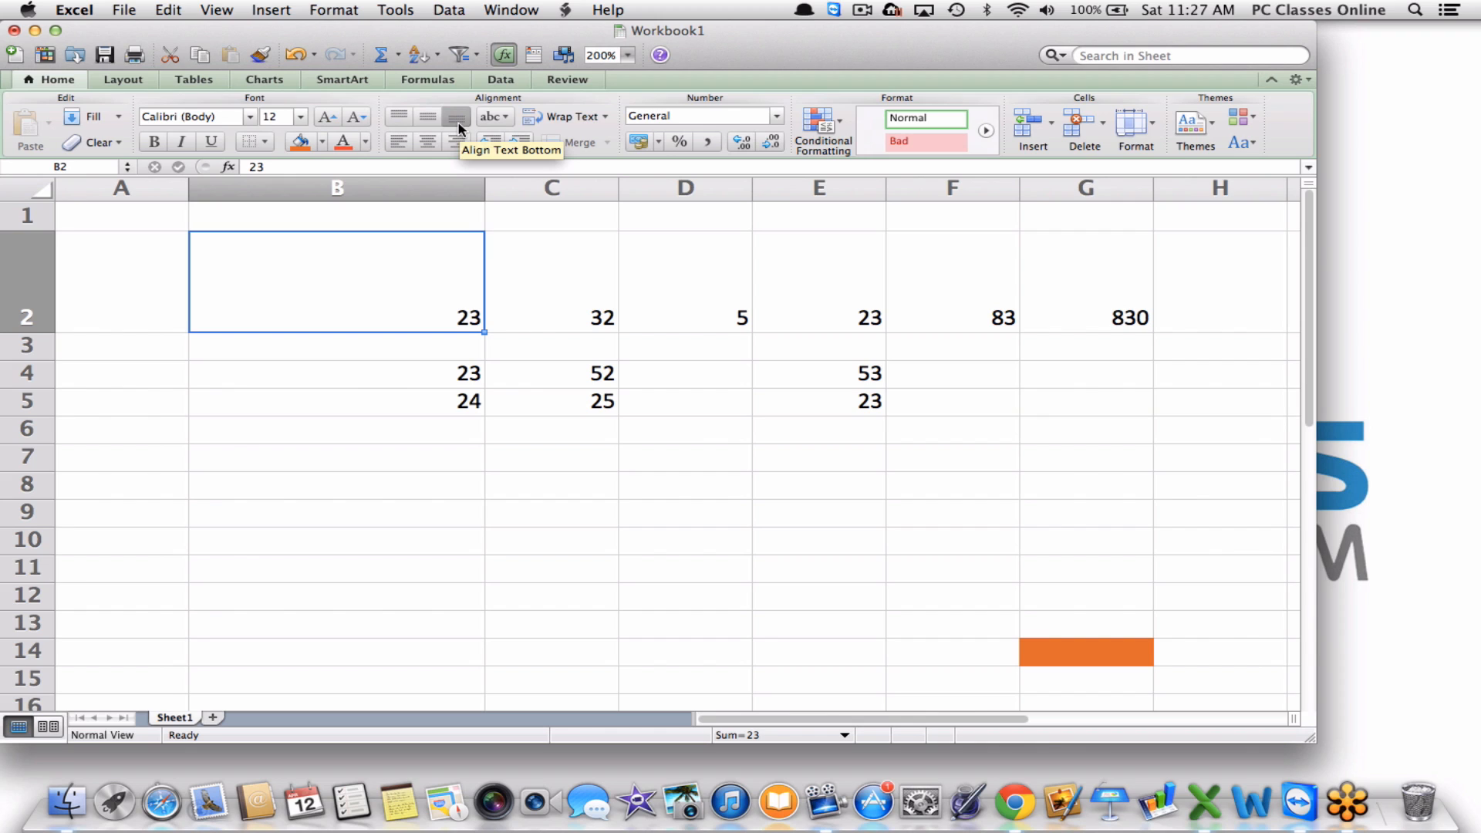
# Top-align the 23 in cell B2, leaving the rest of row 2 bottom-aligned.
pyautogui.click(427, 120)
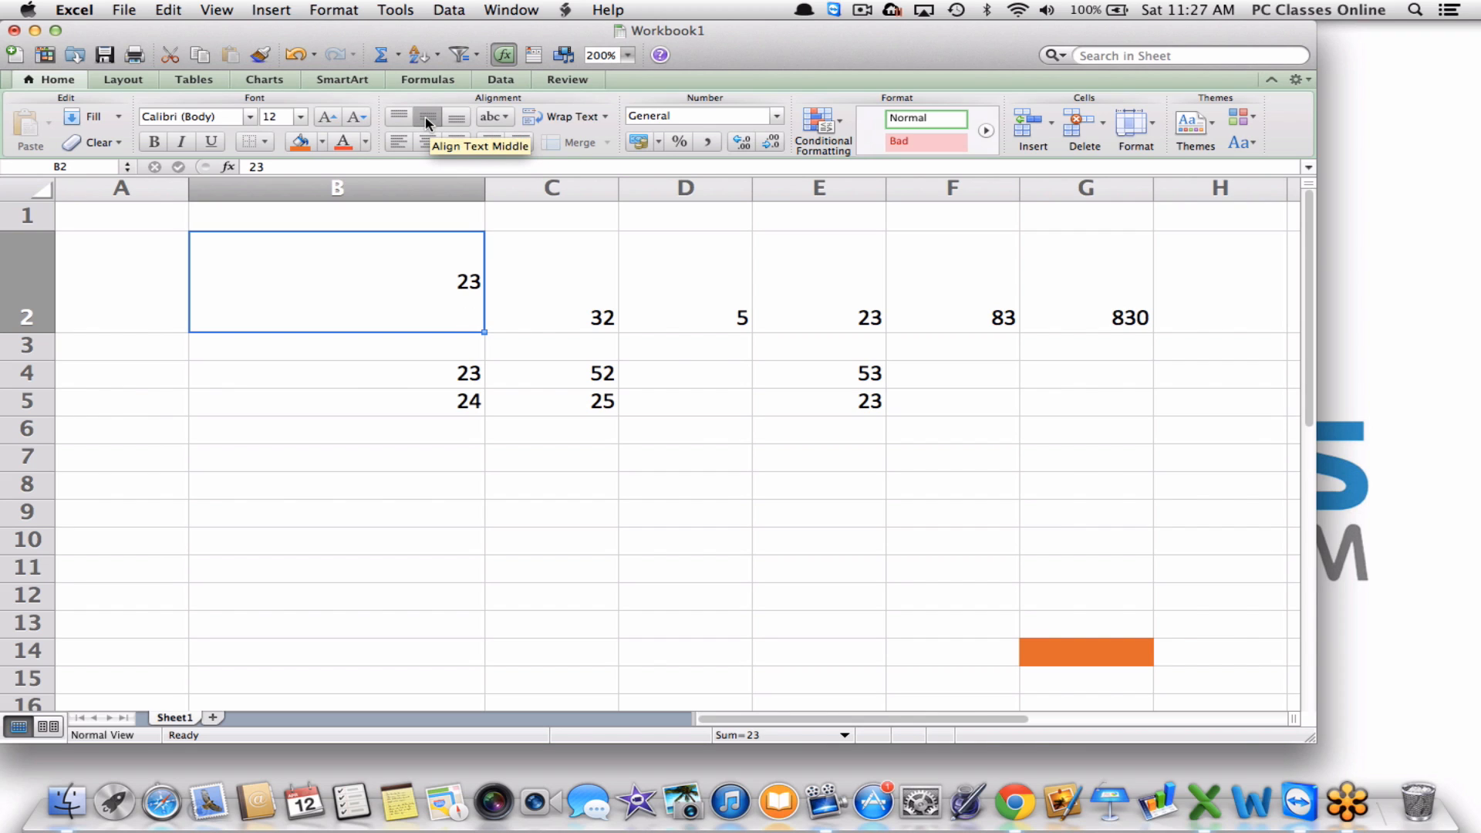
pyautogui.click(398, 119)
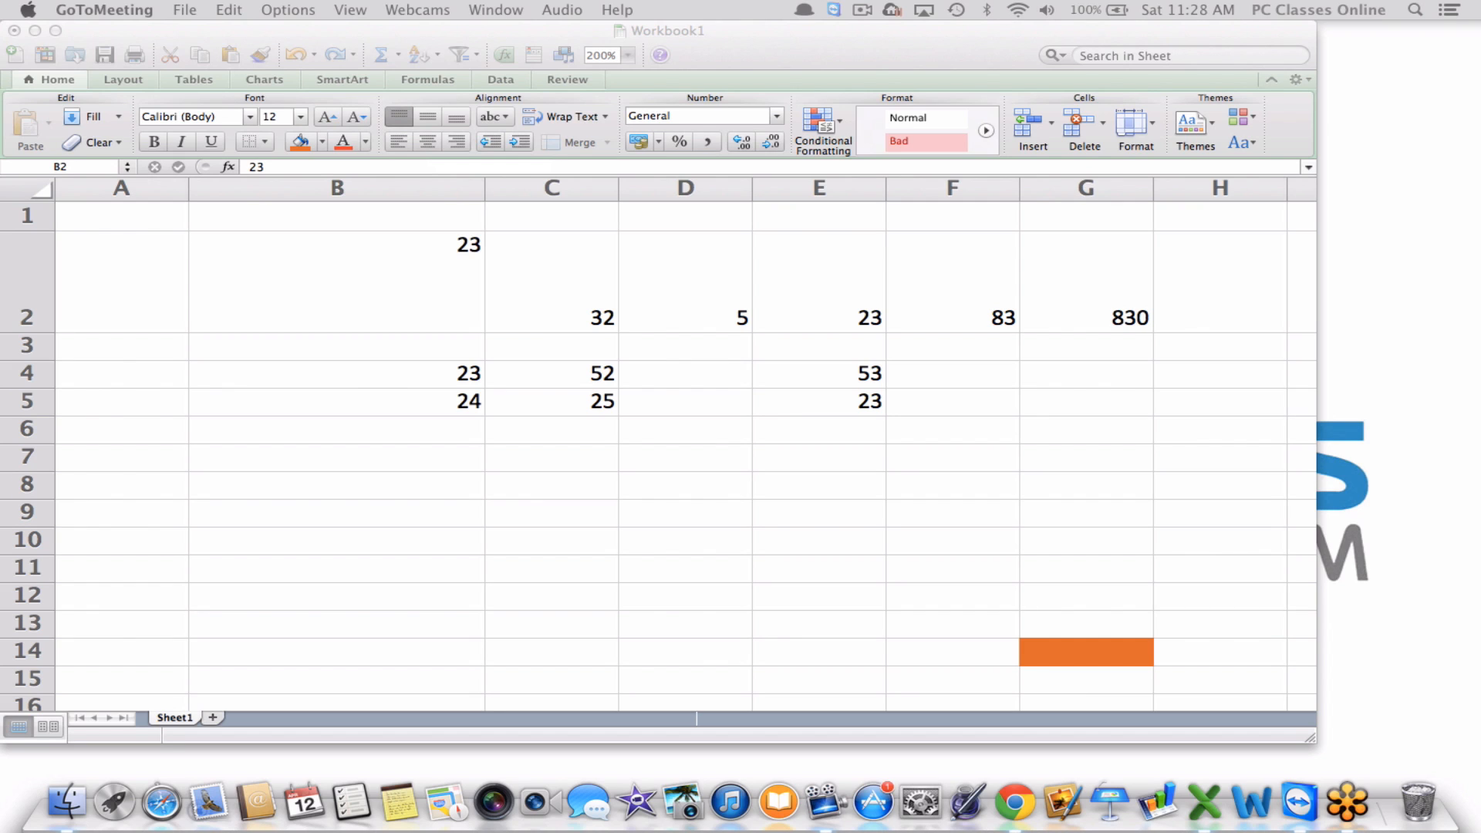
pyautogui.click(322, 354)
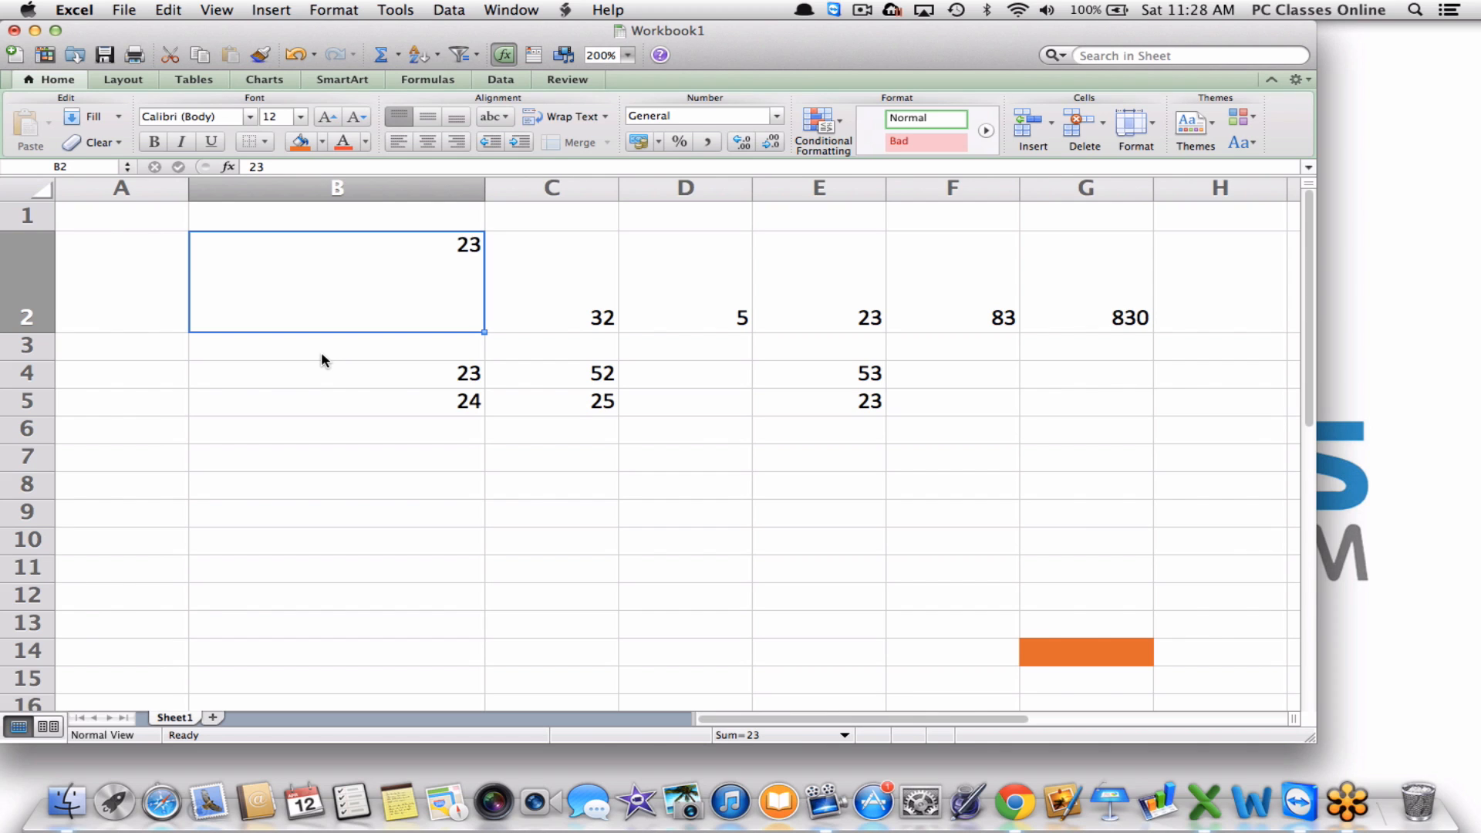
pyautogui.click(321, 353)
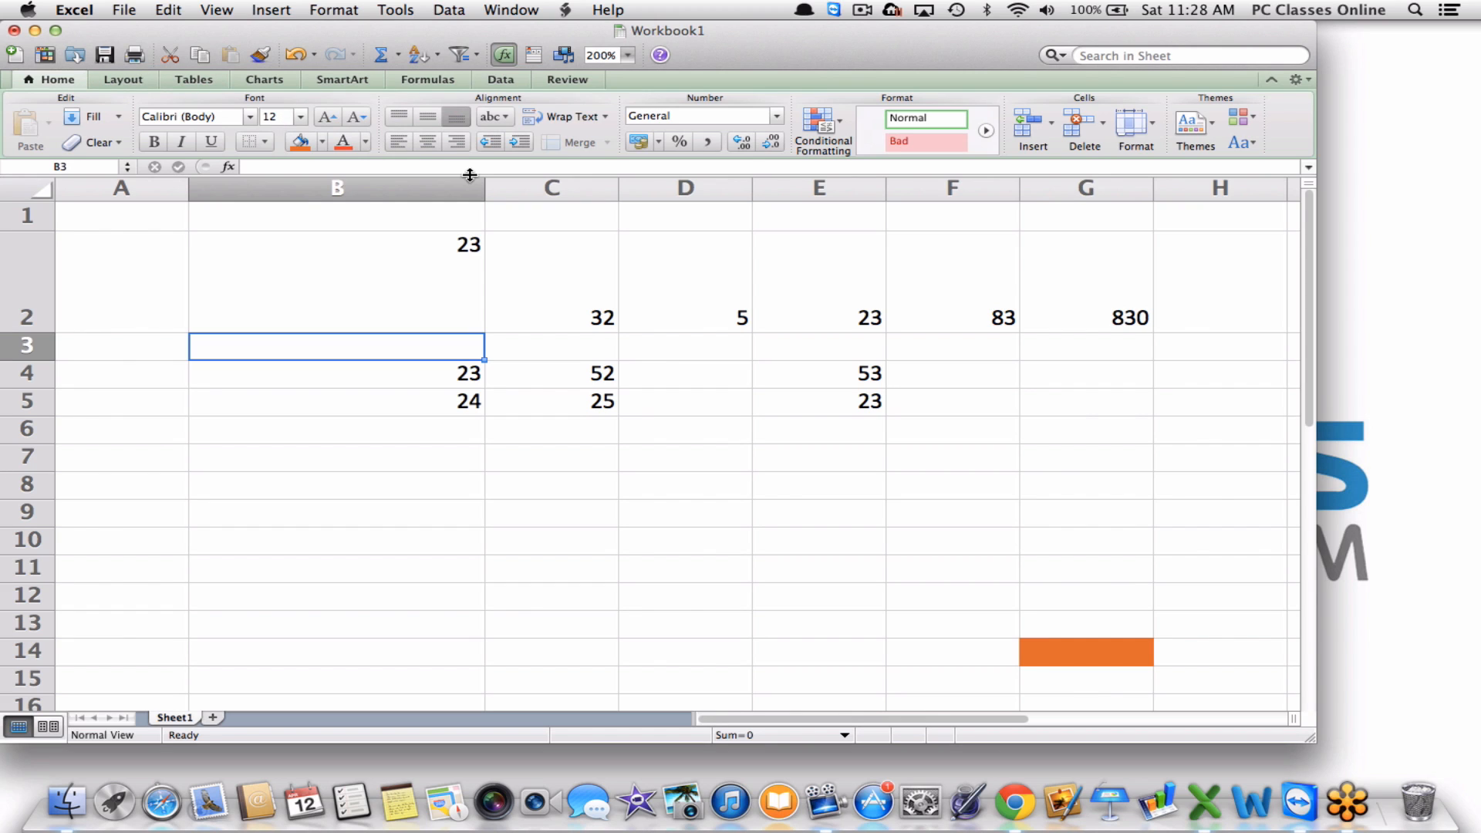
# Delete the empty row 3 so the 23/52/53 and 24/25/23 rows move up.
pyautogui.click(457, 376)
pyautogui.moveTo(457, 376); pyautogui.dragTo(772, 380)
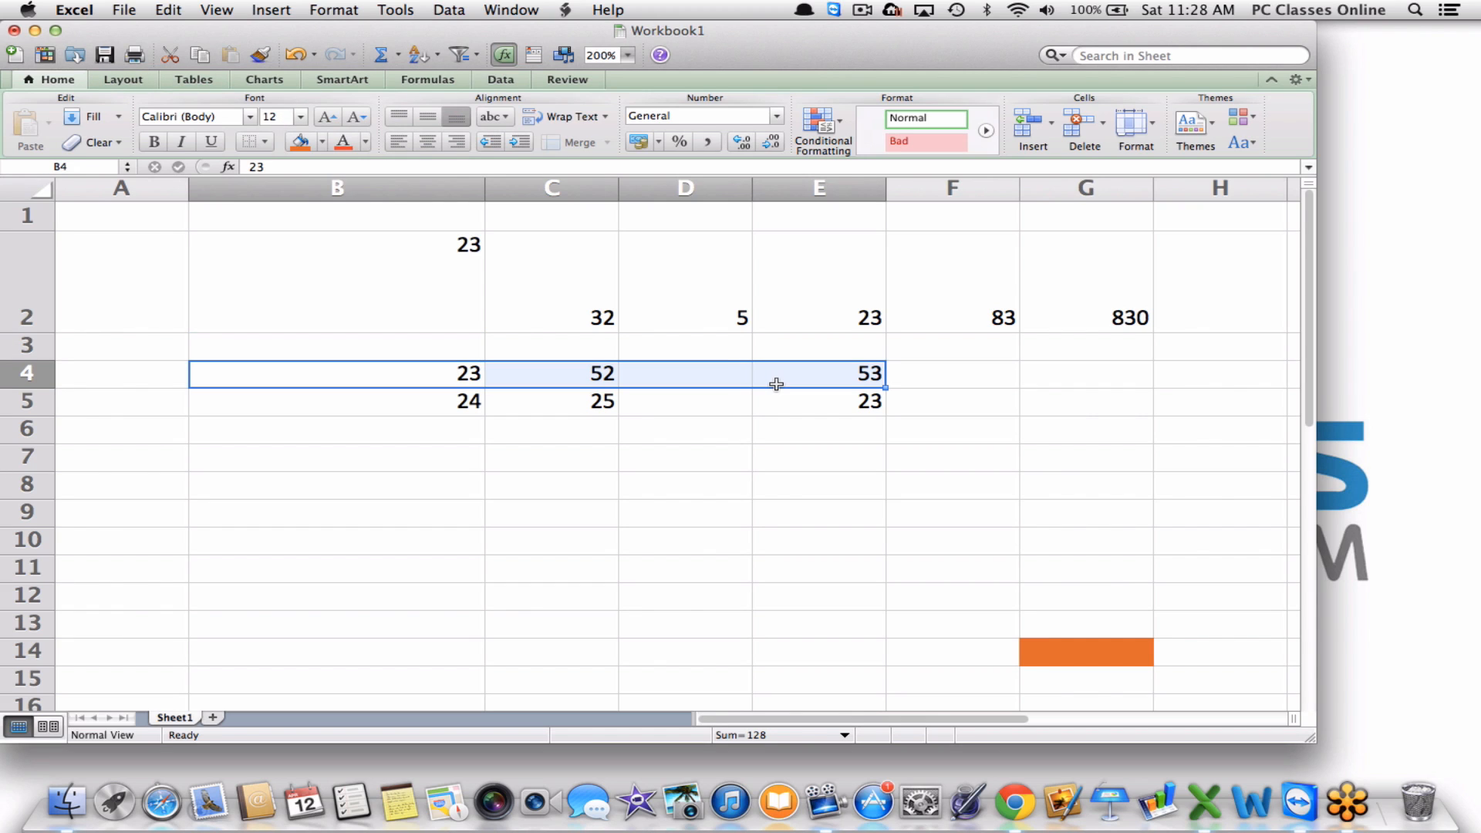
pyautogui.click(399, 61)
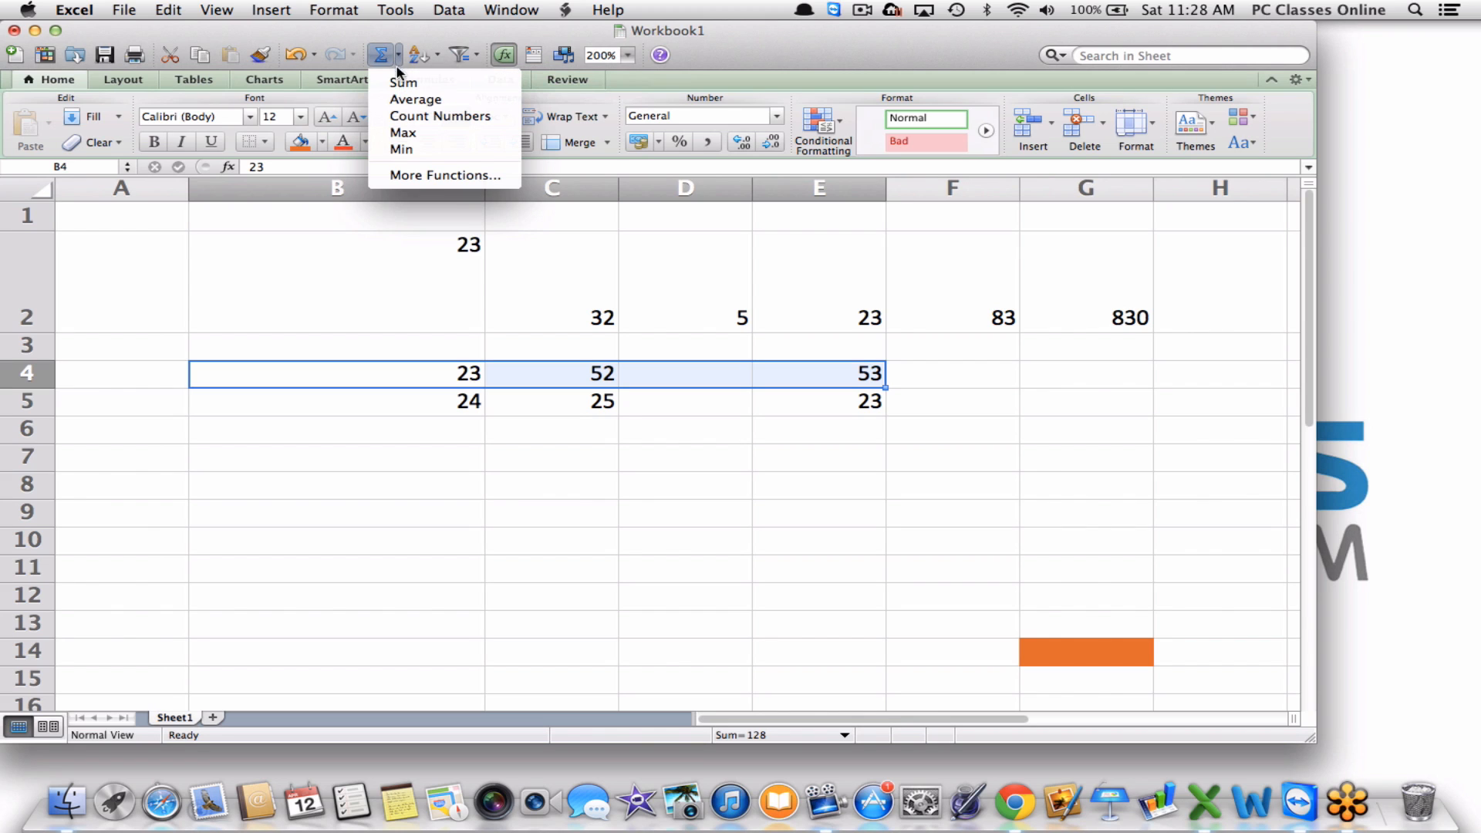
pyautogui.click(334, 269)
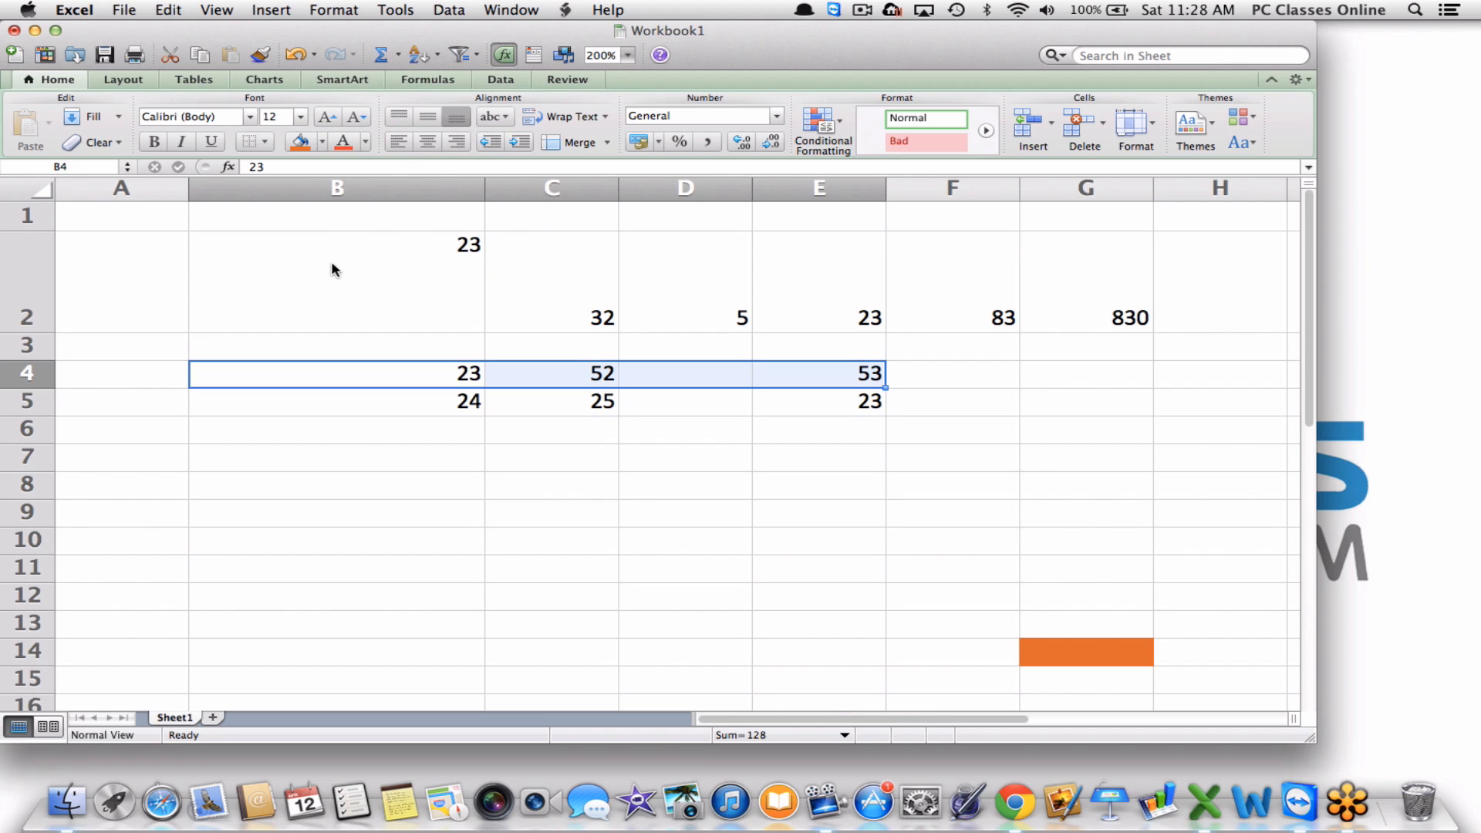
pyautogui.click(333, 270)
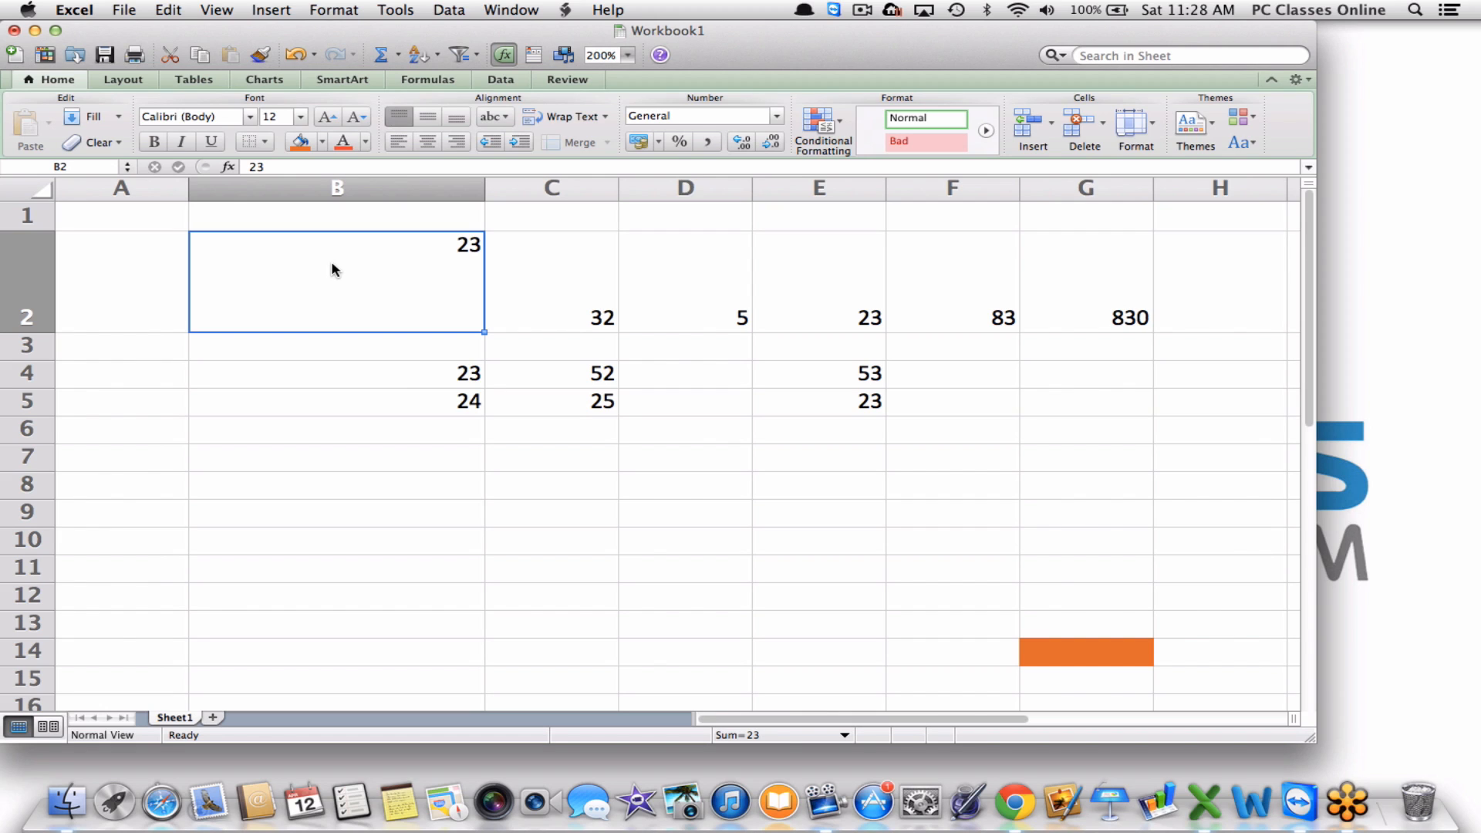
pyautogui.rightClick(25, 351)
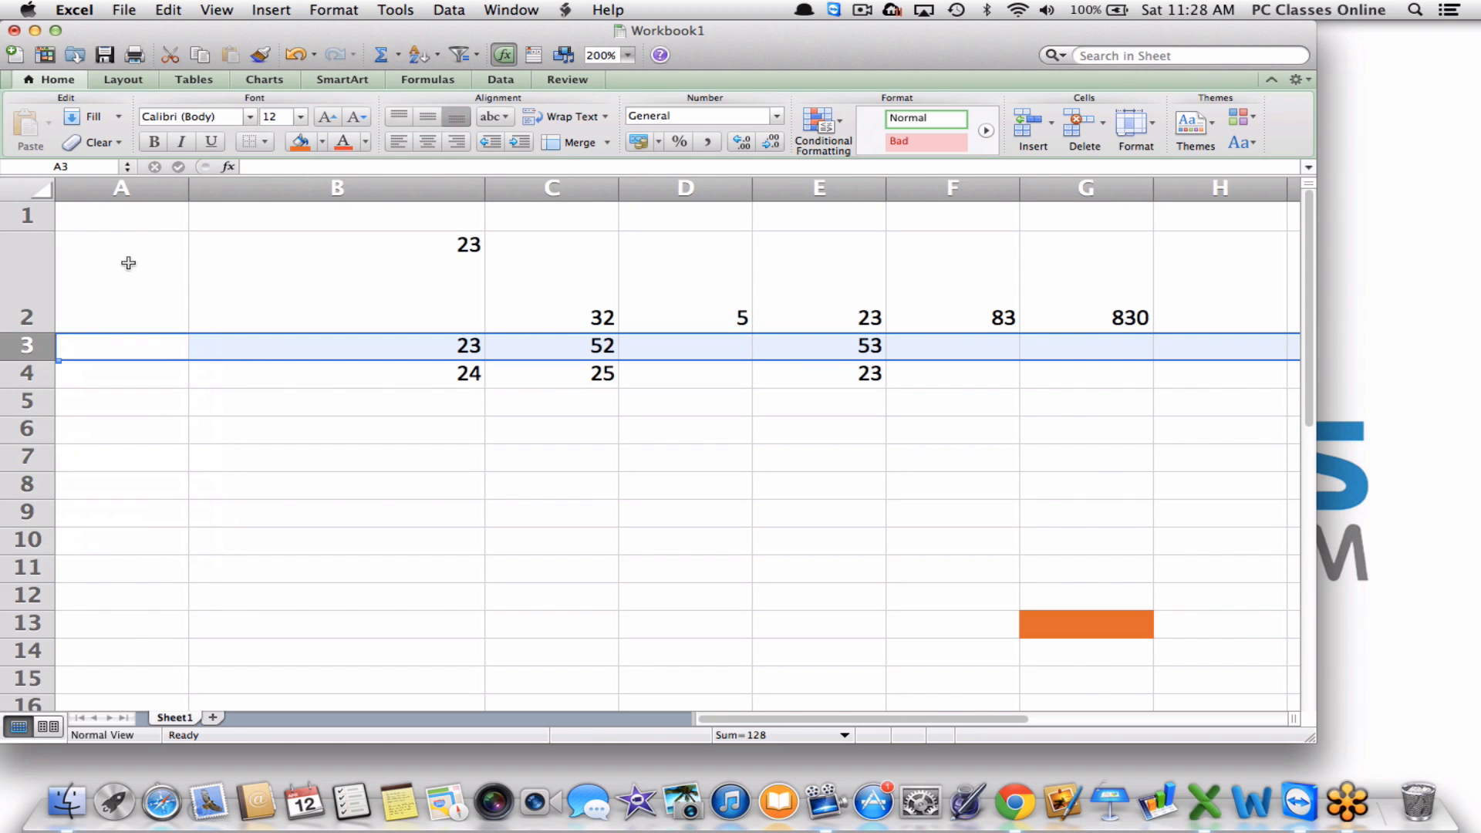
# Shrink row 2 back to normal height and check the range of F2's SUM formula.
pyautogui.moveTo(33, 332); pyautogui.dragTo(33, 269)
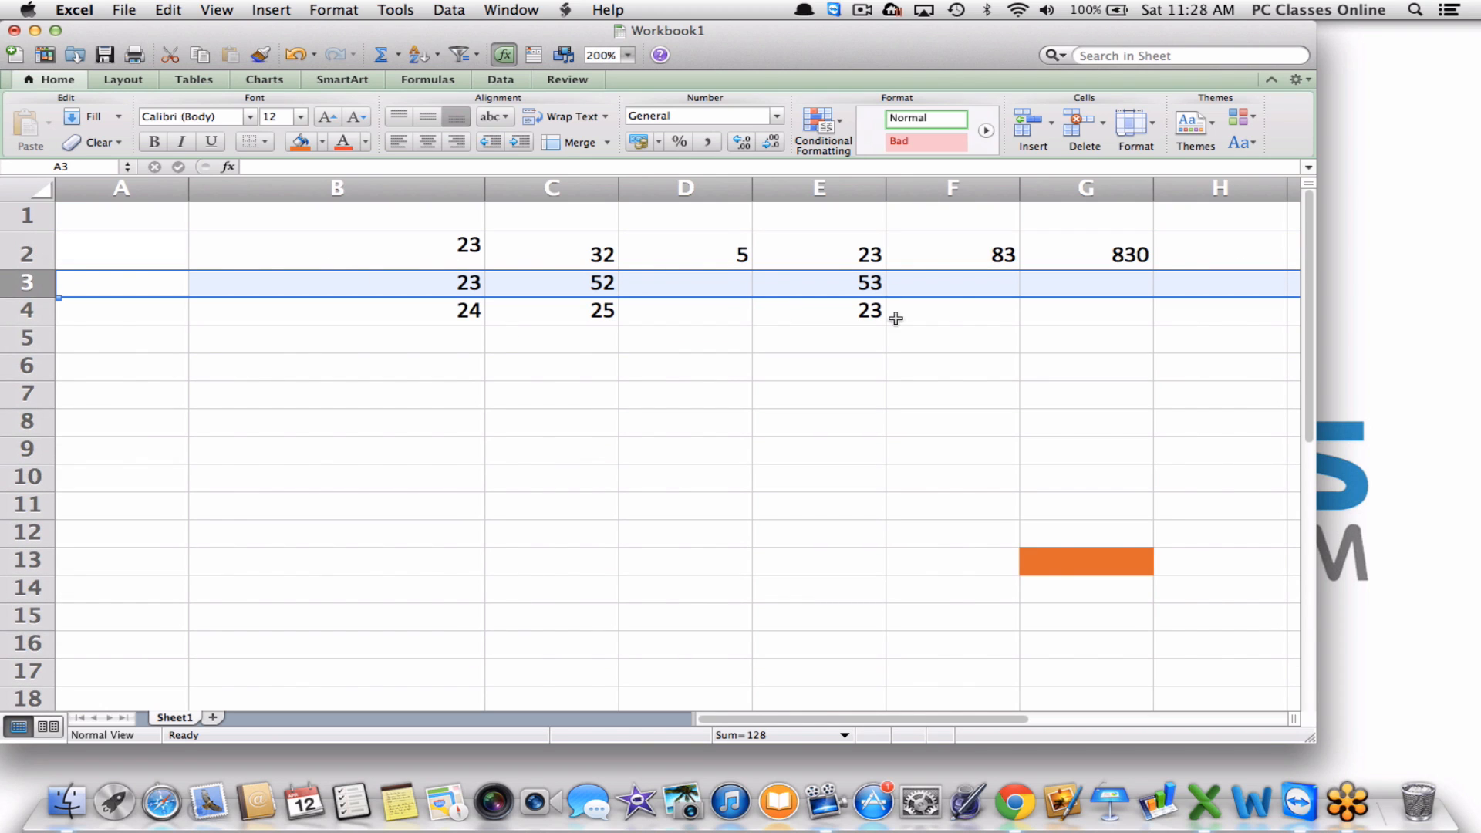
pyautogui.doubleClick(957, 253)
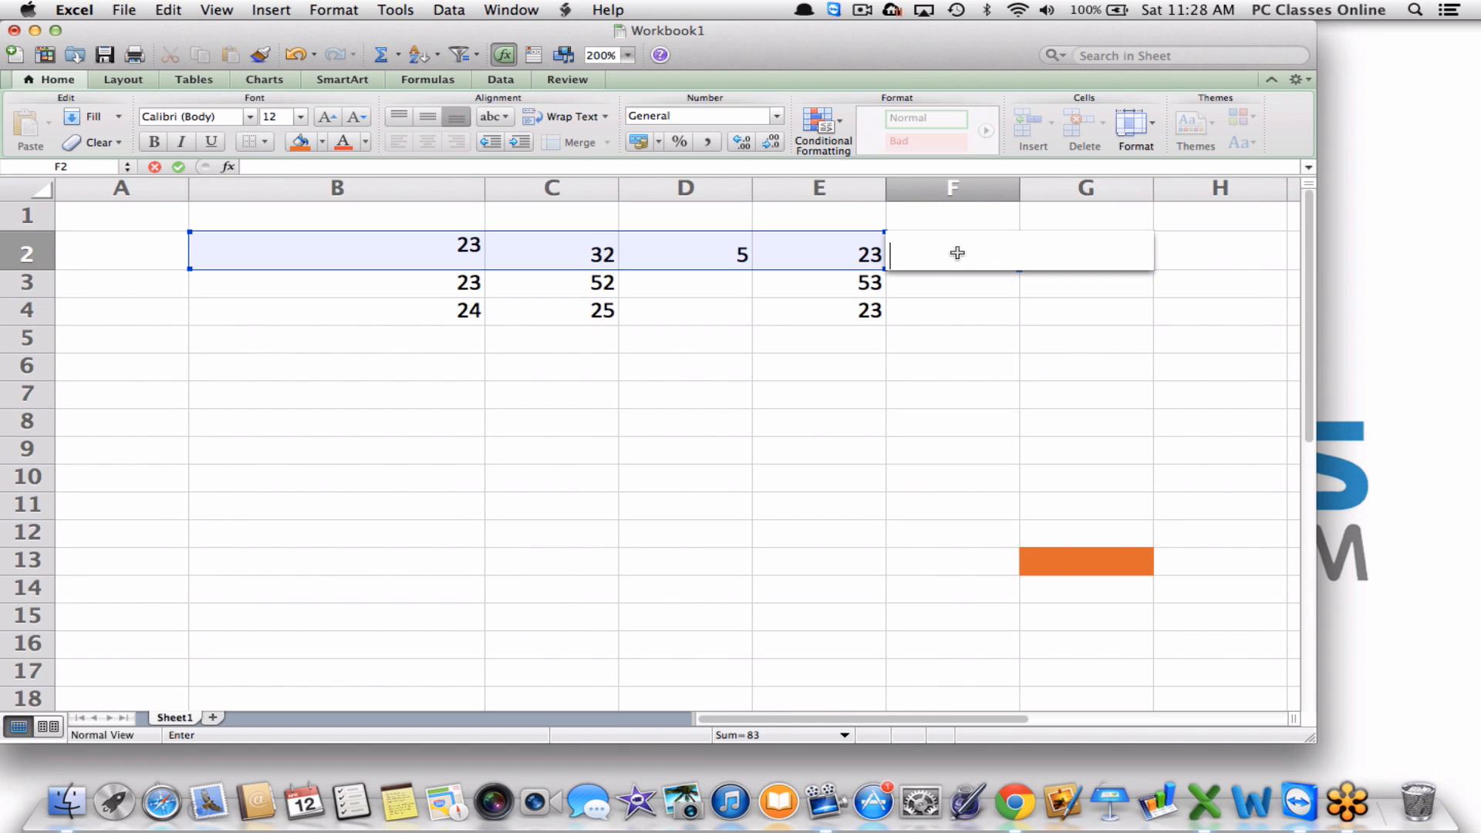
pyautogui.click(949, 304)
# Enter 66 in D3 and 56 in D4.
pyautogui.click(695, 312)
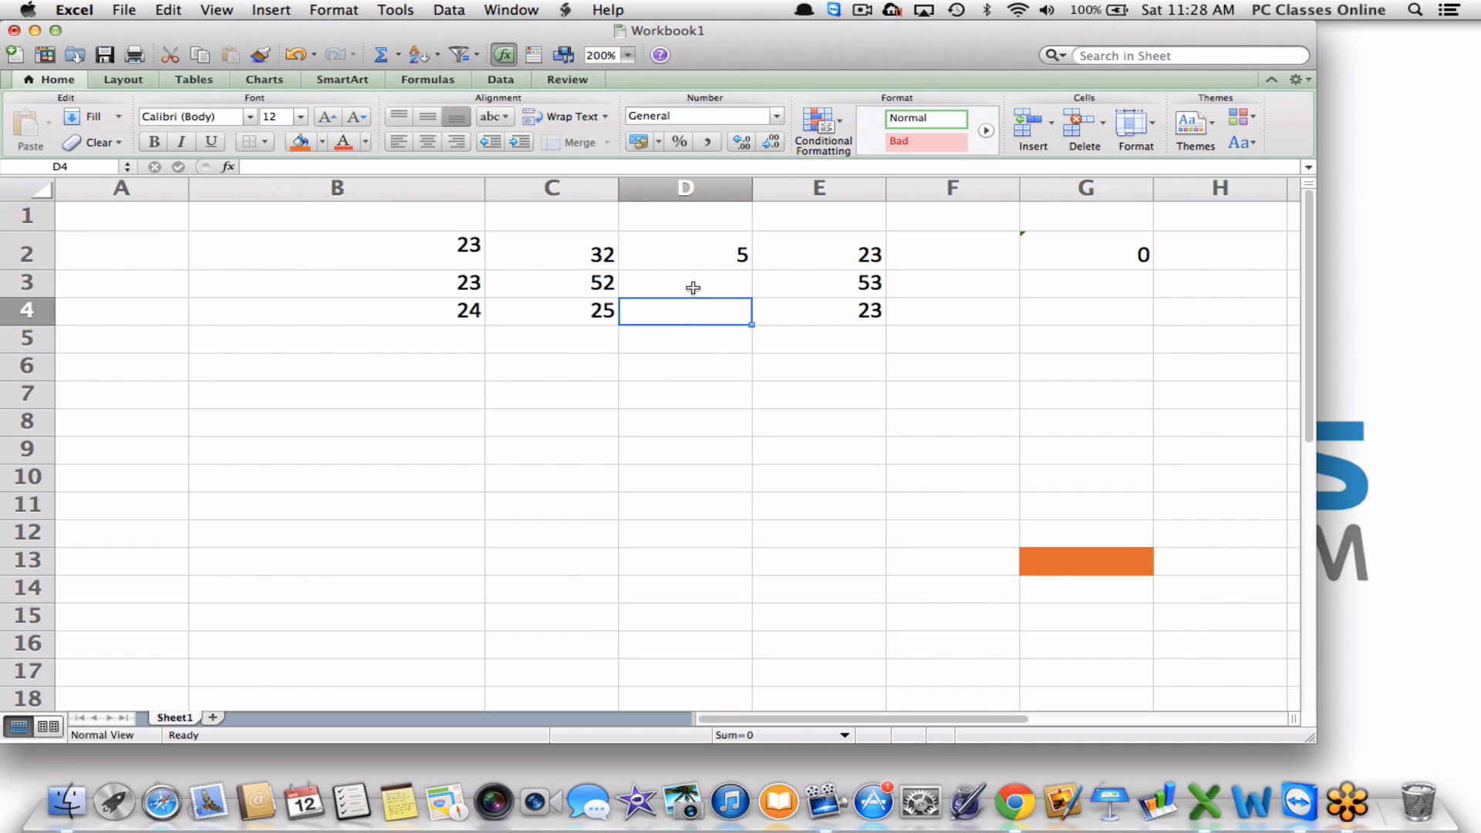
pyautogui.click(693, 290)
pyautogui.write('66')
pyautogui.press('Return')
pyautogui.write('56')
pyautogui.press('Tab')
# Clear the stray 0 from G2.
pyautogui.click(1080, 253)
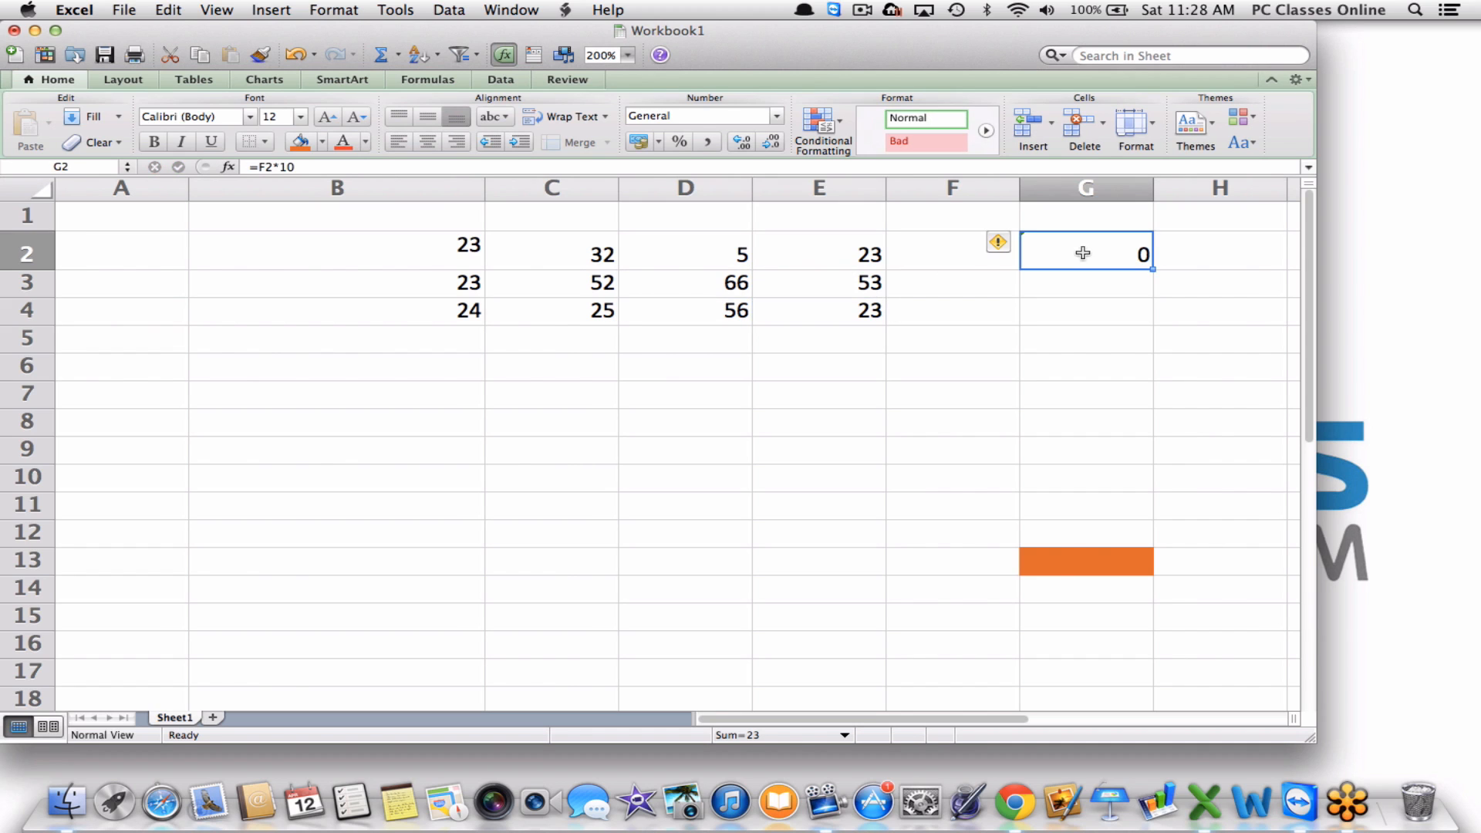
pyautogui.press('BackSpace')
pyautogui.click(553, 262)
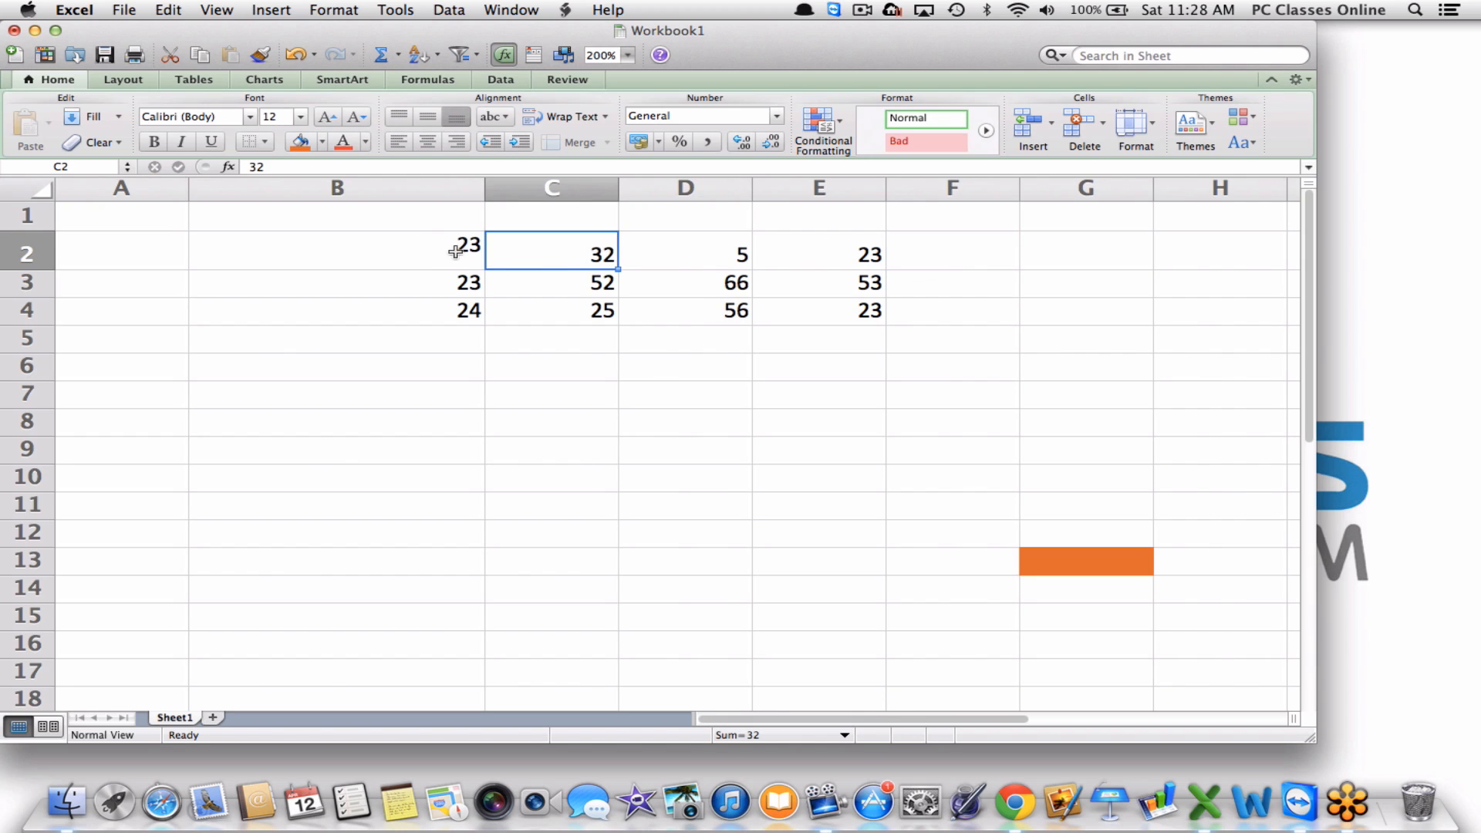
pyautogui.click(423, 245)
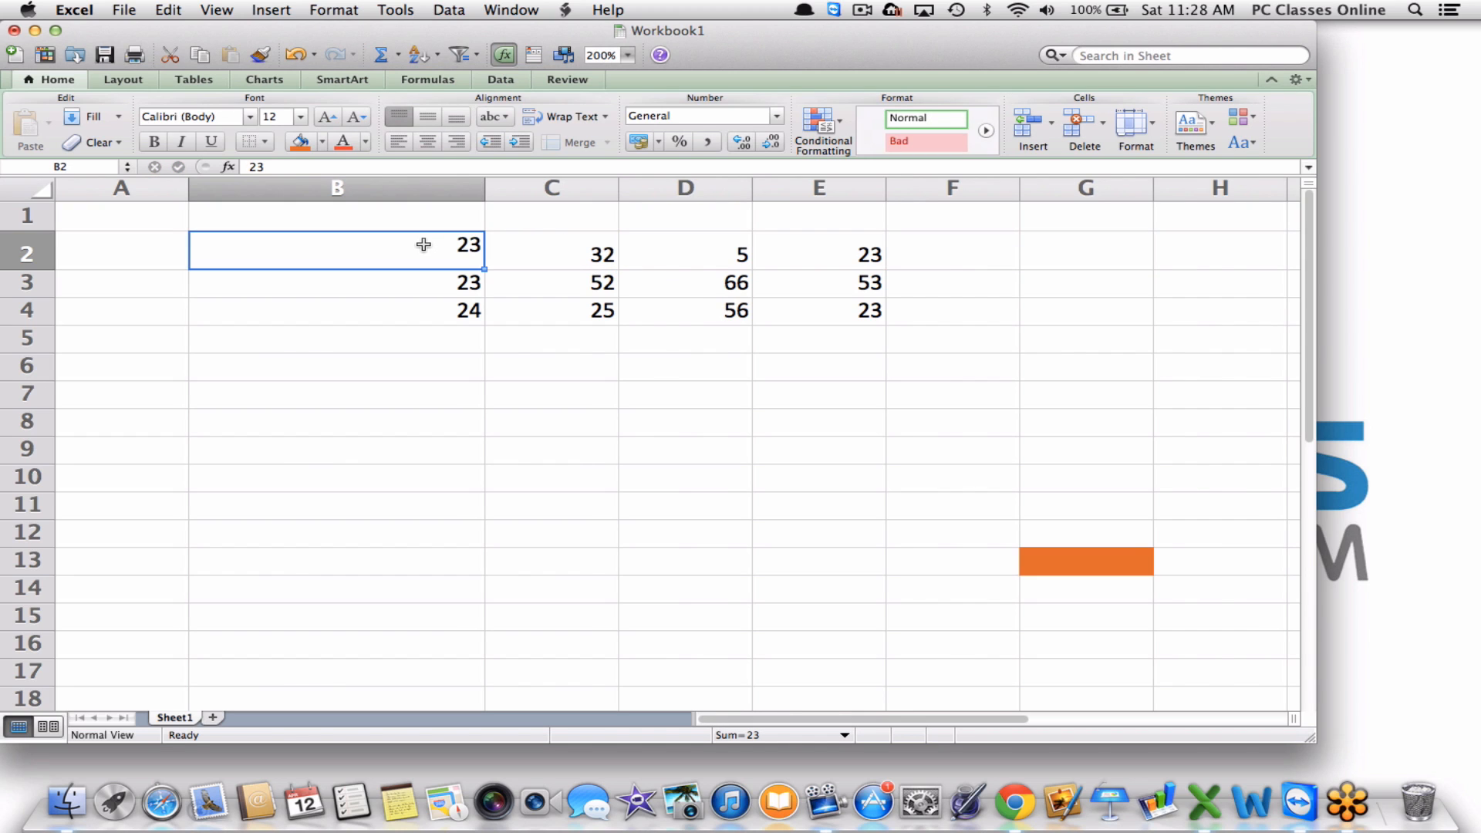
# Type the year headers 2010 in B1 and 2011 in C1.
pyautogui.click(446, 219)
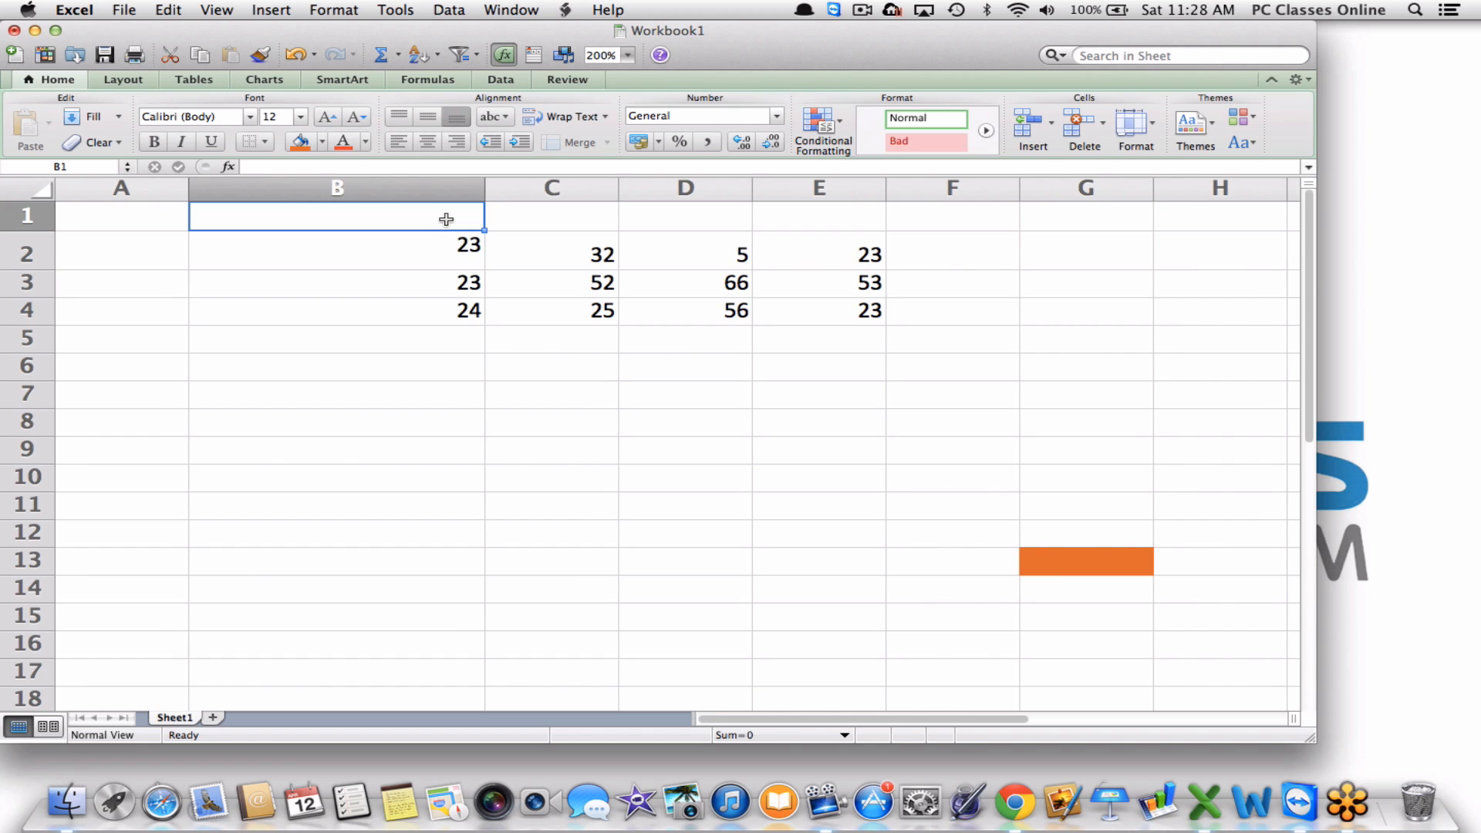
pyautogui.write('2010')
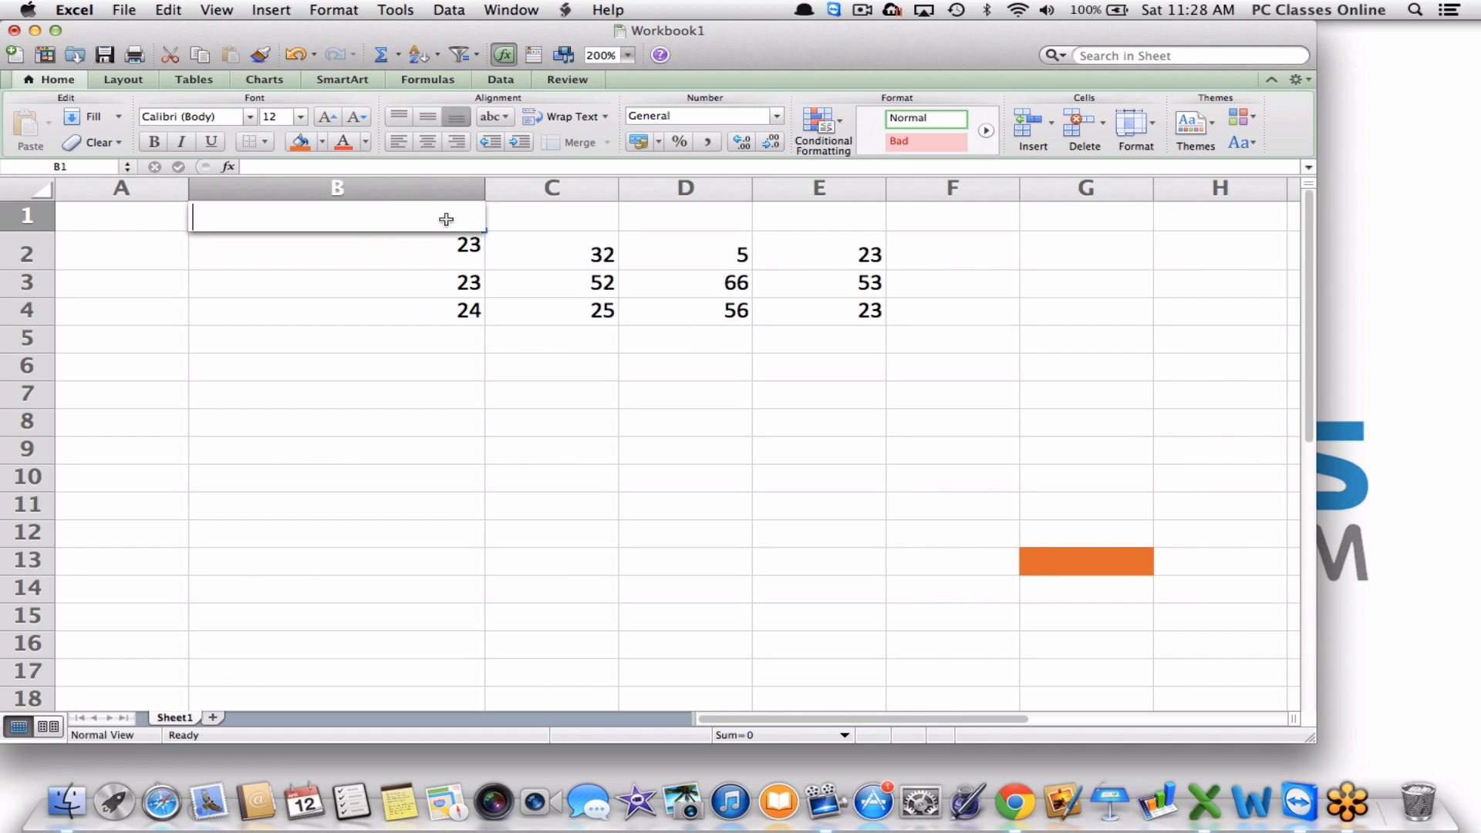
pyautogui.press('Tab')
pyautogui.write('2011')
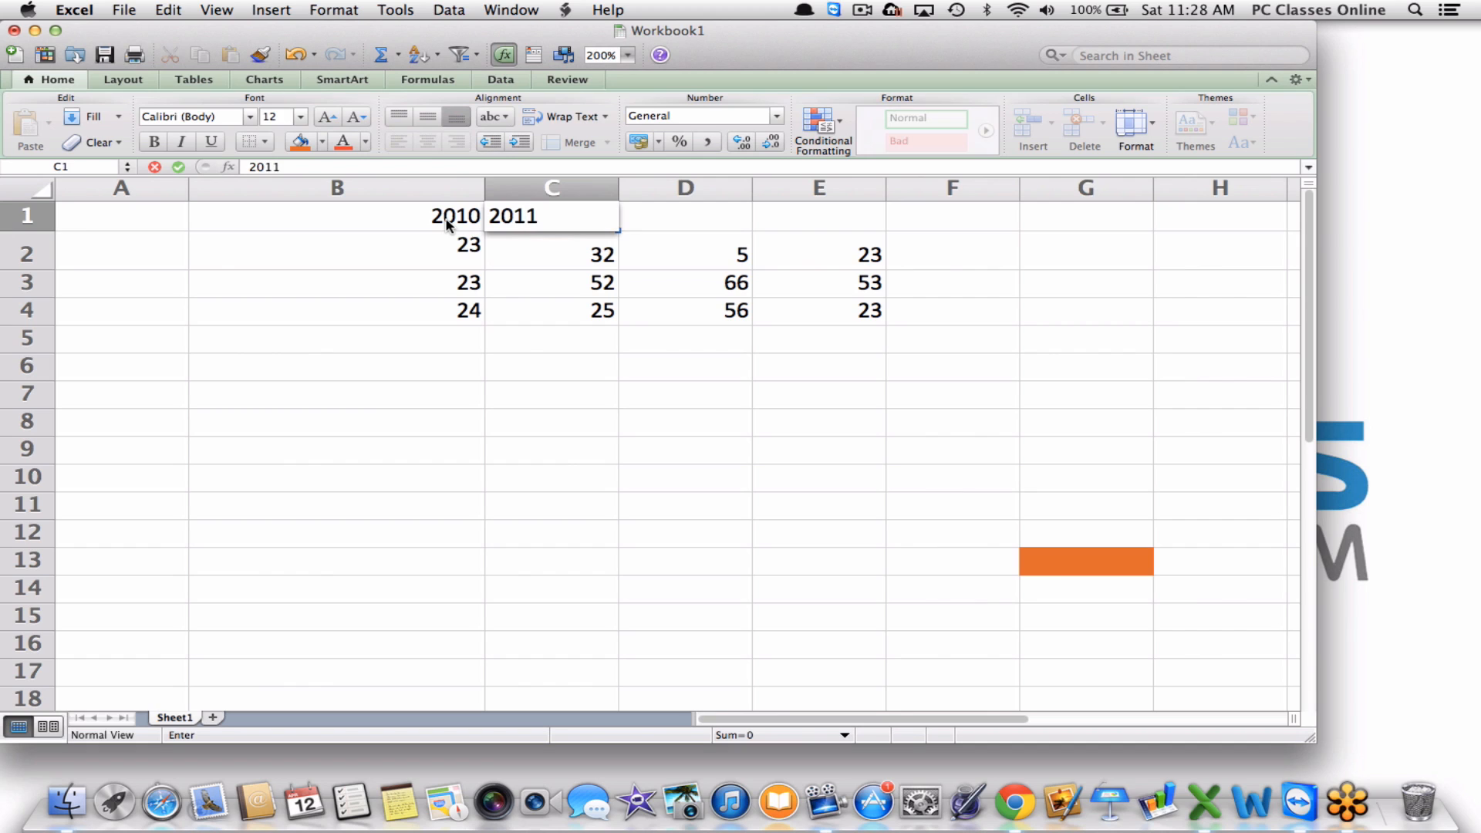
pyautogui.press('Tab')
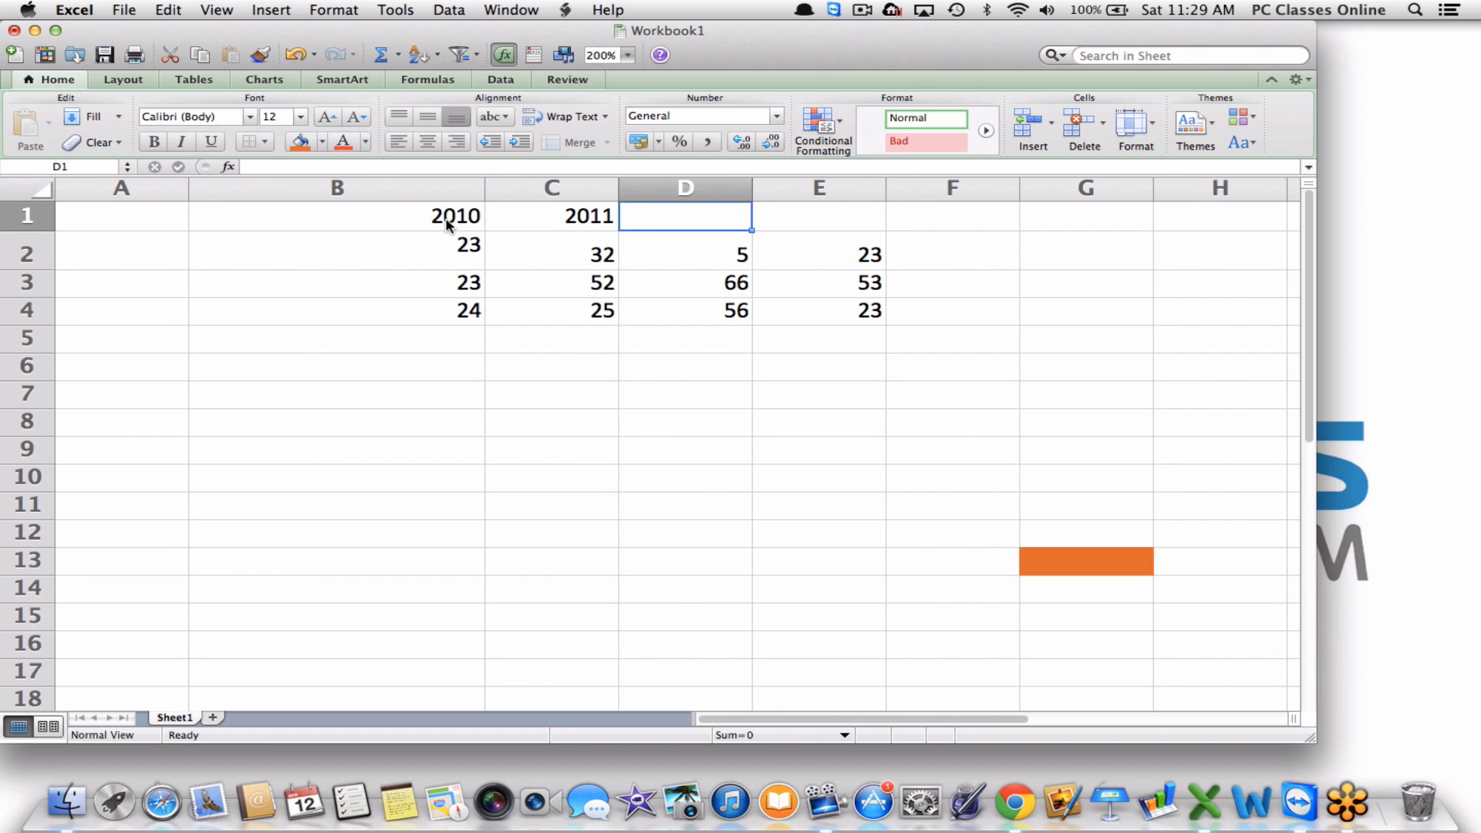
pyautogui.click(447, 225)
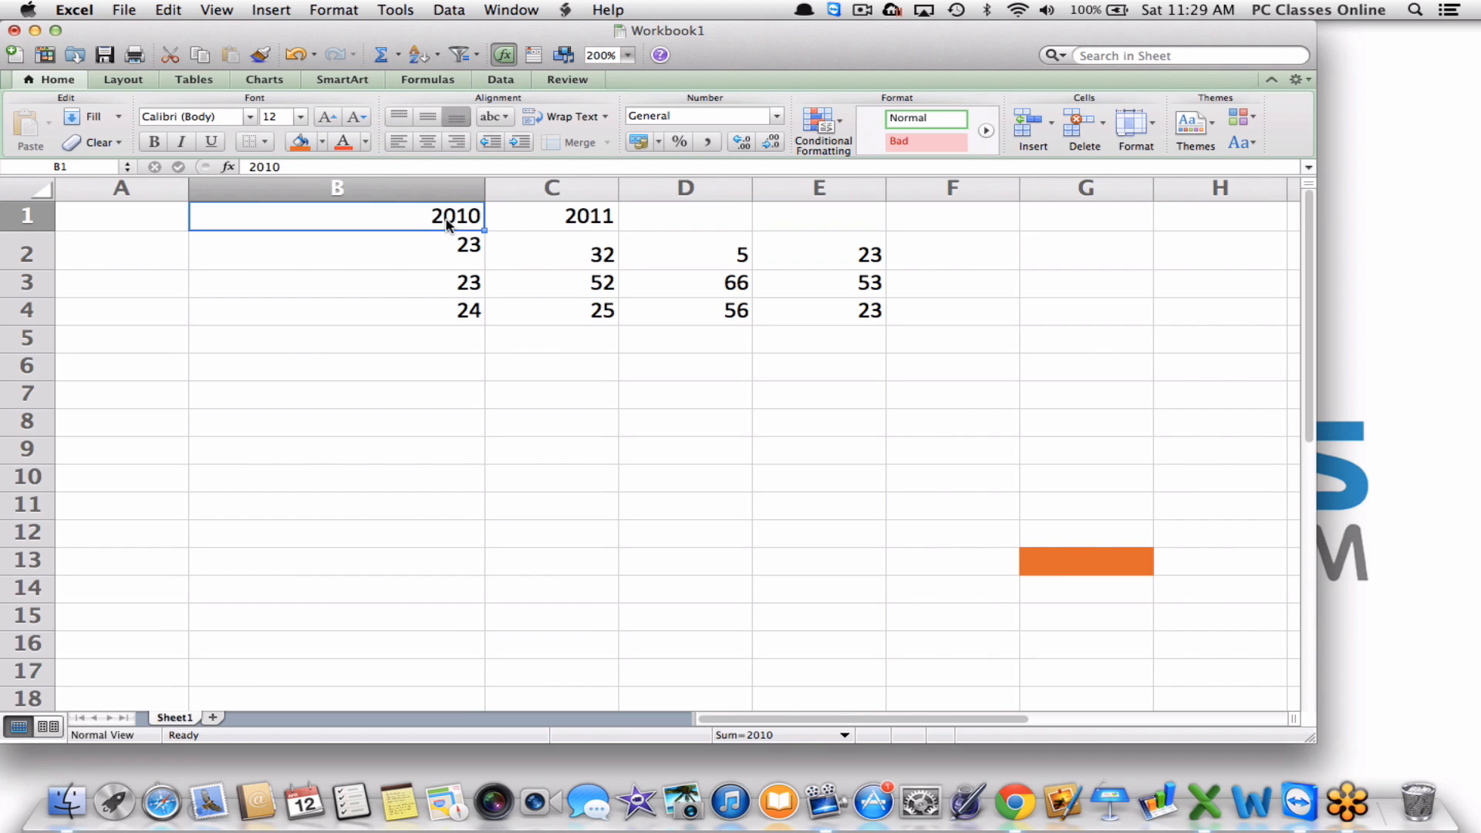
# AutoFill the 2010–2011 headers across row 1 into a year series ending at 2025 in Q1.
pyautogui.keyDown('super'); pyautogui.click(534, 221); pyautogui.keyUp('super')
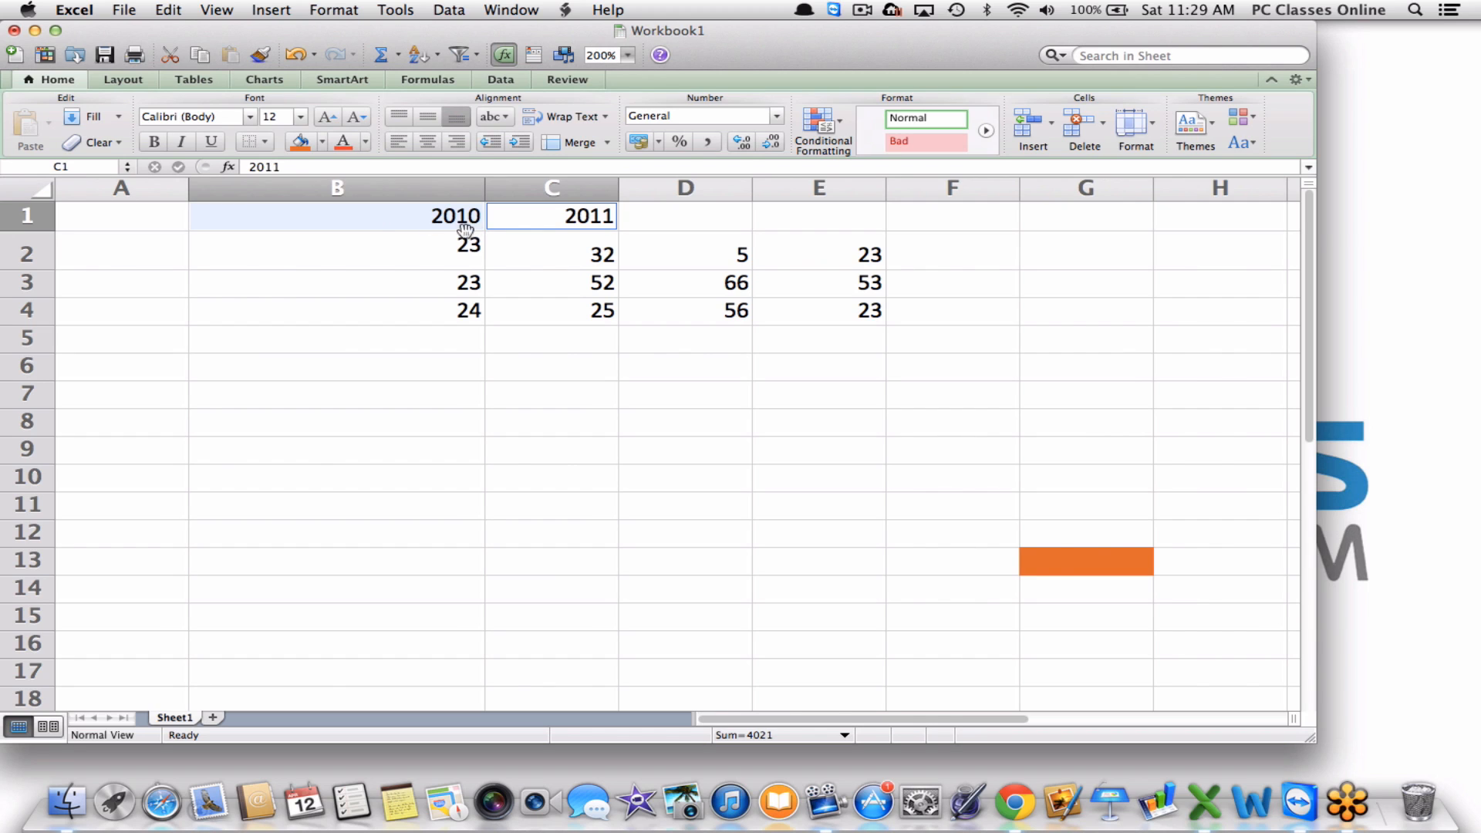
pyautogui.click(432, 219)
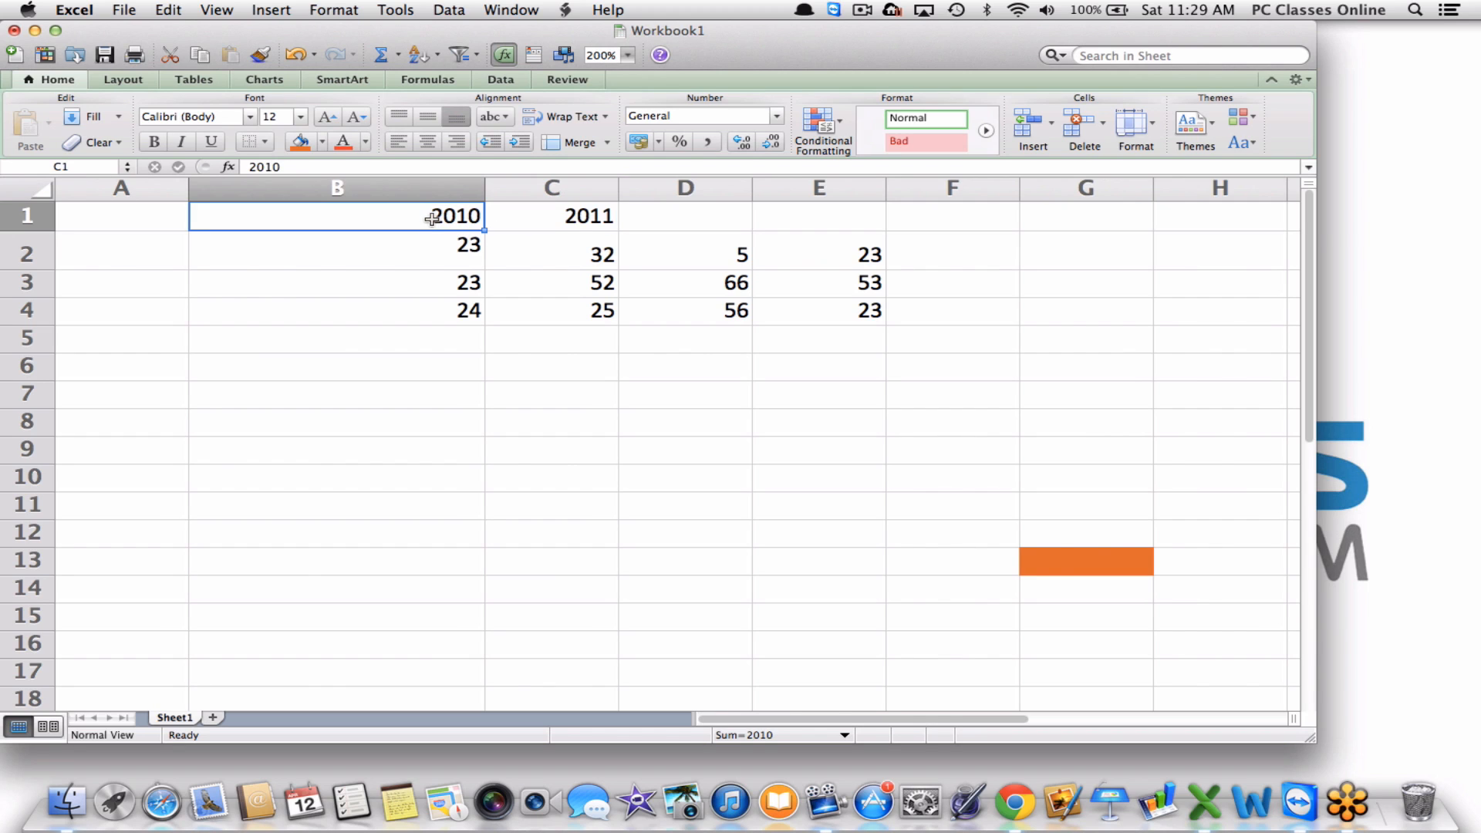
pyautogui.keyDown('shift'); pyautogui.click(571, 216); pyautogui.keyUp('shift')
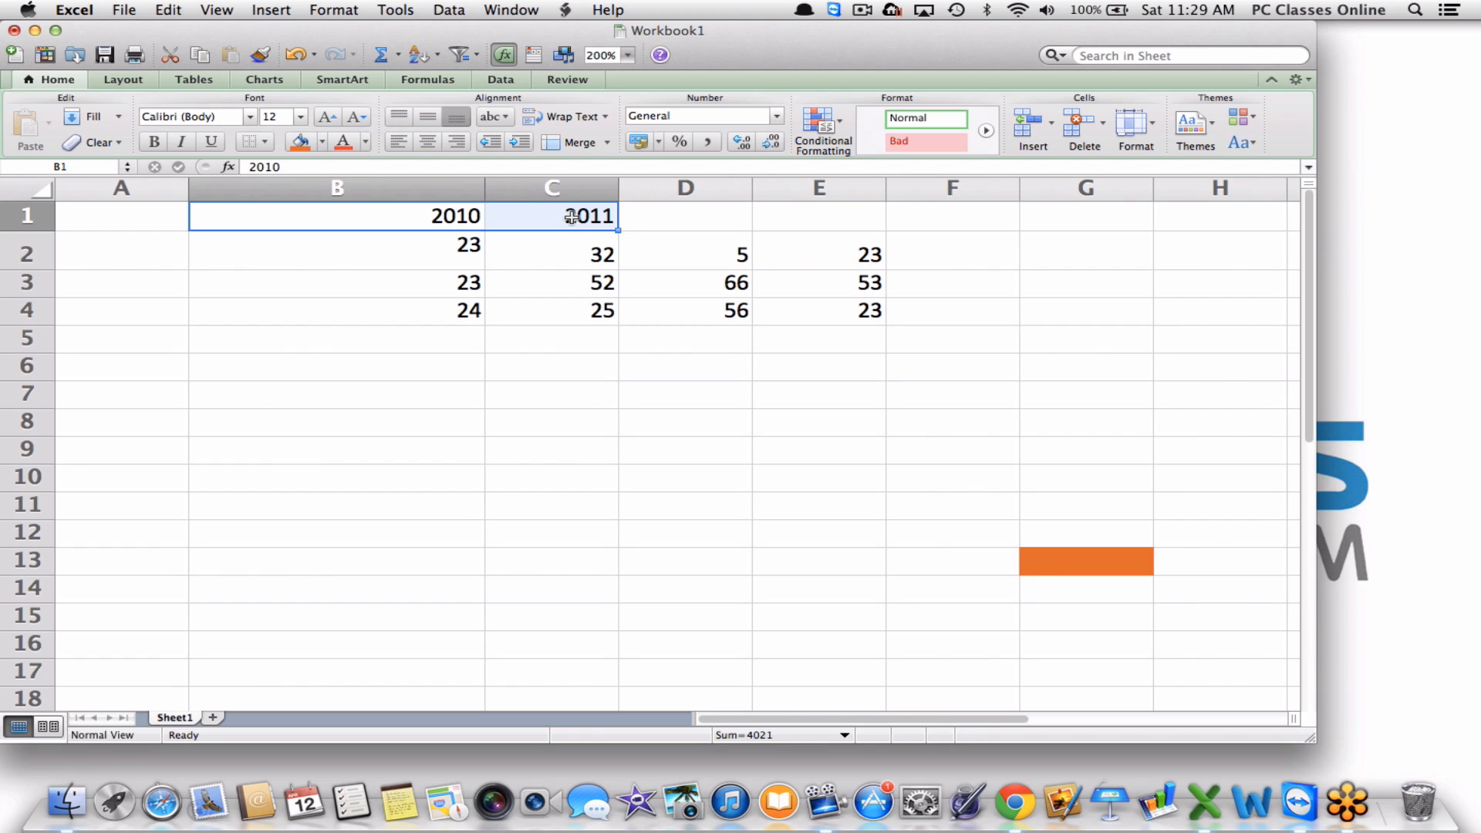
pyautogui.click(441, 260)
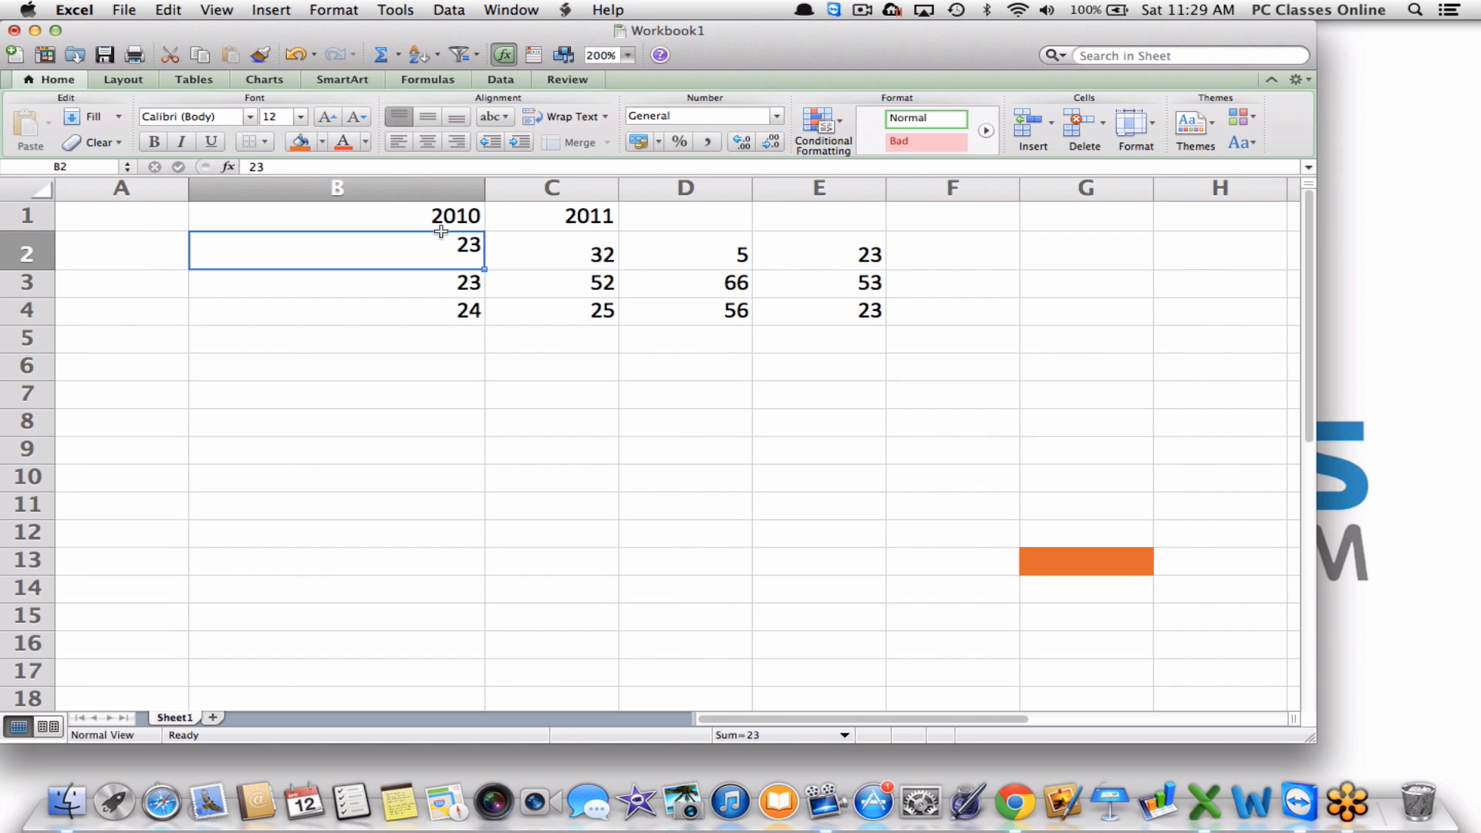
pyautogui.click(422, 226)
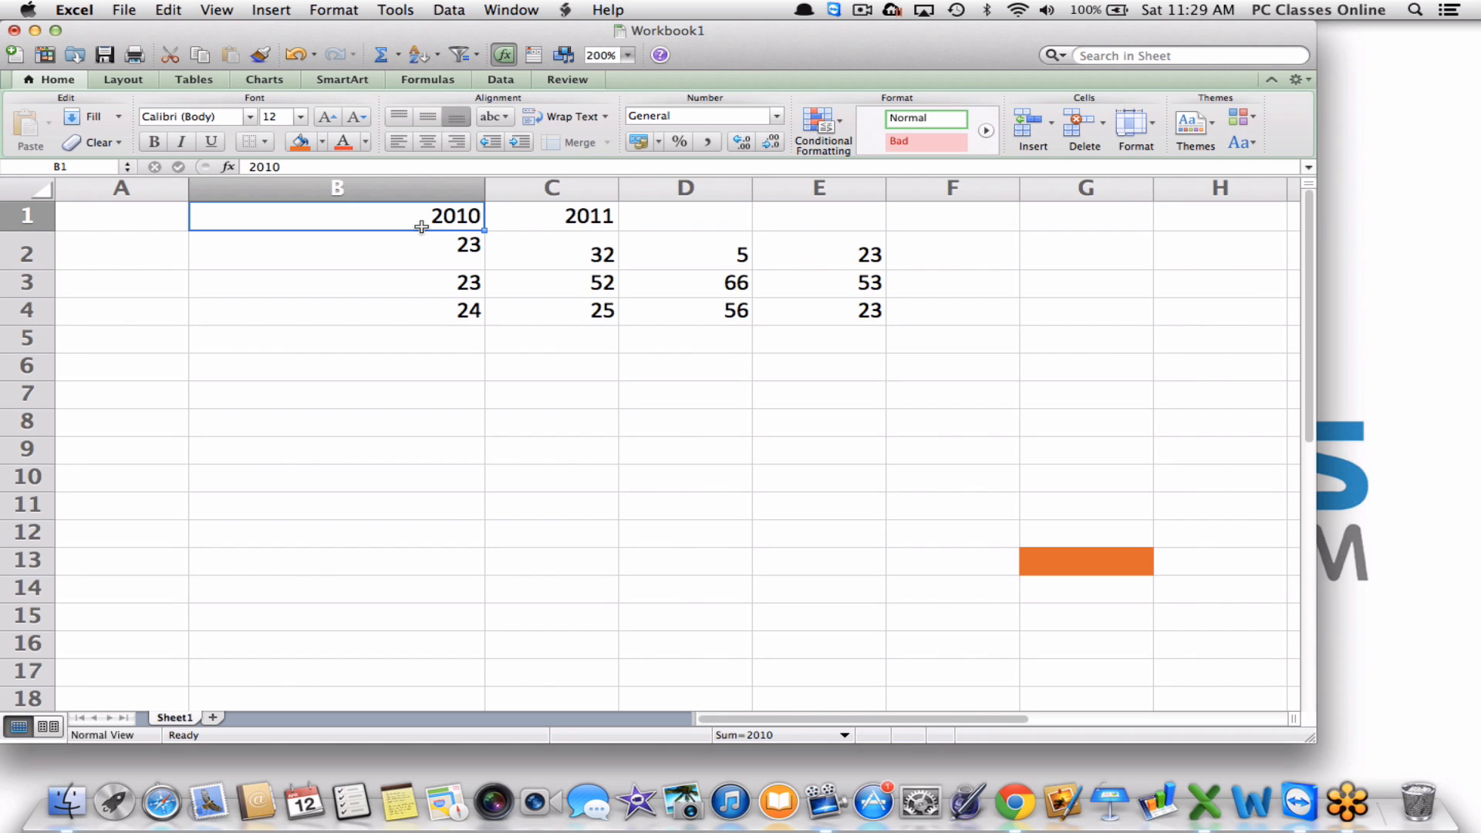
pyautogui.keyDown('shift'); pyautogui.click(532, 221); pyautogui.keyUp('shift')
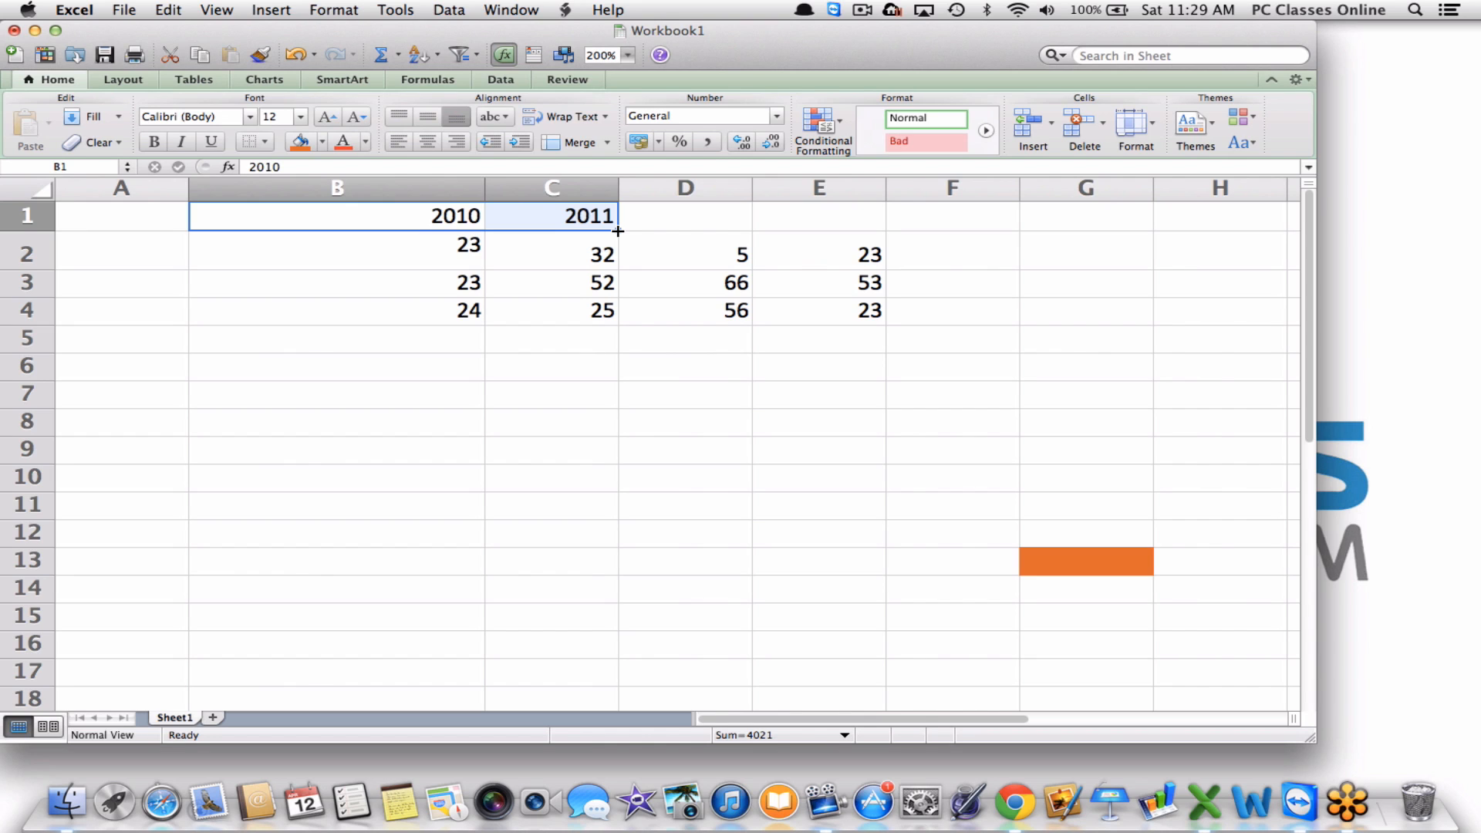
pyautogui.moveTo(618, 231); pyautogui.dragTo(1321, 230)
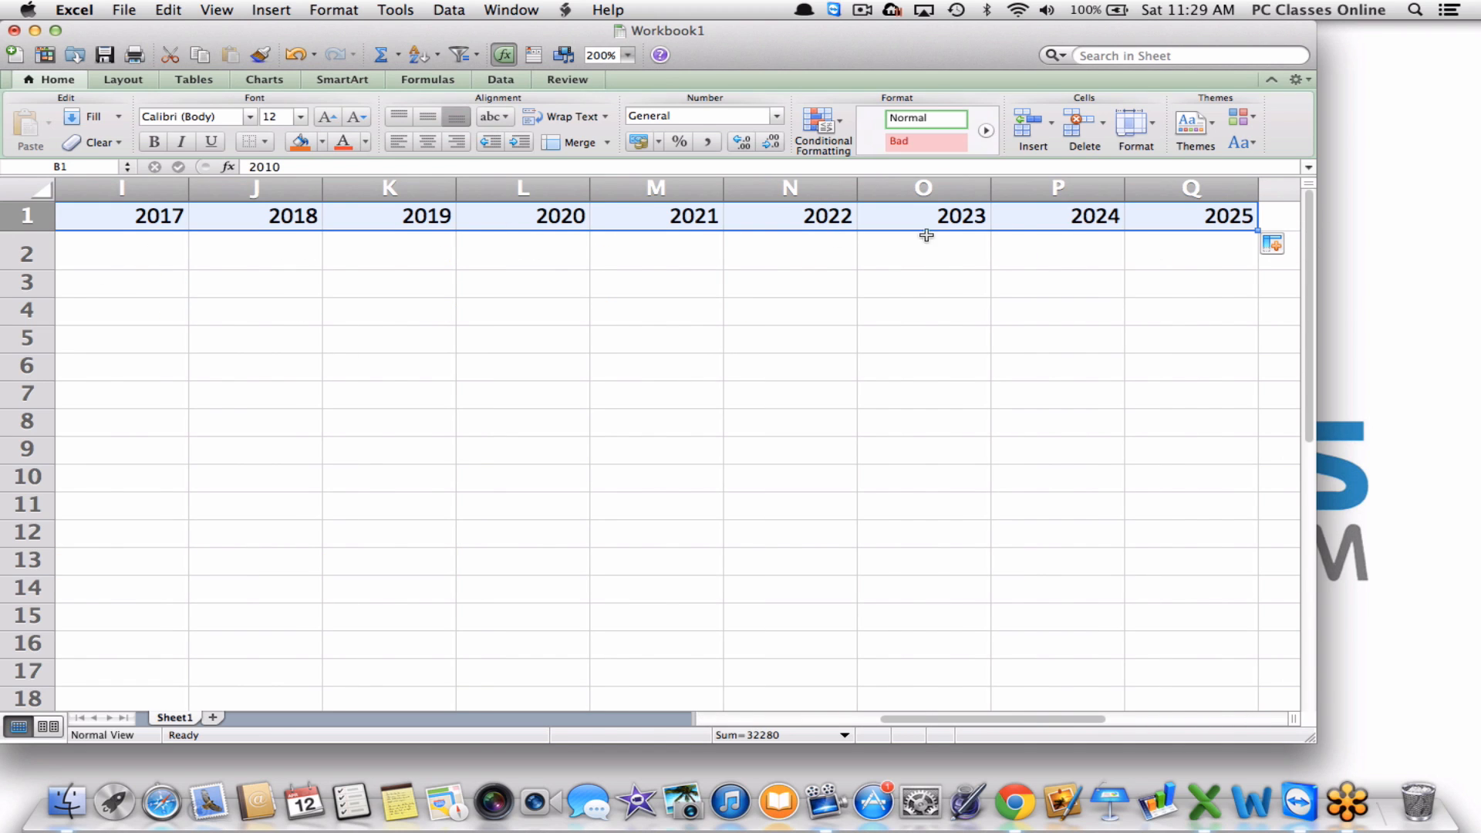
pyautogui.hscroll(-10, 1017, 234)
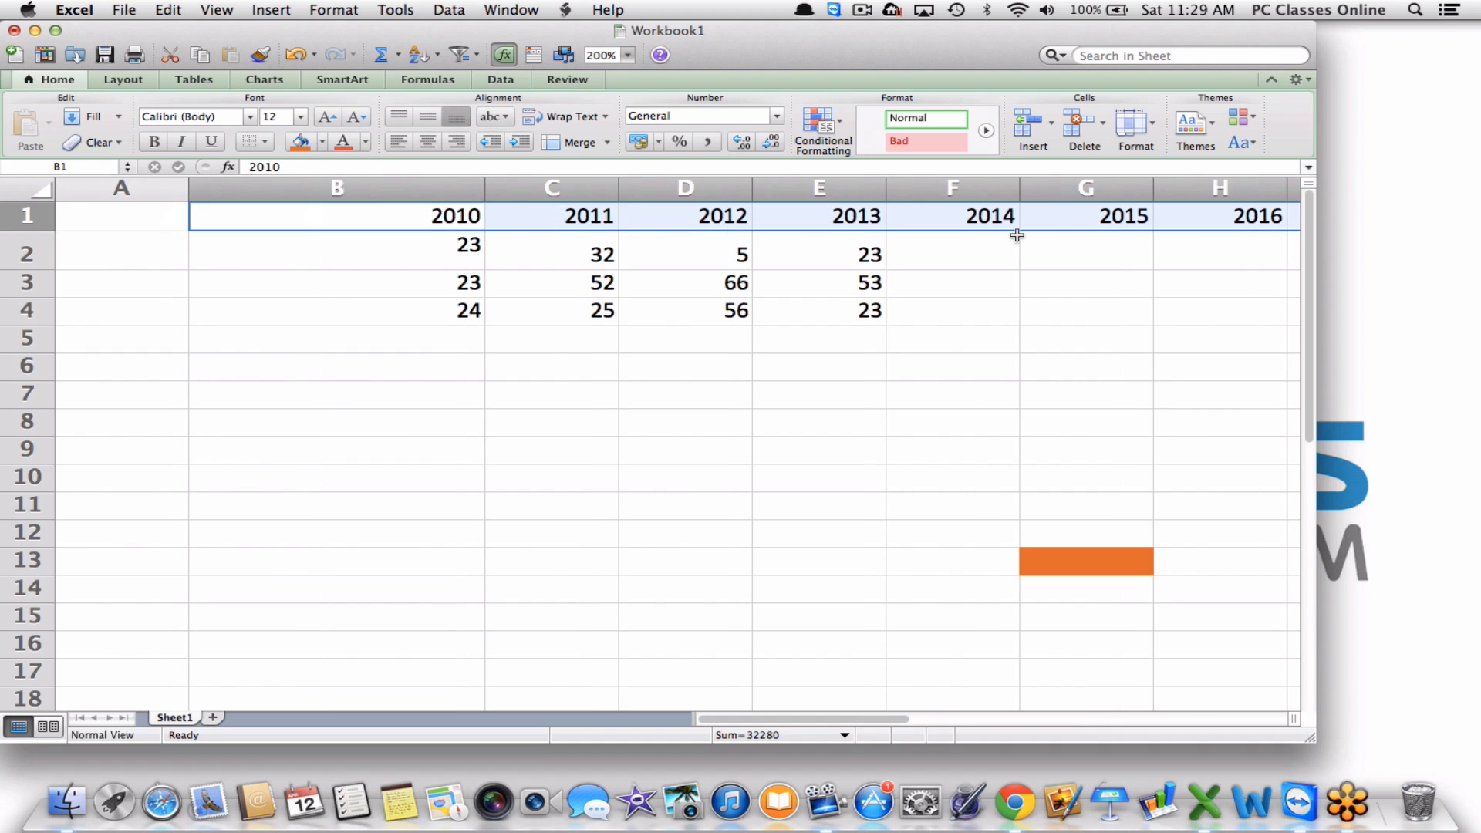
pyautogui.click(803, 279)
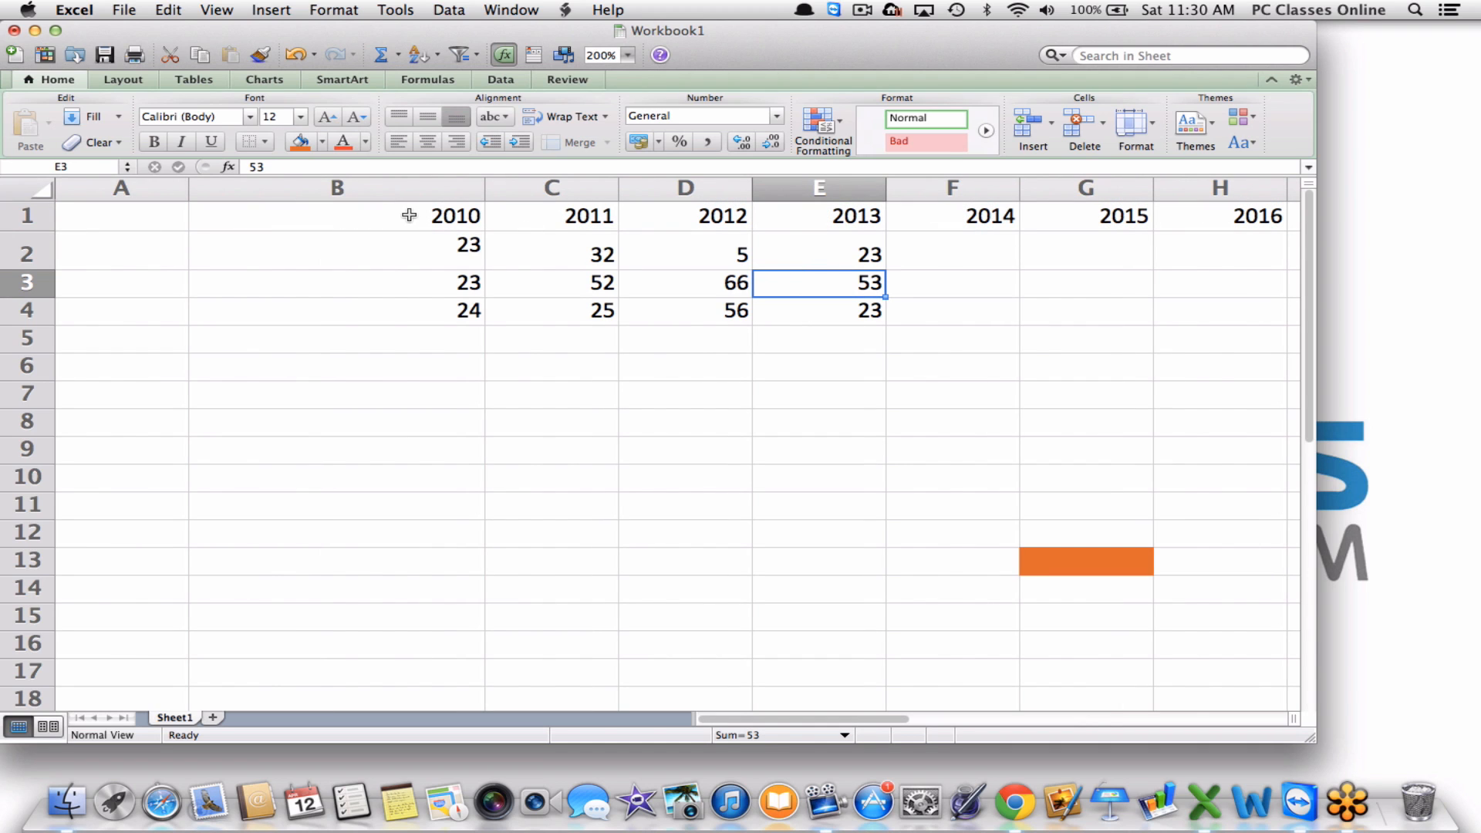
# Label A2:A4 as Jan, Feb and March, and narrow column B to width 11.67.
pyautogui.doubleClick(163, 264)
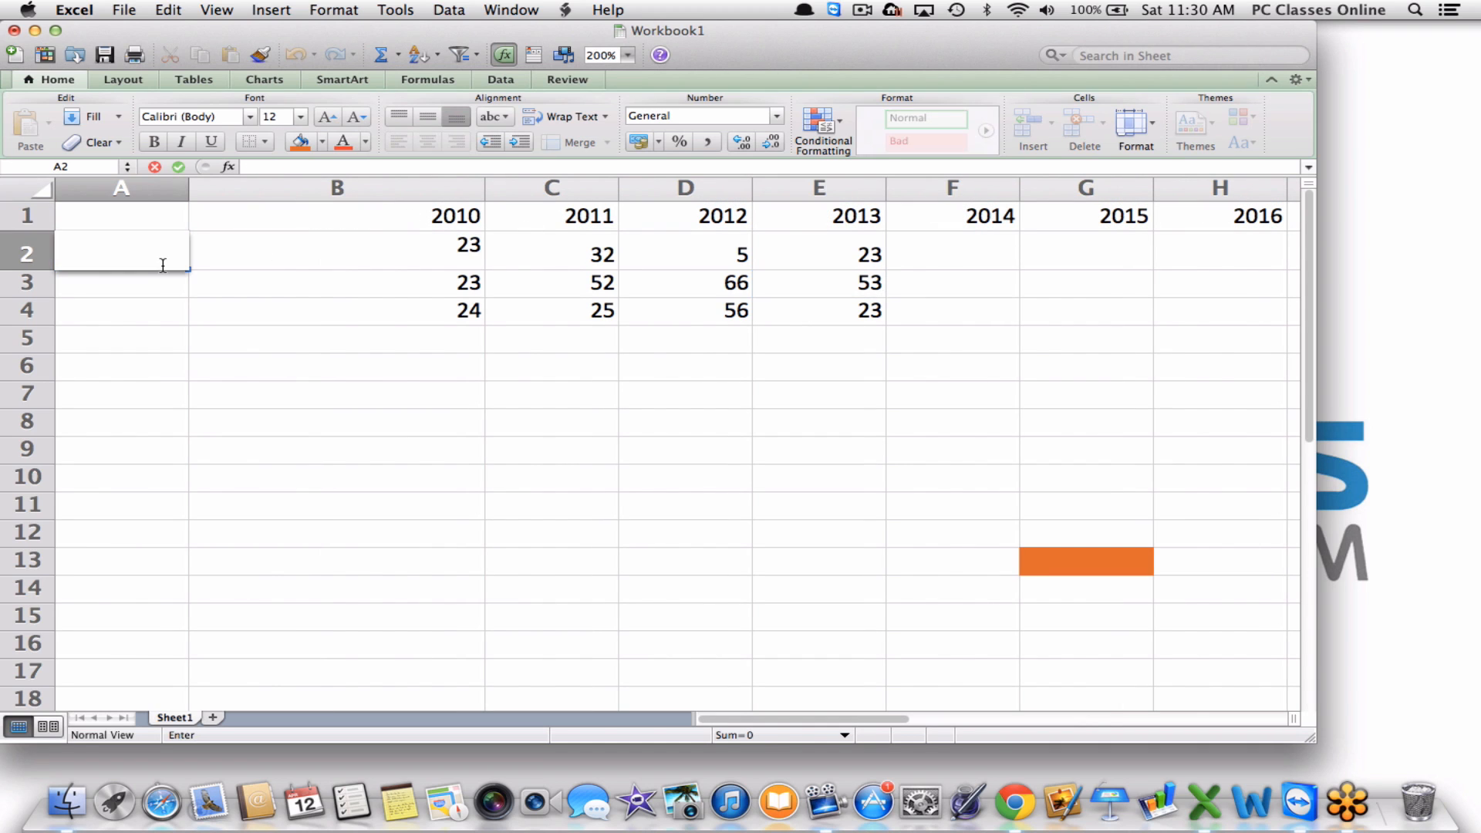
pyautogui.write('Jan')
pyautogui.press('Return')
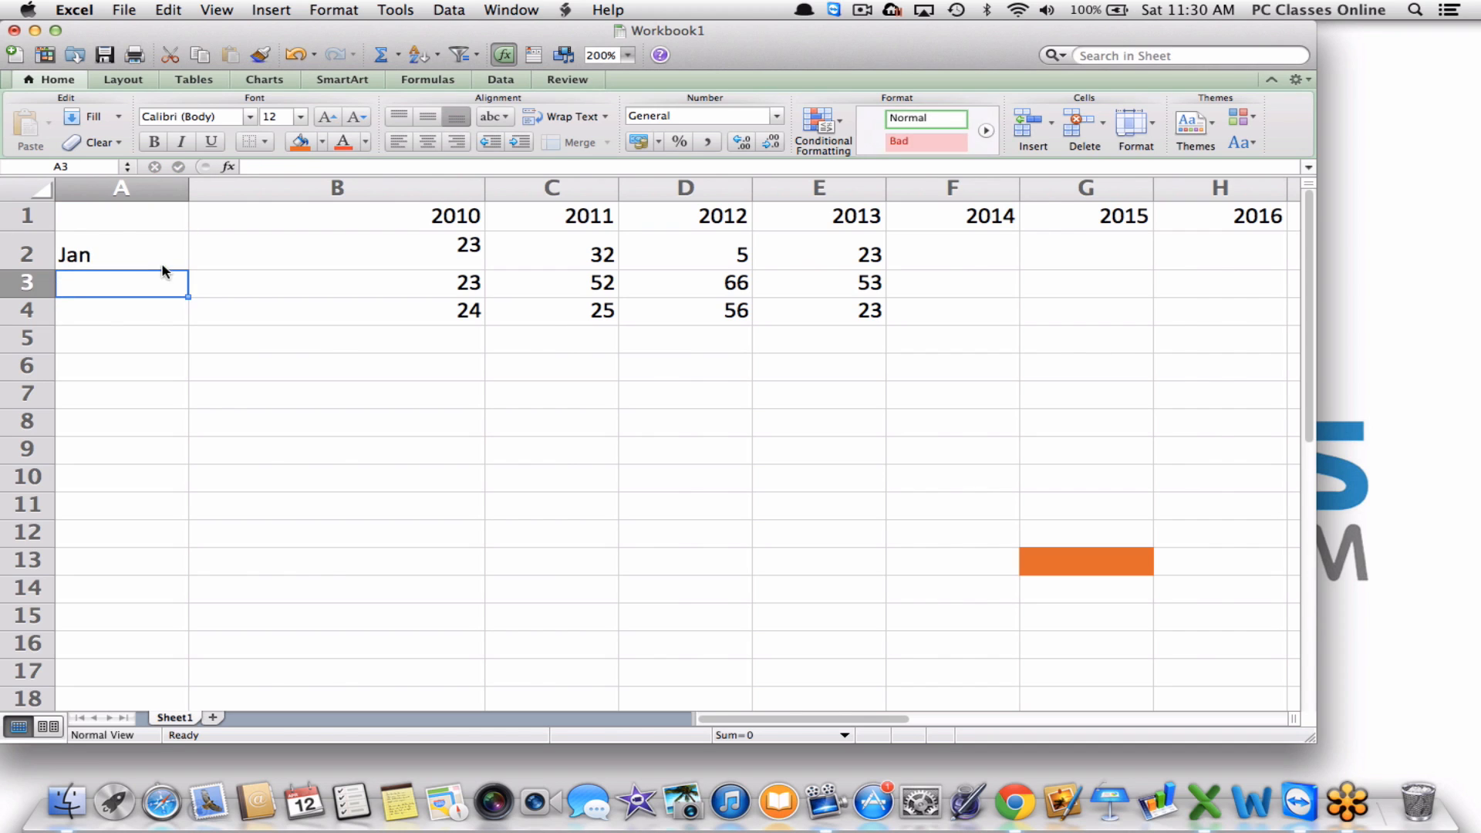
pyautogui.write('Feb')
pyautogui.press('Return')
pyautogui.write('March')
pyautogui.press('Return')
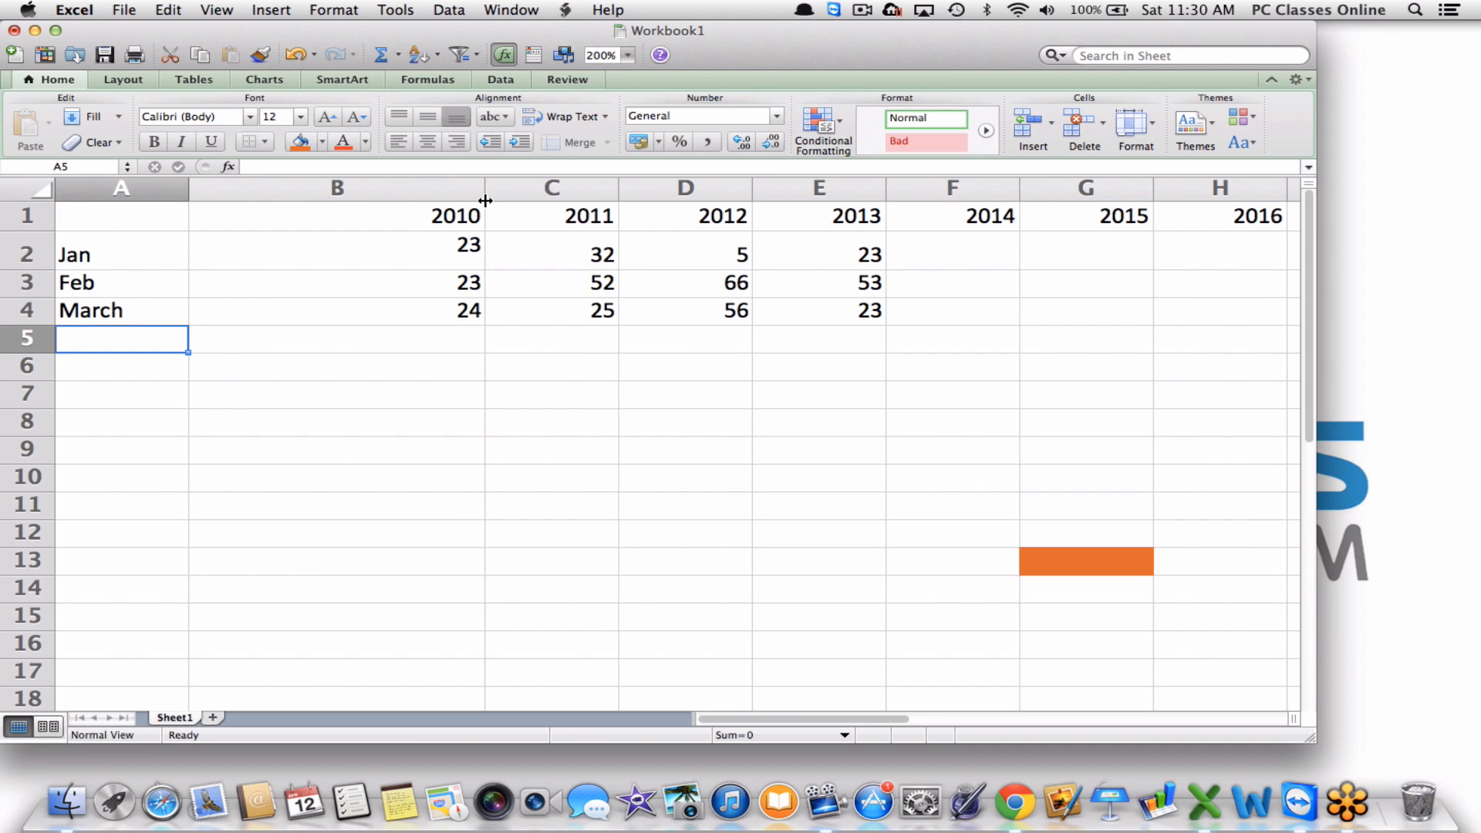
pyautogui.moveTo(485, 193); pyautogui.dragTo(342, 193)
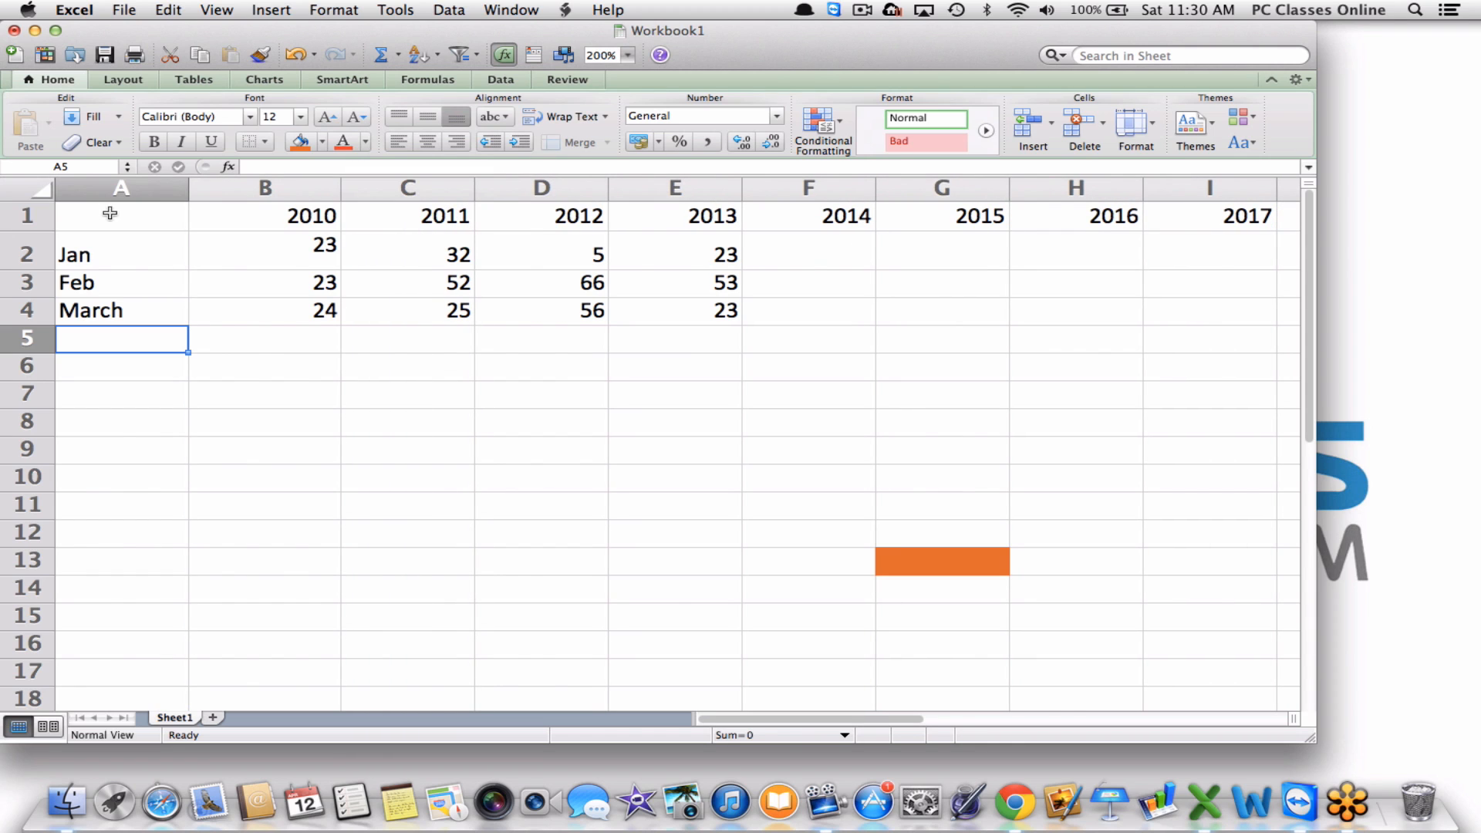
pyautogui.moveTo(116, 212); pyautogui.dragTo(644, 309)
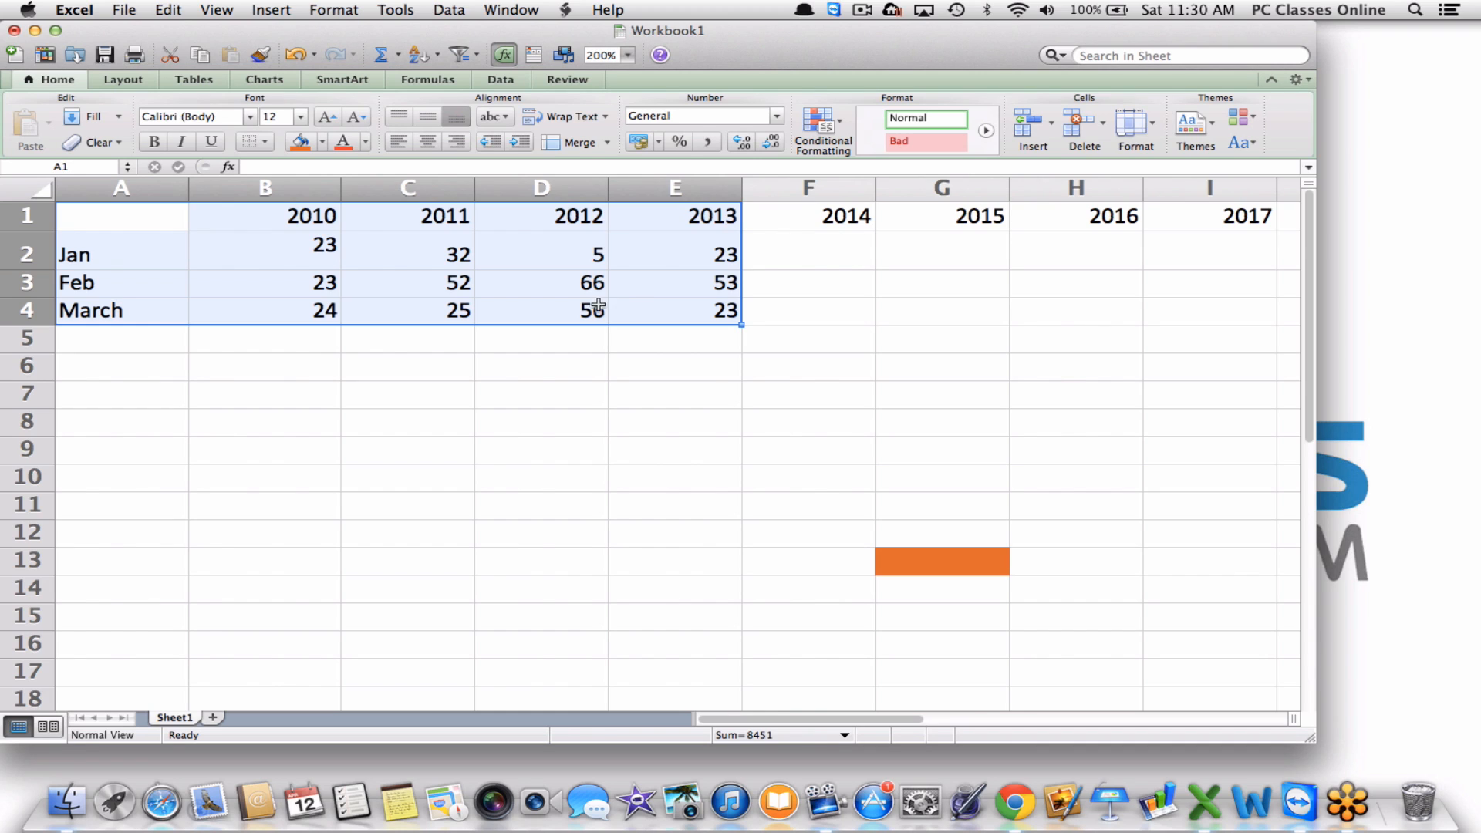
# Insert a 3-D Area chart of the table from the chart gallery, then delete it.
pyautogui.click(265, 79)
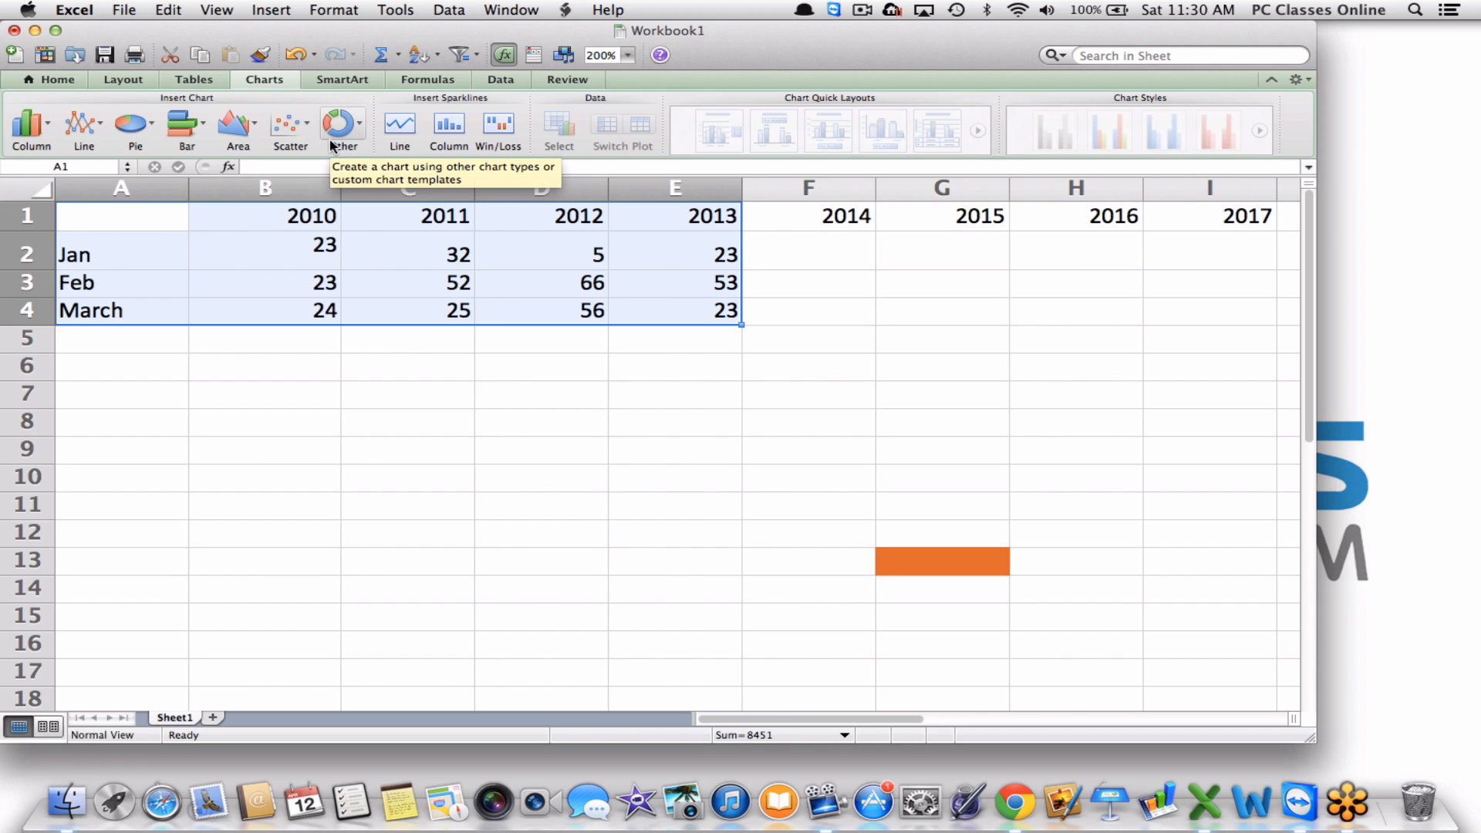
pyautogui.click(133, 126)
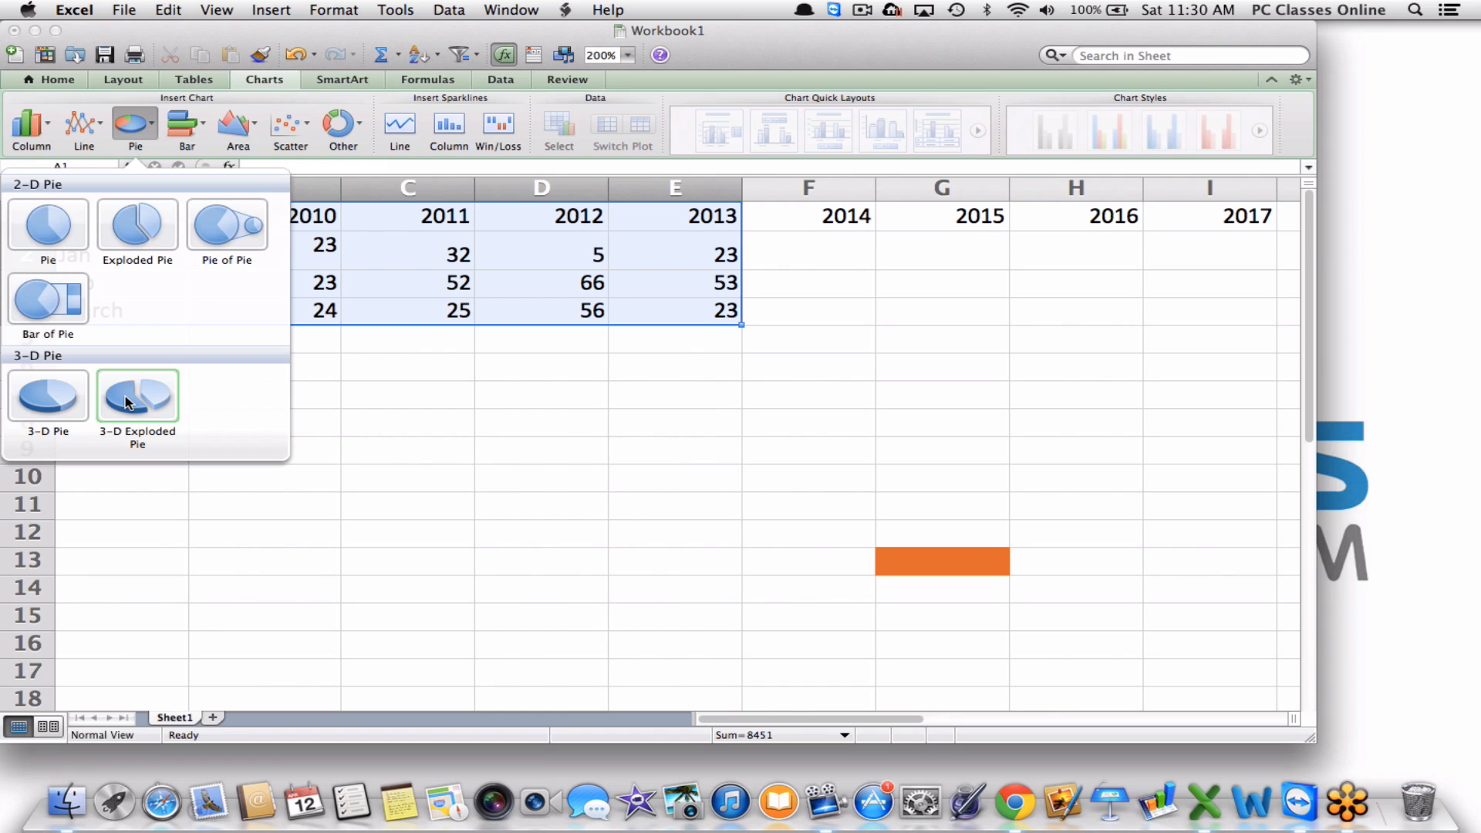
pyautogui.click(132, 122)
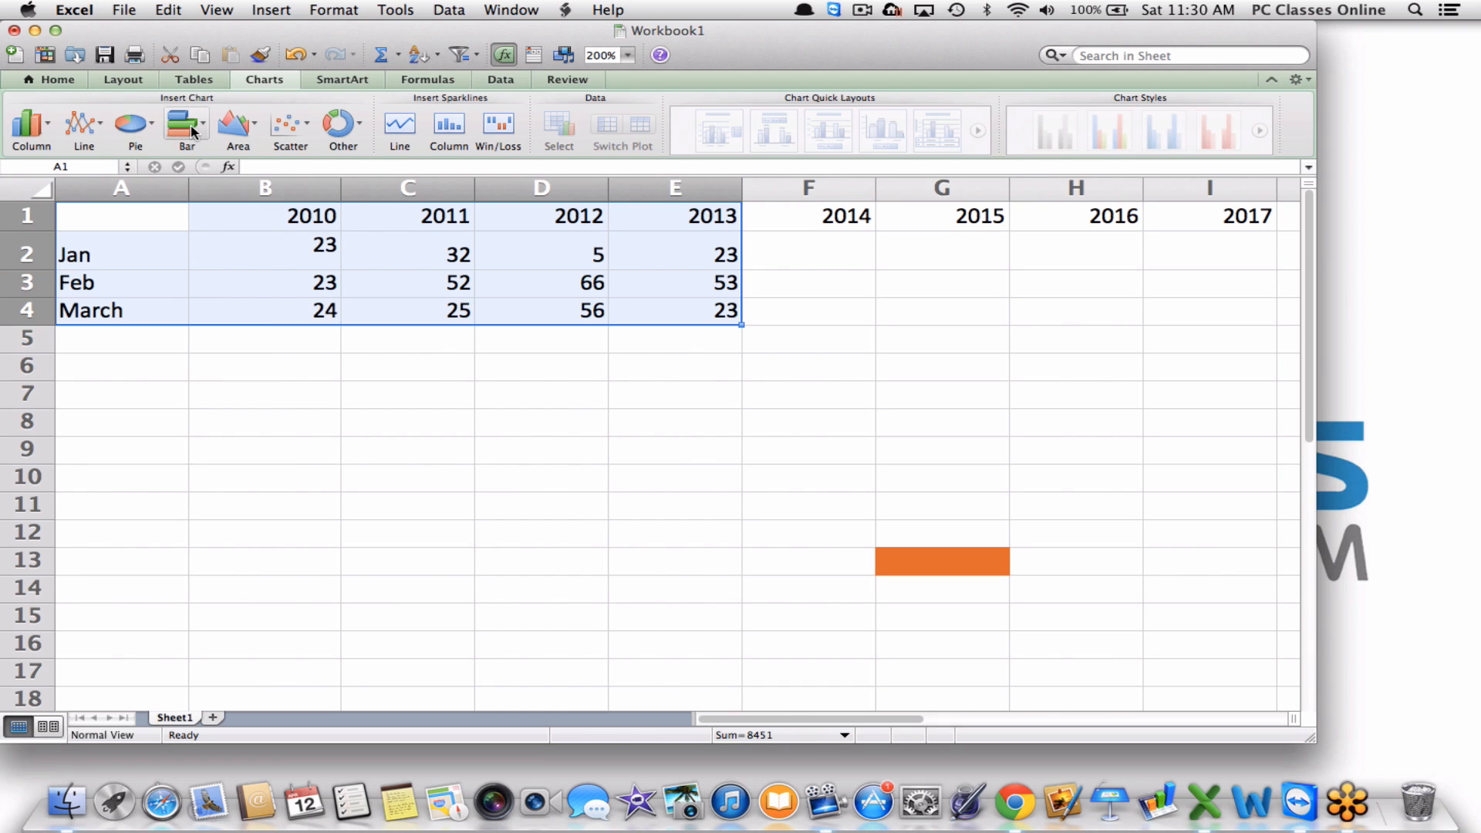
pyautogui.click(246, 137)
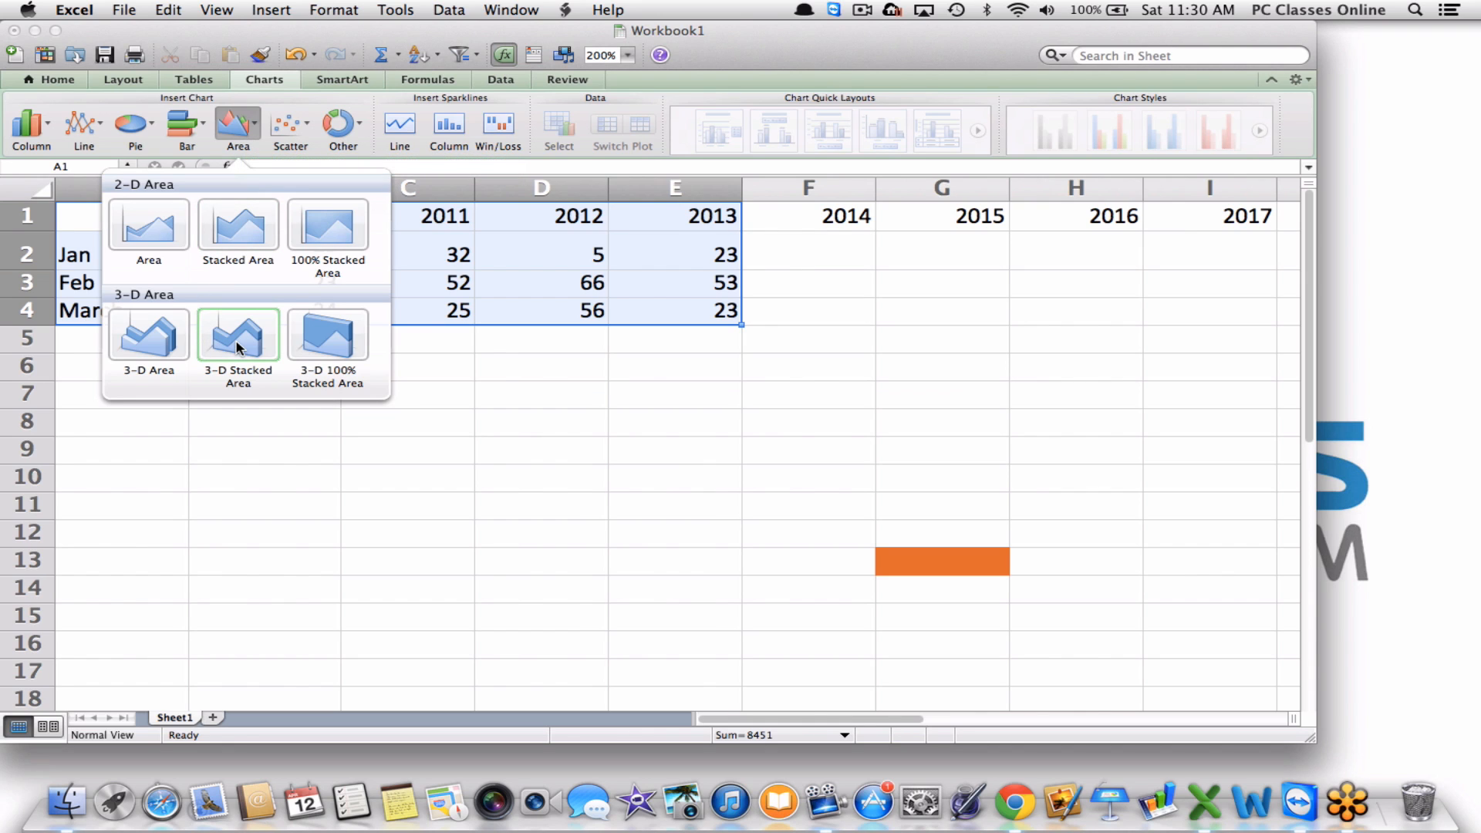
pyautogui.click(149, 340)
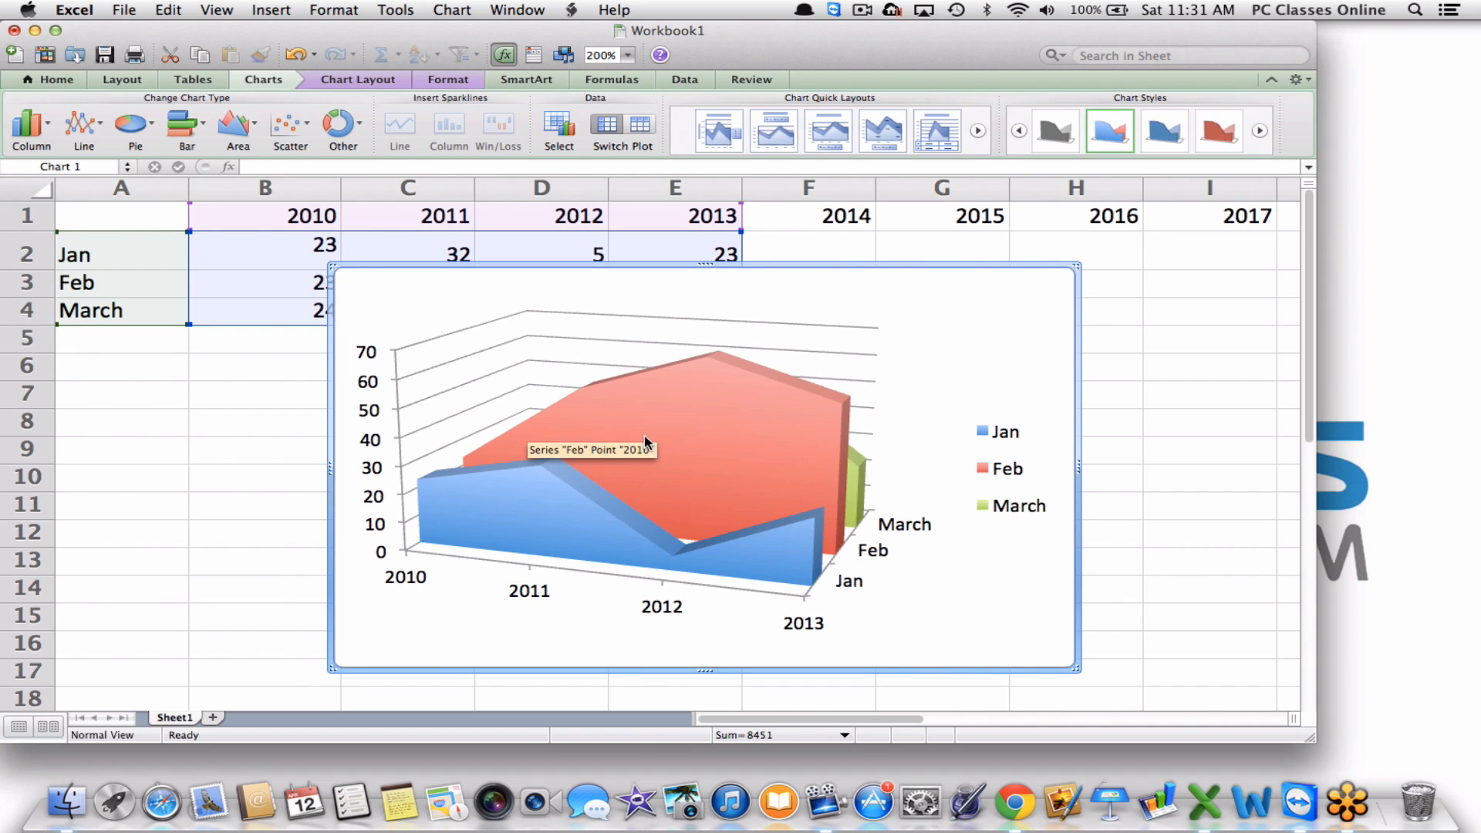
pyautogui.press('Delete')
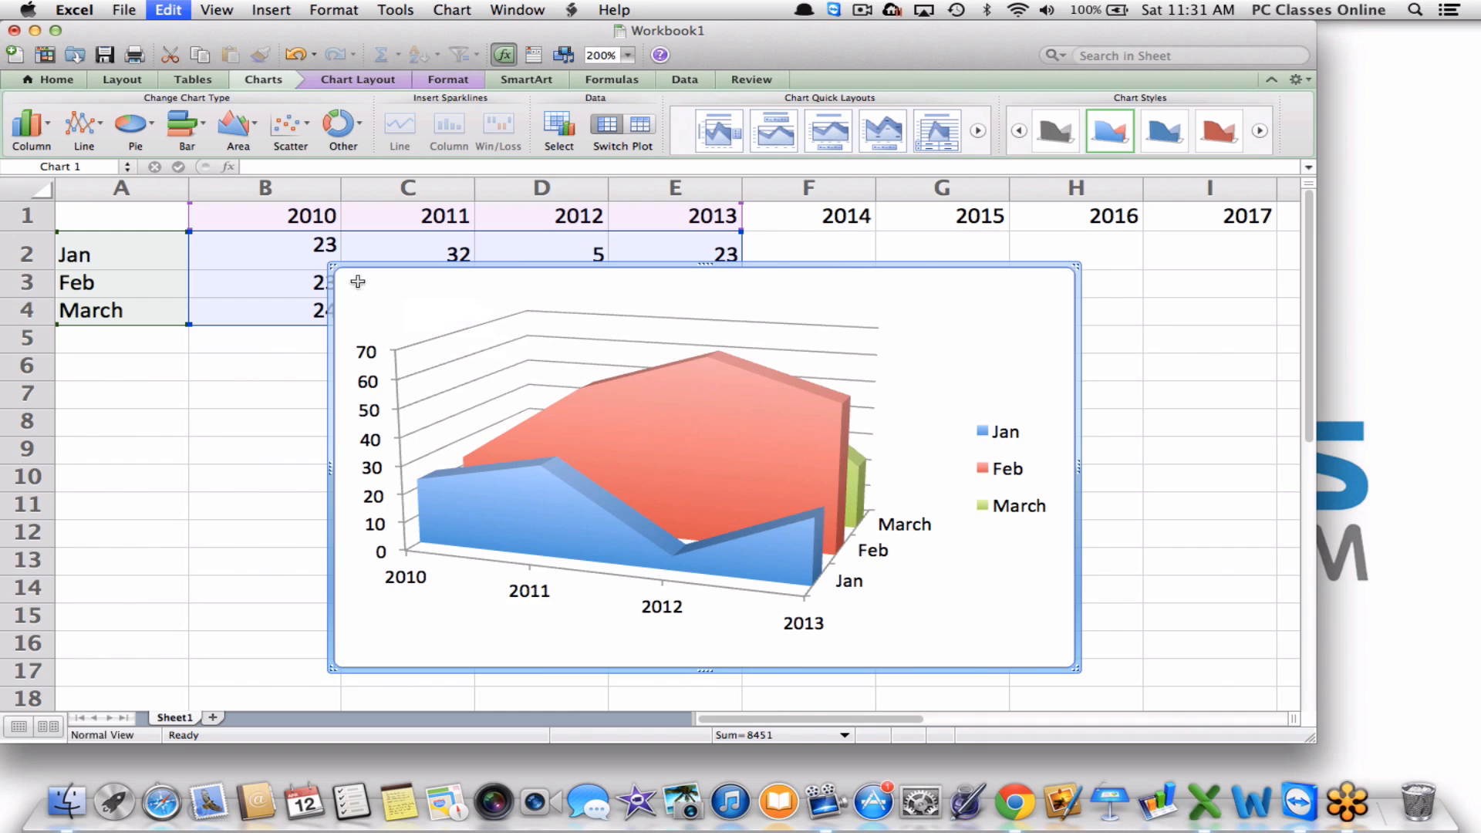
# Insert a 3-D clustered column chart of the data and change B2 (2010 Jan) to 54.
pyautogui.click(31, 124)
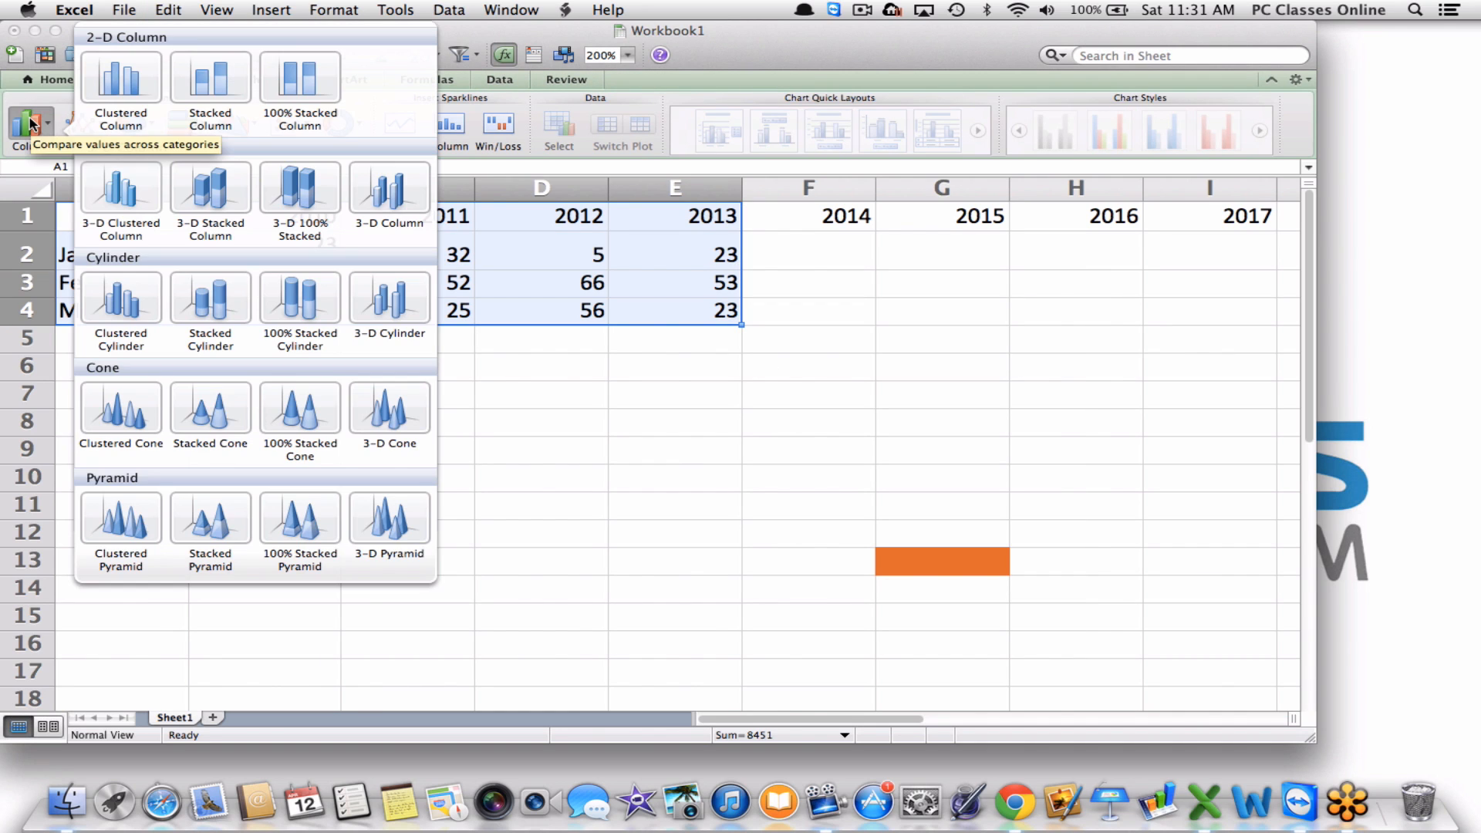
pyautogui.click(121, 187)
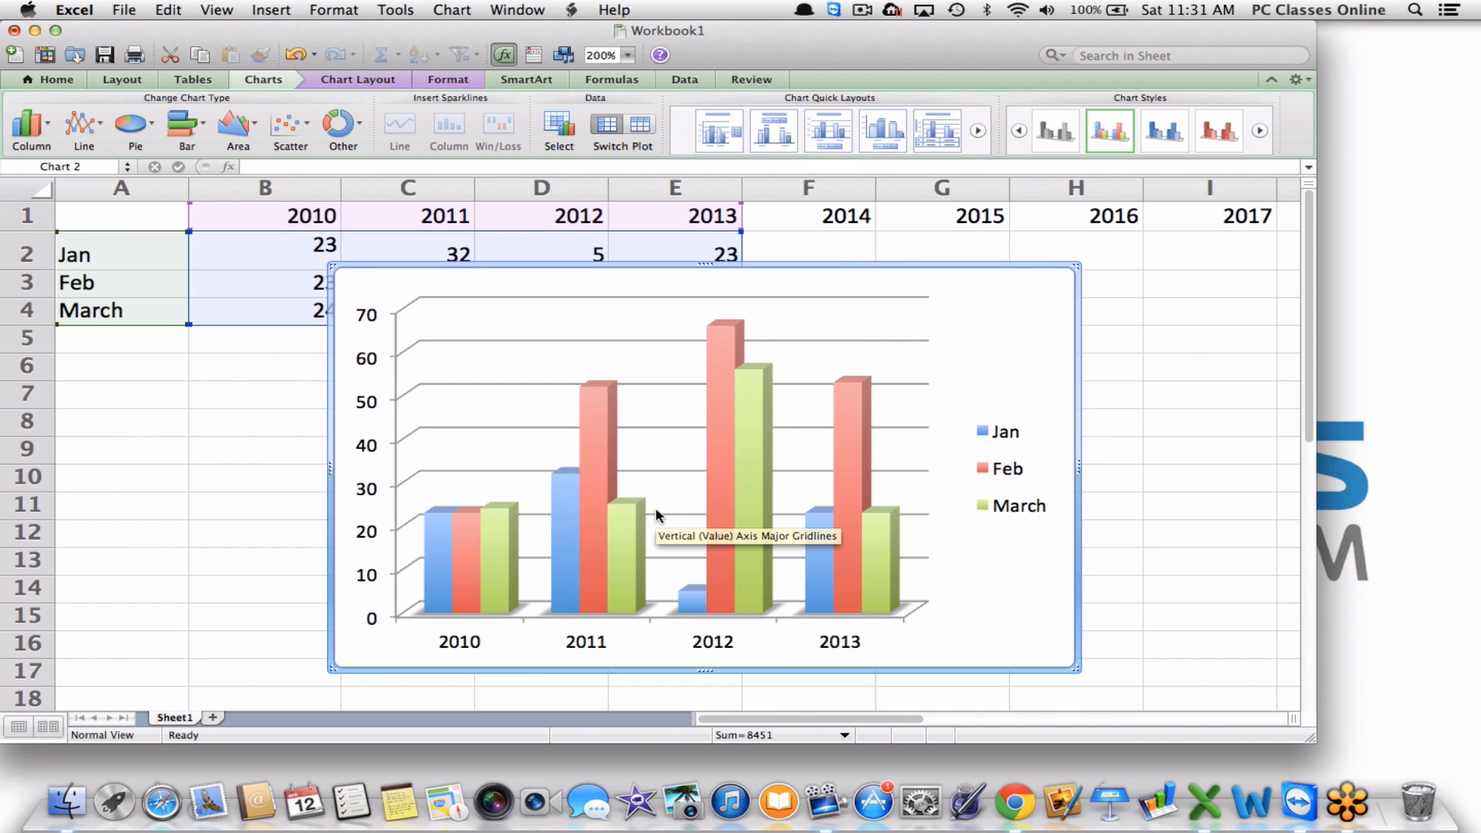
pyautogui.click(219, 241)
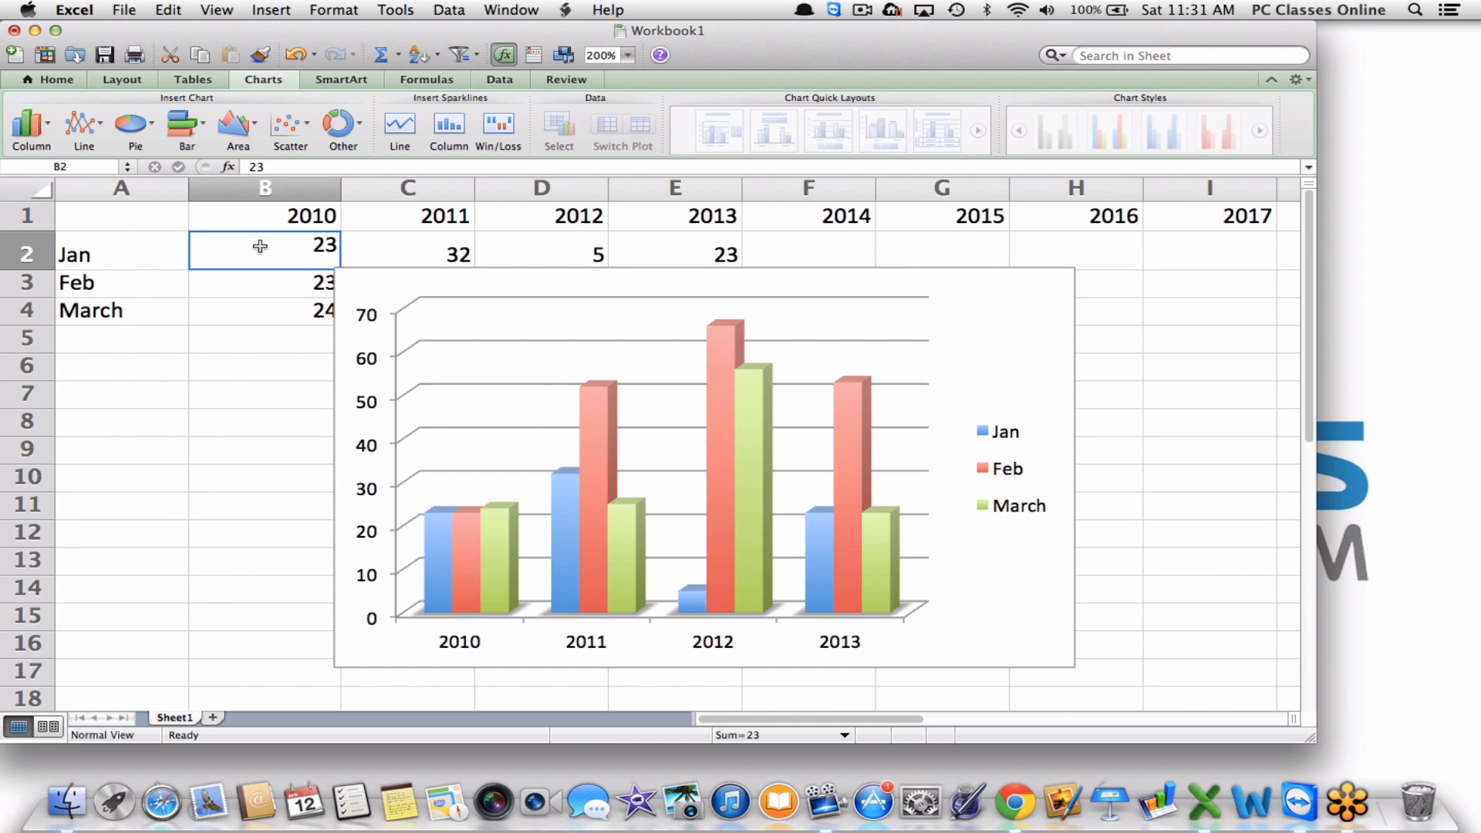
pyautogui.write('54')
pyautogui.press('Return')
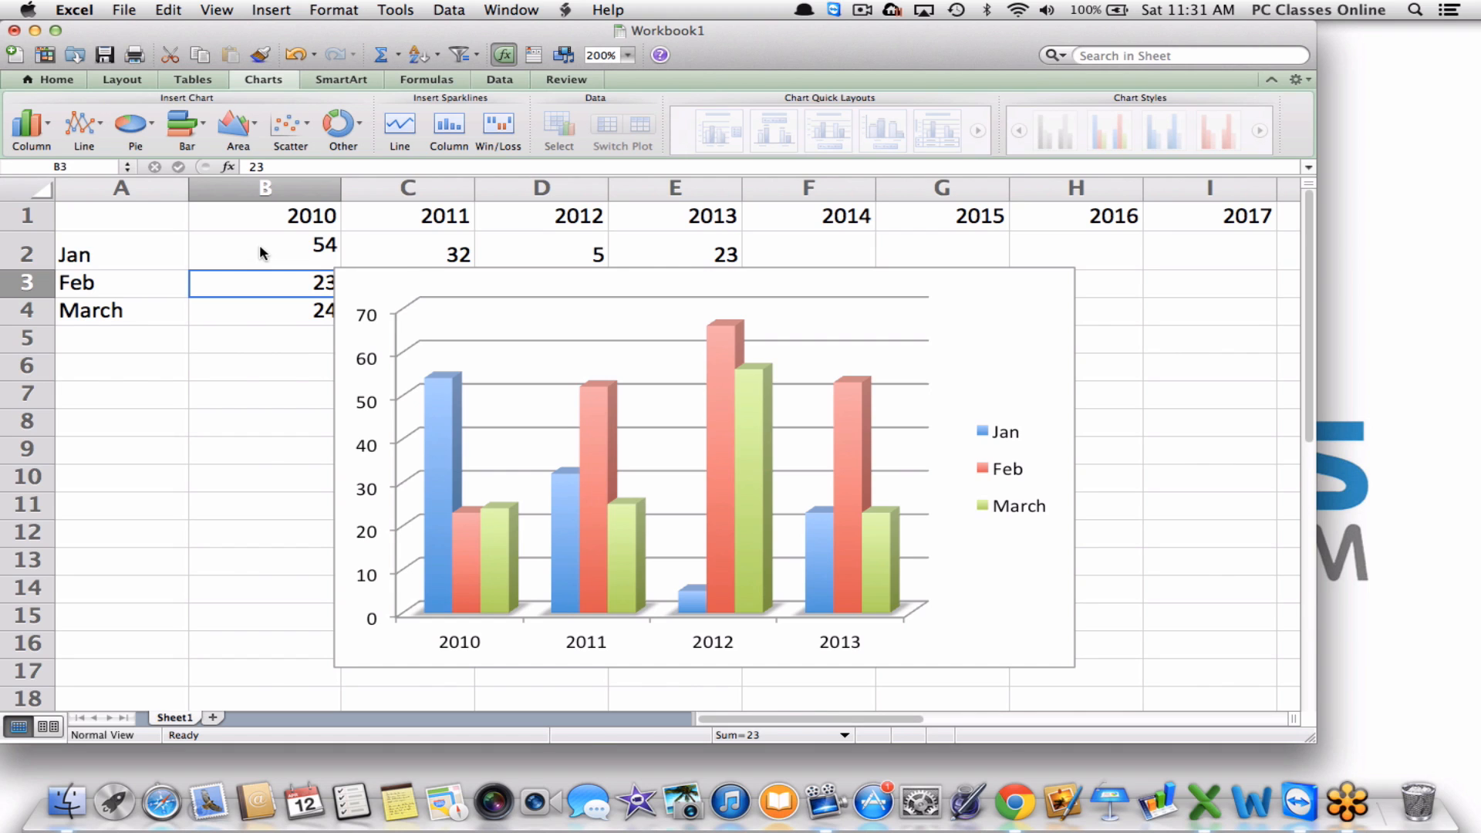
# Move the chart below the data table and shrink it to end near column D.
pyautogui.click(688, 370)
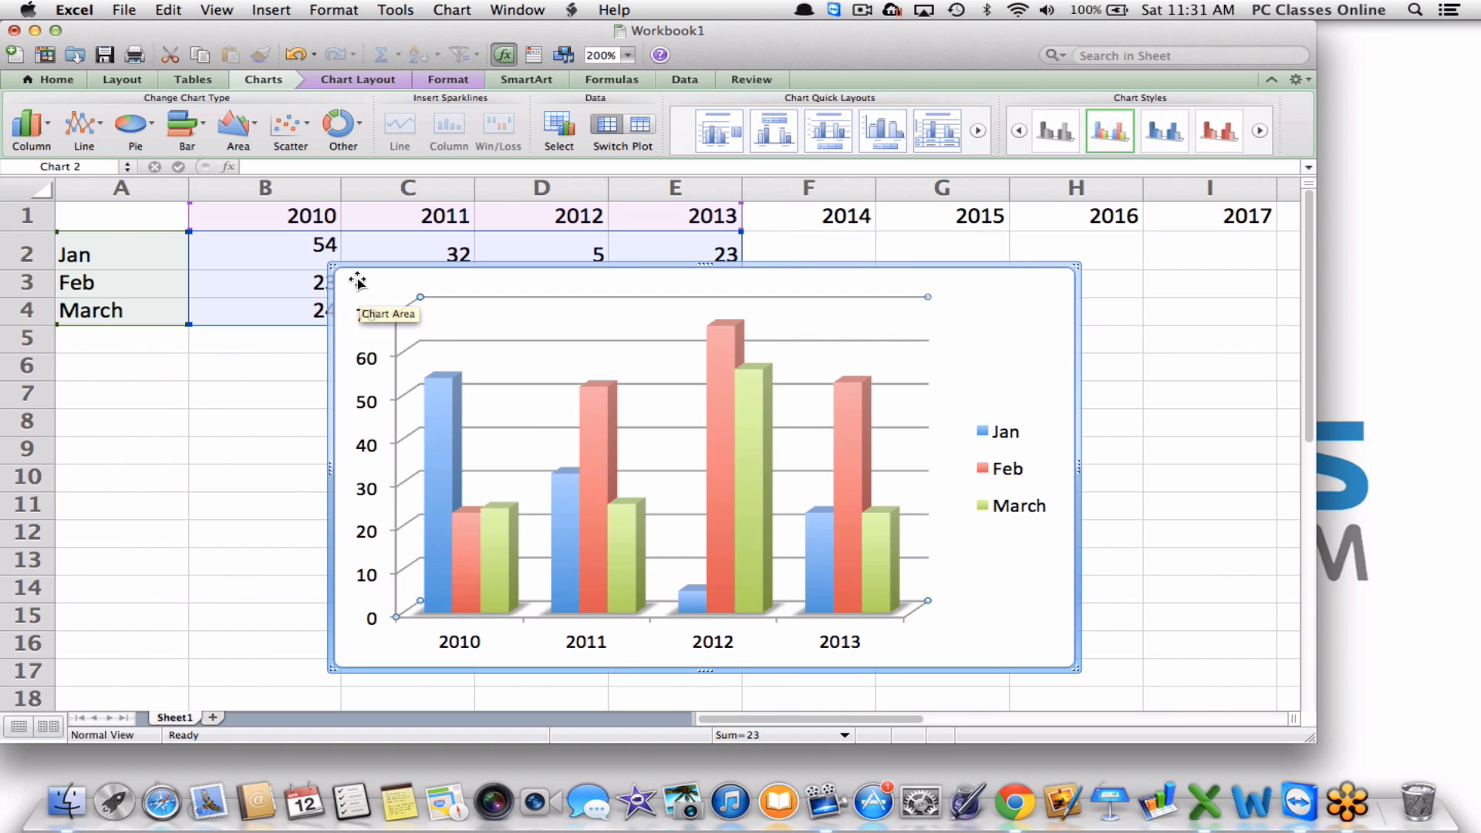
pyautogui.moveTo(357, 281); pyautogui.dragTo(112, 355)
pyautogui.scroll(-5, 113, 354)
pyautogui.scroll(5, 113, 354)
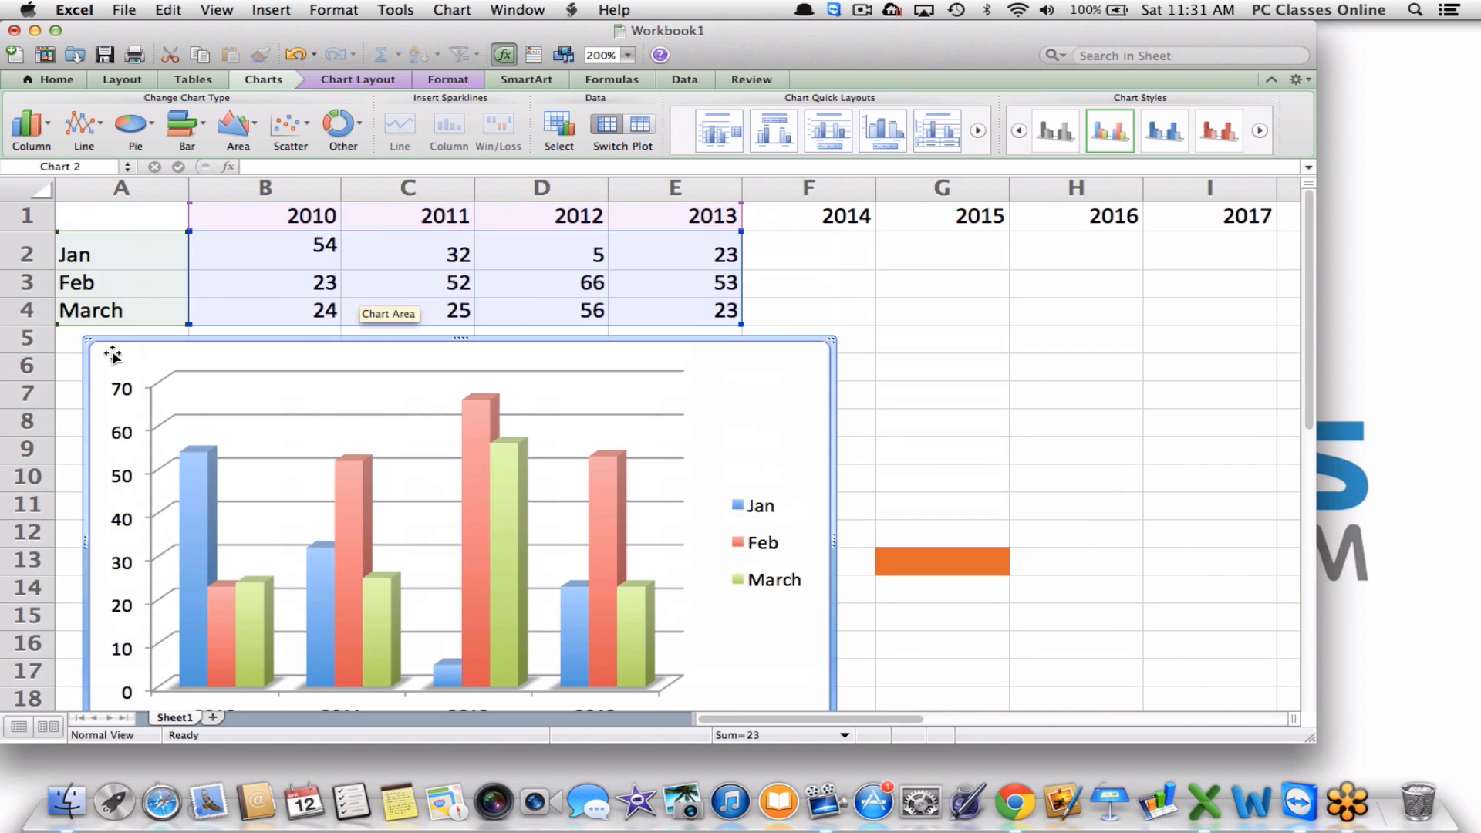
pyautogui.scroll(-2, 113, 355)
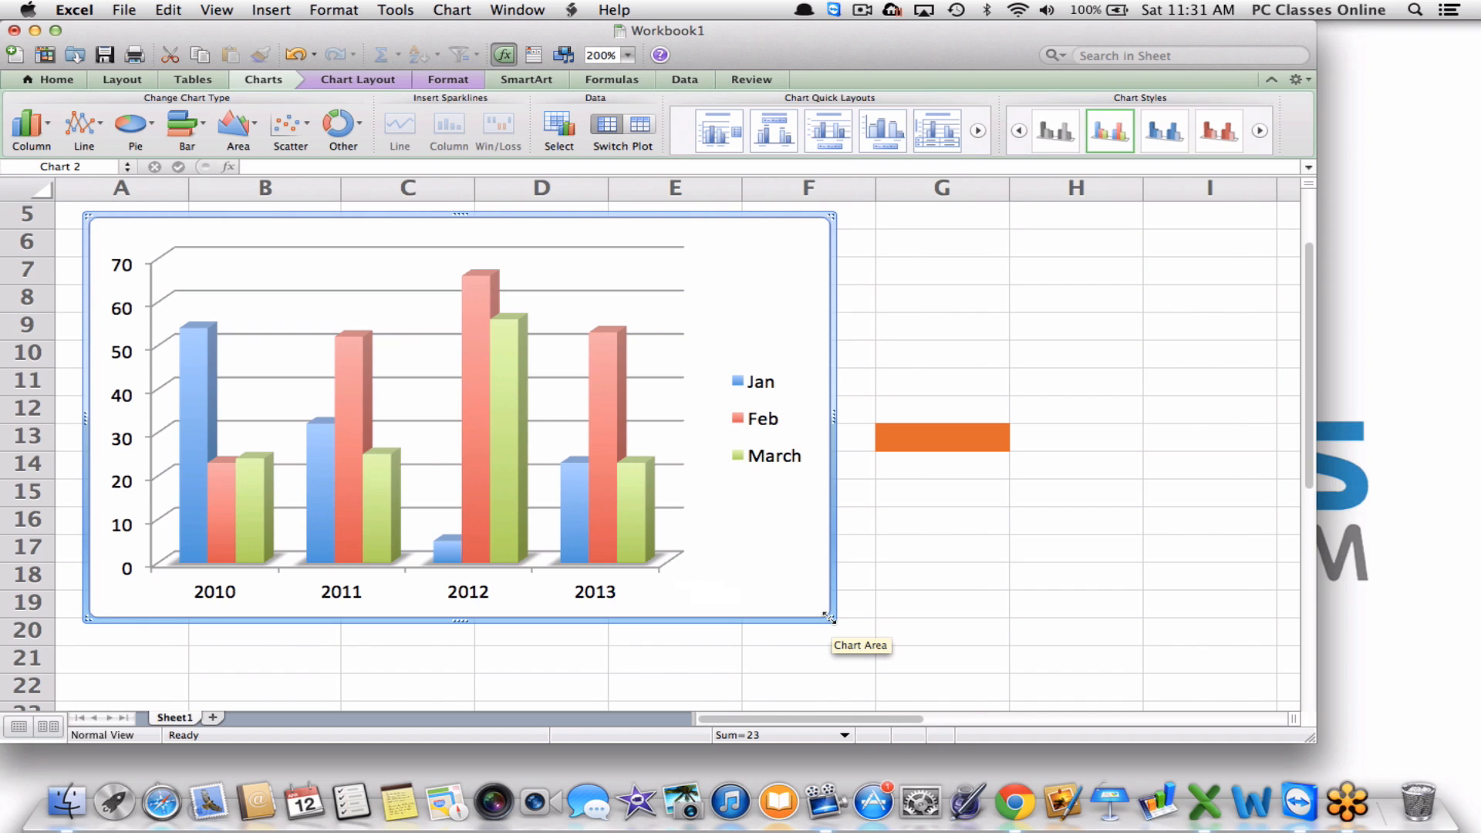
pyautogui.moveTo(829, 616); pyautogui.dragTo(682, 498)
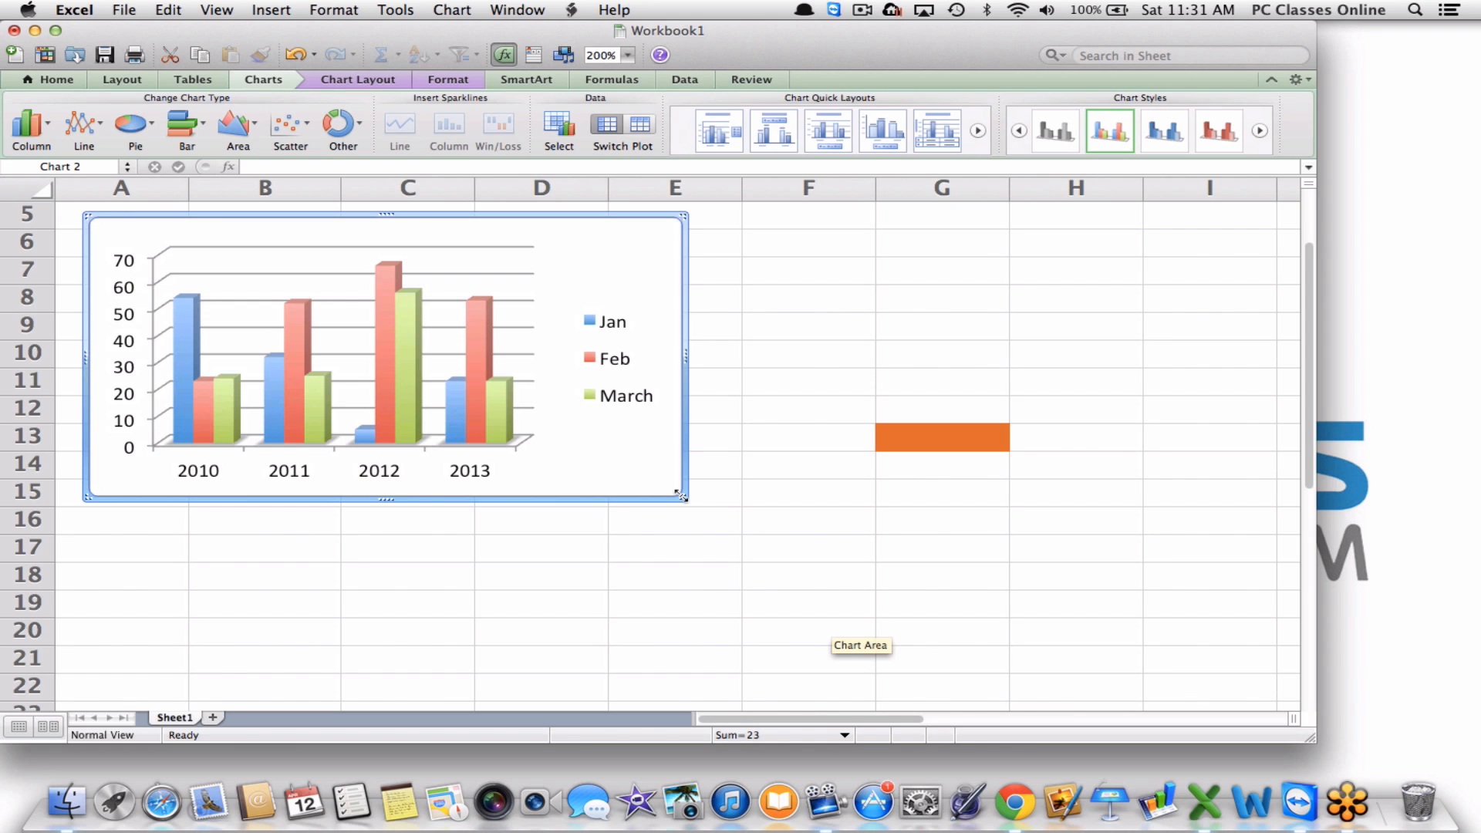
pyautogui.scroll(4, 682, 497)
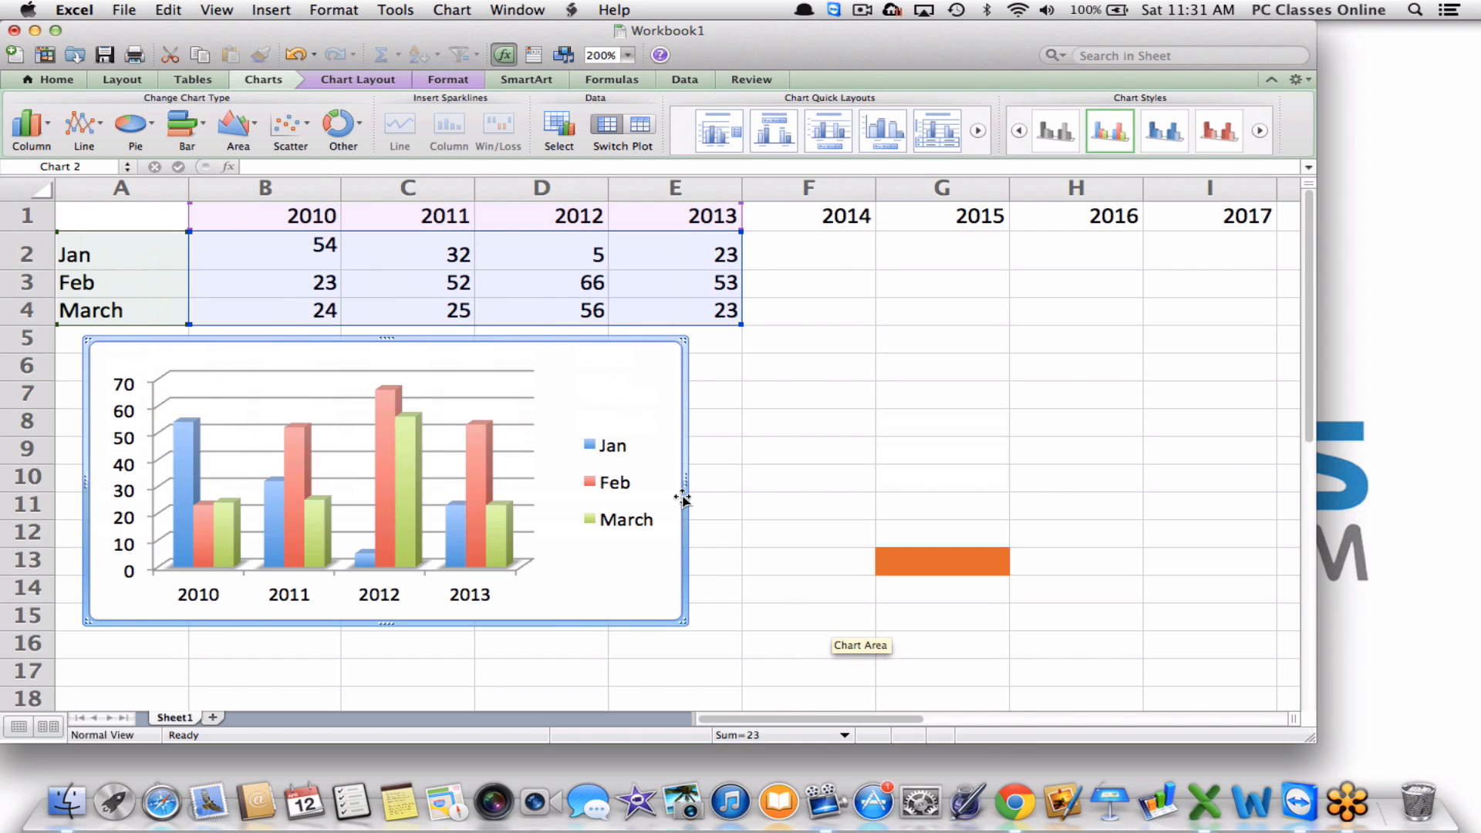
pyautogui.rightClick(558, 420)
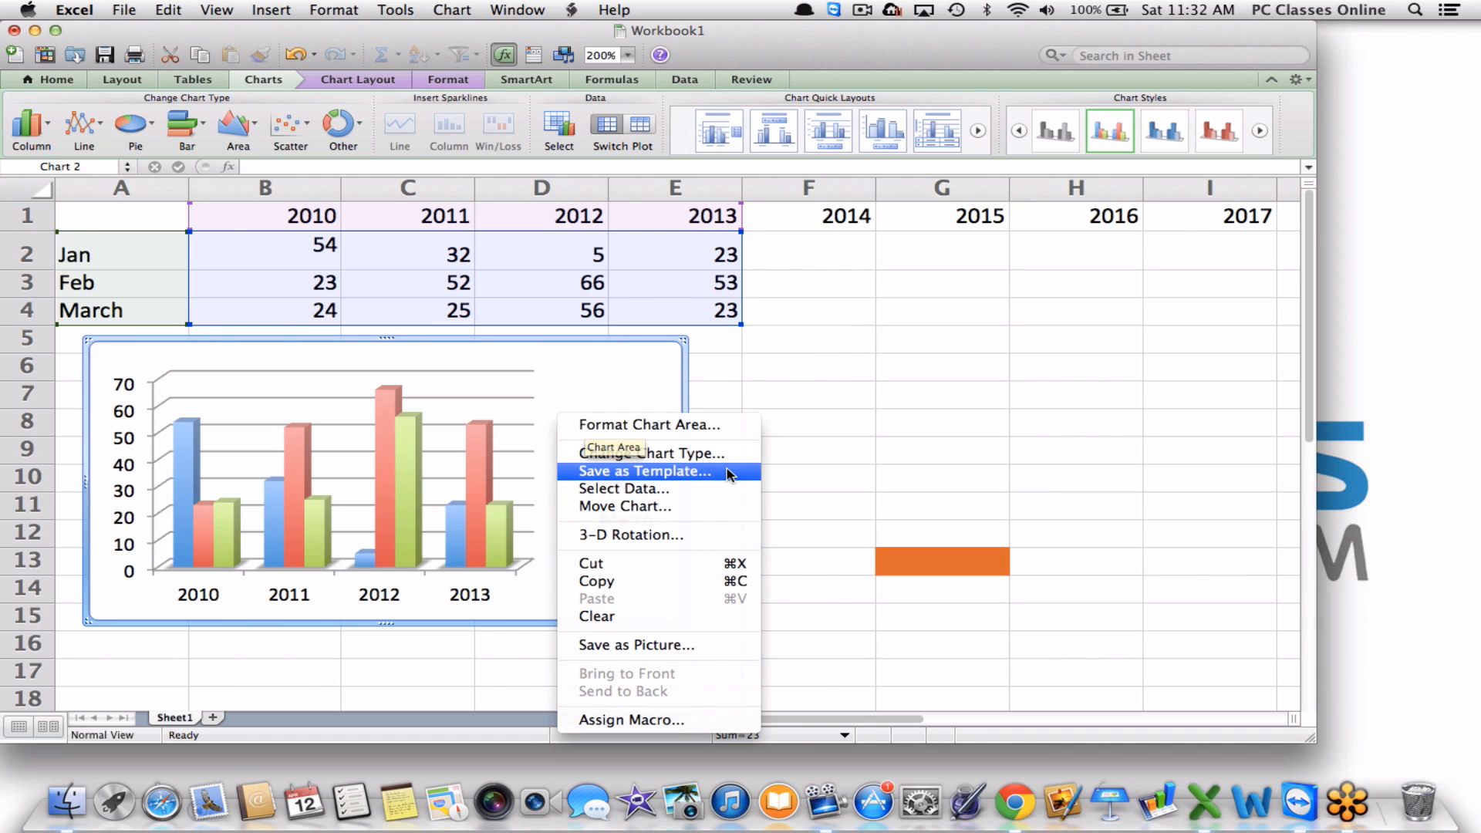
pyautogui.click(818, 400)
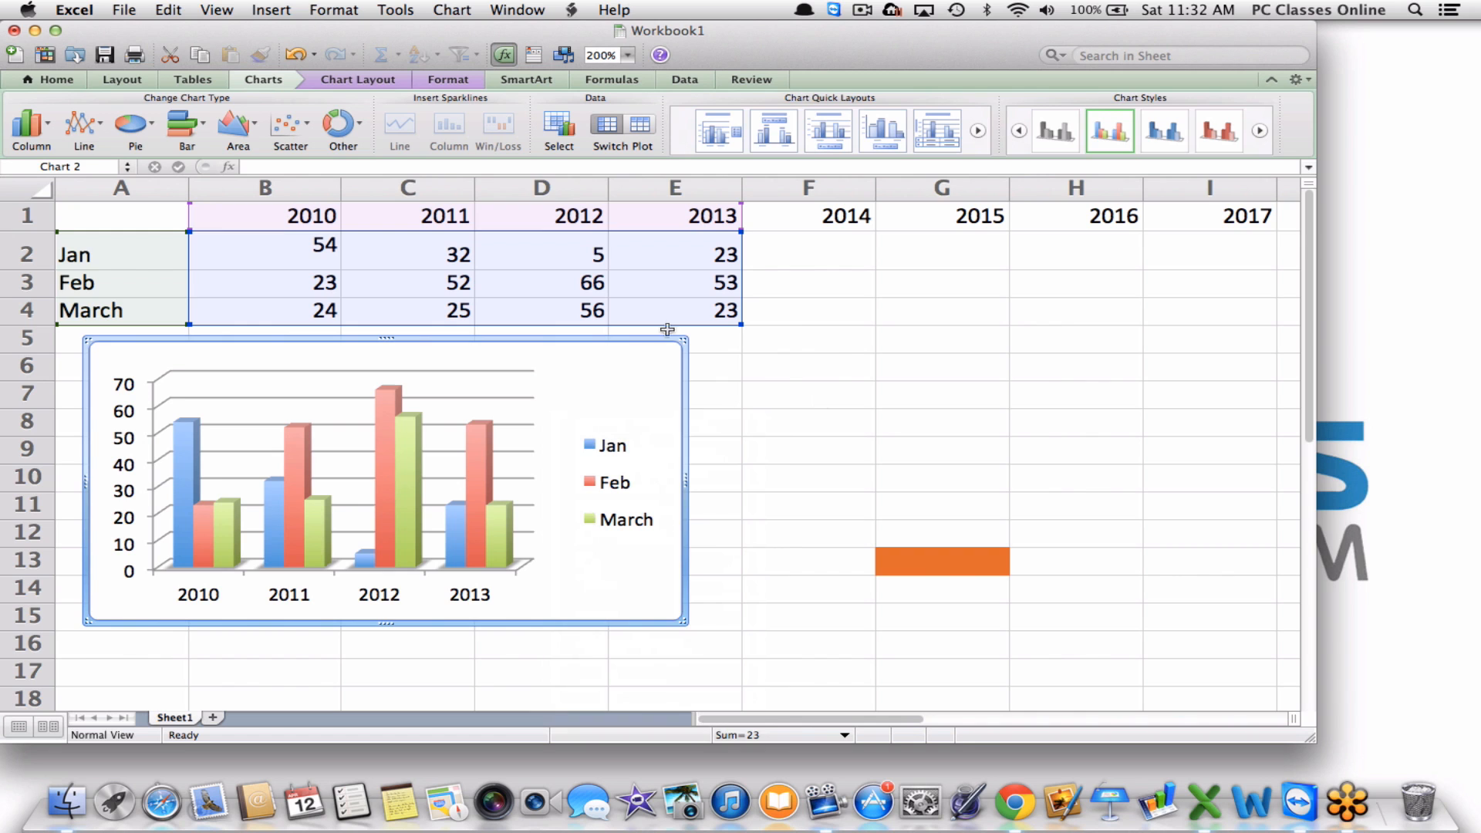
# Create a new workbook from the online Time sheets 'Employee time sheet' template and enlarge its window.
pyautogui.click(127, 9)
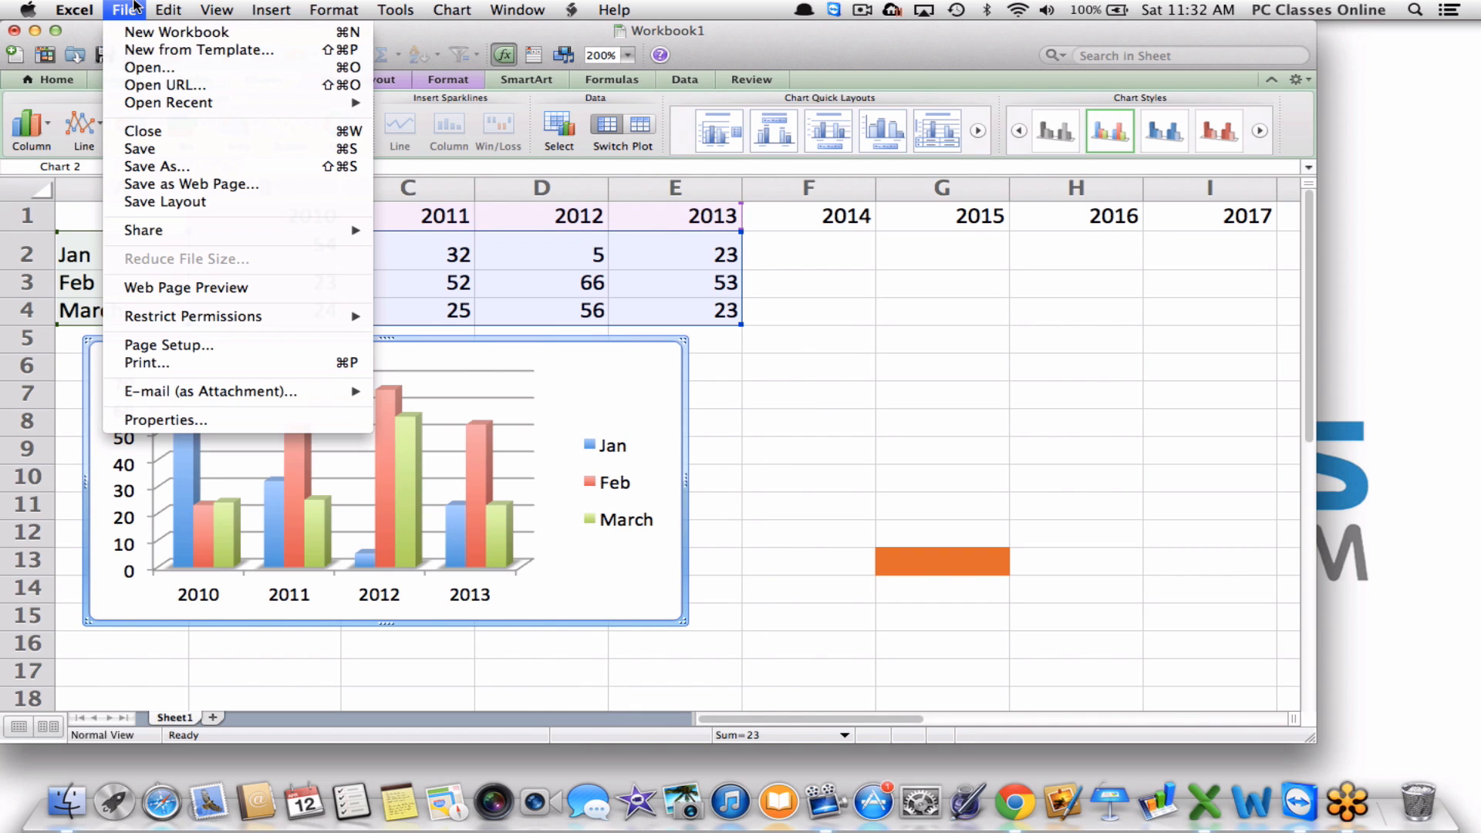
pyautogui.click(136, 51)
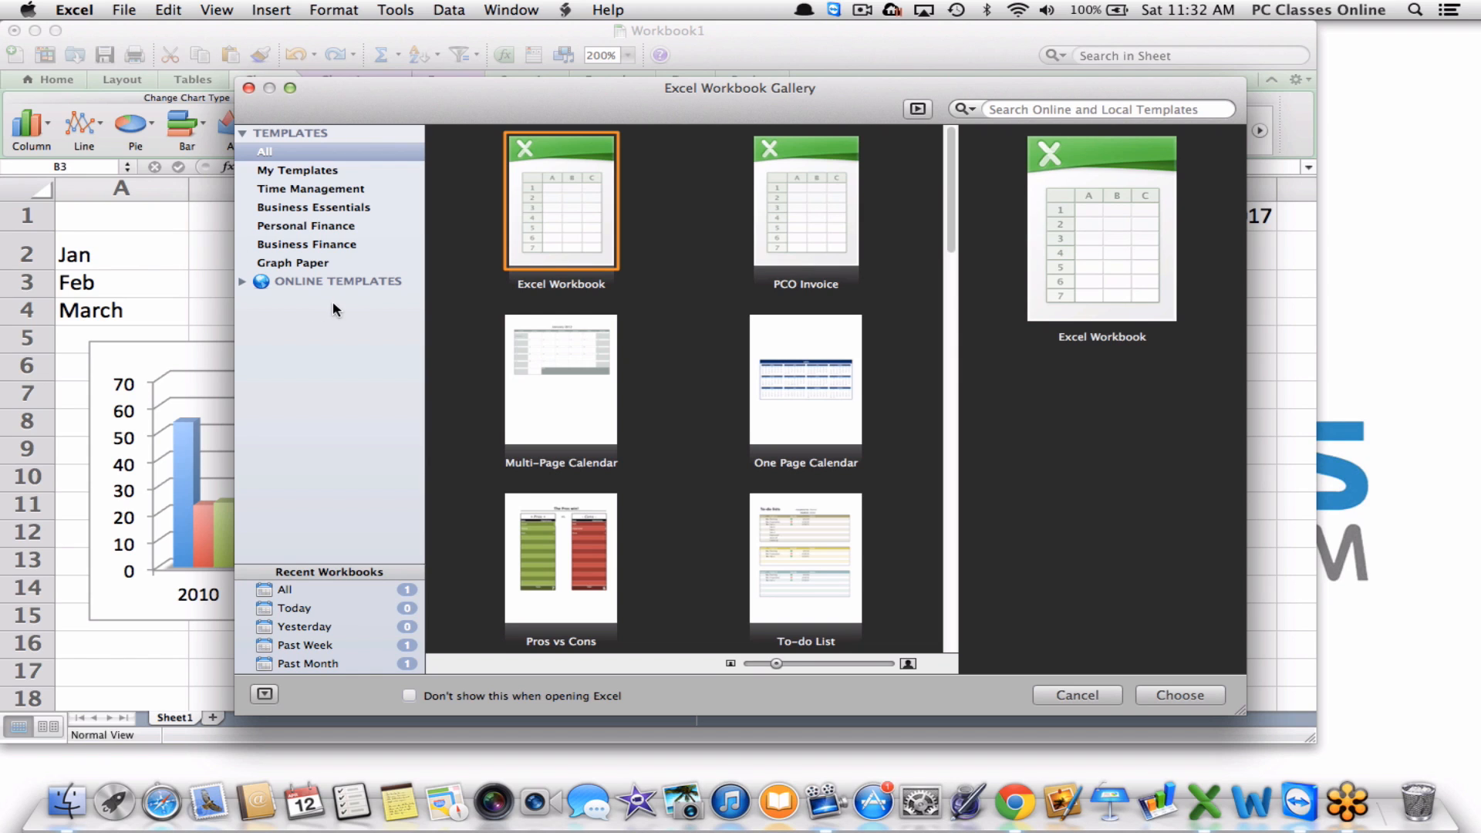
pyautogui.click(243, 284)
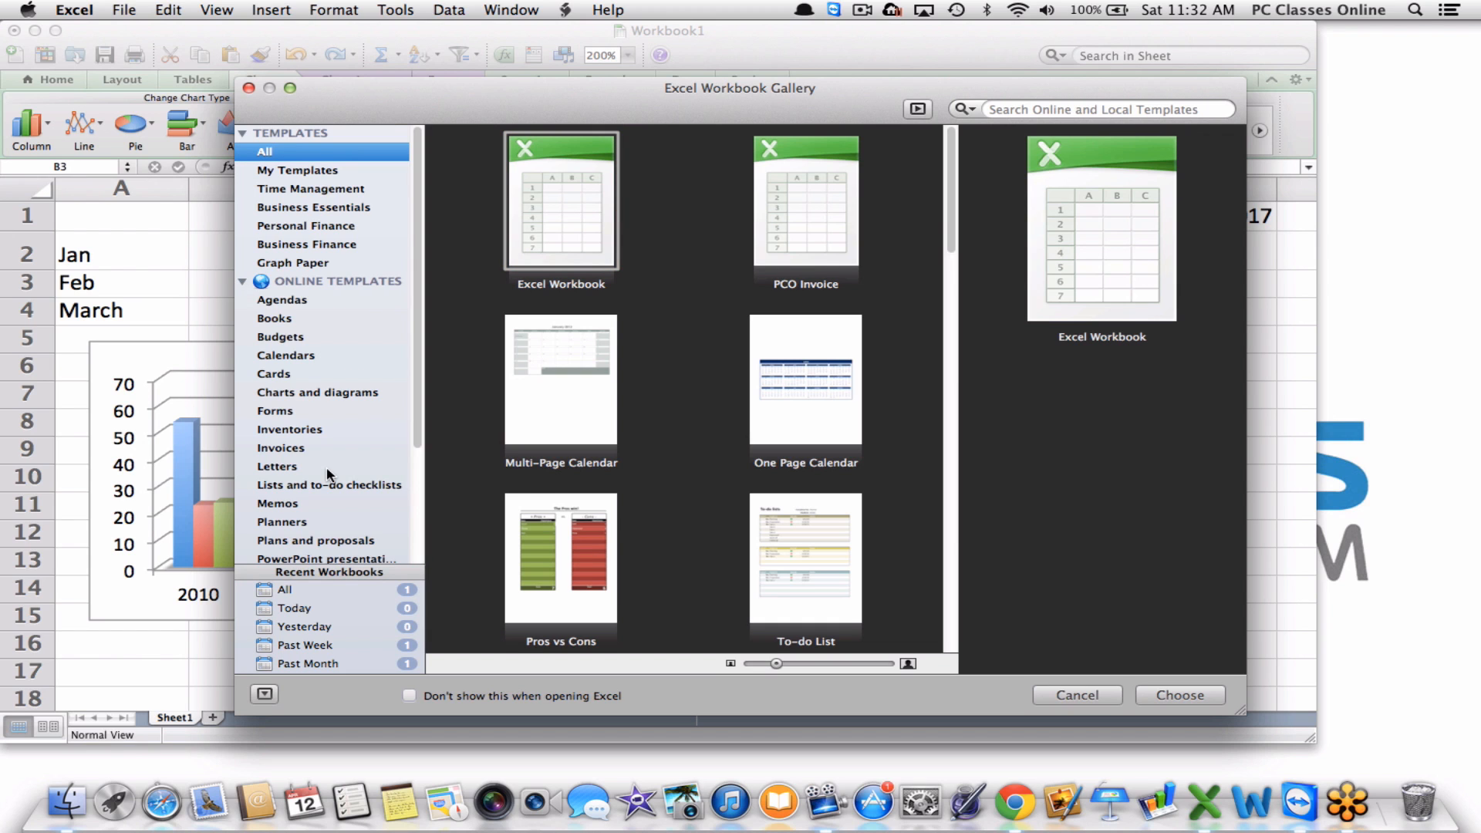
pyautogui.scroll(-3, 326, 466)
pyautogui.click(303, 555)
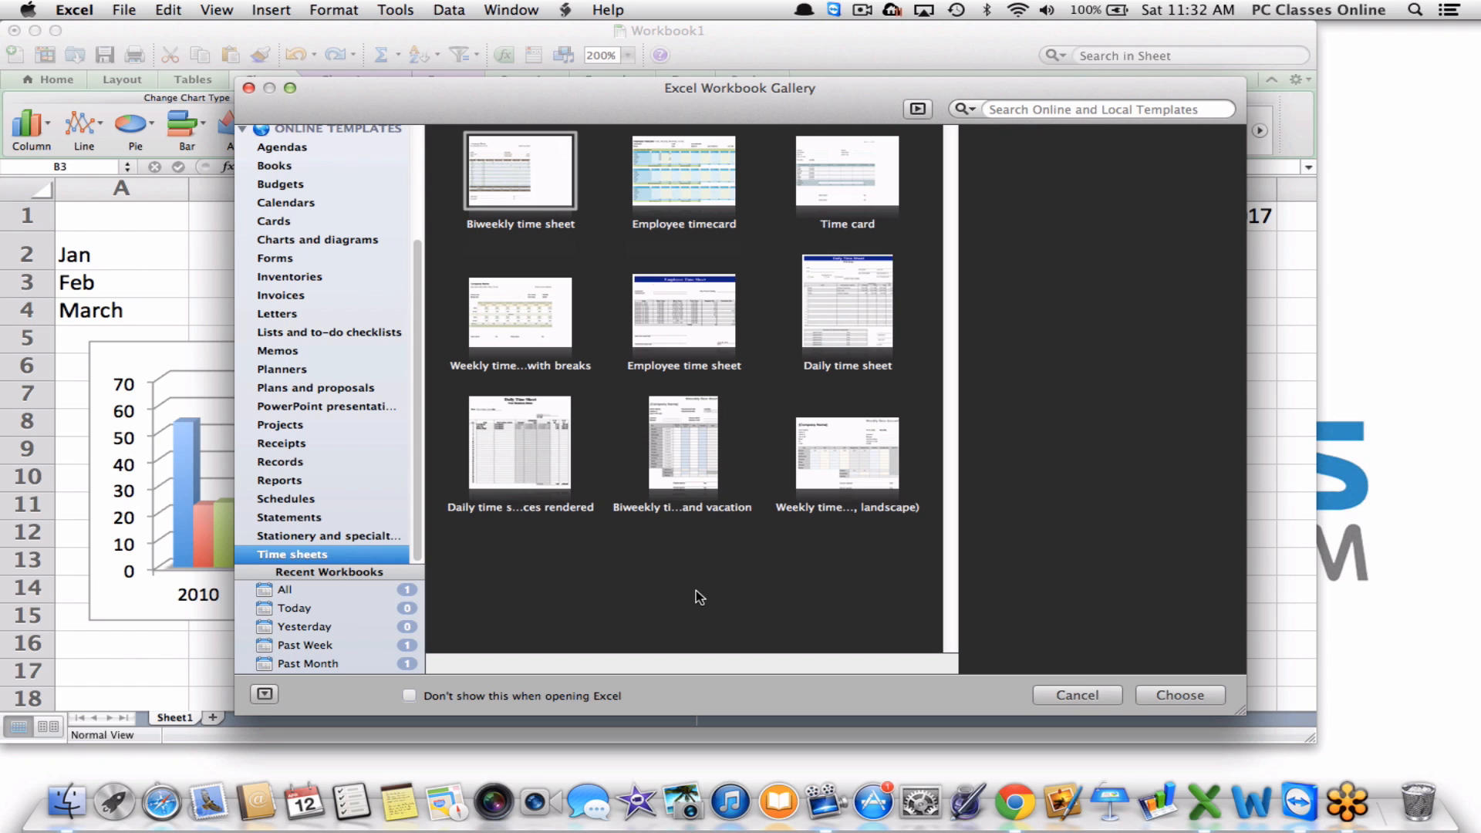
pyautogui.doubleClick(674, 301)
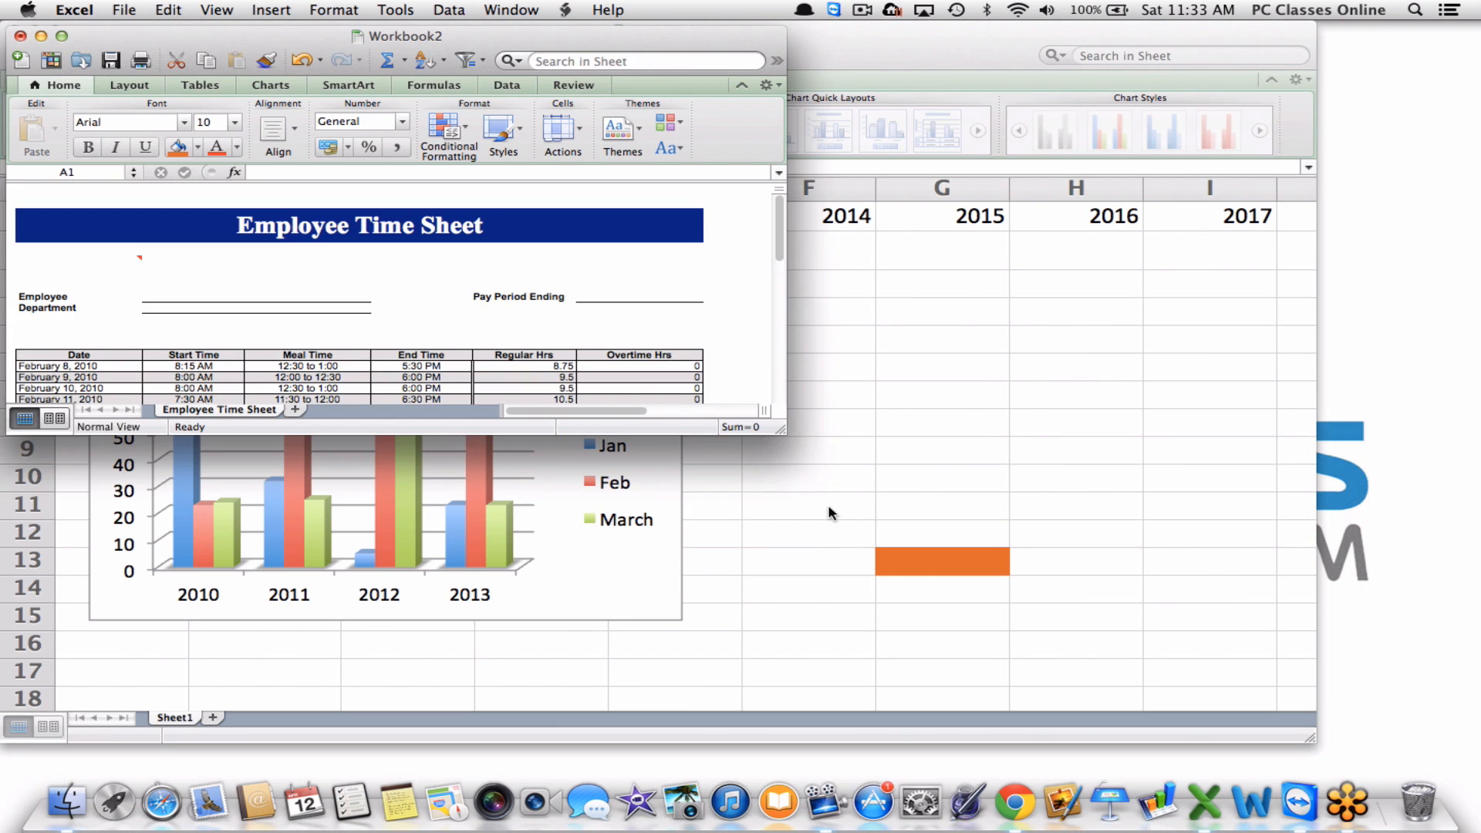
pyautogui.moveTo(780, 431); pyautogui.dragTo(1404, 764)
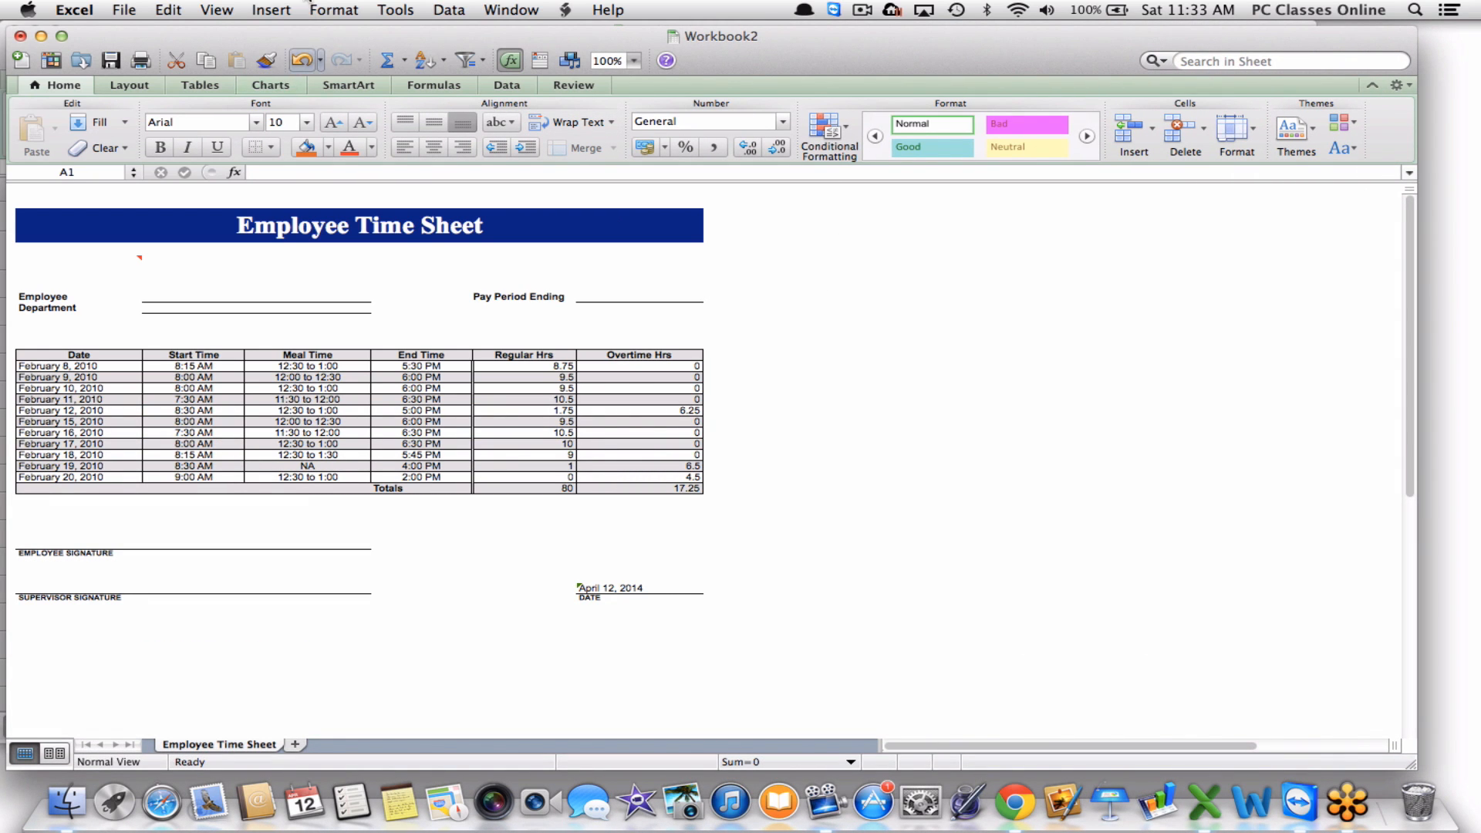
# Switch the Employee Time Sheet to page layout view.
pyautogui.click(267, 11)
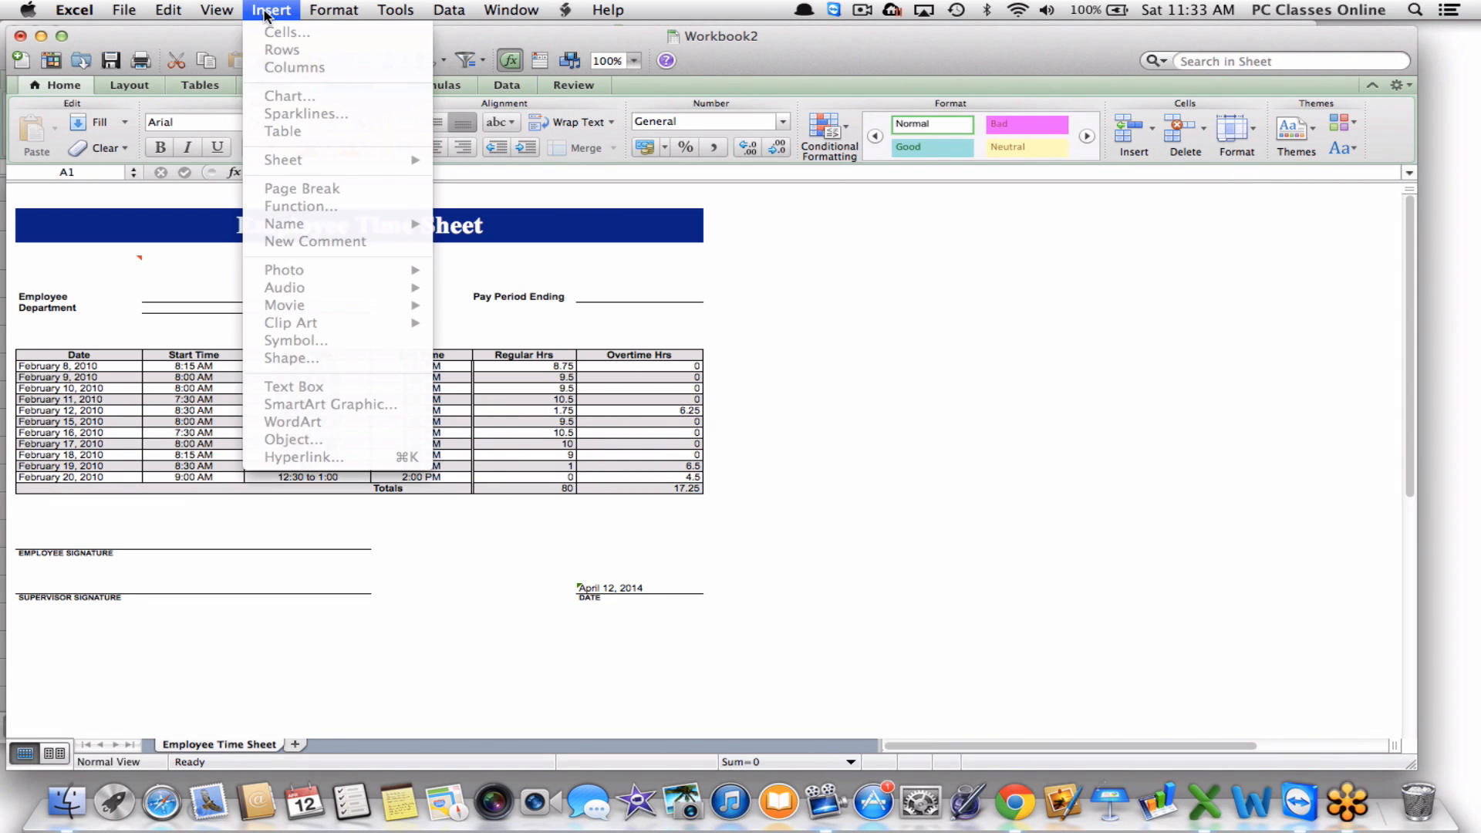
pyautogui.click(217, 9)
pyautogui.click(248, 307)
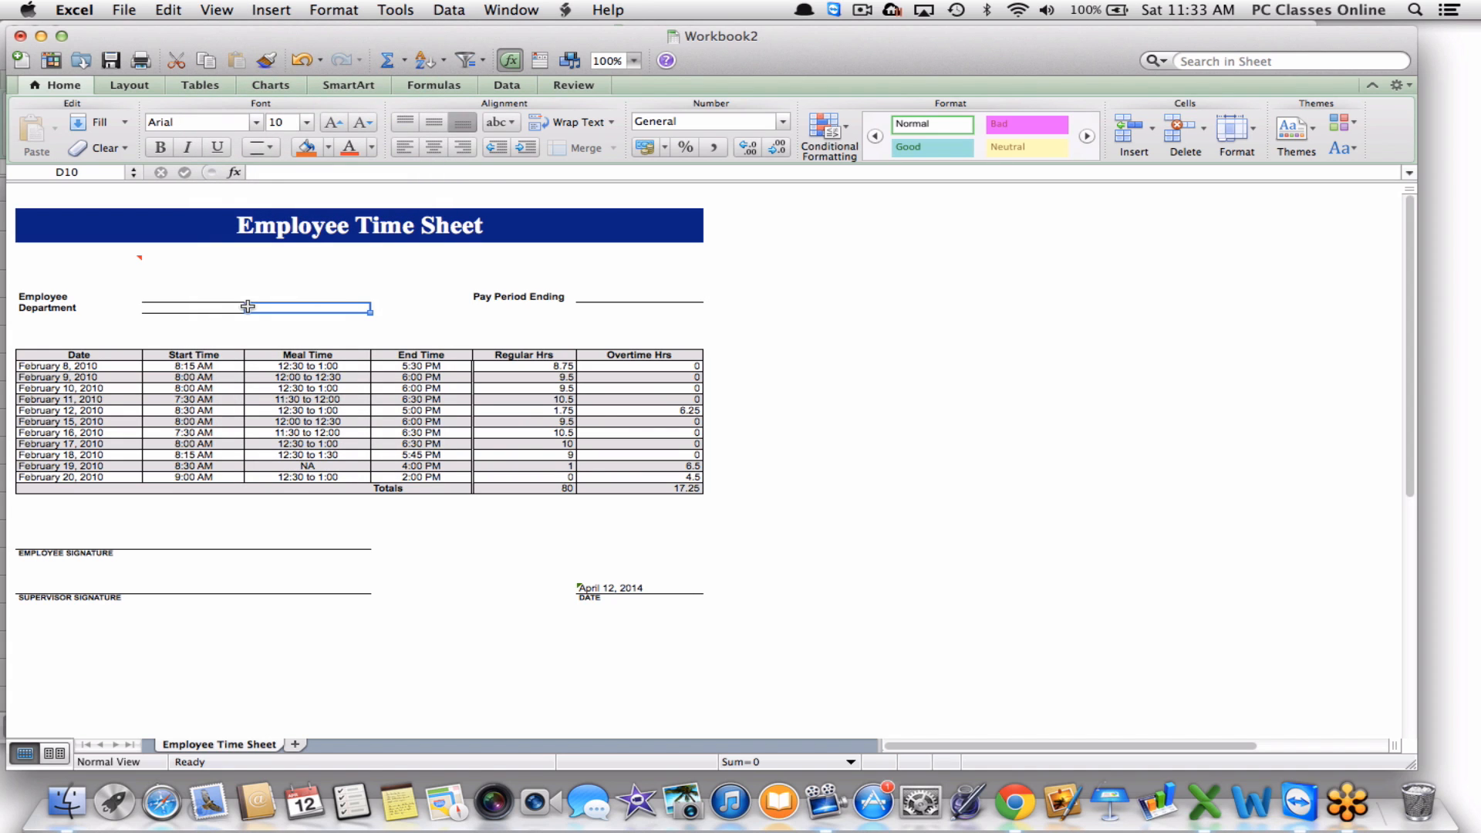
pyautogui.click(218, 11)
pyautogui.click(217, 11)
pyautogui.click(59, 758)
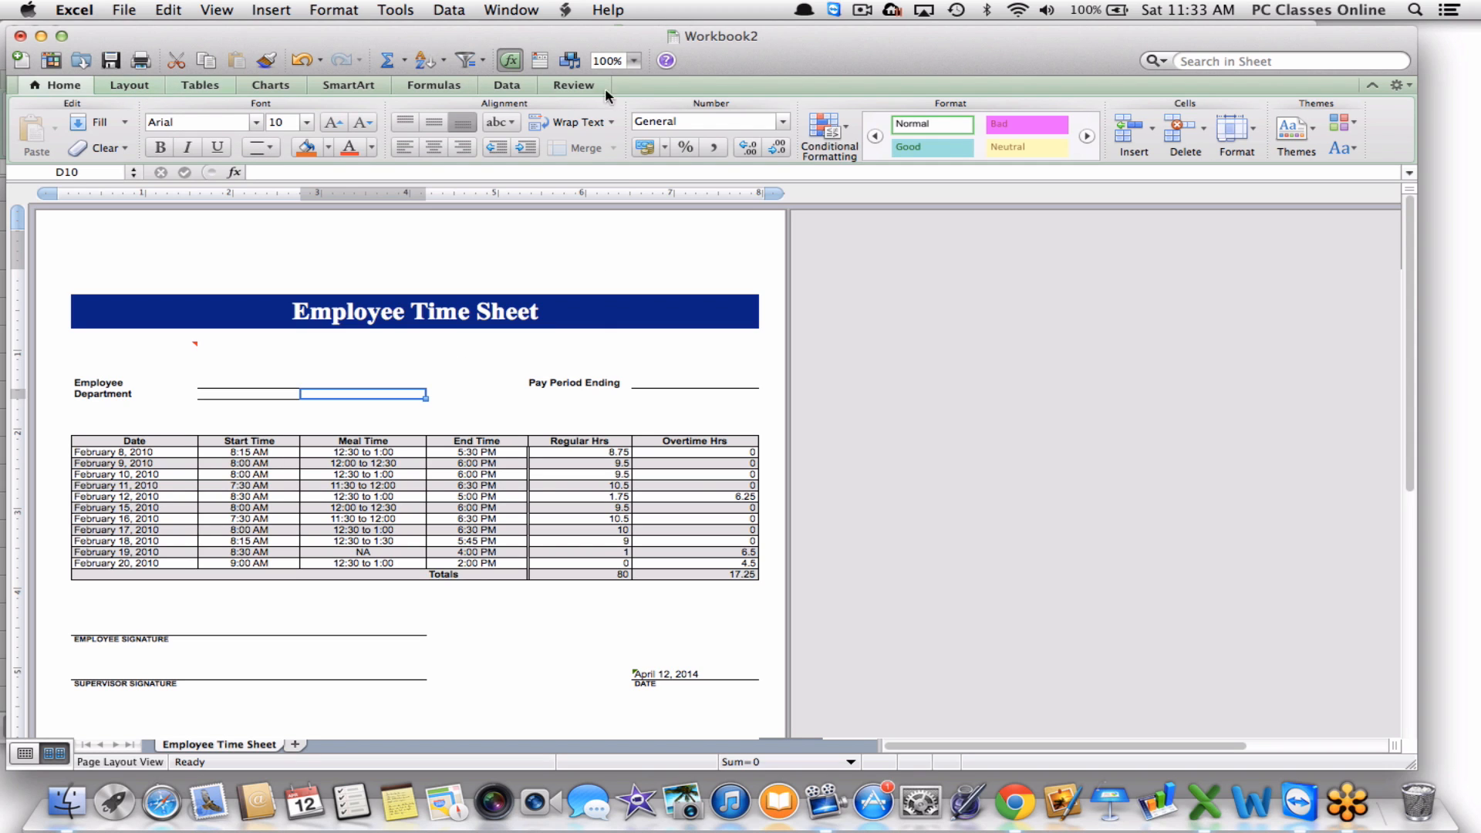
# Set the page zoom to 150% and scroll down through the time sheet.
pyautogui.click(634, 61)
pyautogui.click(623, 81)
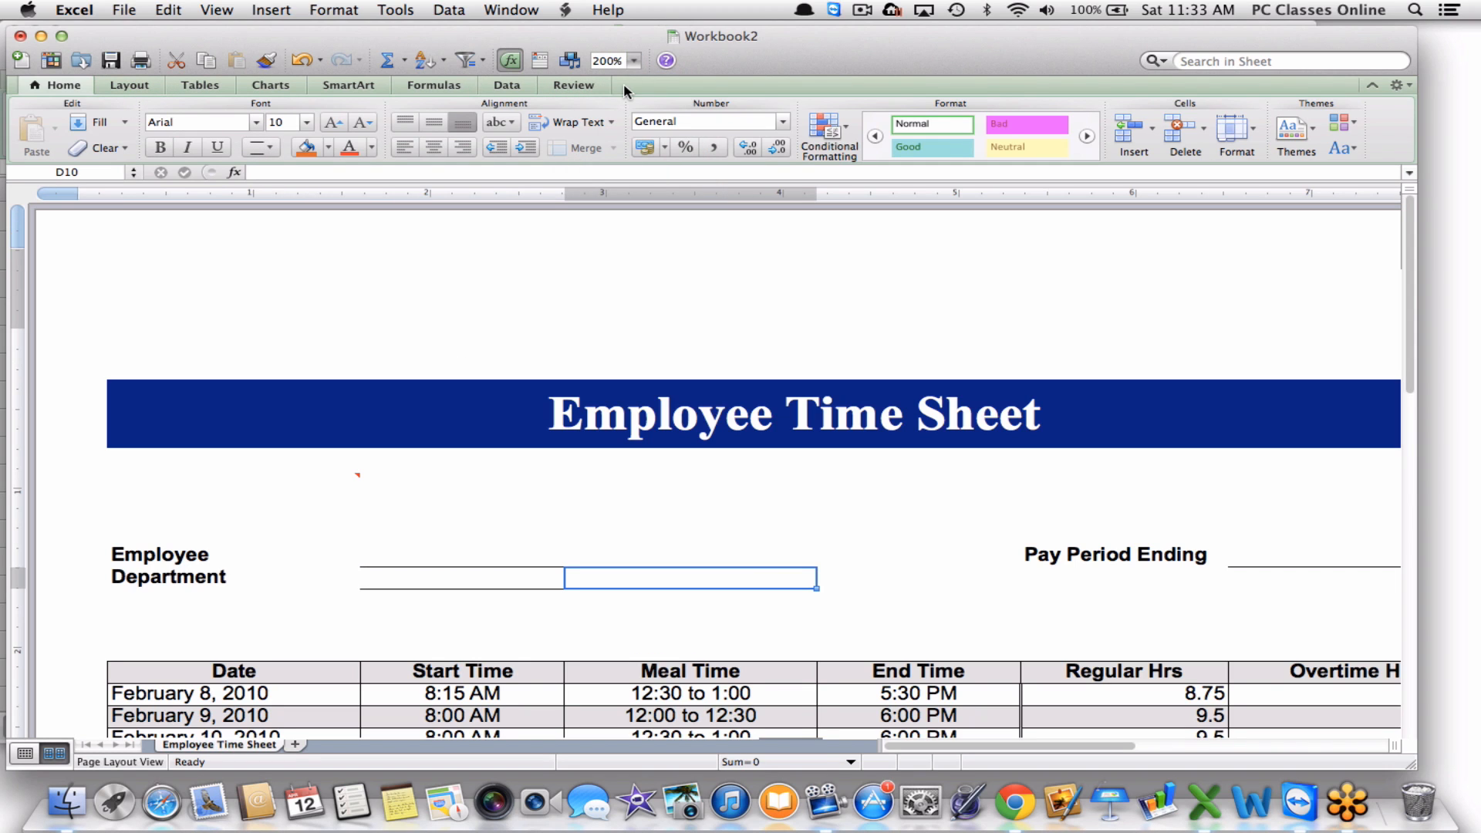
pyautogui.click(633, 61)
pyautogui.click(622, 97)
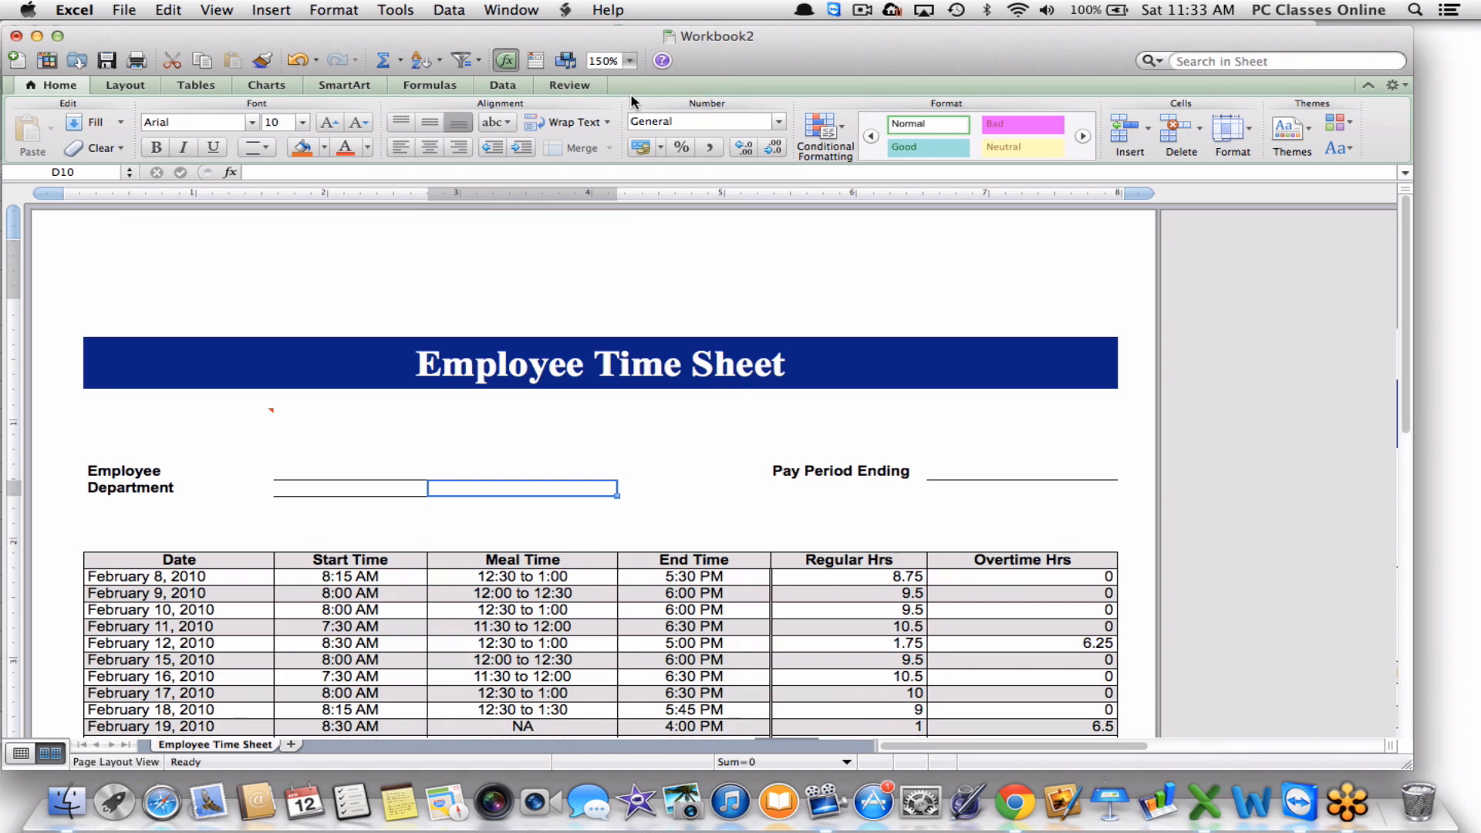
pyautogui.scroll(-5, 735, 386)
pyautogui.scroll(4, 735, 385)
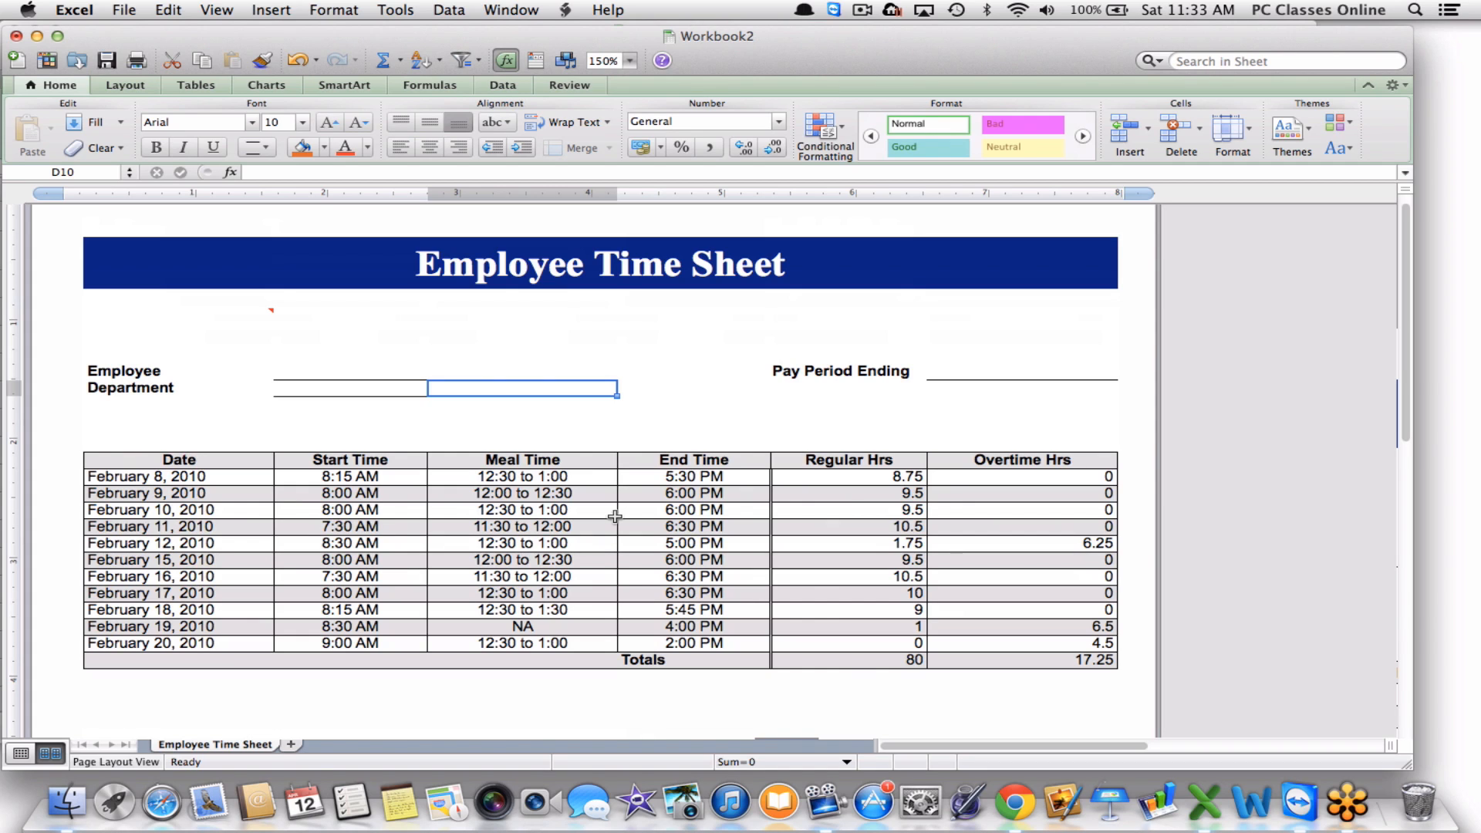
pyautogui.scroll(-4, 615, 516)
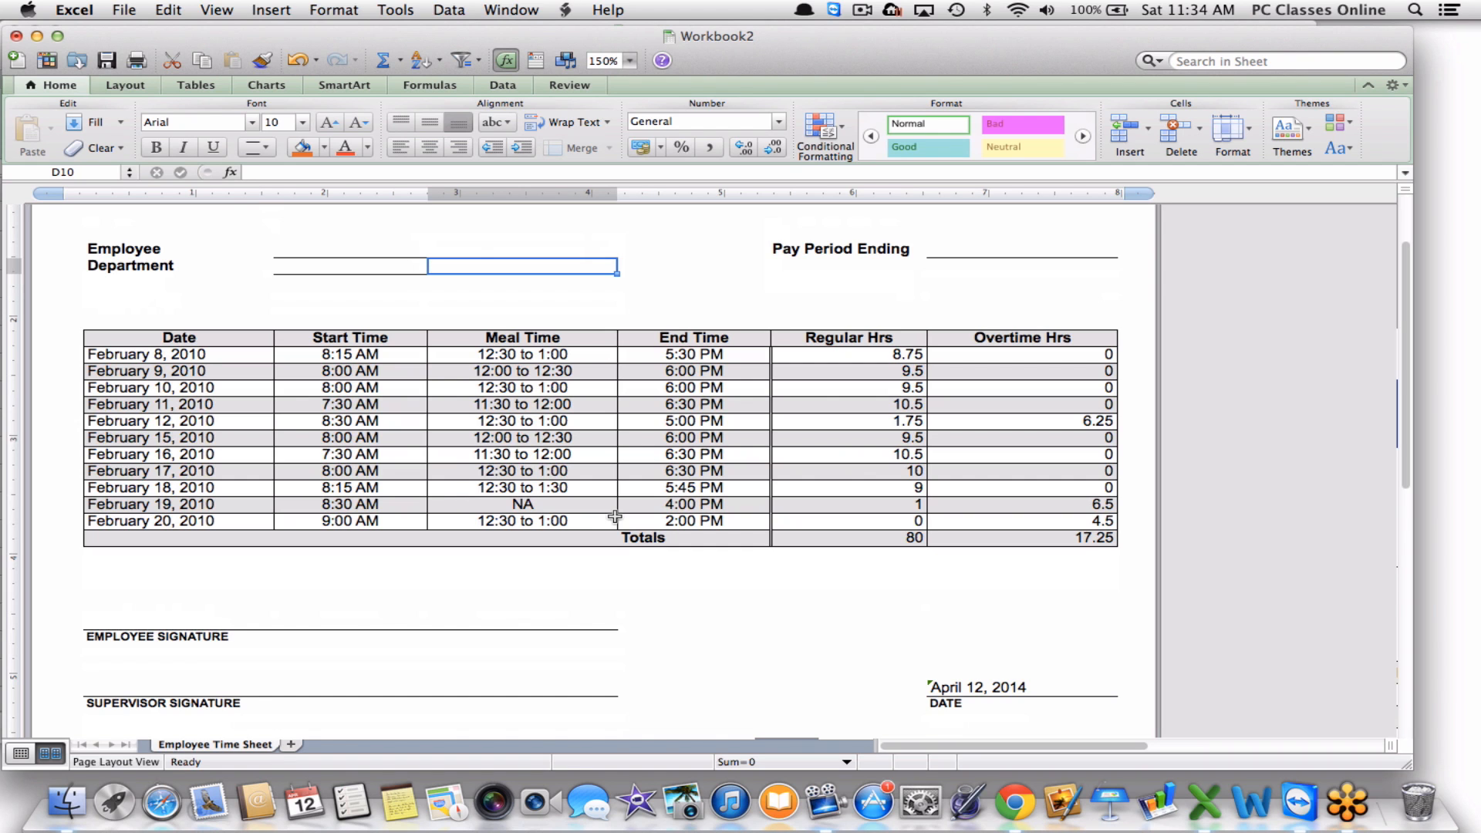
# Enter 'PC Classes Online' in the thin row just beneath the Employee Time Sheet title.
pyautogui.scroll(-3, 615, 516)
pyautogui.scroll(8, 608, 510)
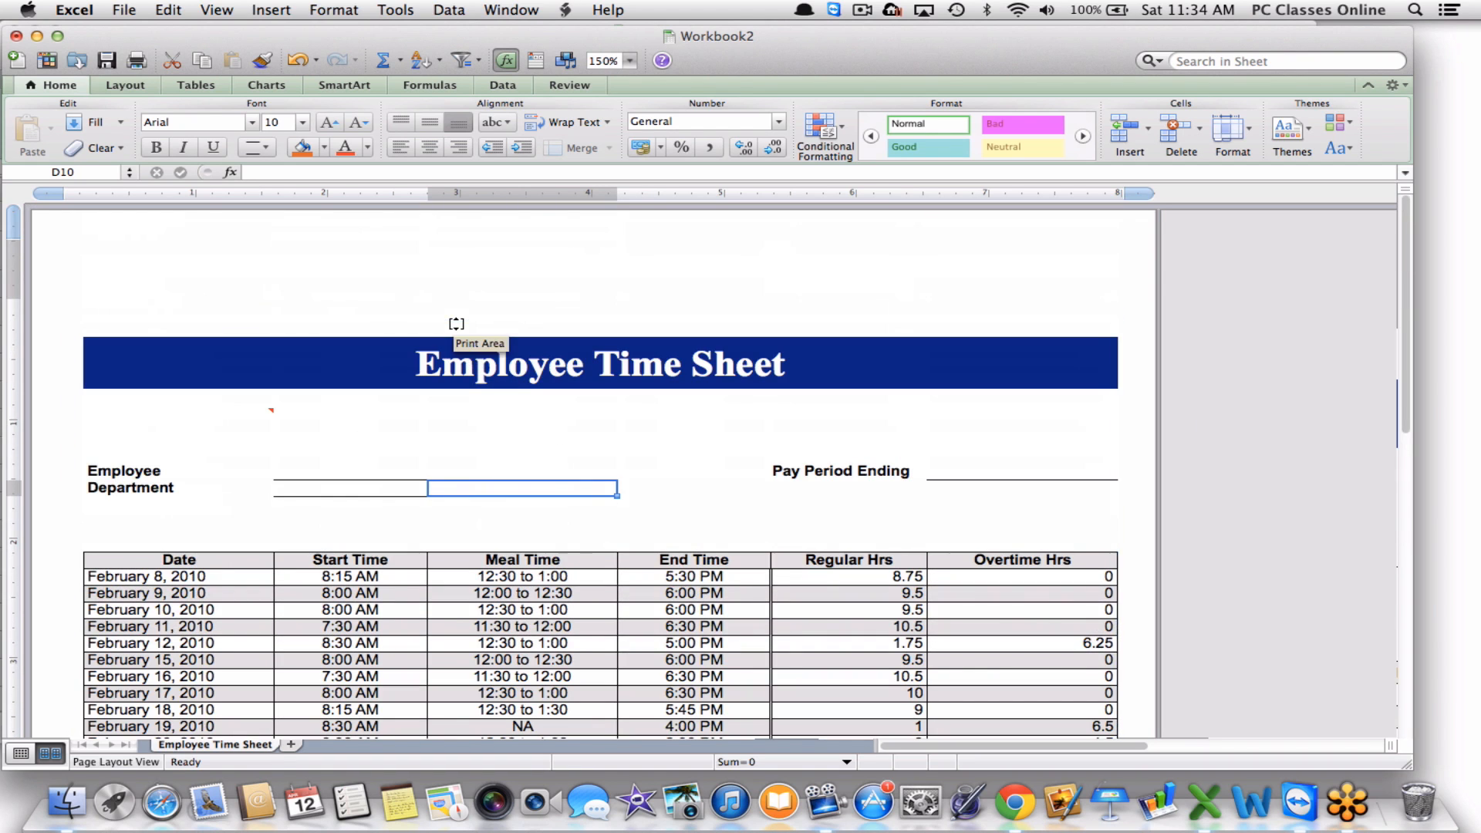
pyautogui.click(451, 357)
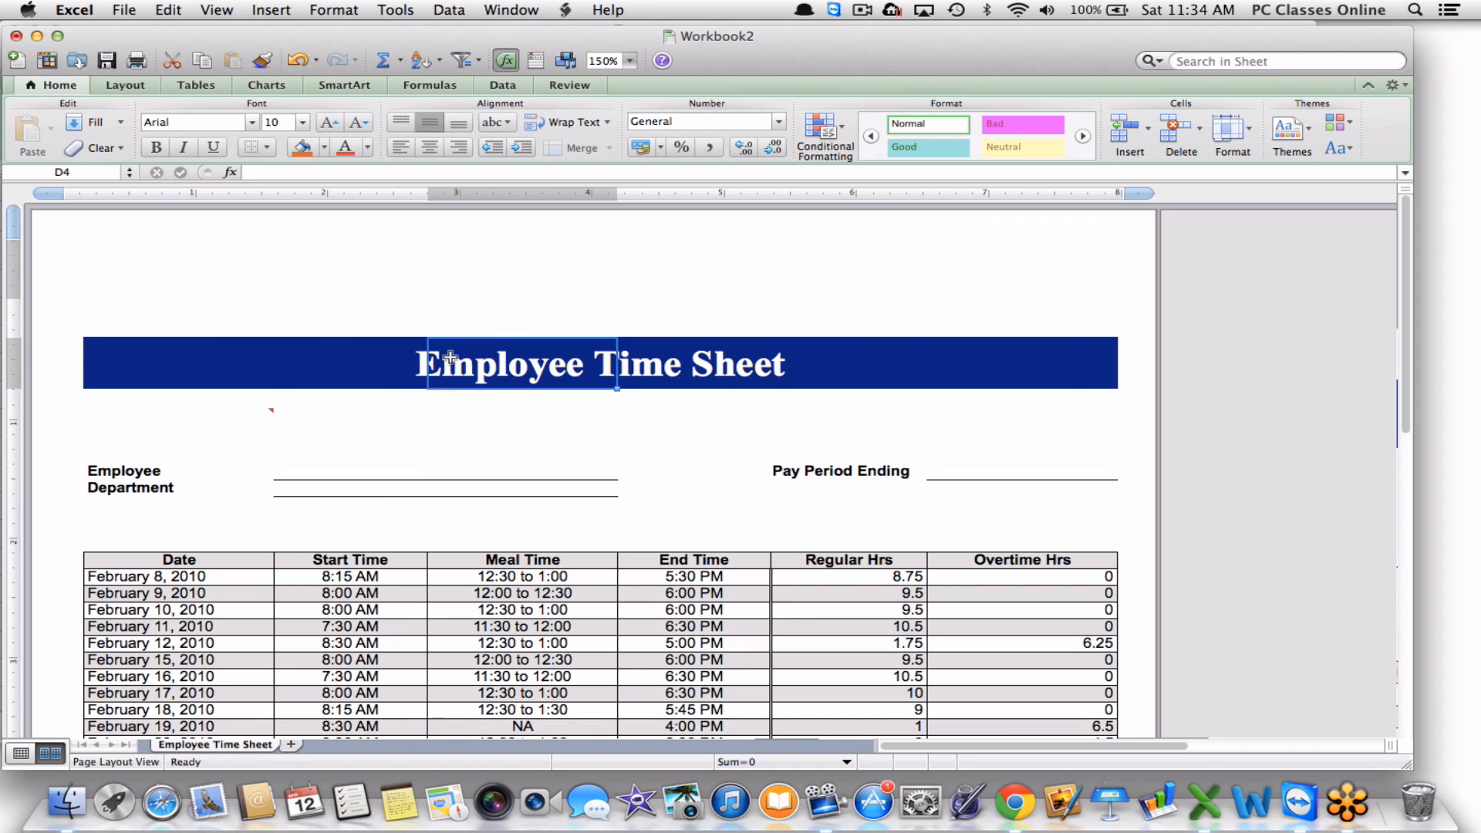
pyautogui.click(476, 414)
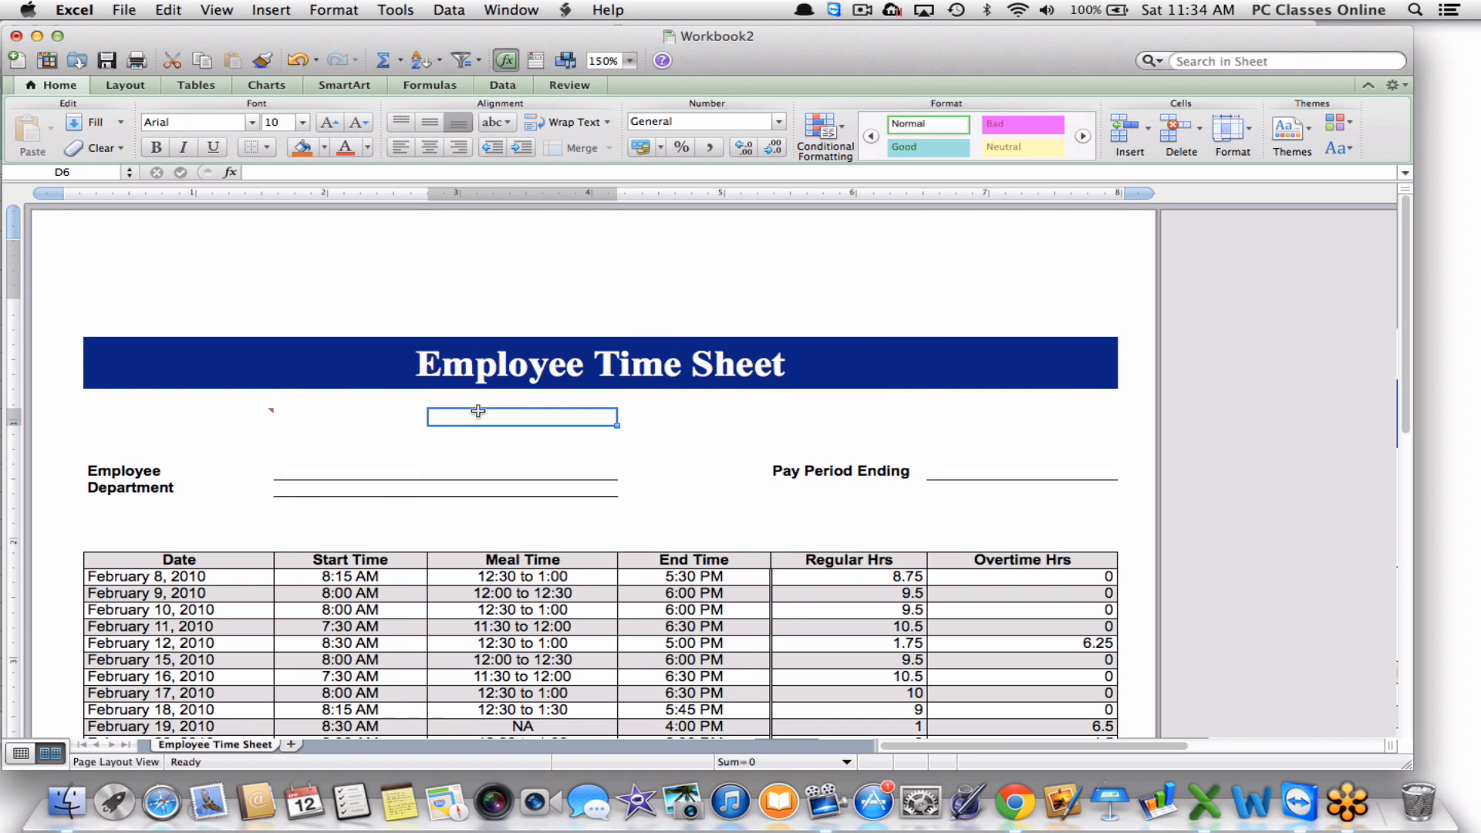
pyautogui.click(561, 401)
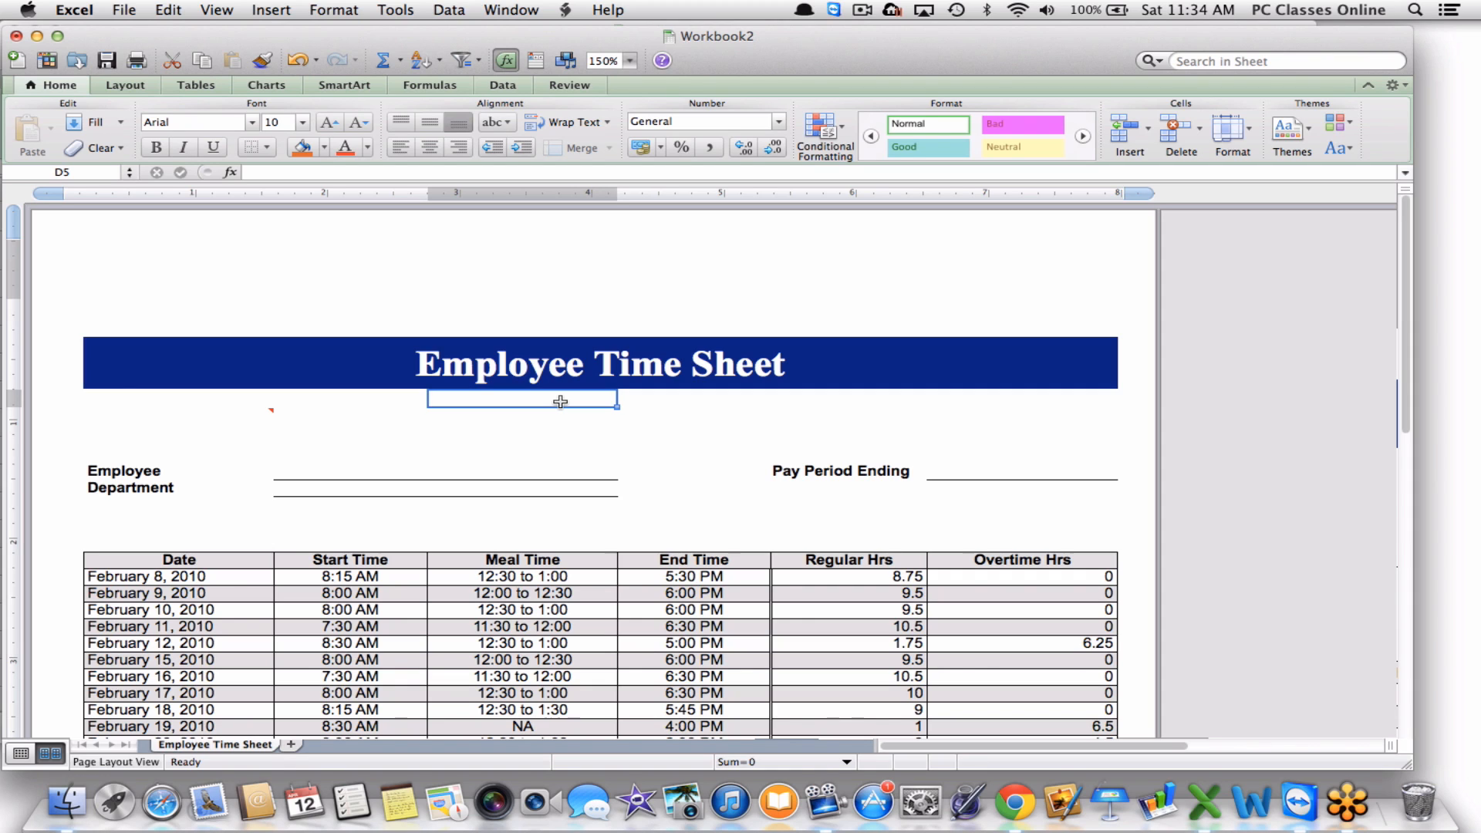
pyautogui.write('PC Cl')
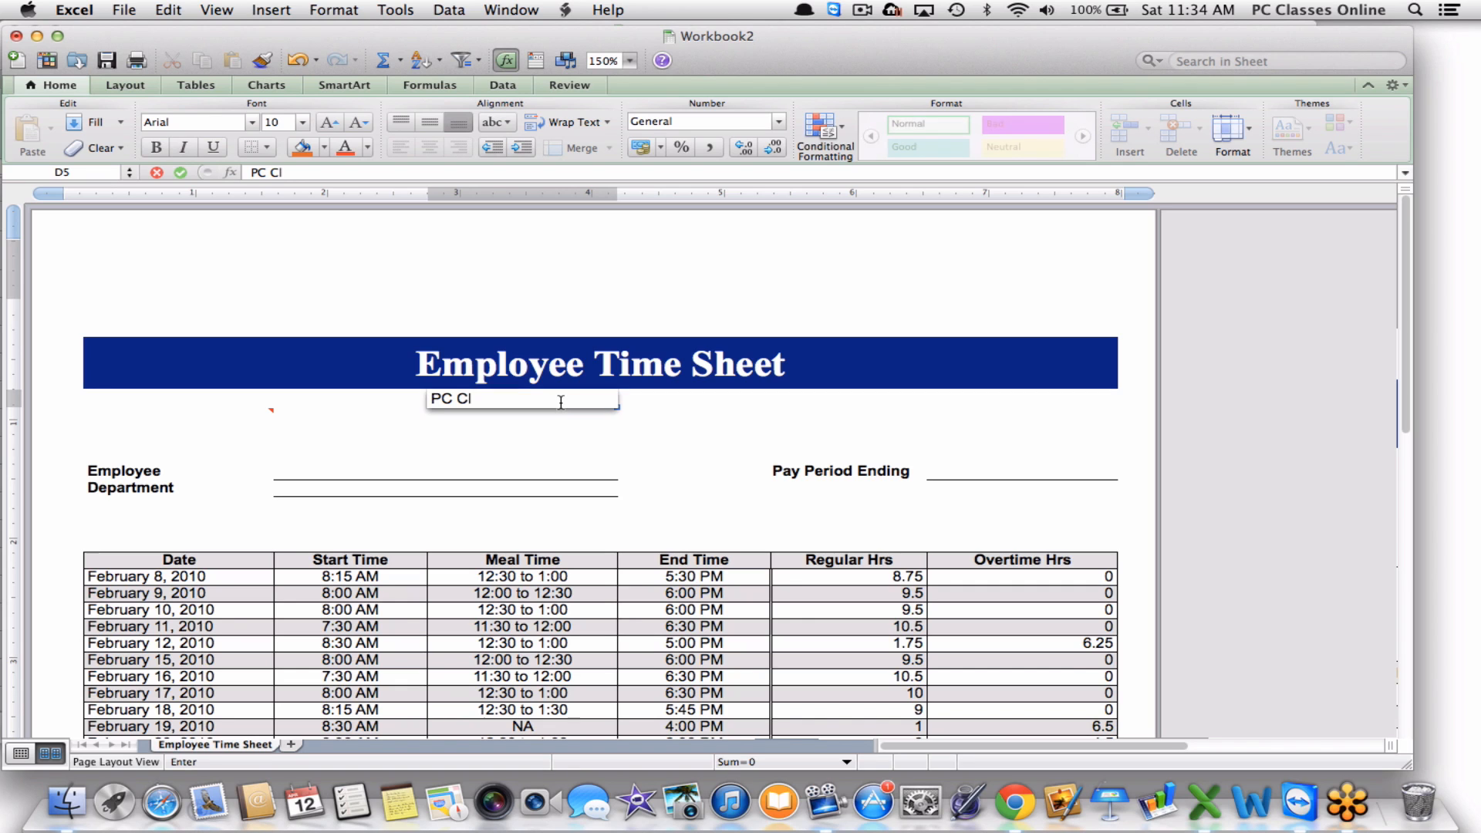
pyautogui.write('asses Online')
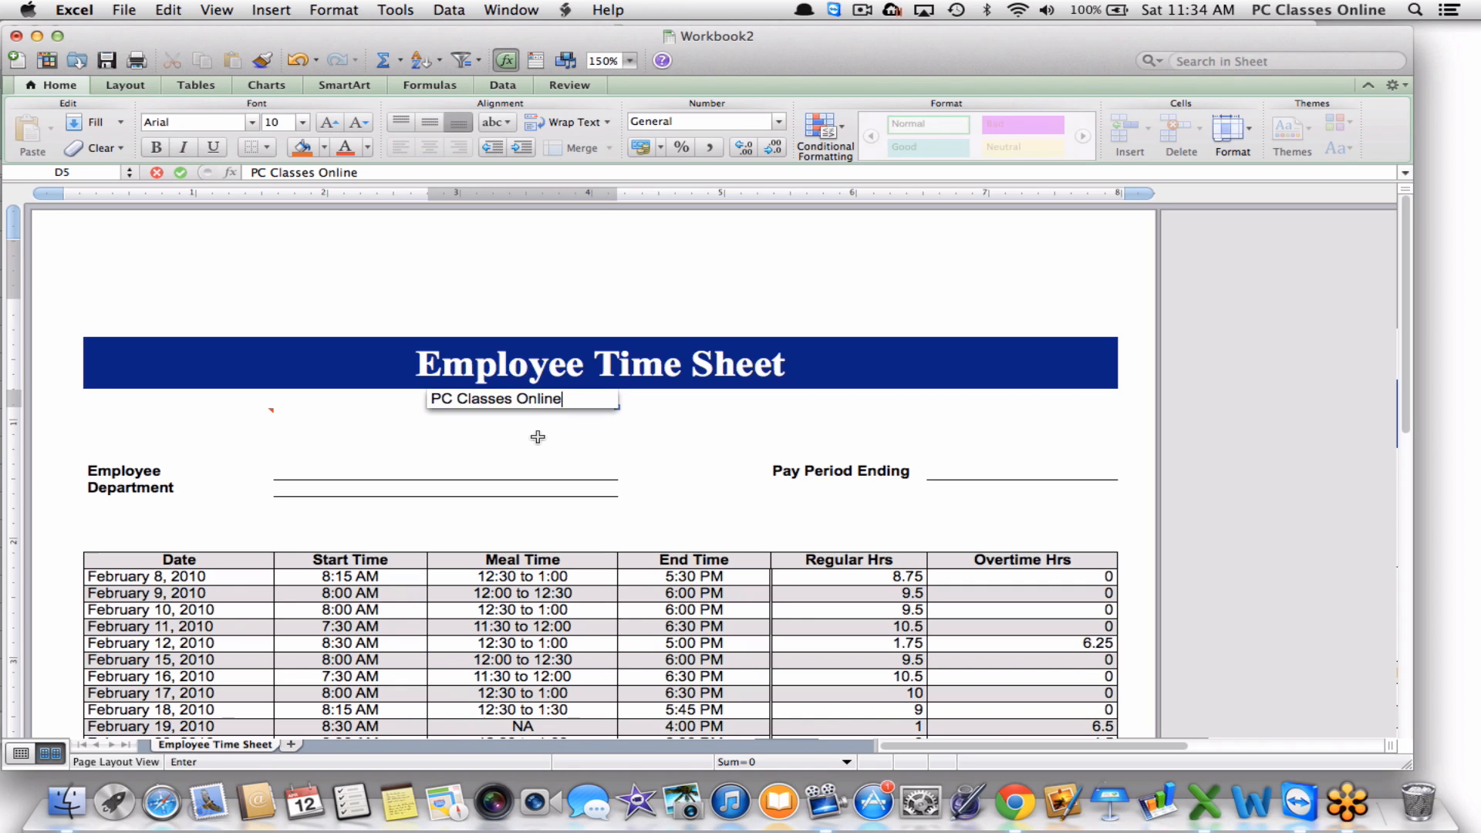
pyautogui.click(538, 436)
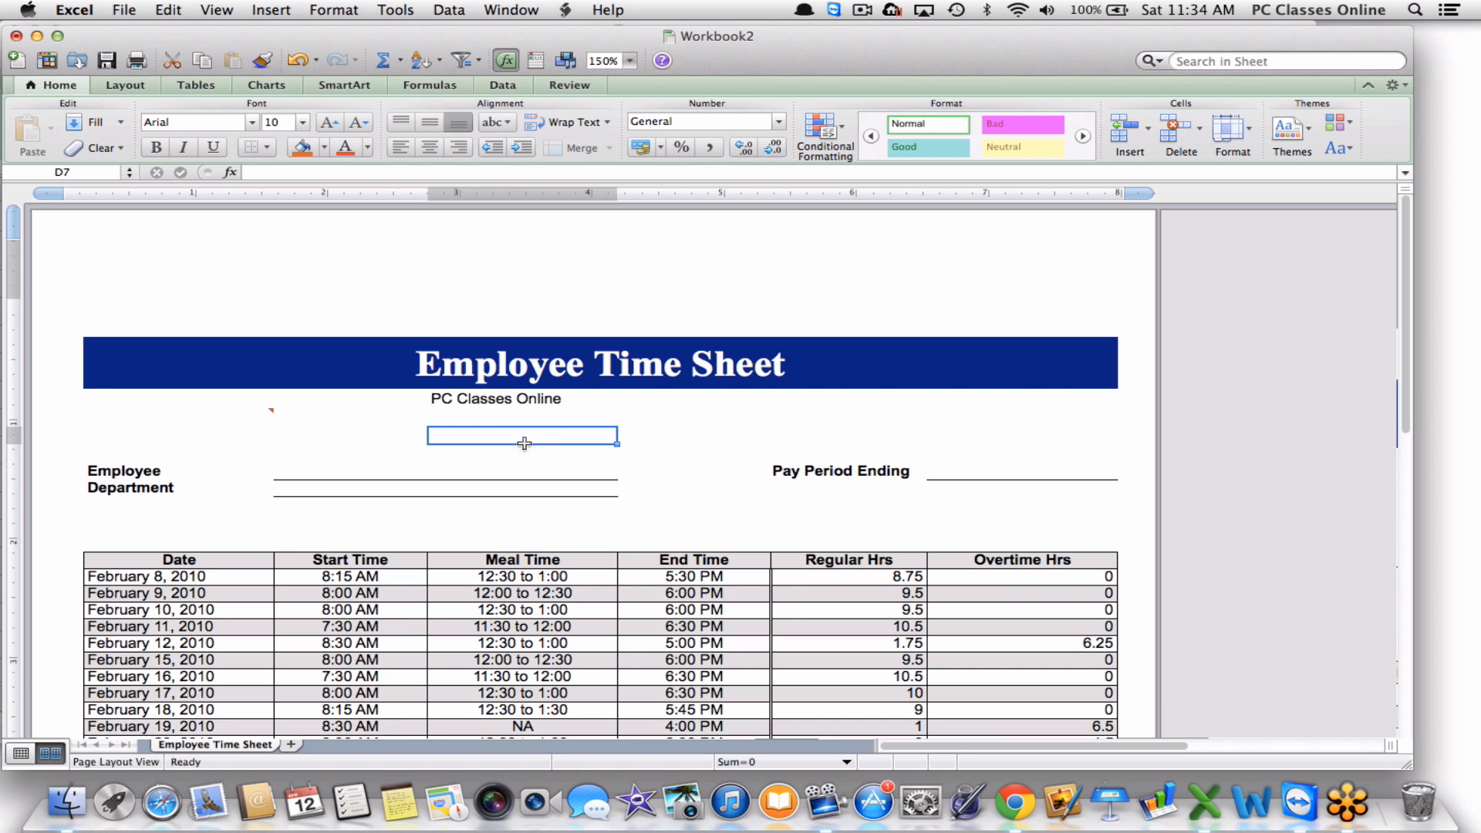
pyautogui.scroll(-3, 457, 465)
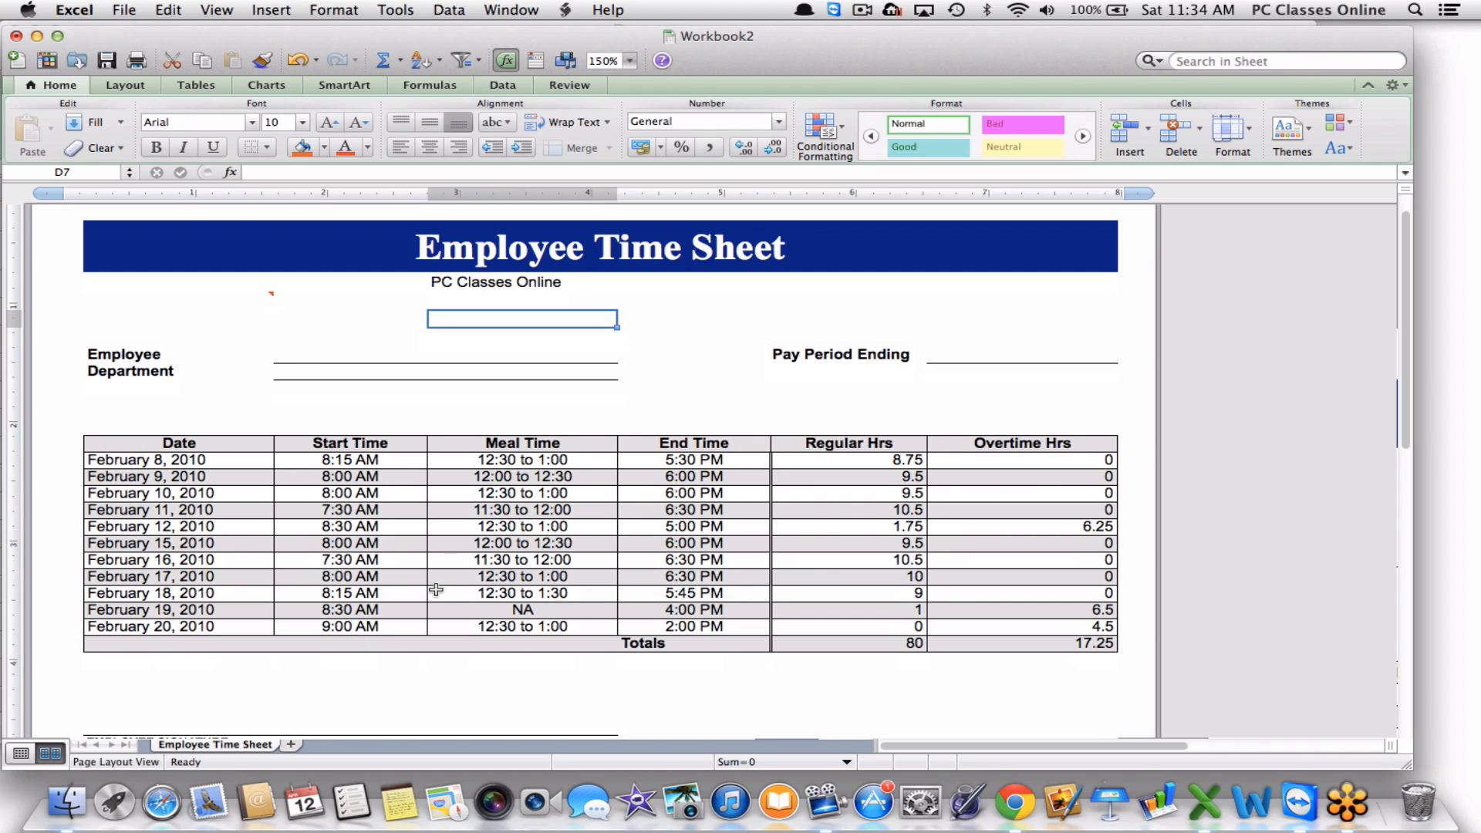
pyautogui.moveTo(211, 291)
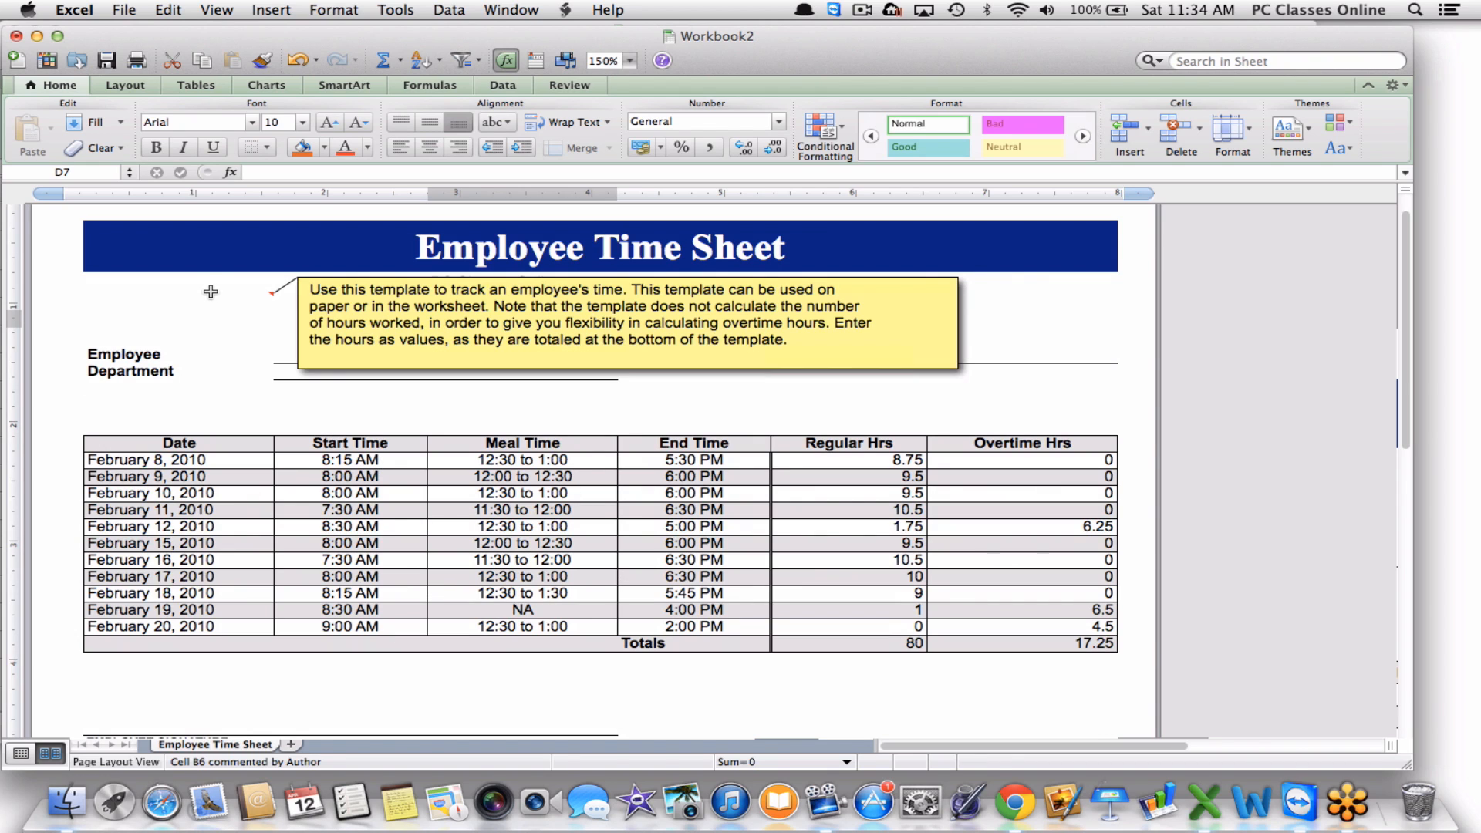
pyautogui.click(124, 10)
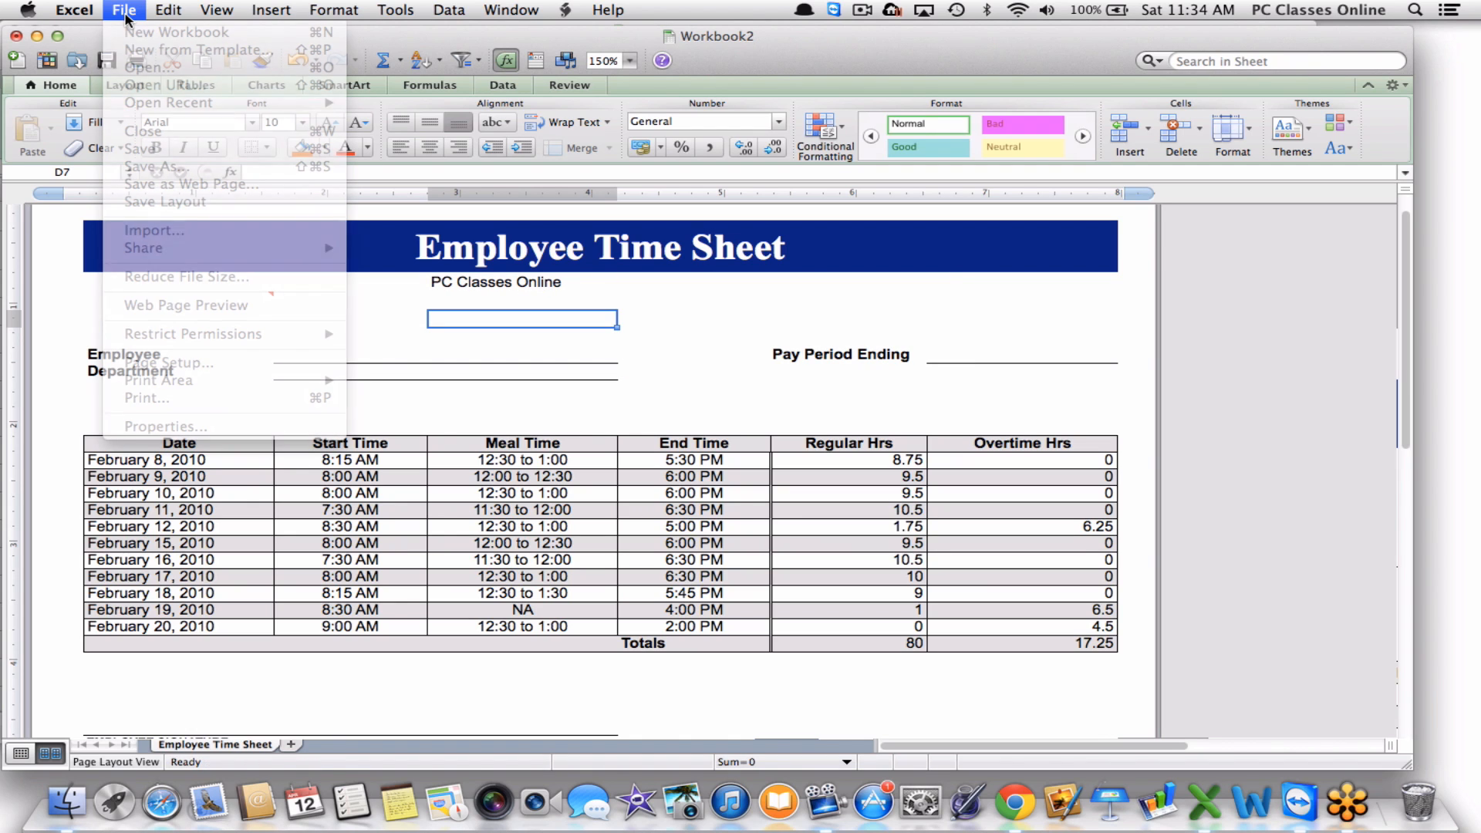
# Save the workbook as an Excel Template (.xltx) named 'PCO Employees'.
pyautogui.click(429, 300)
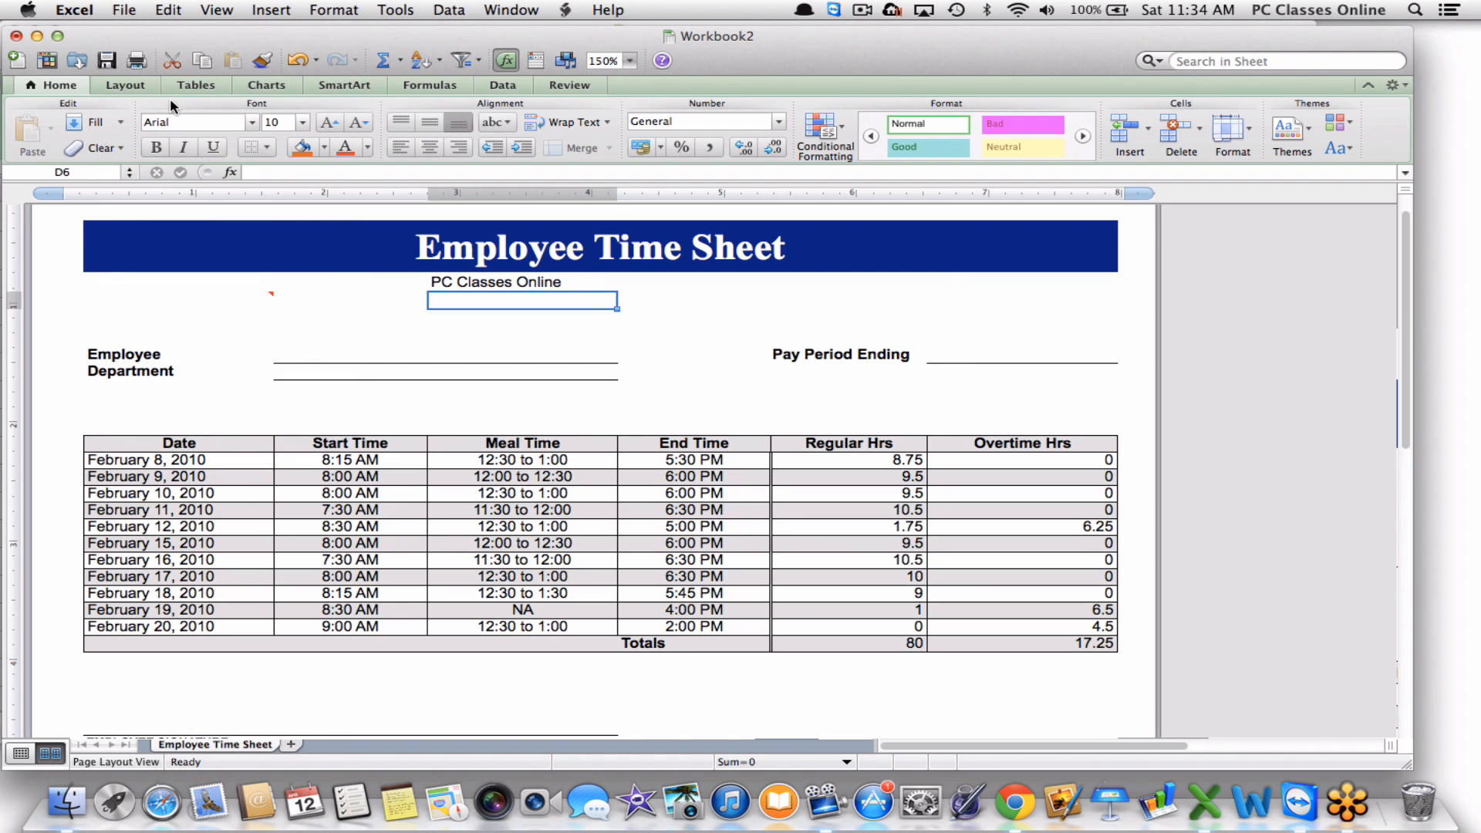
pyautogui.click(107, 60)
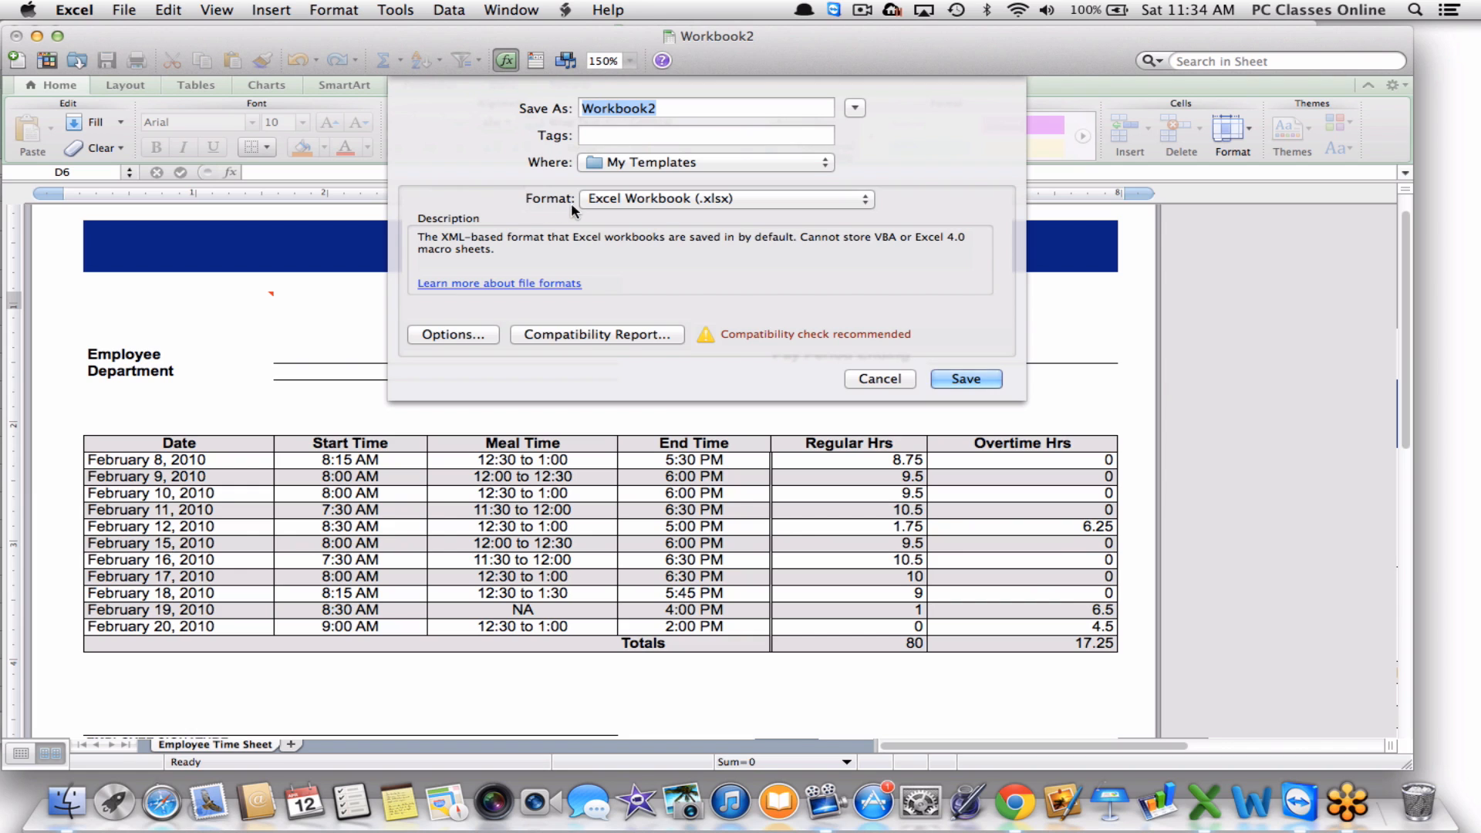
pyautogui.click(662, 199)
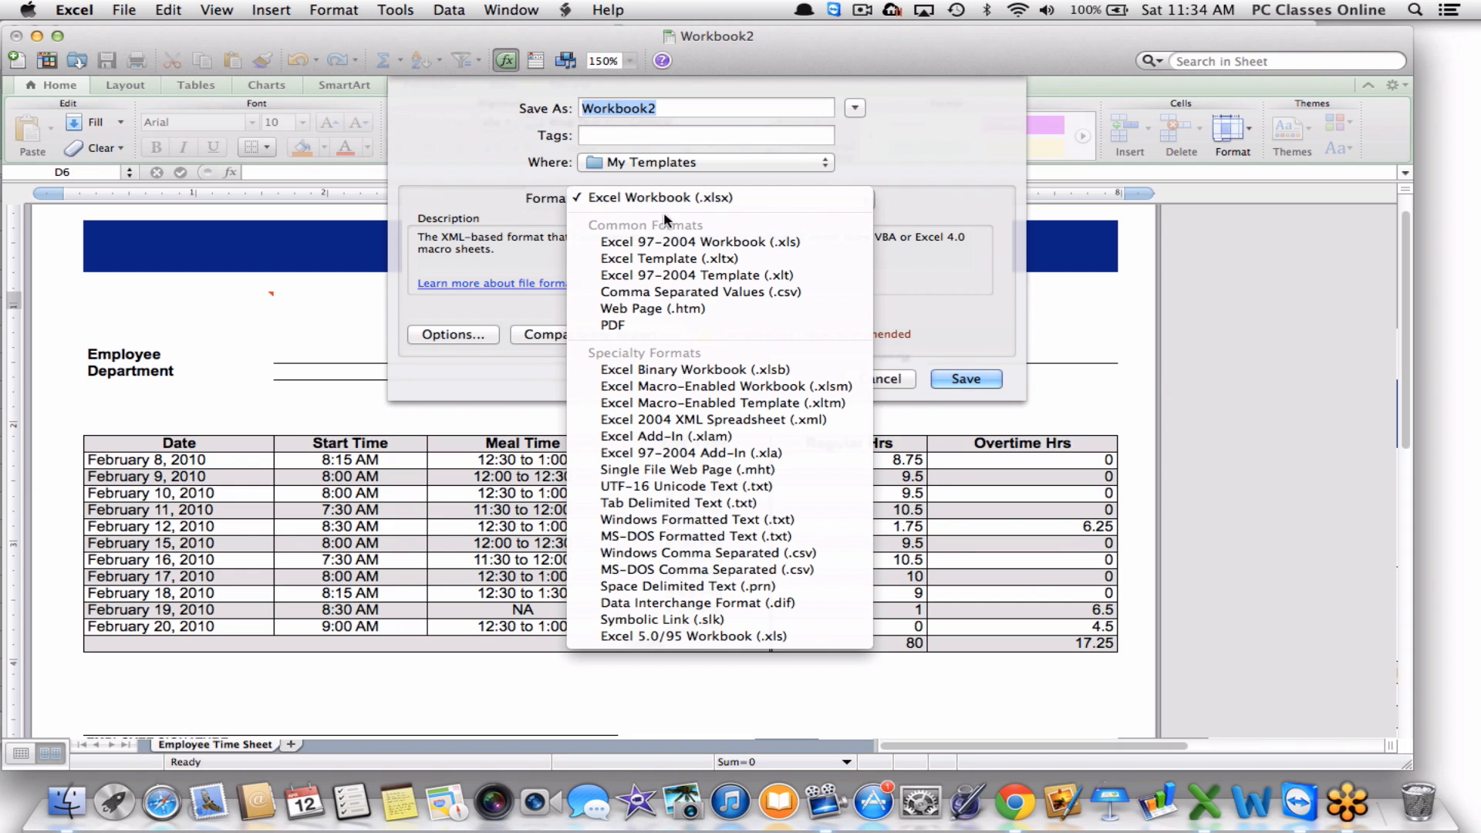
pyautogui.click(736, 262)
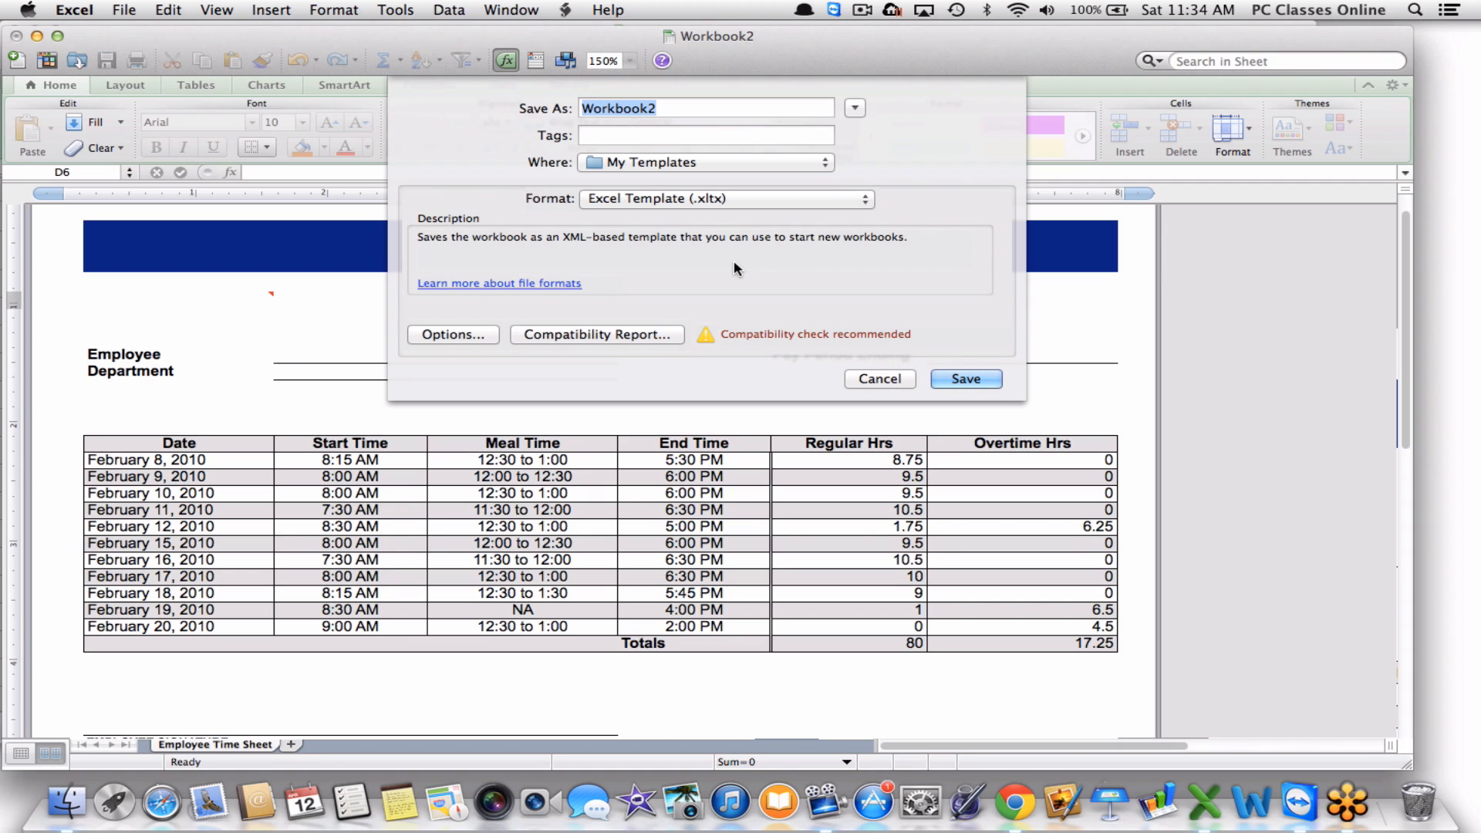
pyautogui.write('PCO ')
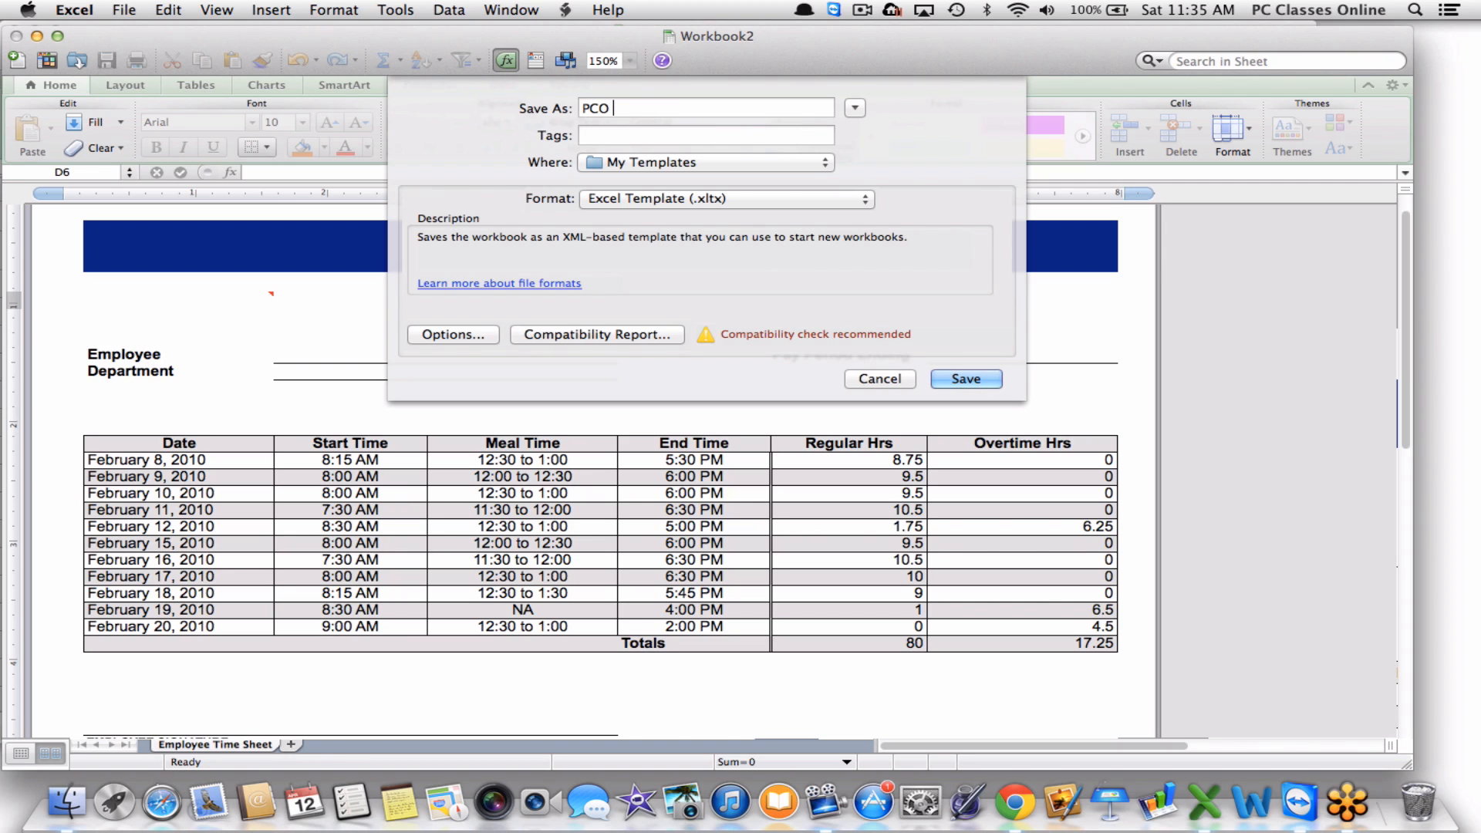
pyautogui.write('Employees')
pyautogui.press('Return')
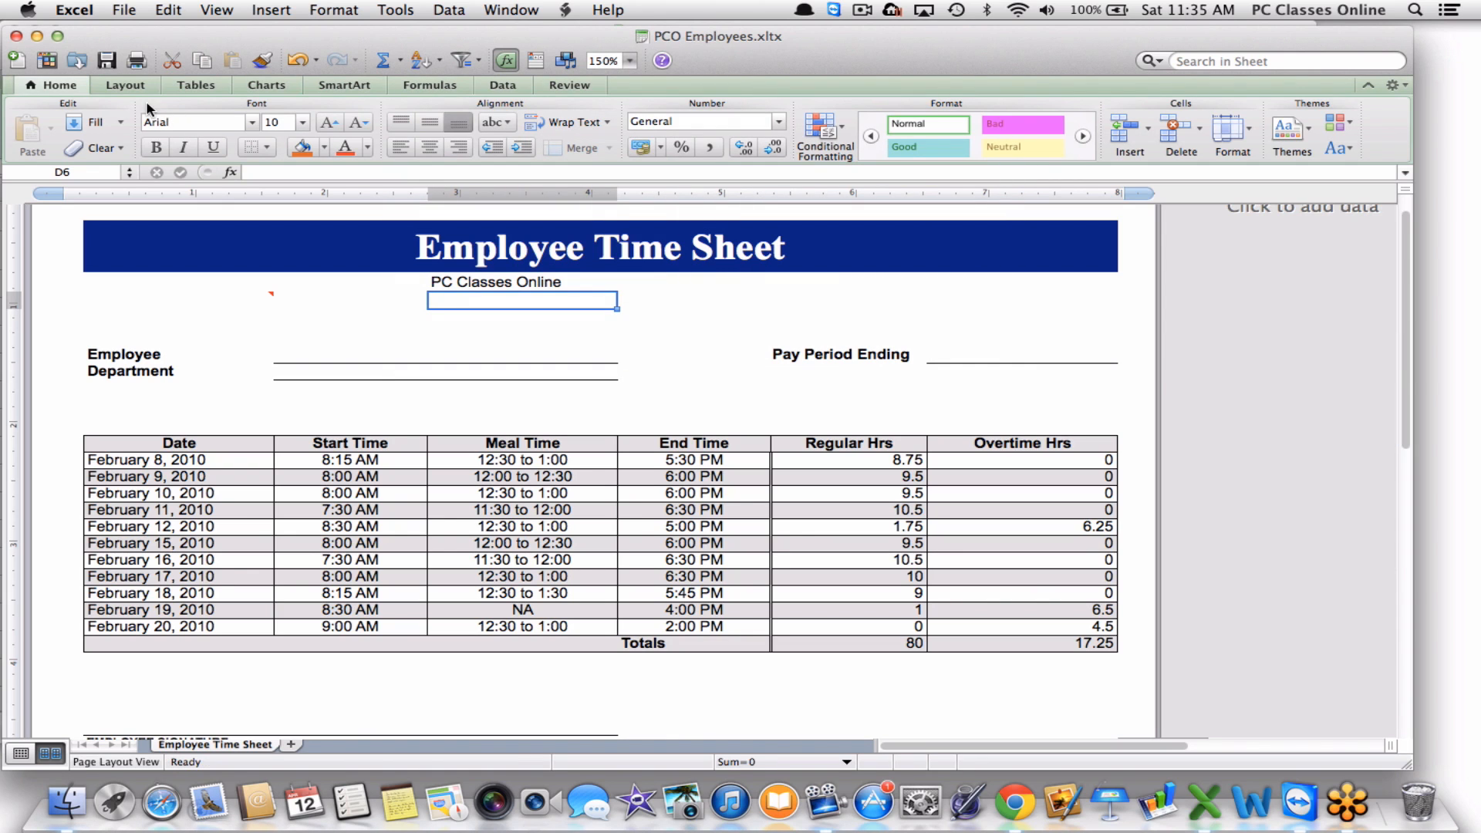
# Close both workbooks without saving changes and quit Excel.
pyautogui.click(16, 35)
pyautogui.click(13, 30)
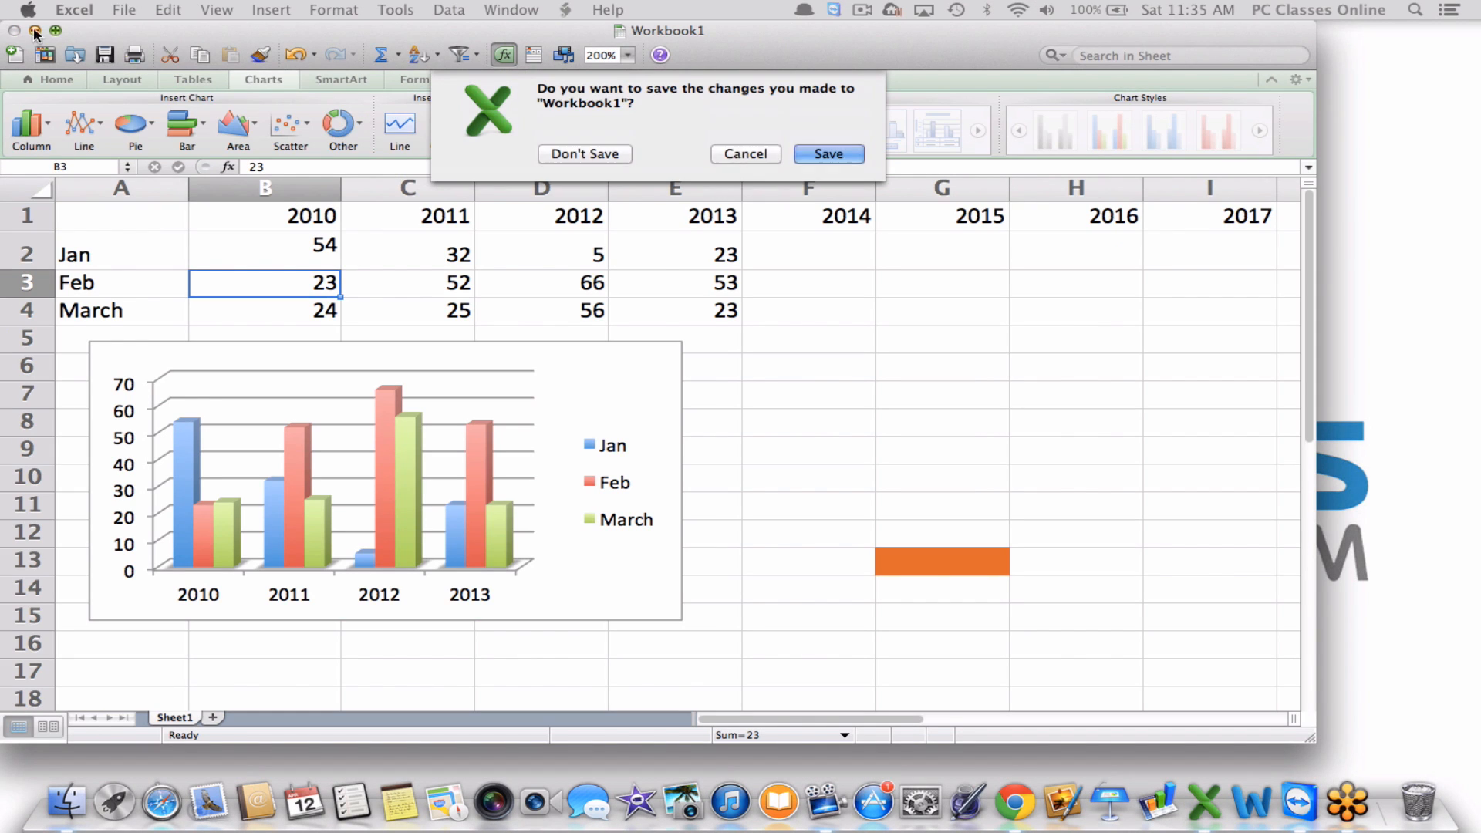
pyautogui.click(569, 156)
pyautogui.click(112, 11)
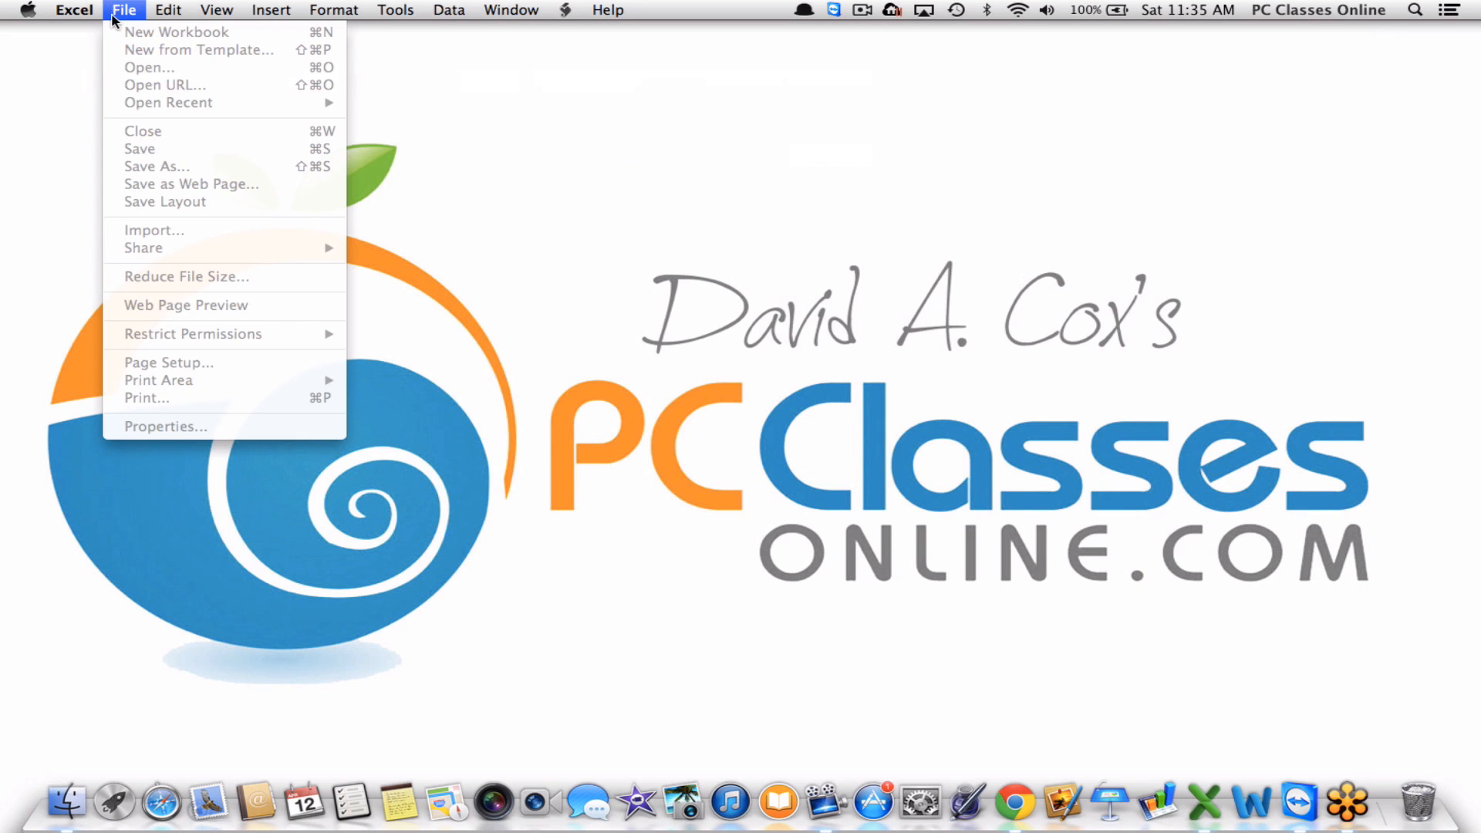
pyautogui.click(112, 13)
pyautogui.click(78, 7)
pyautogui.click(78, 6)
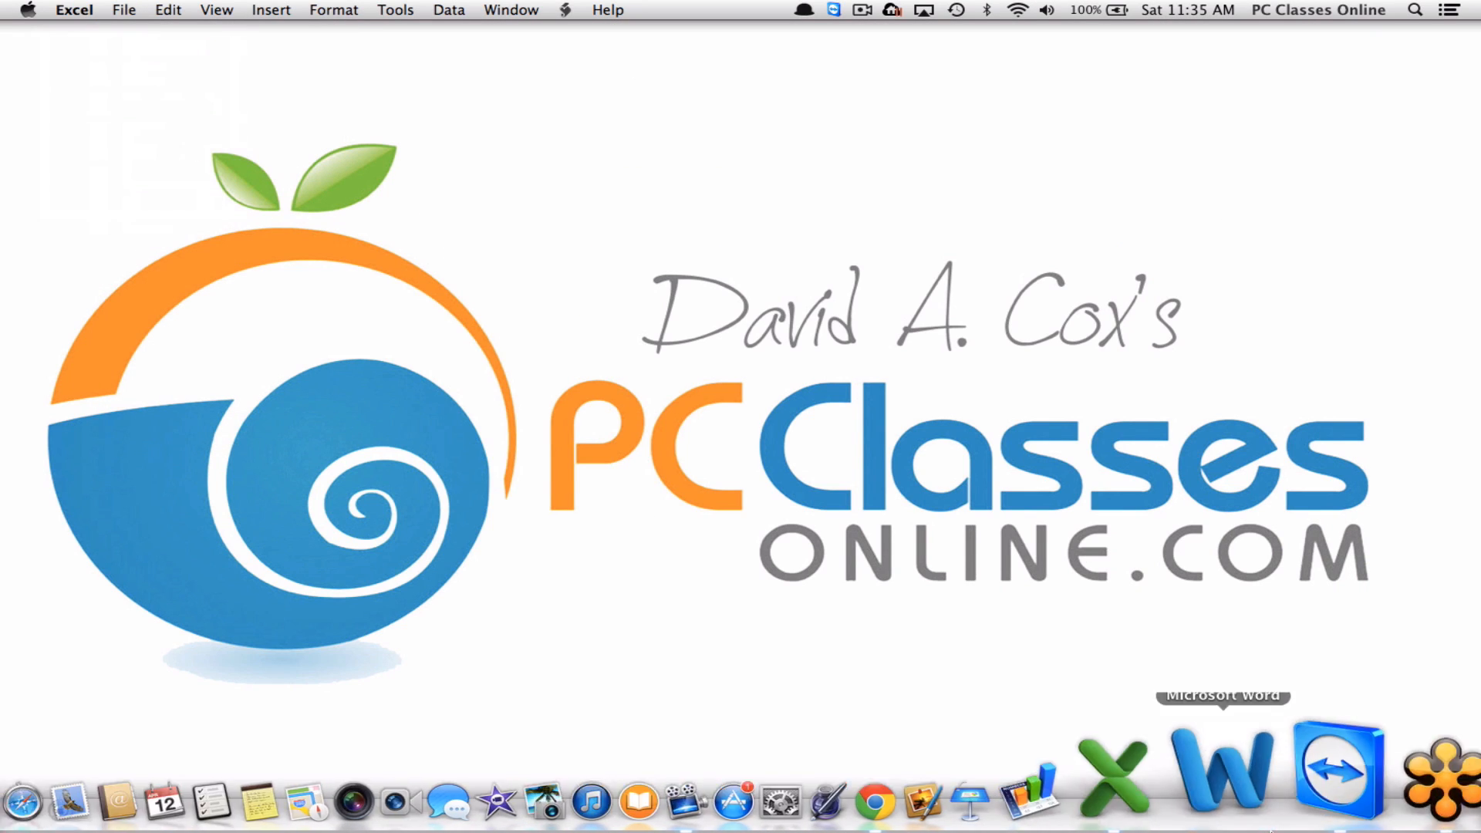
pyautogui.press('super+q')
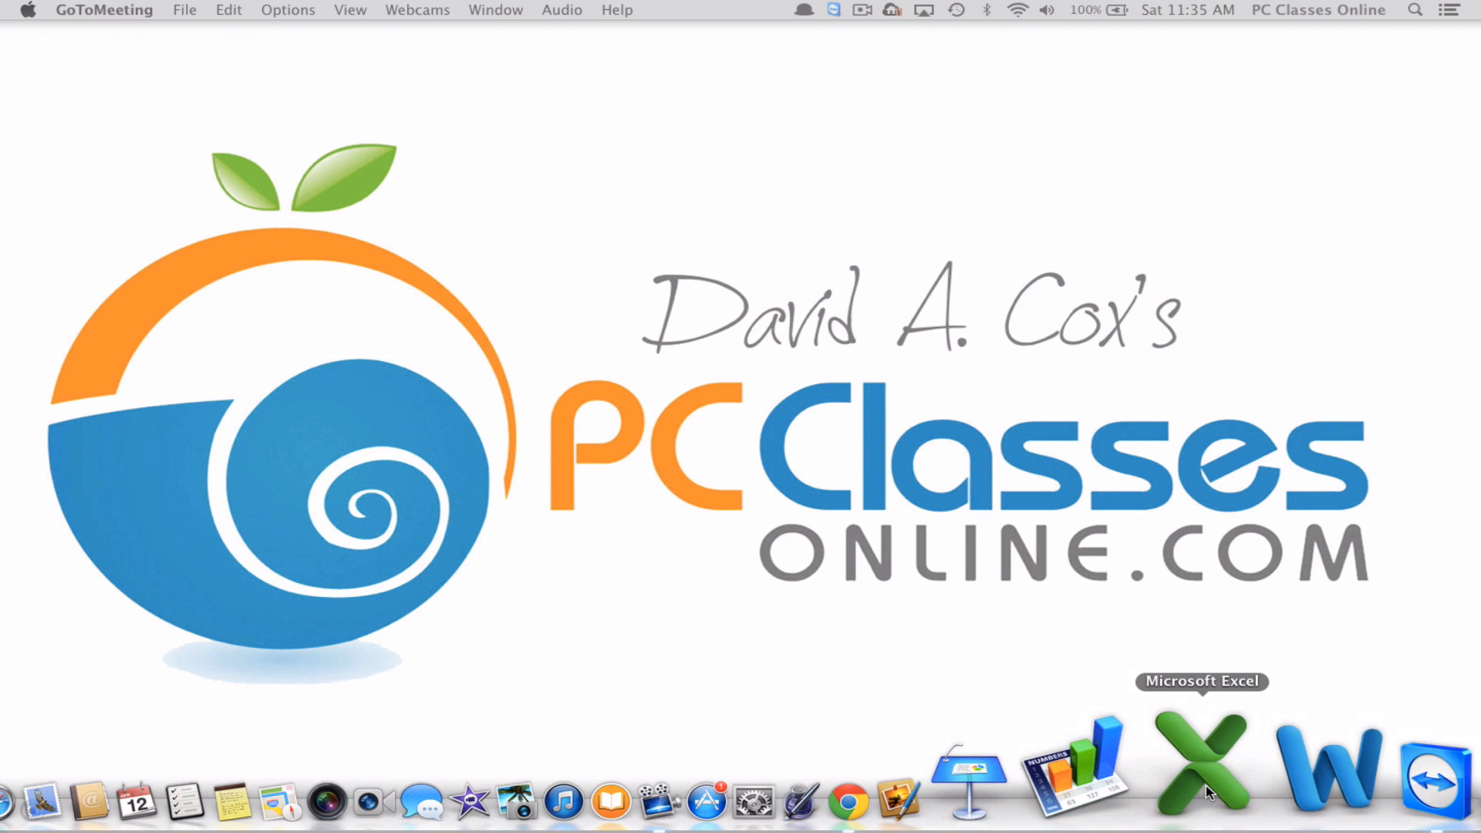
# Relaunch Excel and confirm PCO Employees appears under My Templates in the Workbook Gallery.
pyautogui.click(1206, 786)
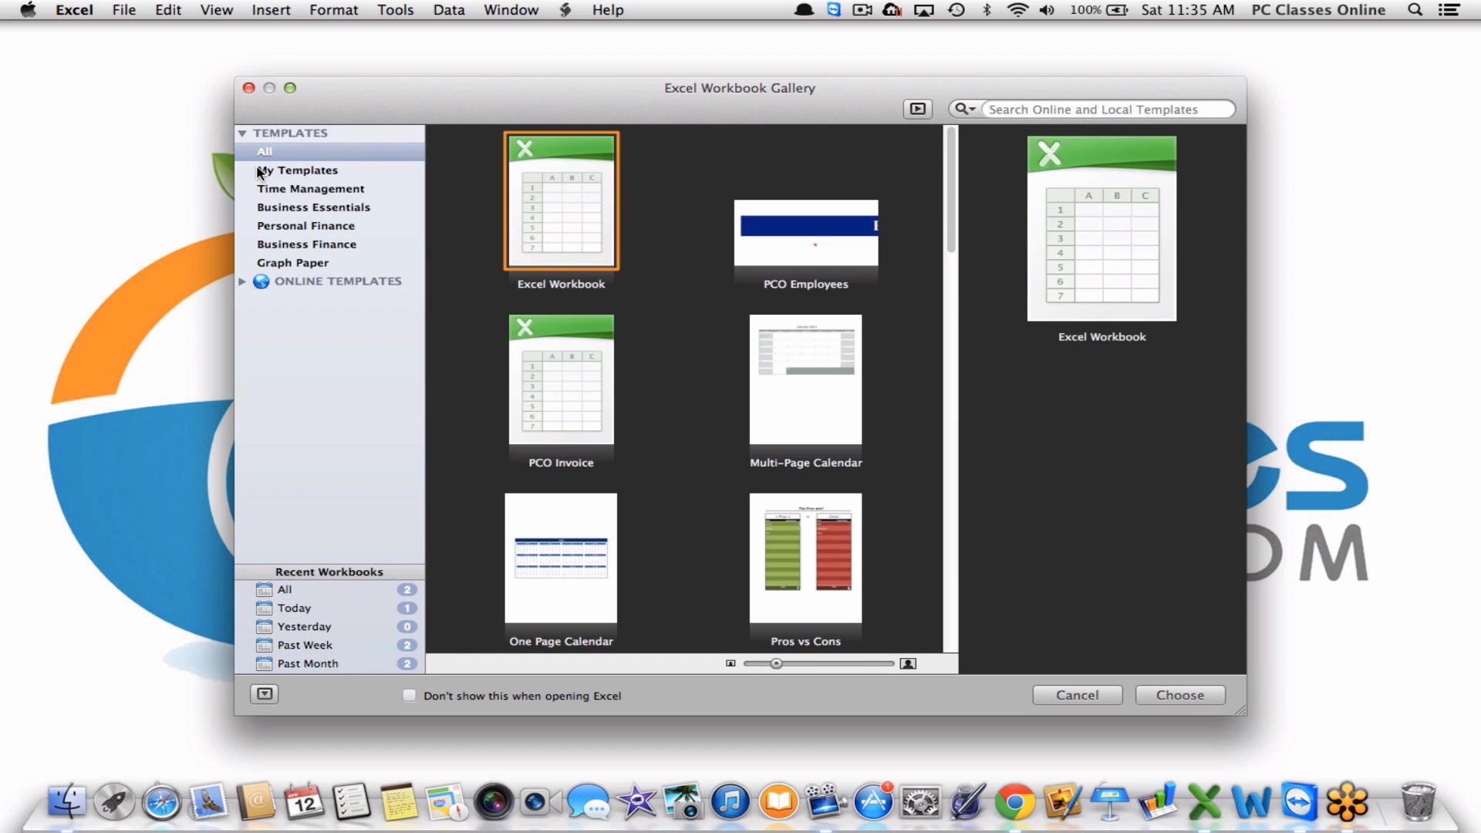
pyautogui.click(327, 174)
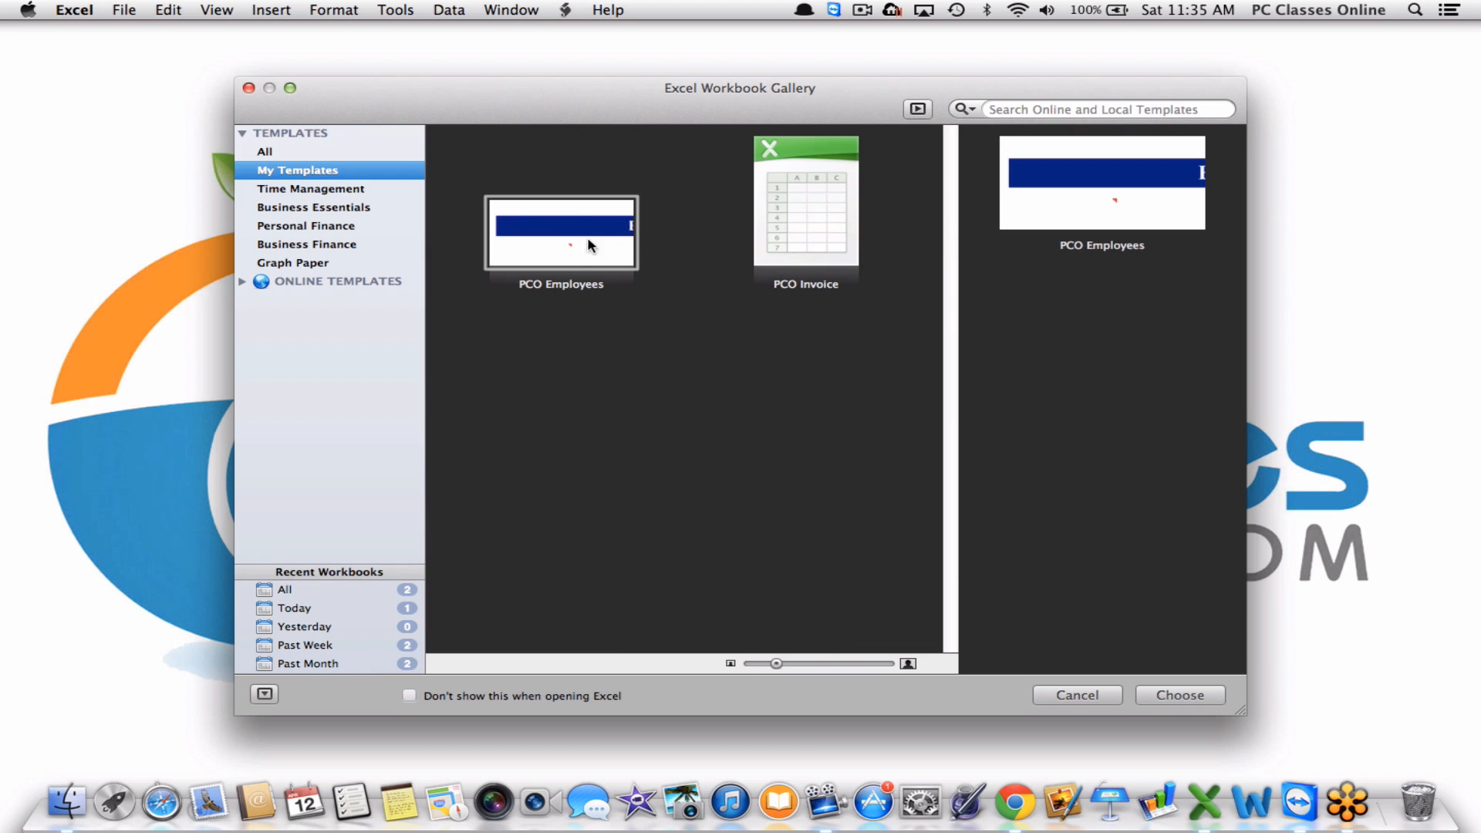
pyautogui.click(537, 211)
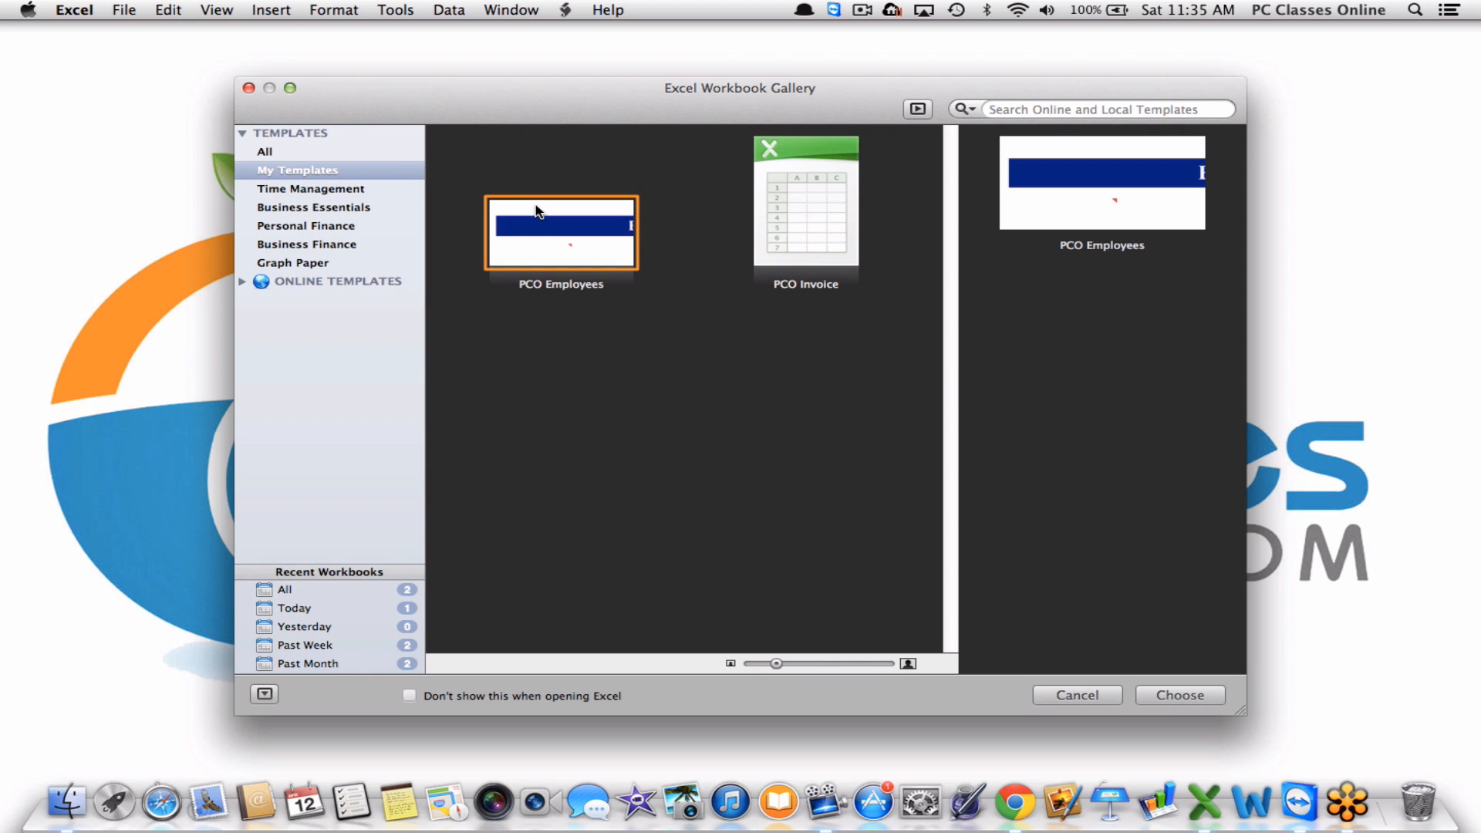
pyautogui.click(320, 152)
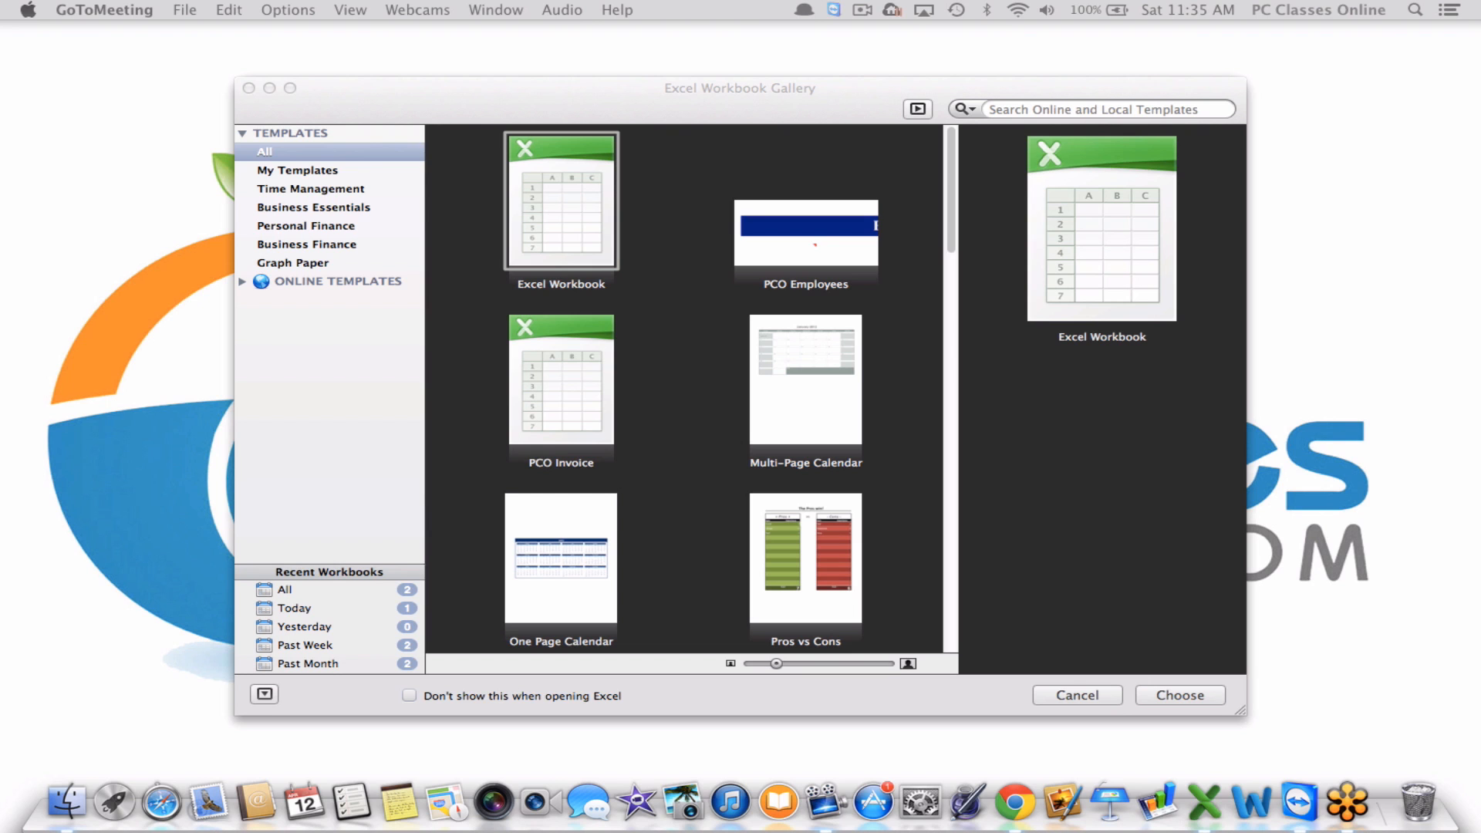
pyautogui.click(355, 90)
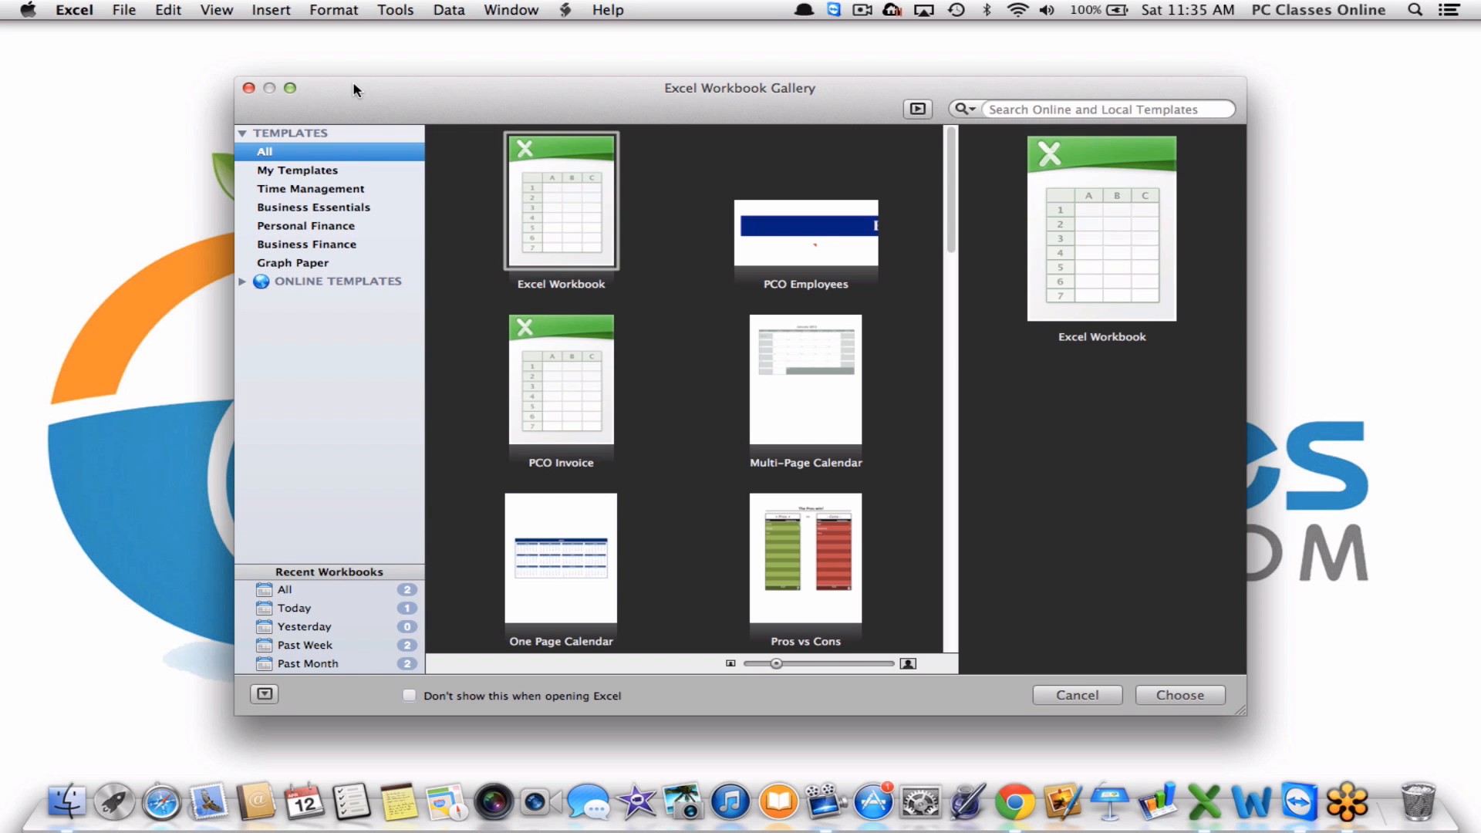
# Open a new blank workbook and zoom the sheet to 150%.
pyautogui.doubleClick(592, 228)
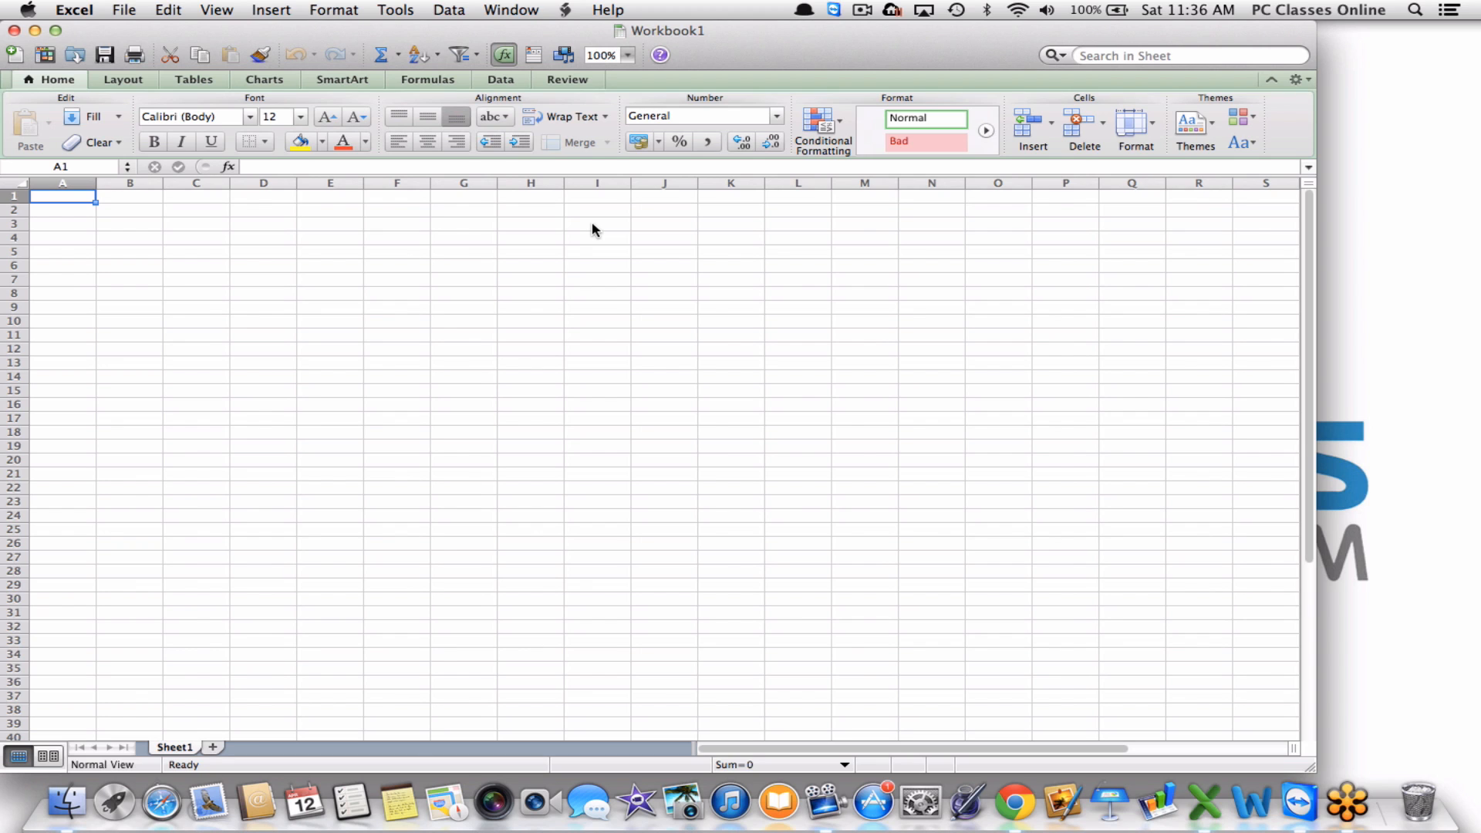
pyautogui.click(629, 55)
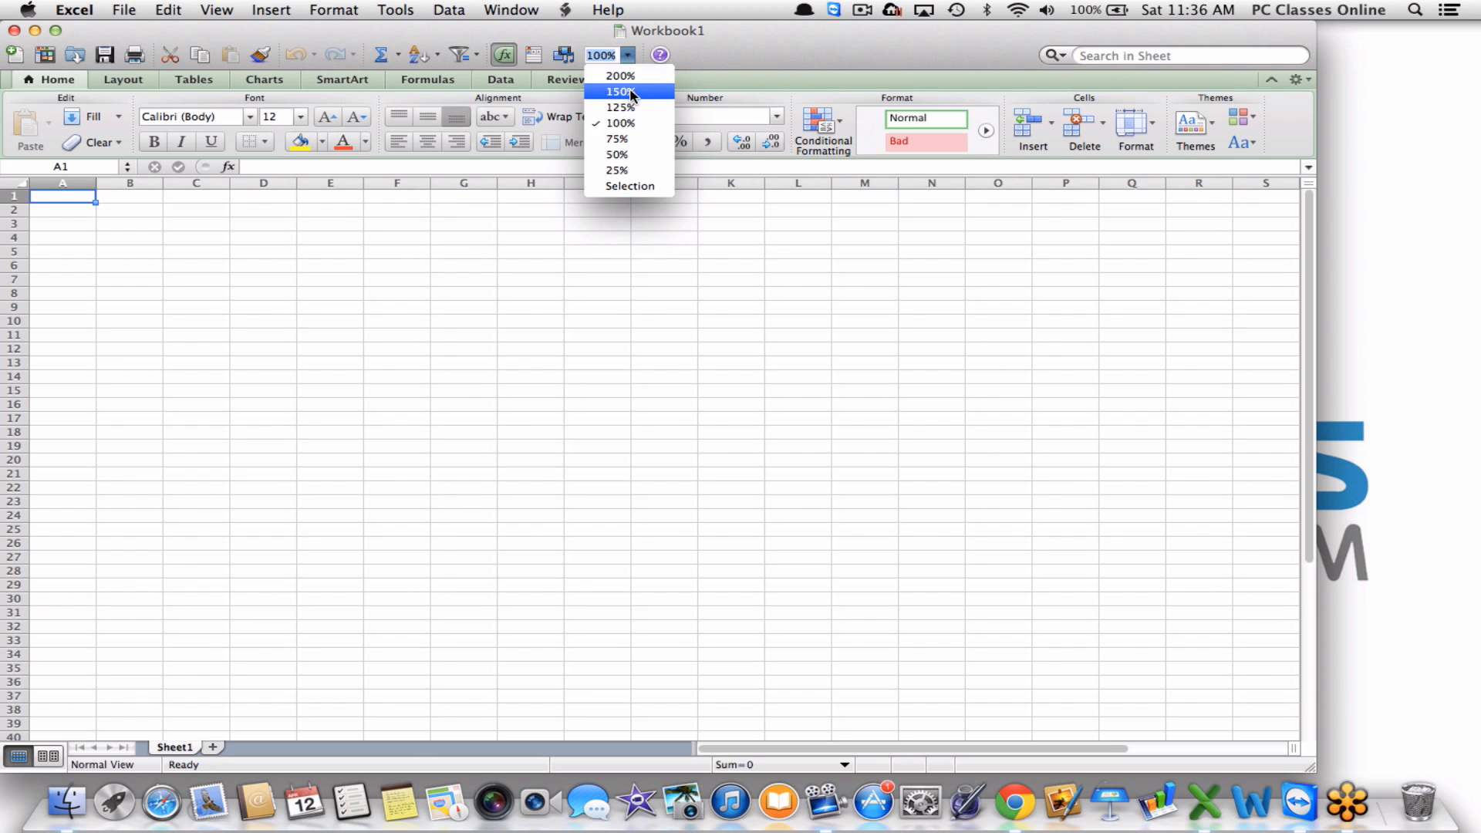
pyautogui.click(631, 92)
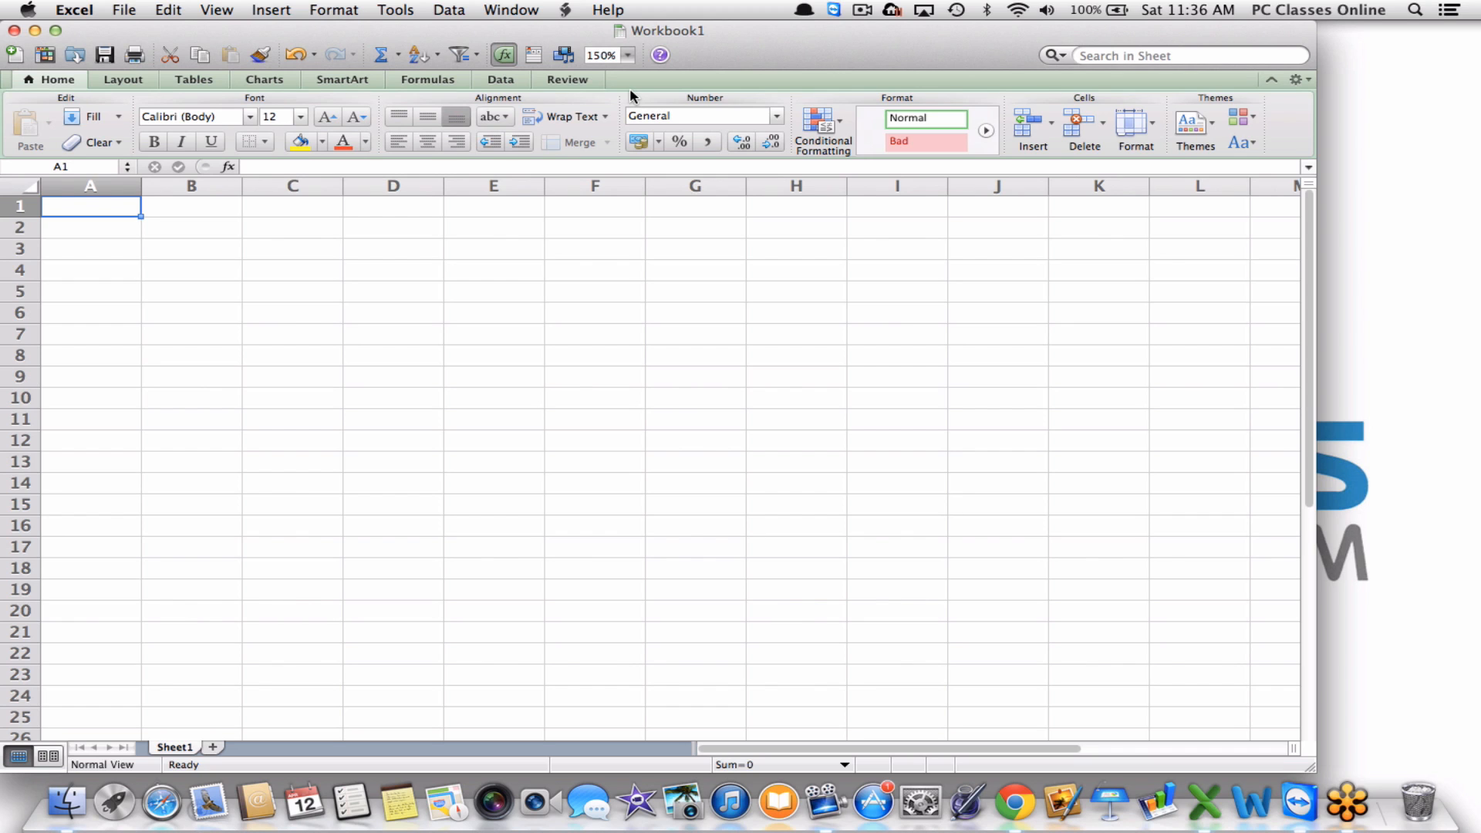
# Fill column A with 23, 23, 23 and 2325, then put 253 in B4 and 234 in C4.
pyautogui.write('23')
pyautogui.press('Return')
pyautogui.write('23')
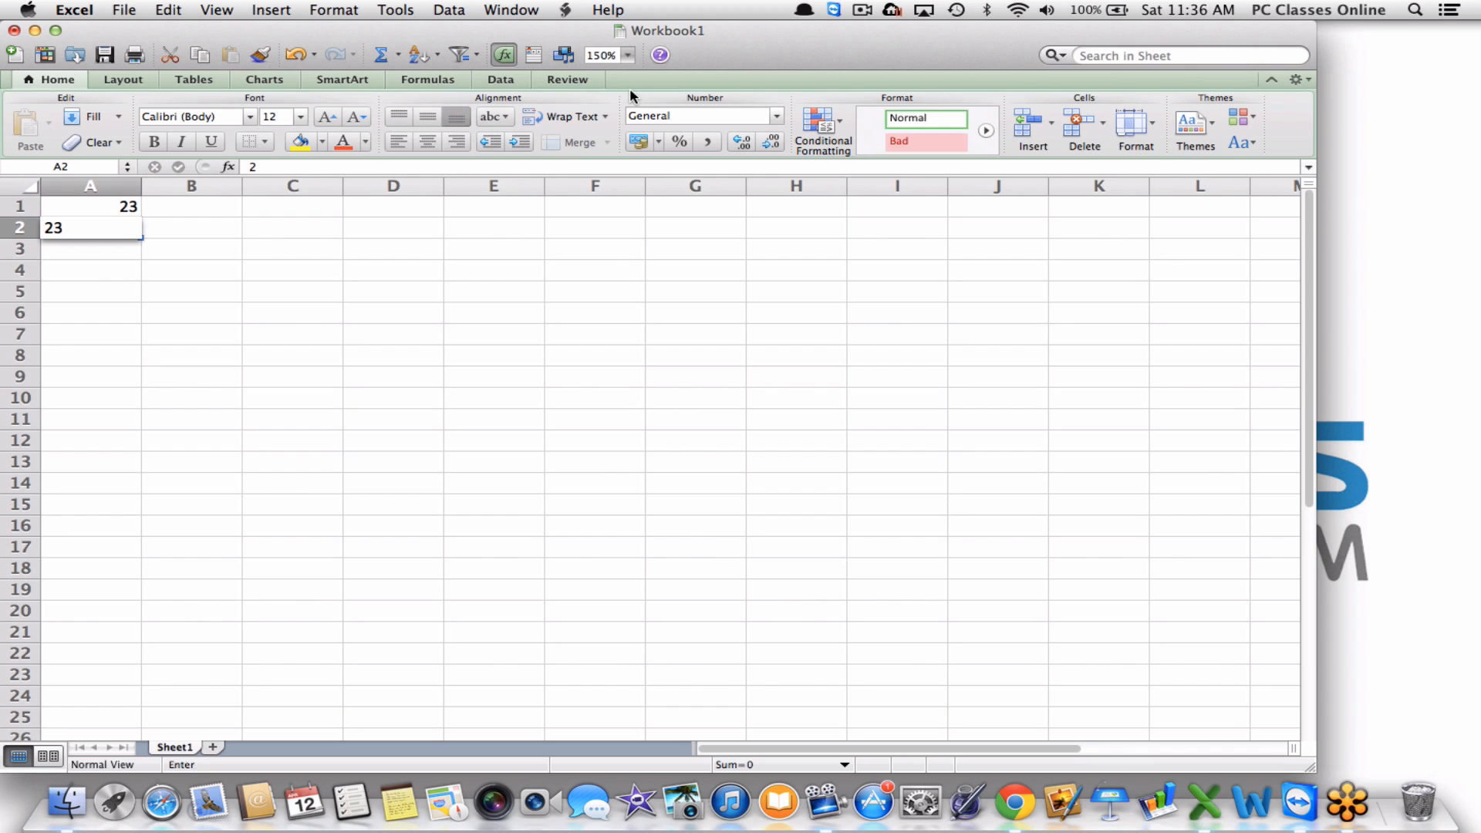
pyautogui.press('Return')
pyautogui.write('23')
pyautogui.press('Return')
pyautogui.write('2325')
pyautogui.press('Return')
pyautogui.press('Up')
pyautogui.press('Right')
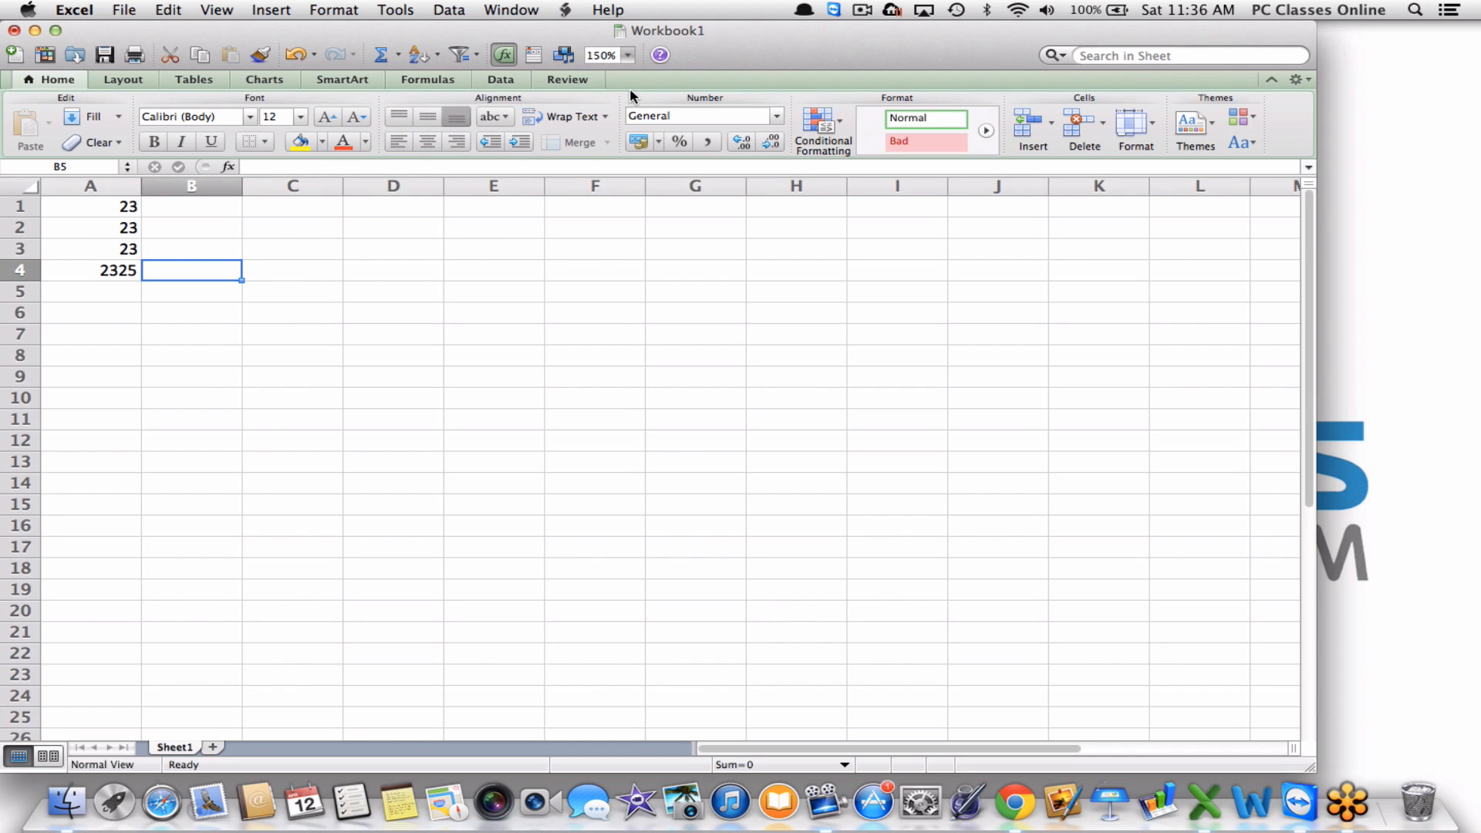
pyautogui.write('253')
pyautogui.press('Right')
pyautogui.write('234')
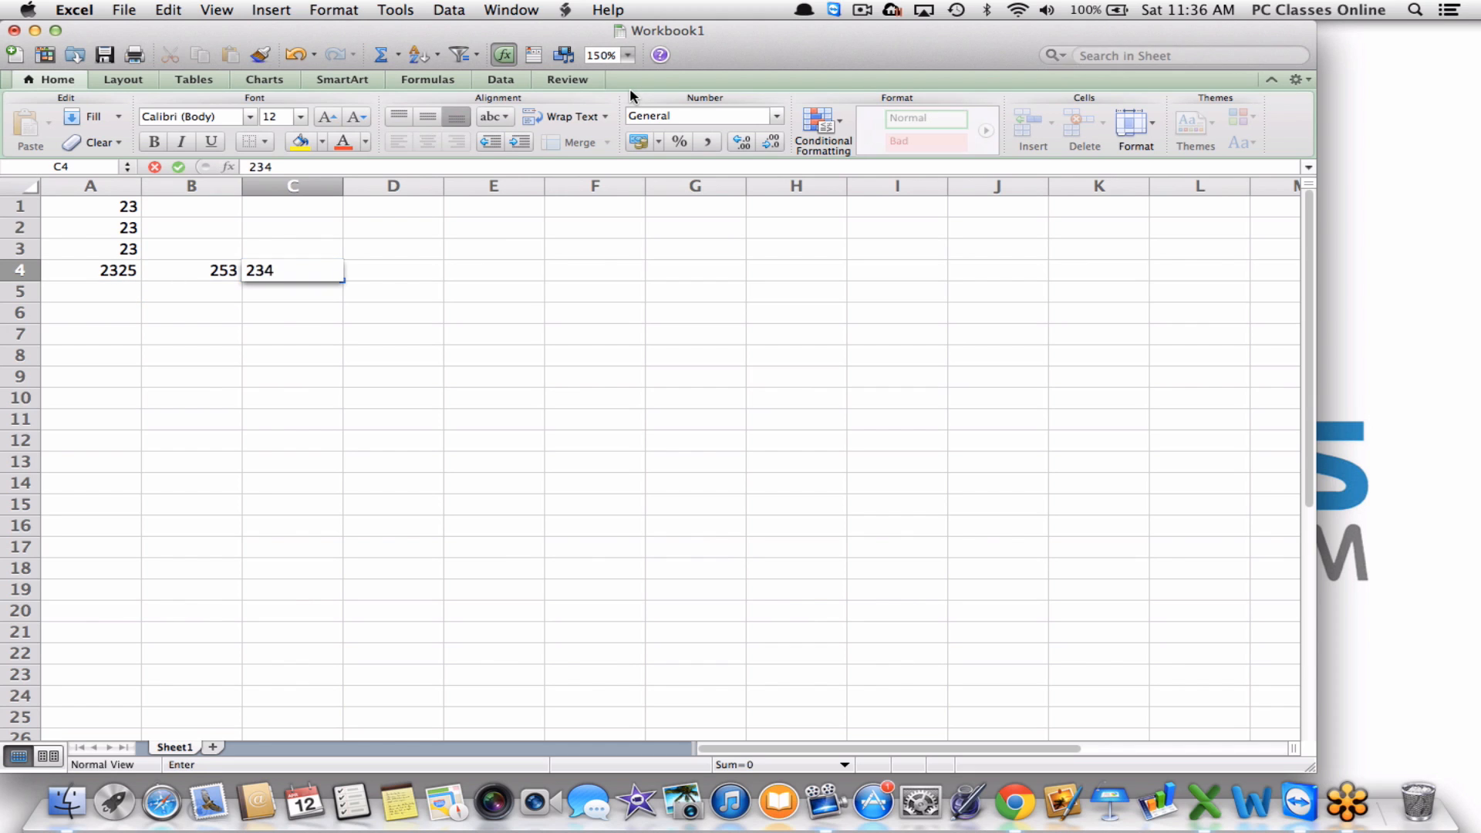
pyautogui.press('Up')
pyautogui.press('Up')
pyautogui.press('Up')
# Enter 23, 42, 64 in C1:C3 and 646, 64, 47 in B1:B3.
pyautogui.write('23')
pyautogui.press('Return')
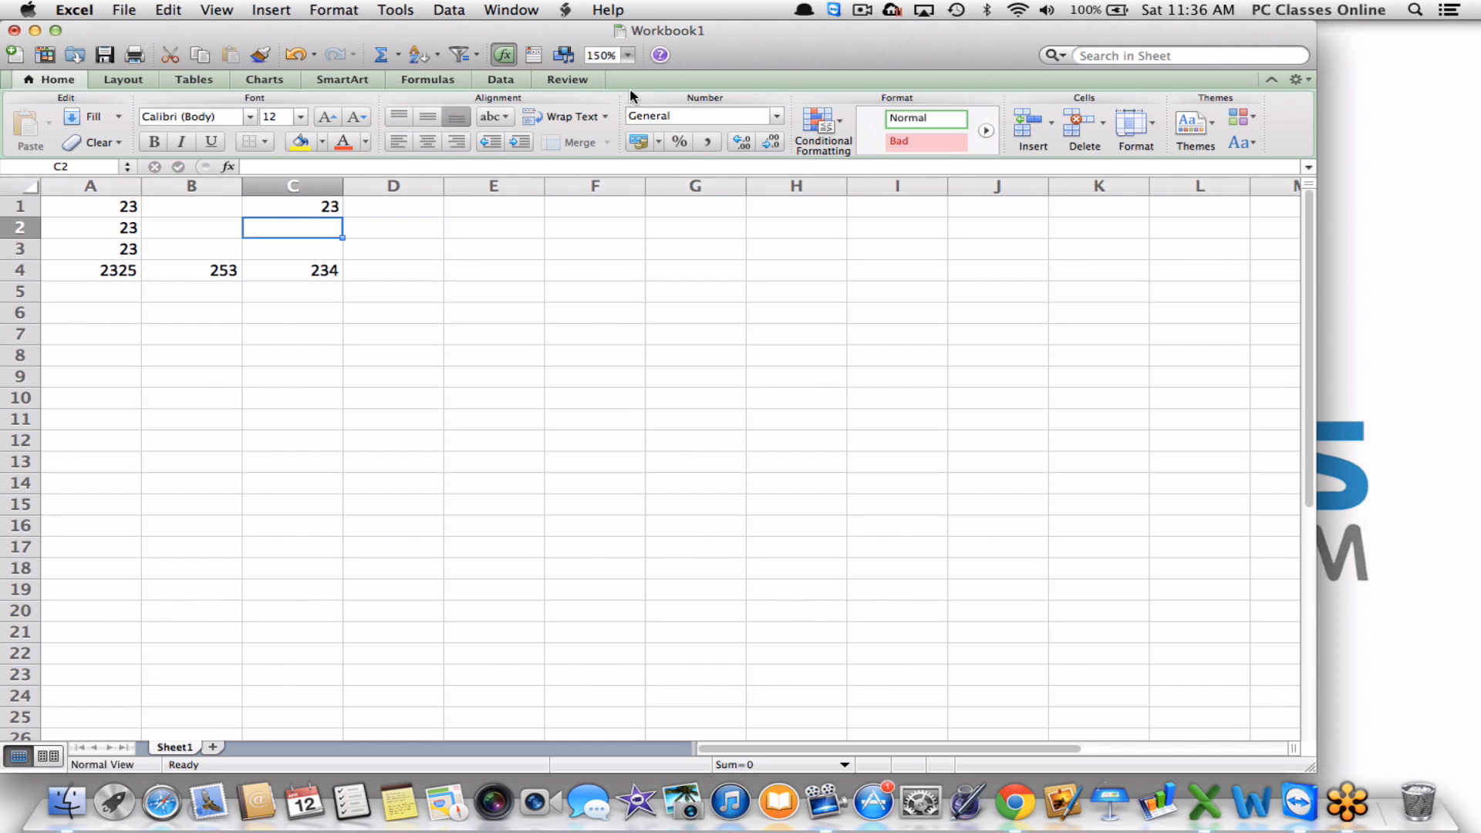
pyautogui.write('42')
pyautogui.press('Return')
pyautogui.write('64')
pyautogui.press('Return')
pyautogui.press('Left')
pyautogui.press('Up')
pyautogui.press('Up')
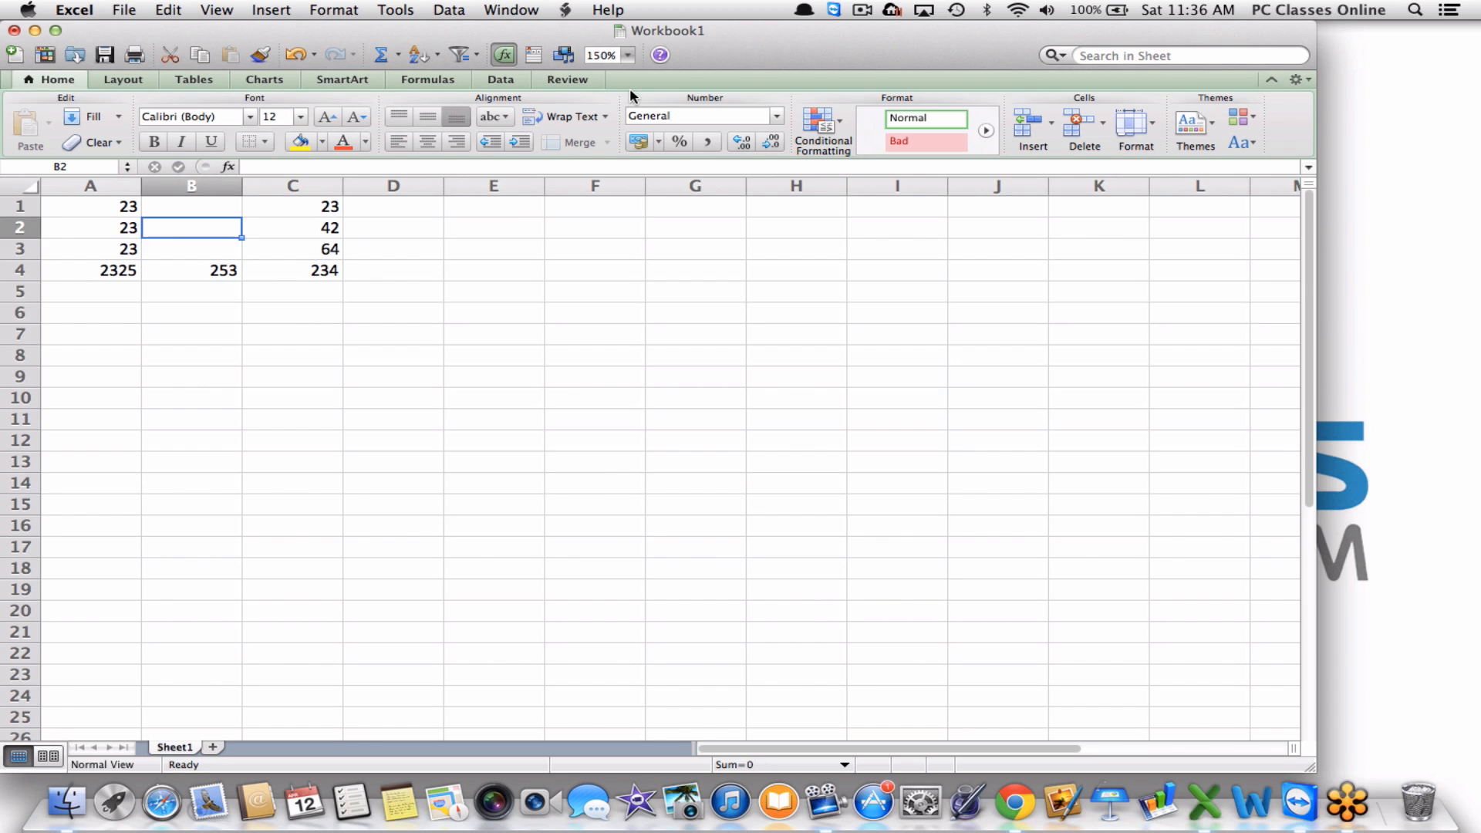
pyautogui.write('64')
pyautogui.press('Up')
pyautogui.write('646')
pyautogui.press('Return')
pyautogui.press('Return')
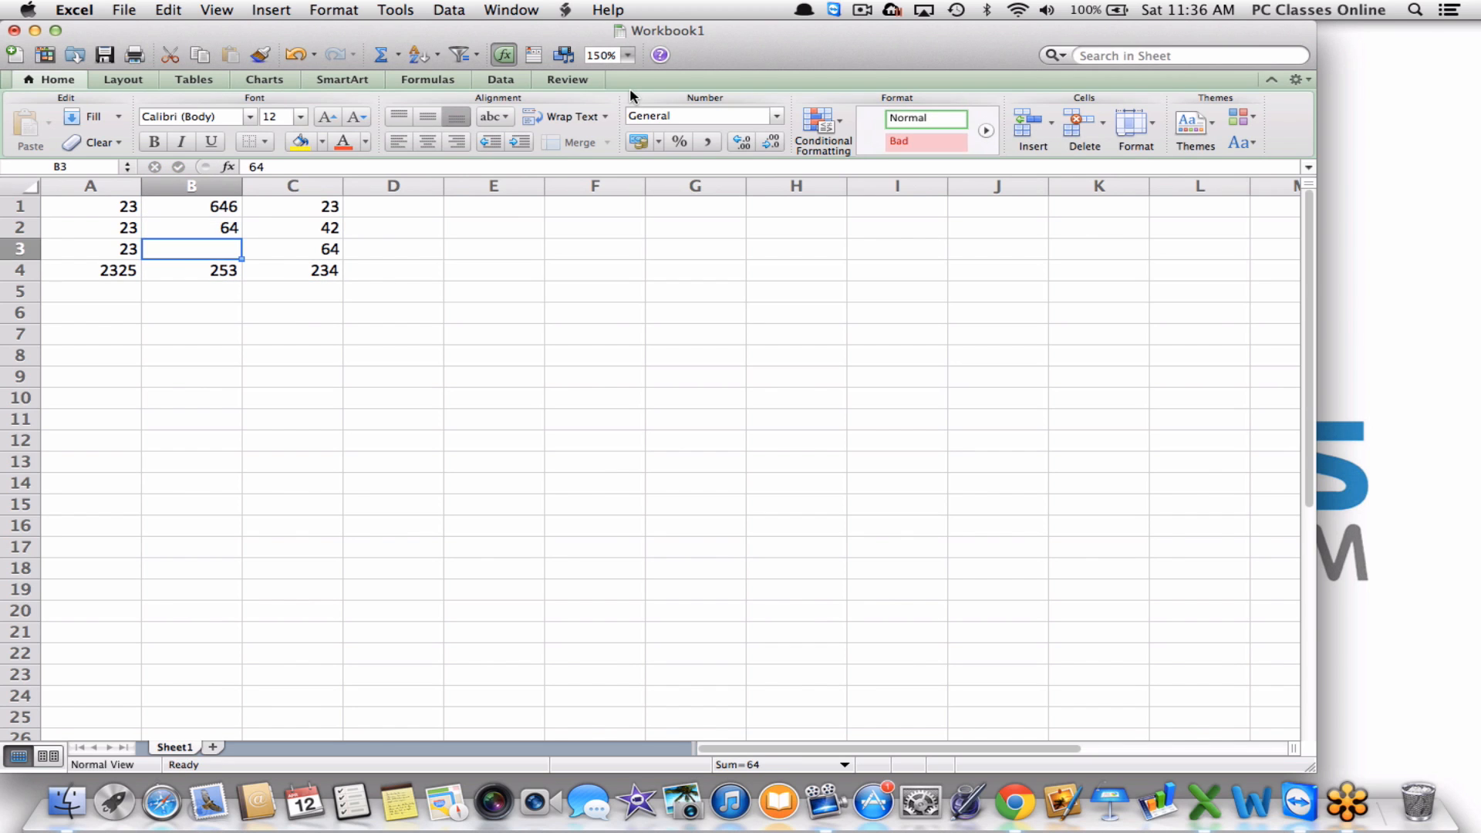
pyautogui.write('47')
pyautogui.press('Return')
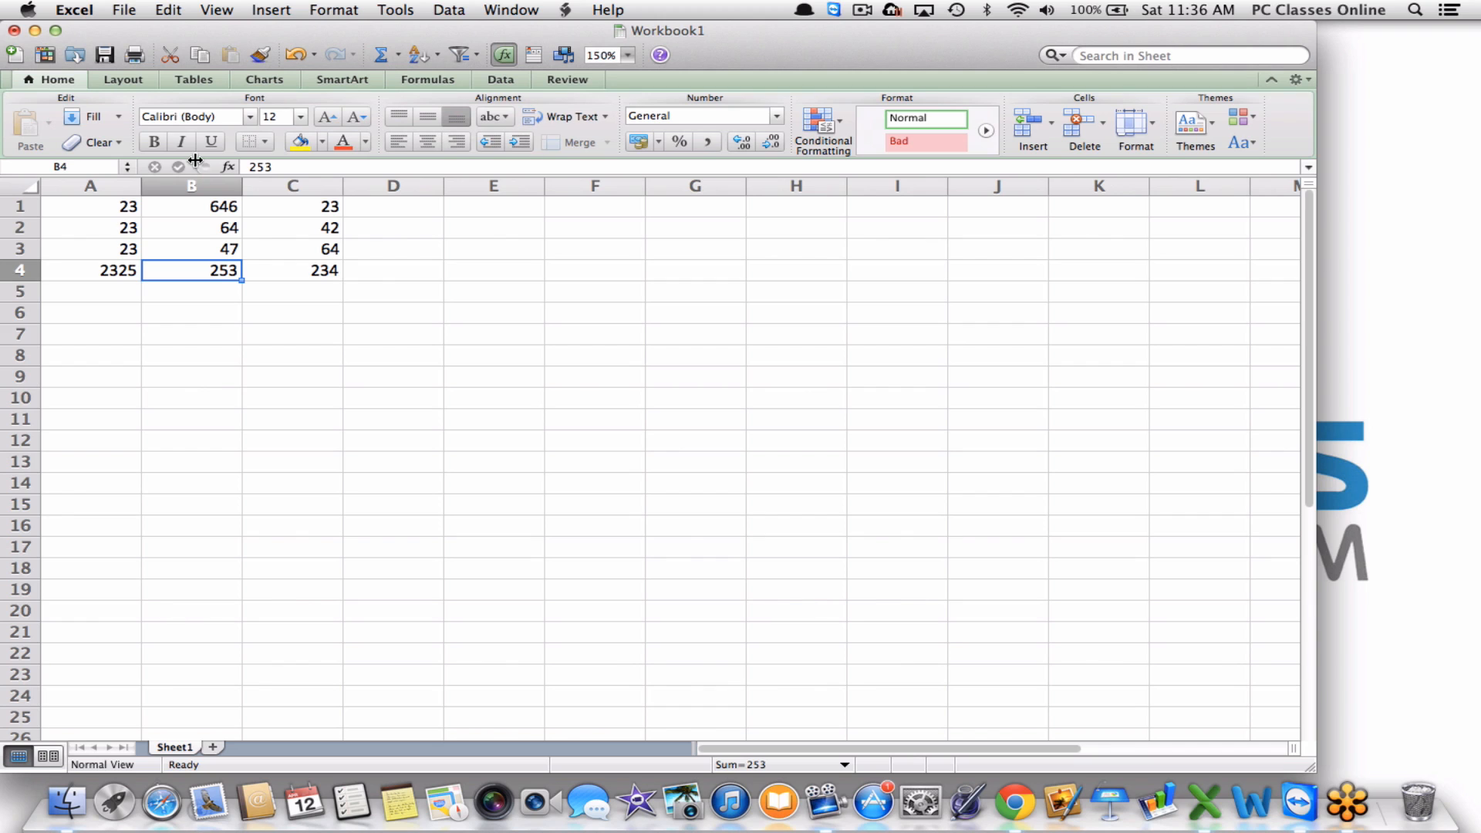
# Format A1:C4 with the second Table Style, adding Column1–Column3 headers and banded rows.
pyautogui.moveTo(95, 214); pyautogui.dragTo(284, 261)
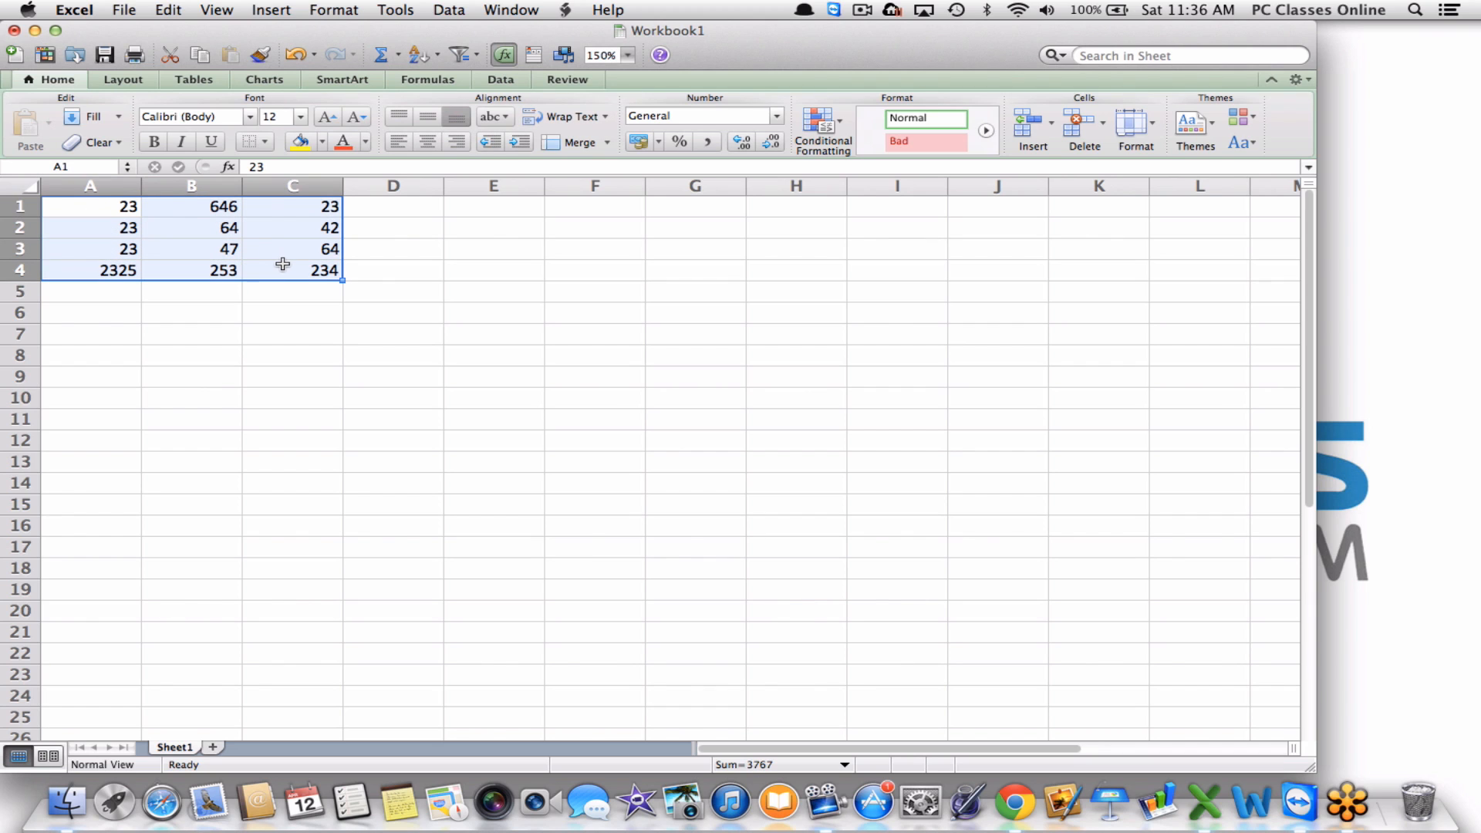
pyautogui.click(198, 83)
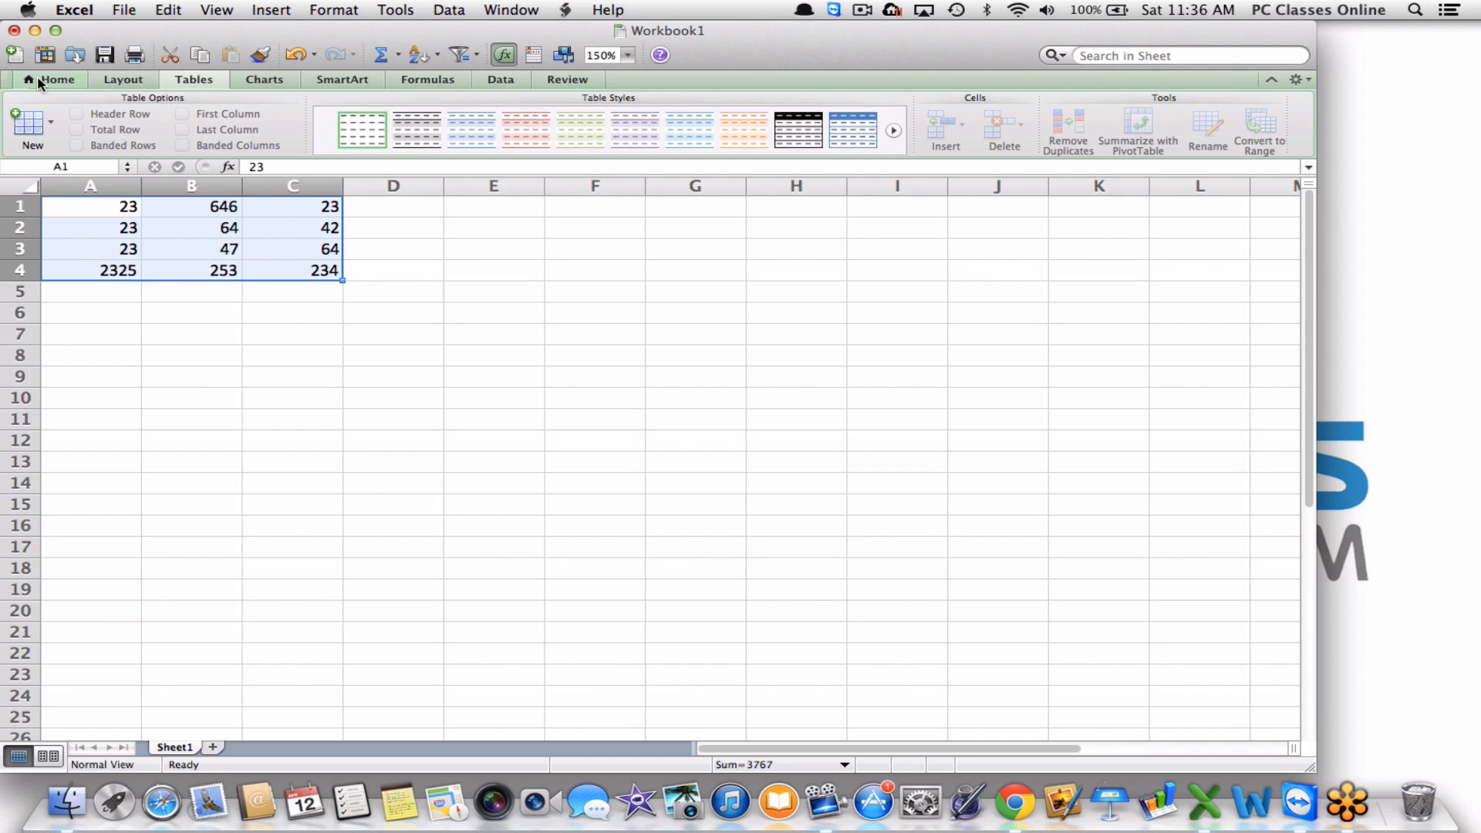
pyautogui.click(426, 142)
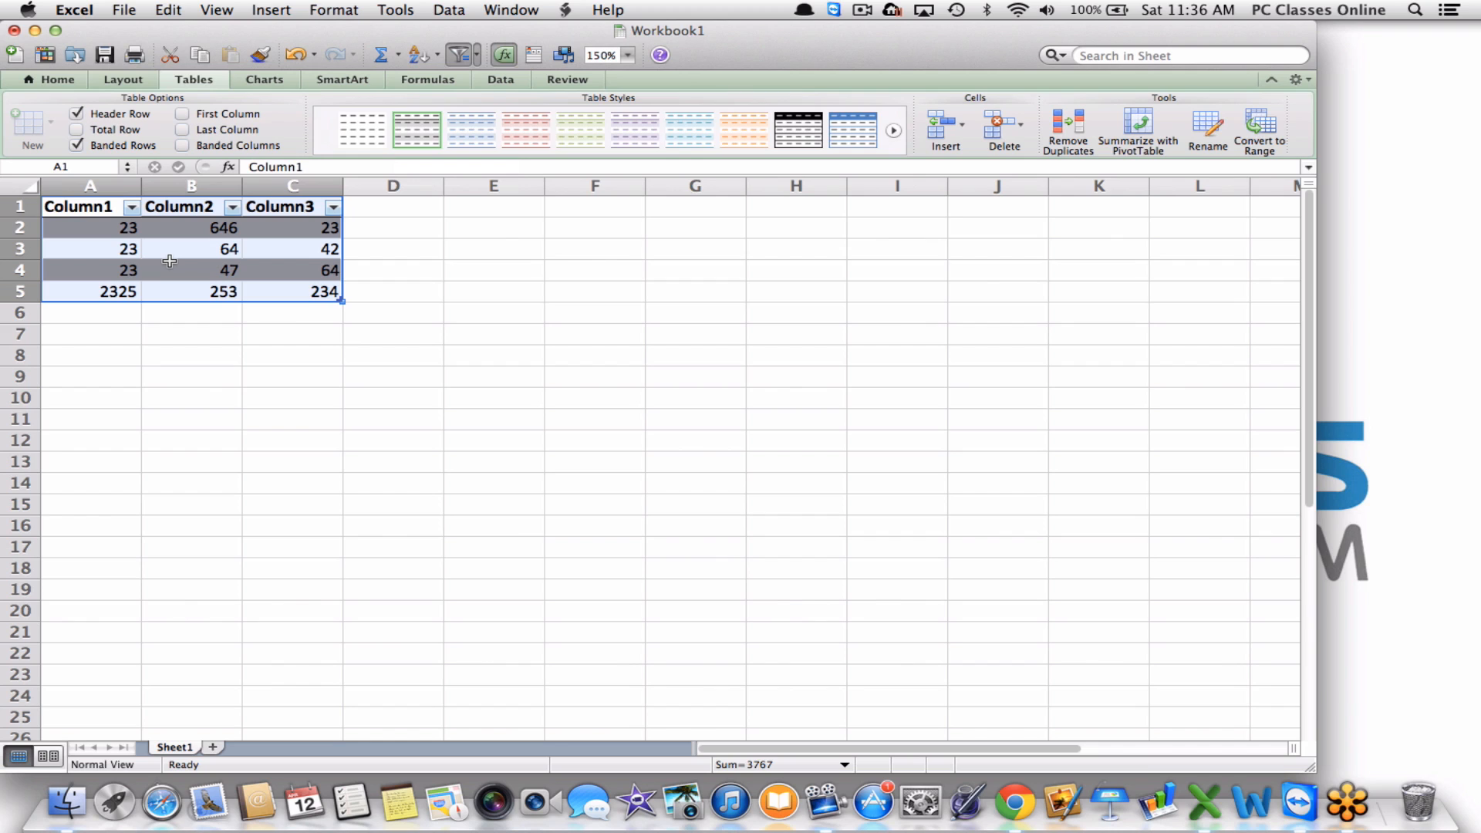
pyautogui.click(55, 81)
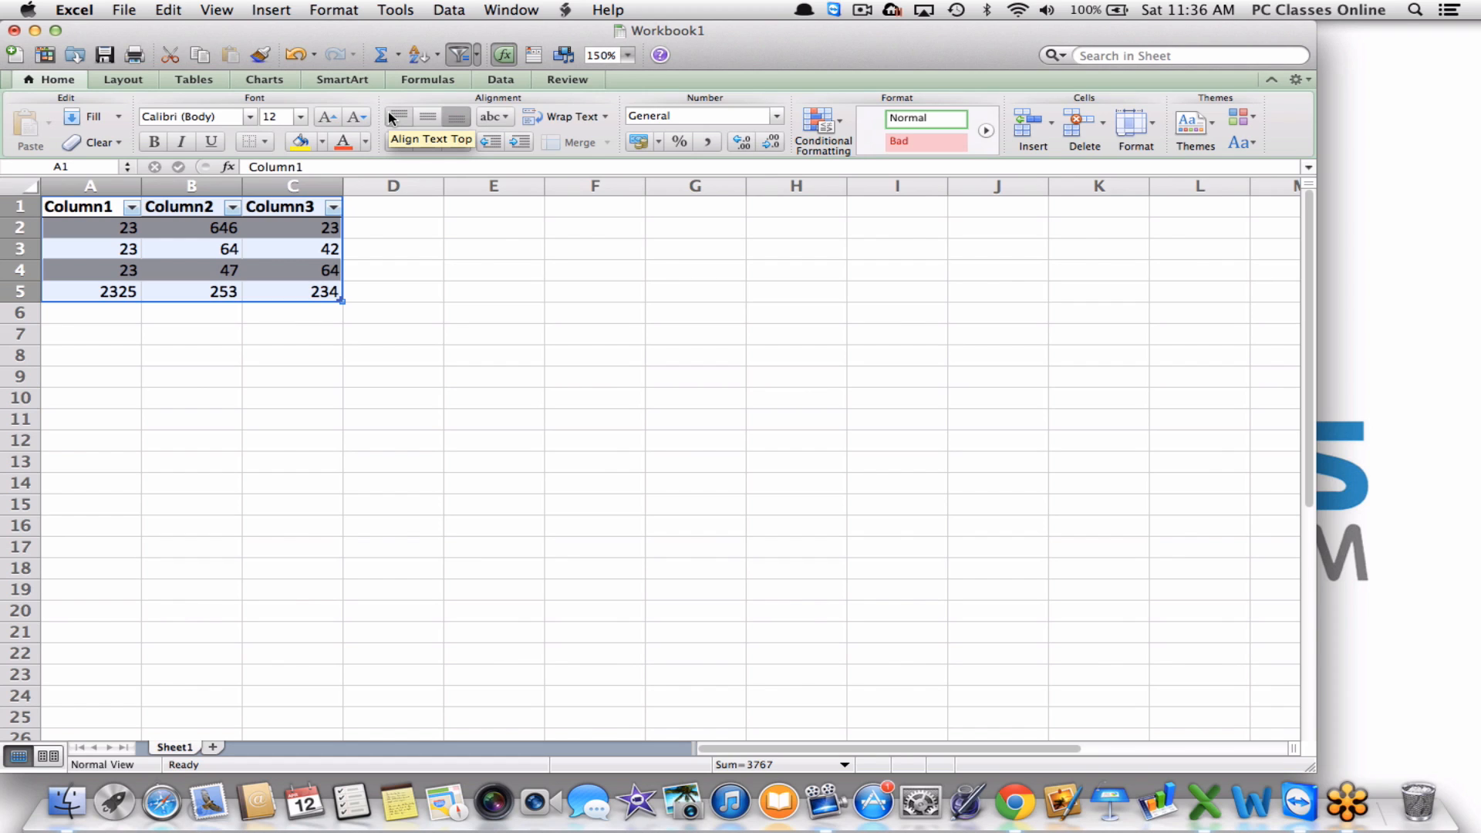
# Copy the whole table and paste a duplicate starting at cell A9.
pyautogui.click(347, 305)
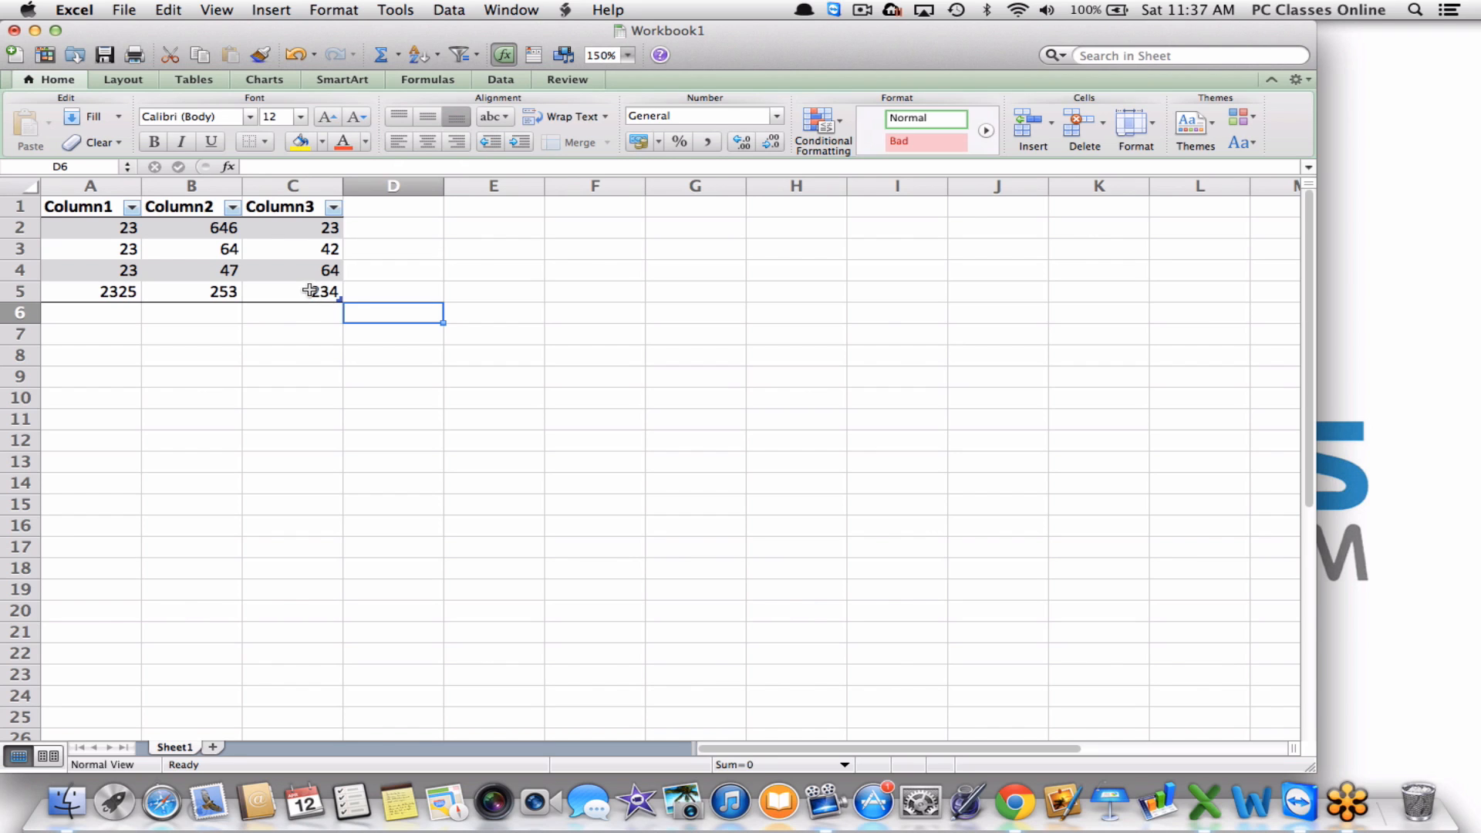
pyautogui.moveTo(305, 286); pyautogui.dragTo(60, 201)
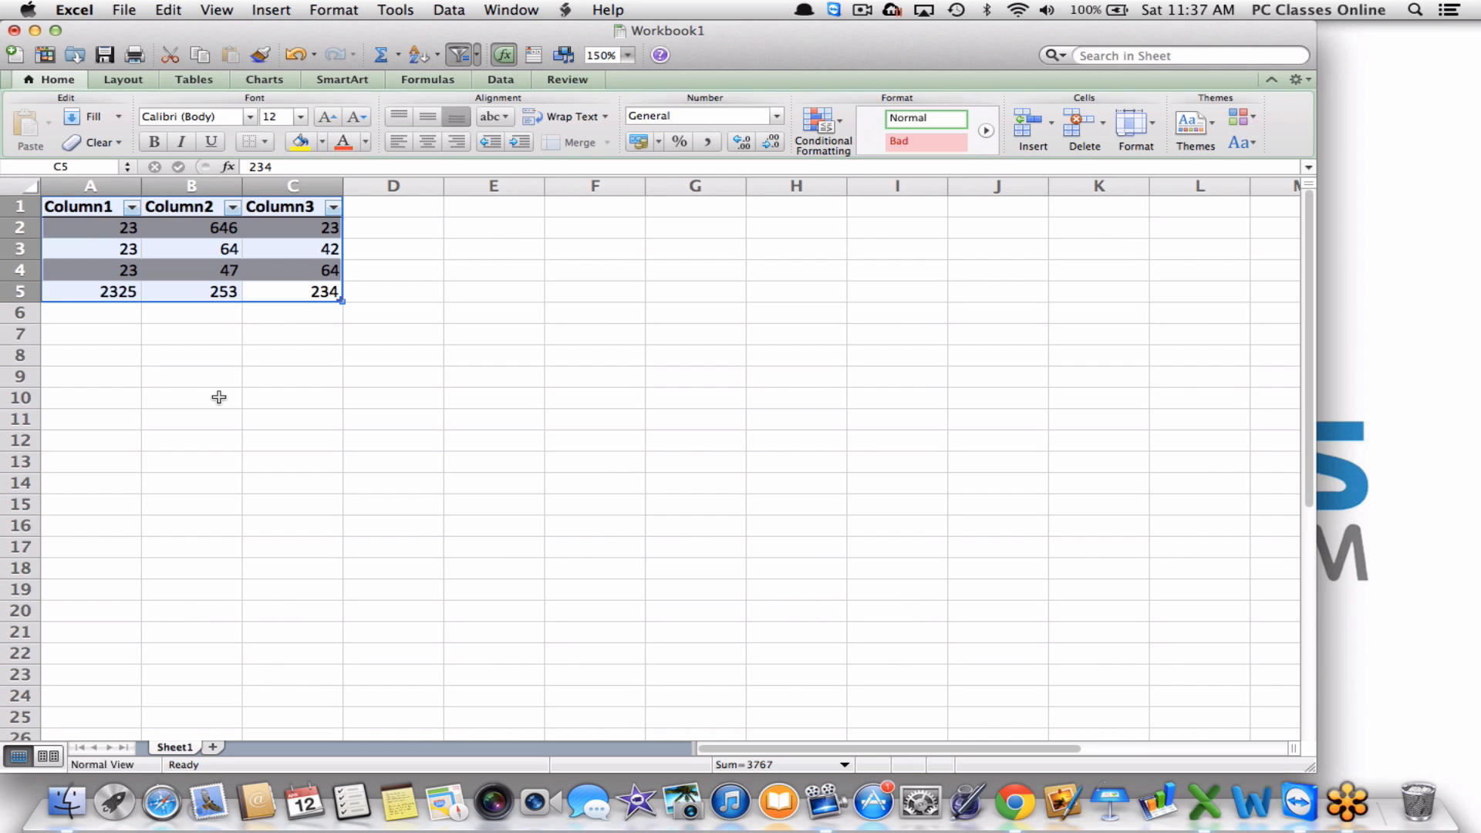
pyautogui.press('super+c')
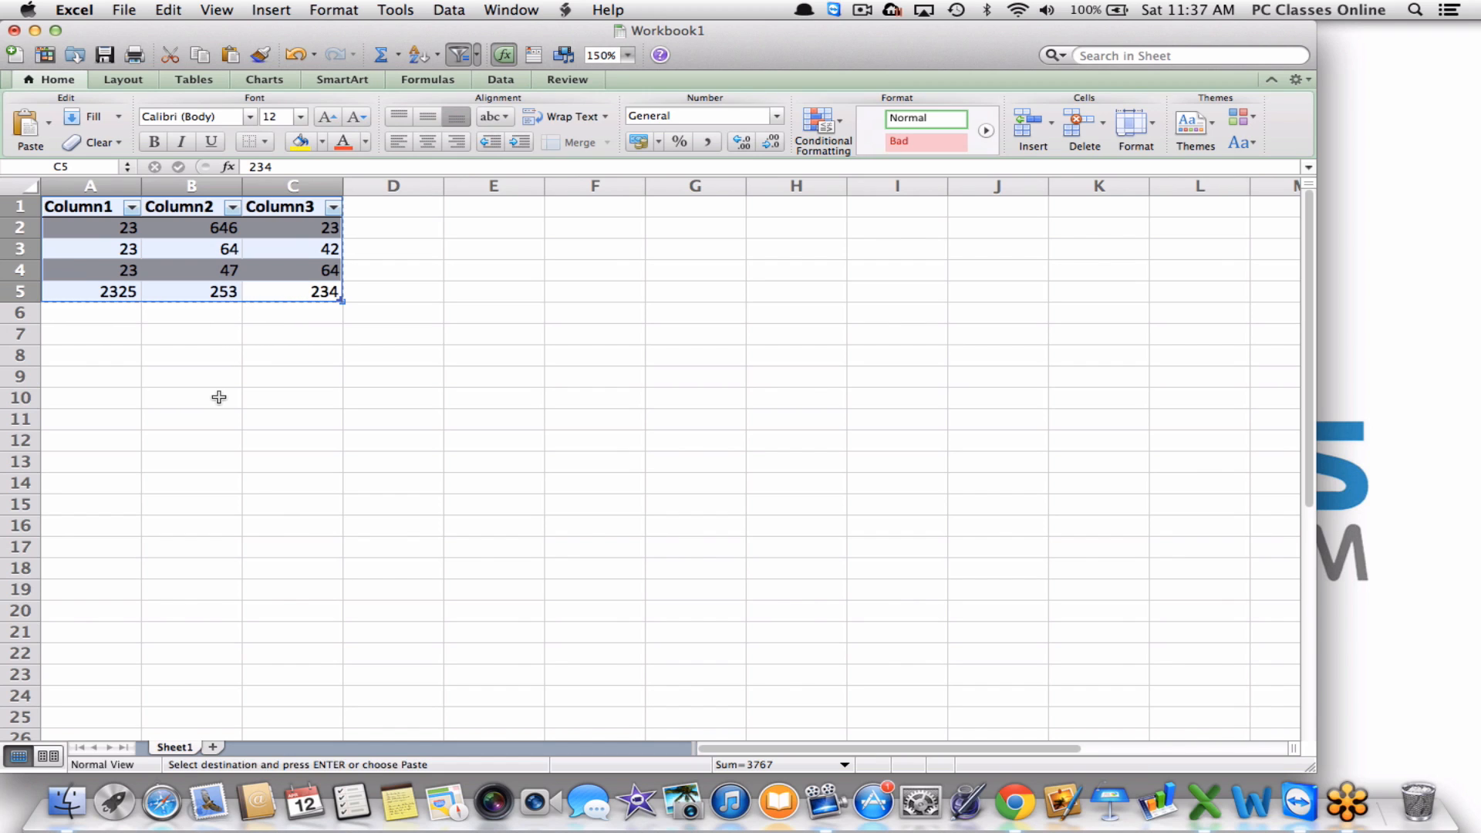
pyautogui.moveTo(66, 378); pyautogui.dragTo(579, 631)
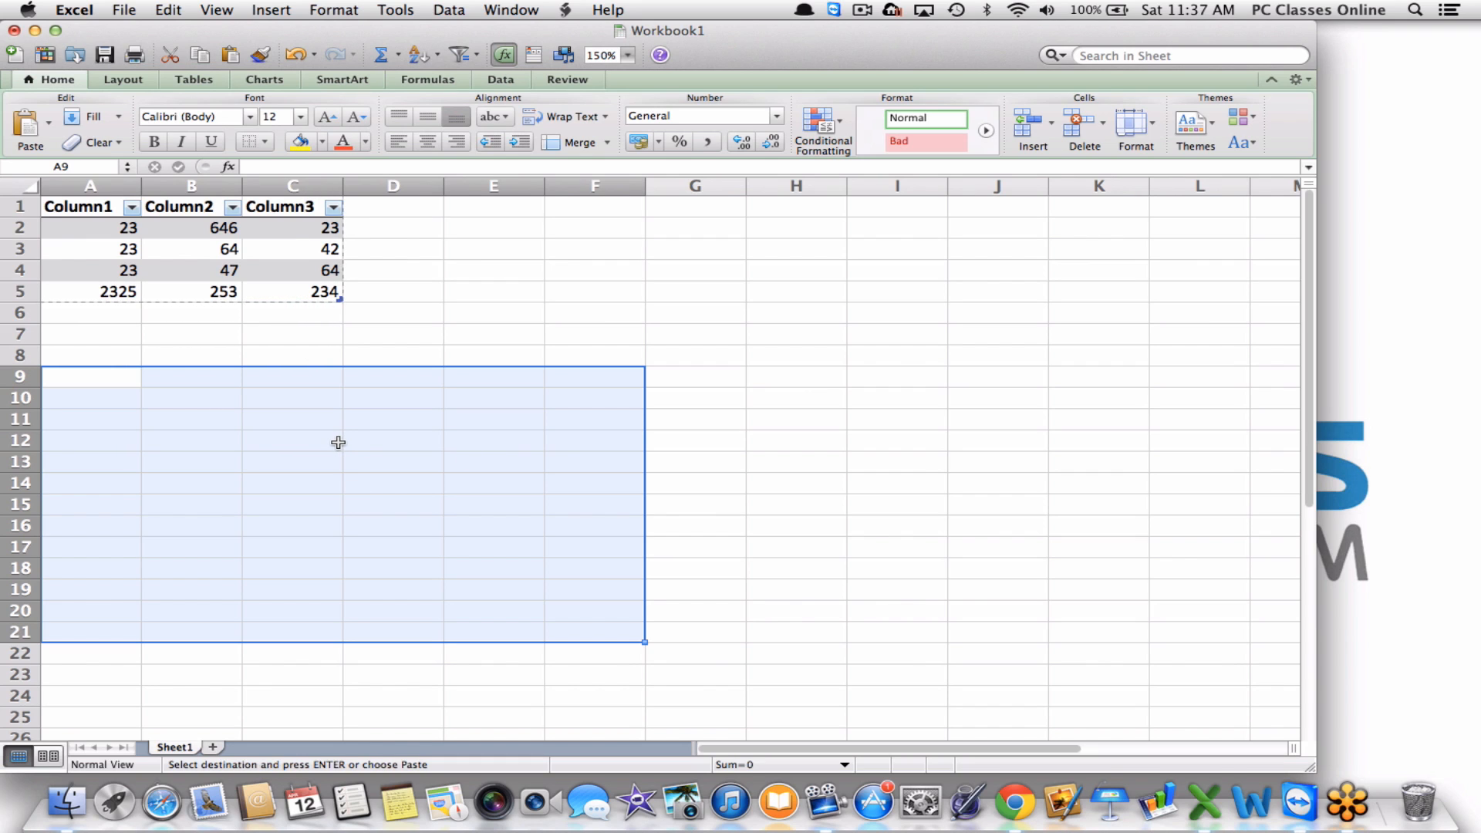
pyautogui.press('super+v')
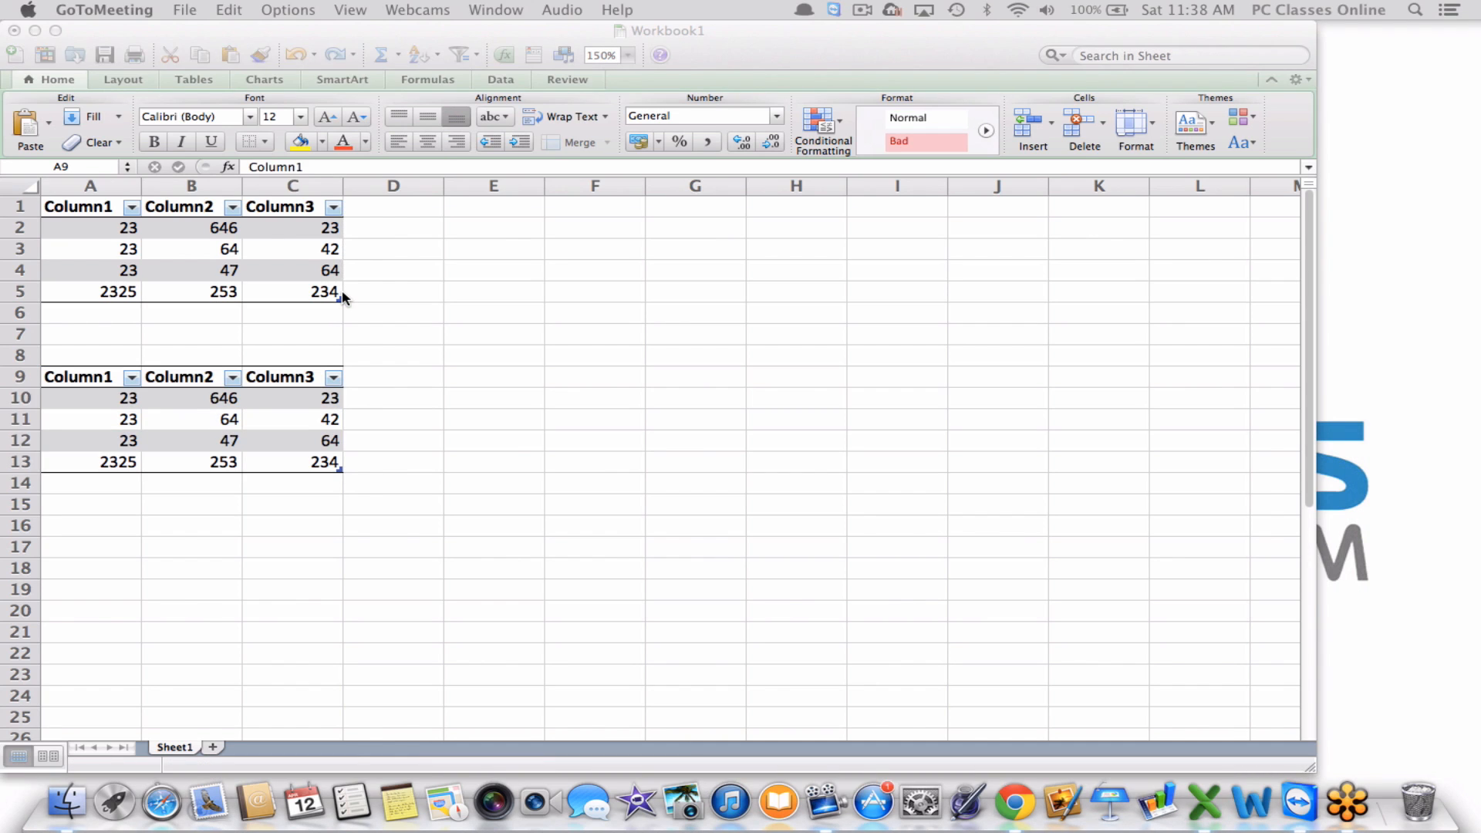
pyautogui.click(343, 293)
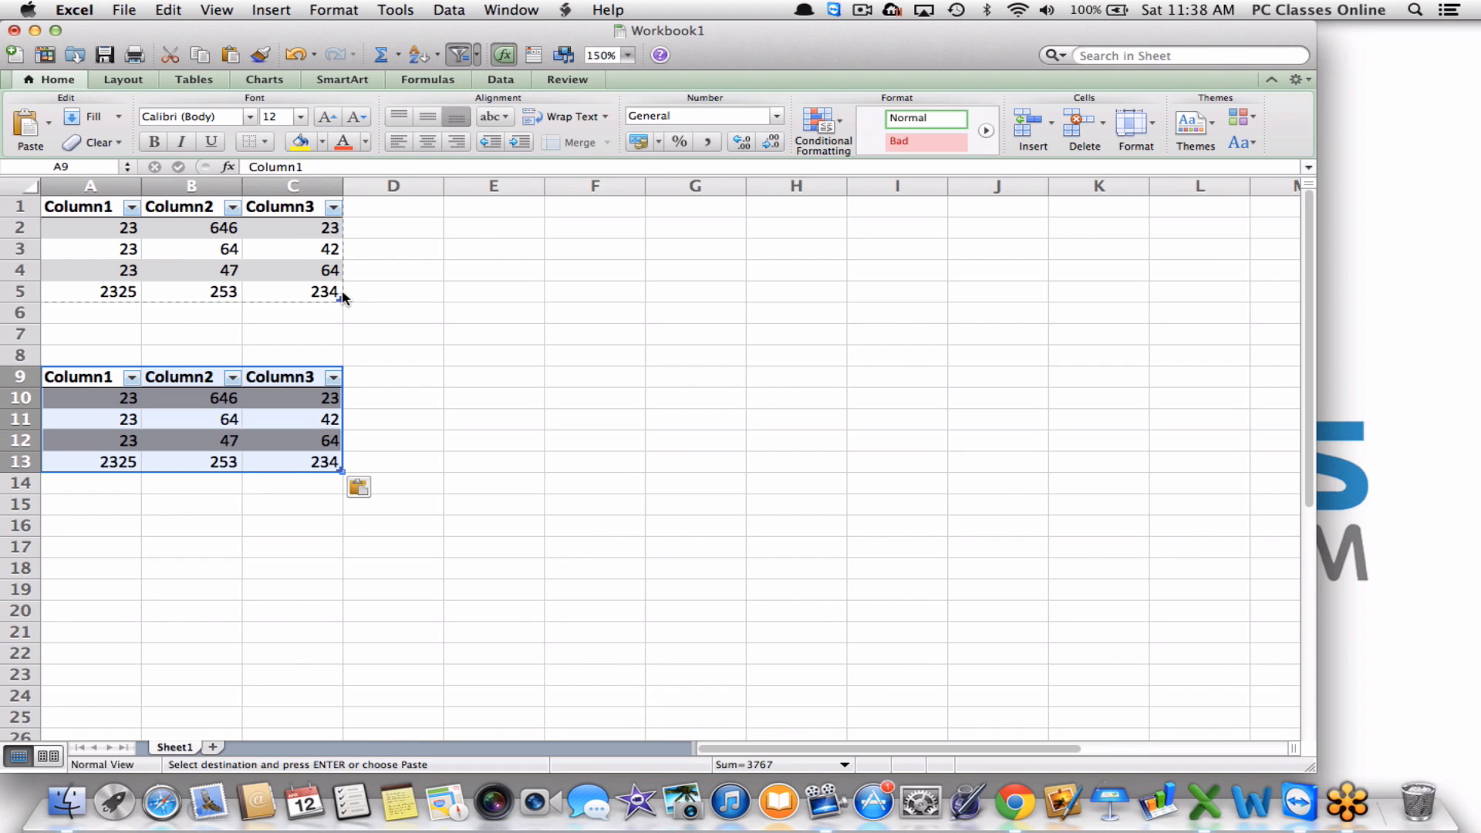
pyautogui.click(402, 316)
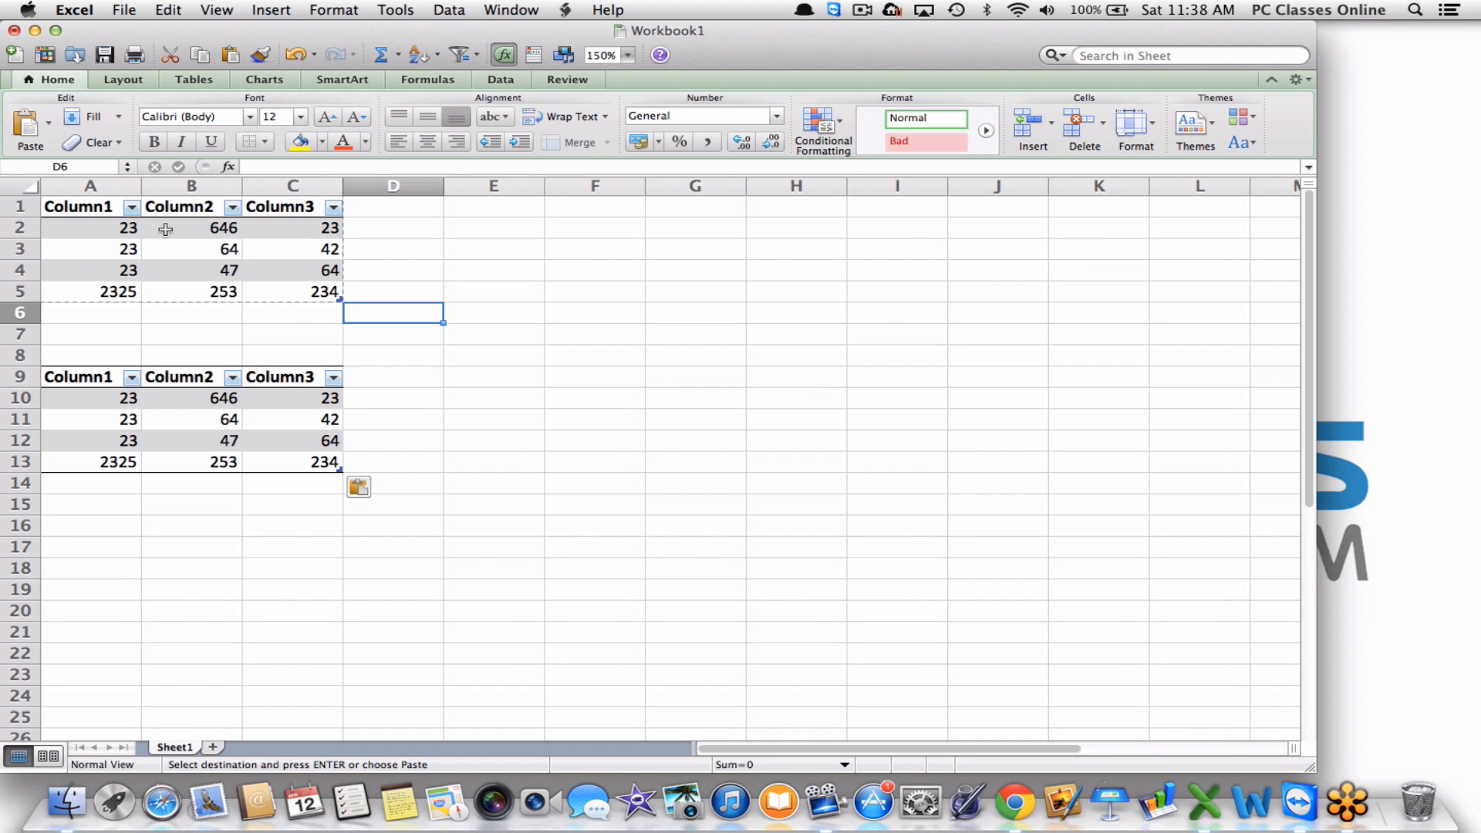
pyautogui.moveTo(313, 292); pyautogui.dragTo(110, 233)
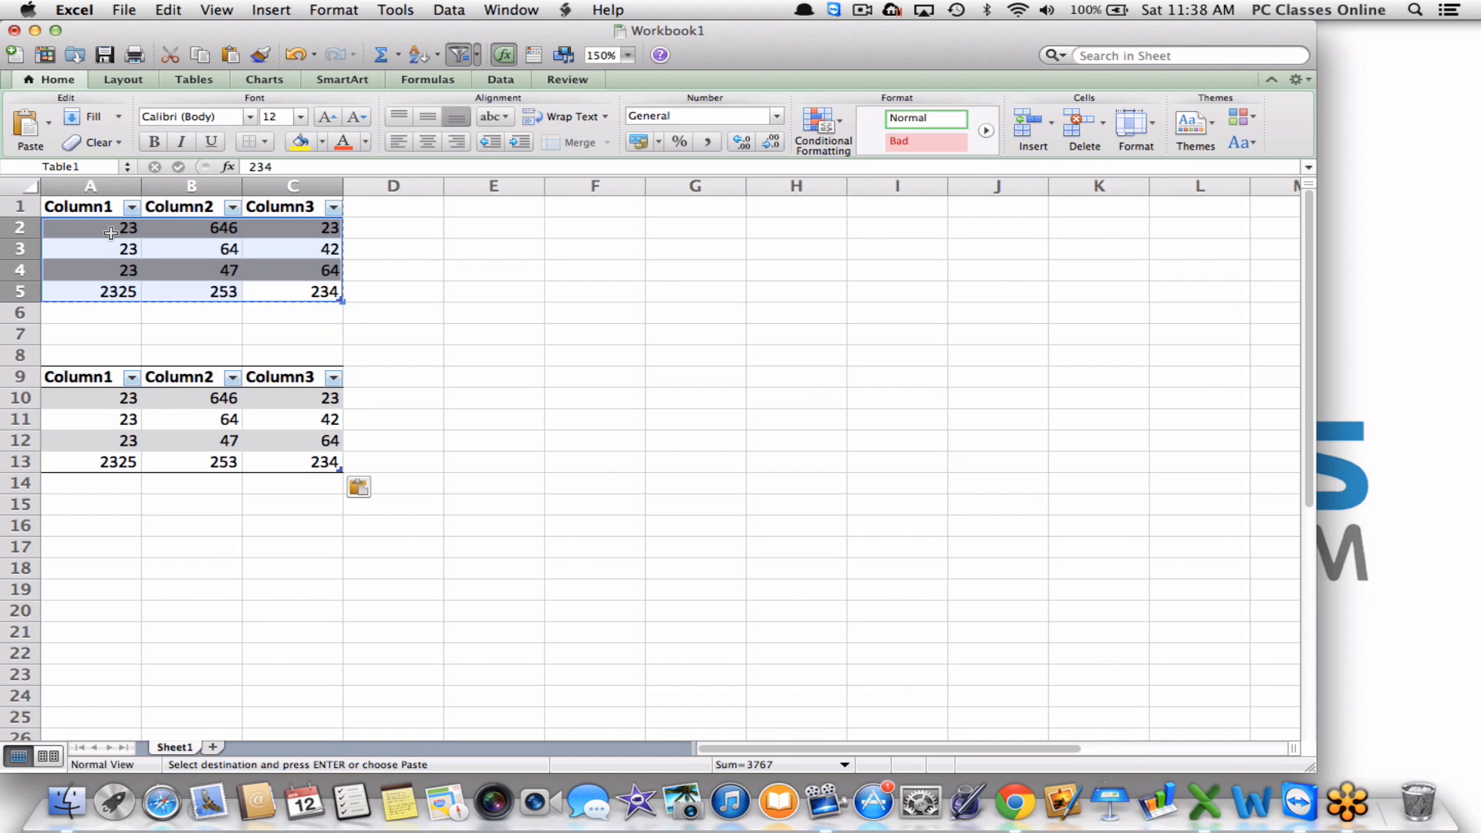
# Make the original table's numbers A2:C5 bold.
pyautogui.press('Escape')
pyautogui.press('super+b')
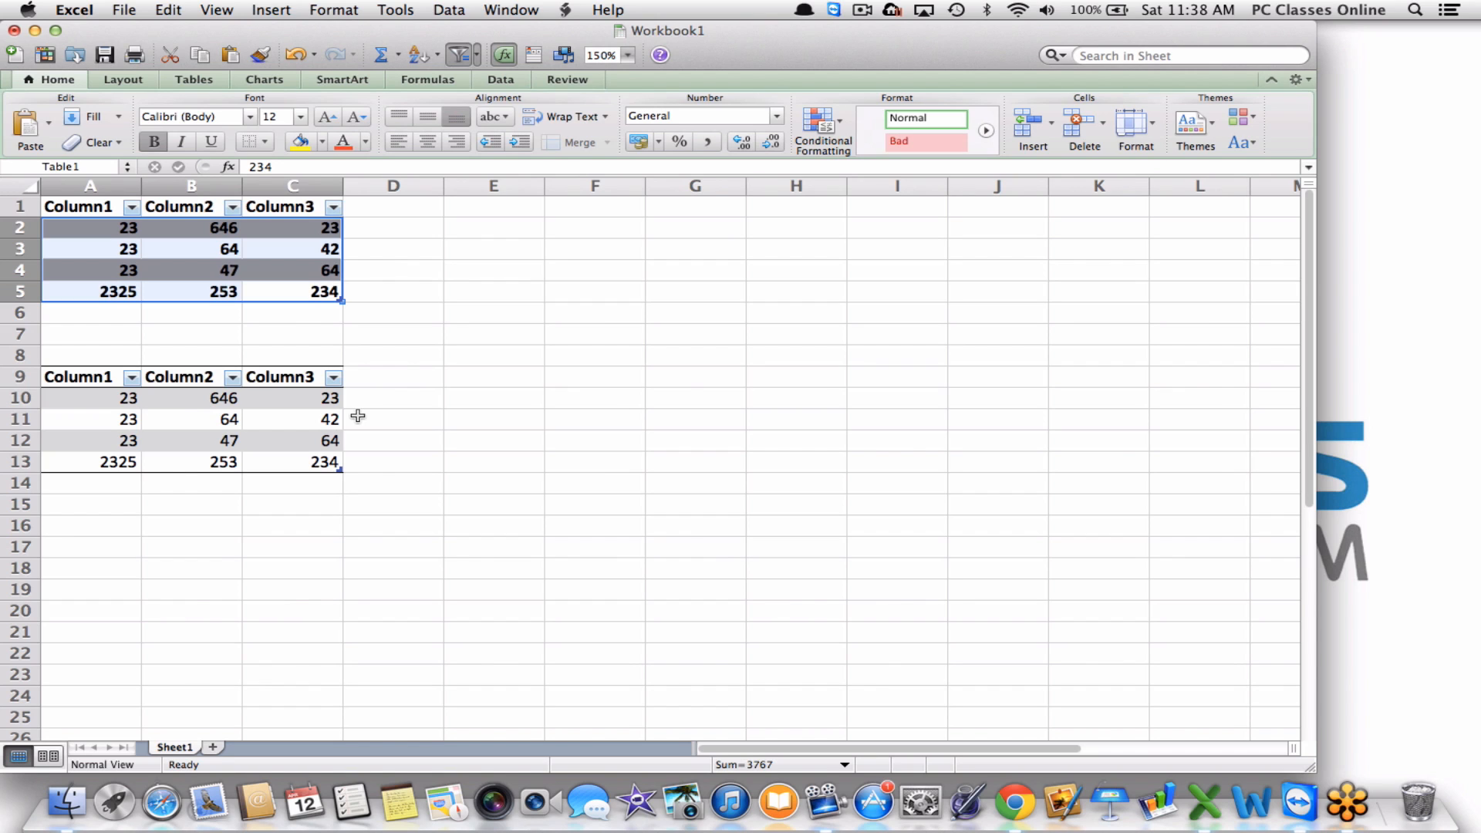
pyautogui.press('super+f')
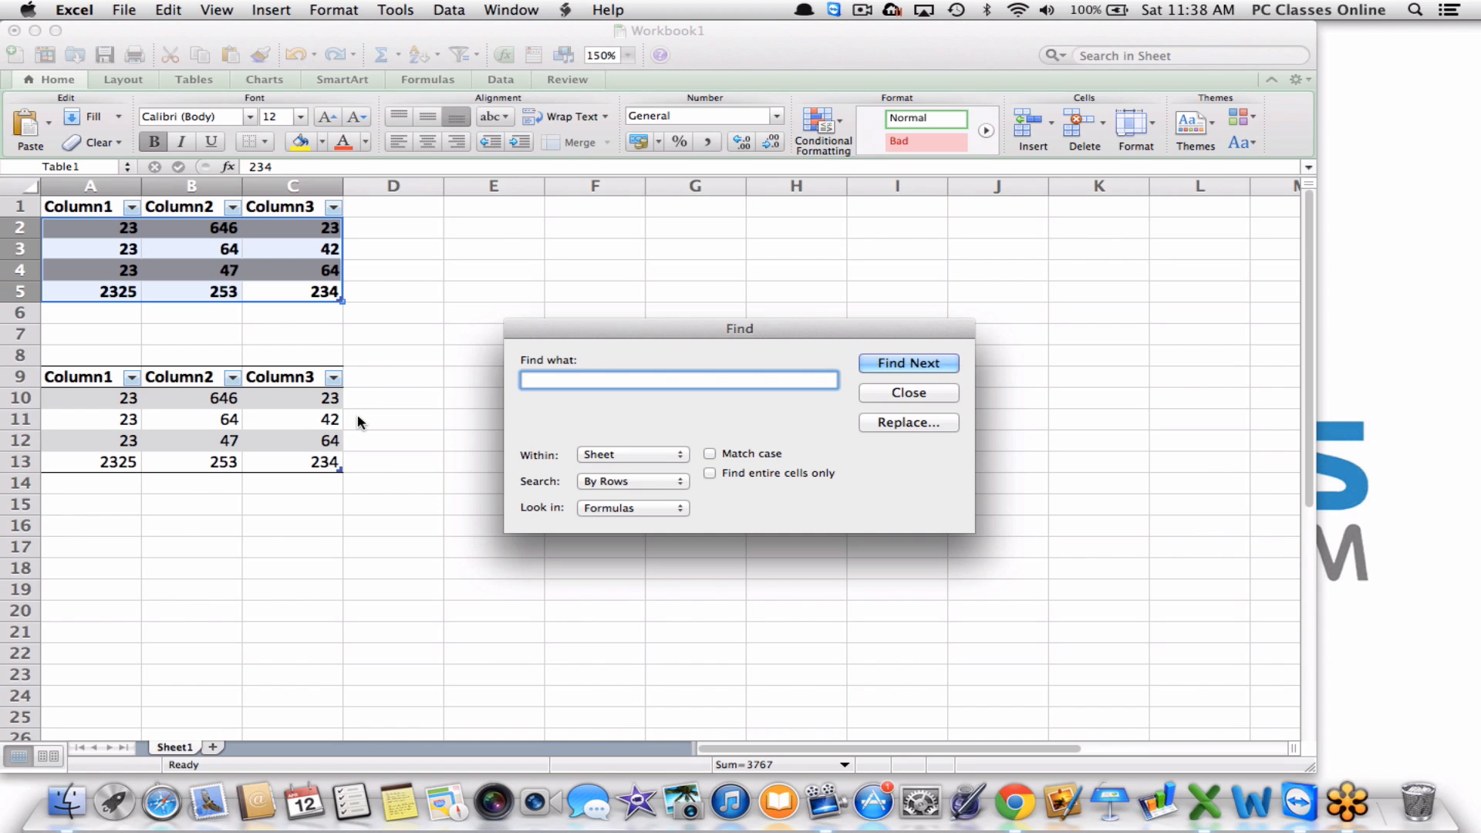
pyautogui.click(897, 393)
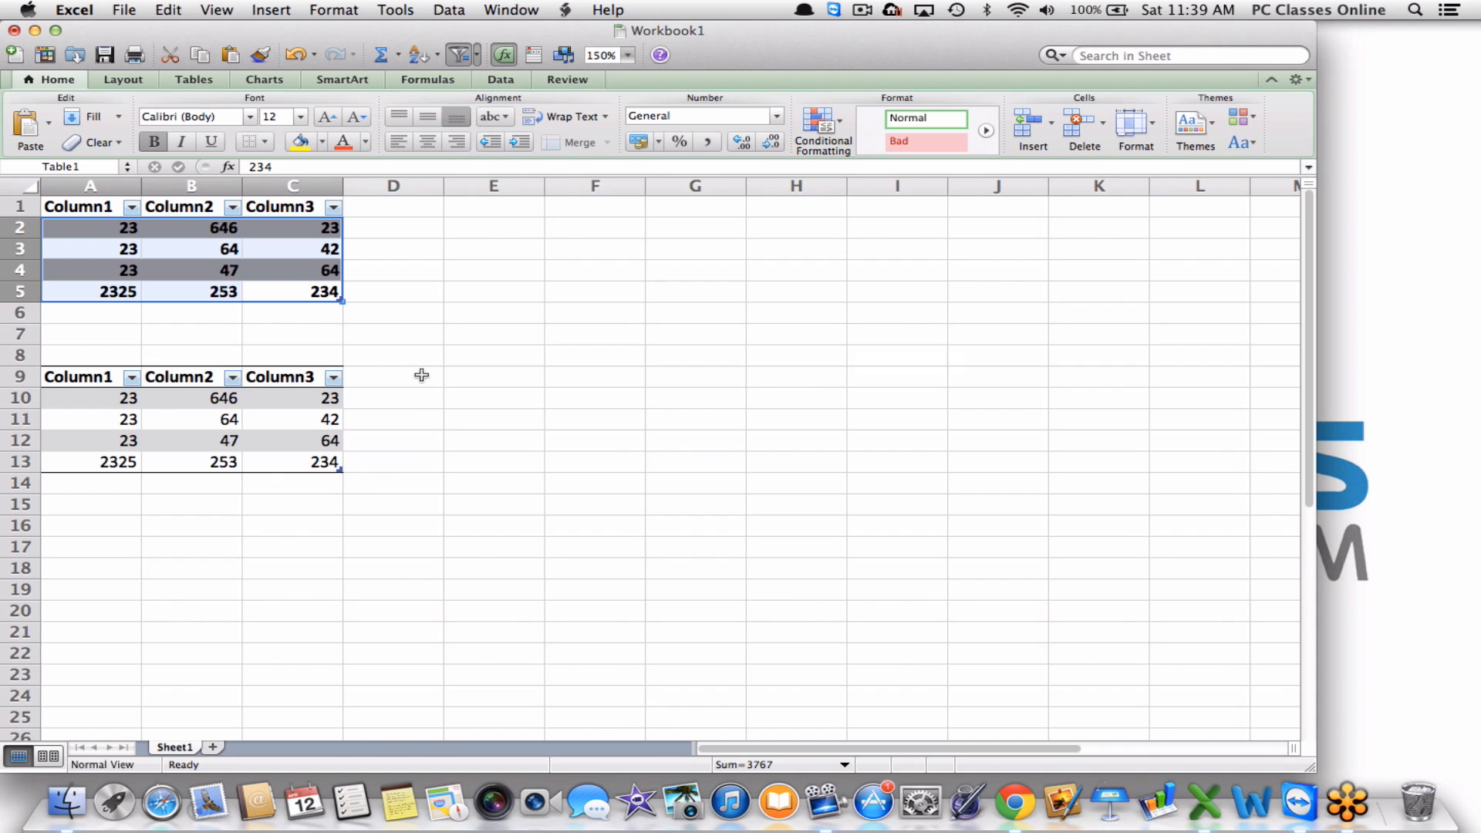
# Toggle italics on and off for the copied numbers A10:C13, then bring up Print.
pyautogui.moveTo(78, 408); pyautogui.dragTo(308, 466)
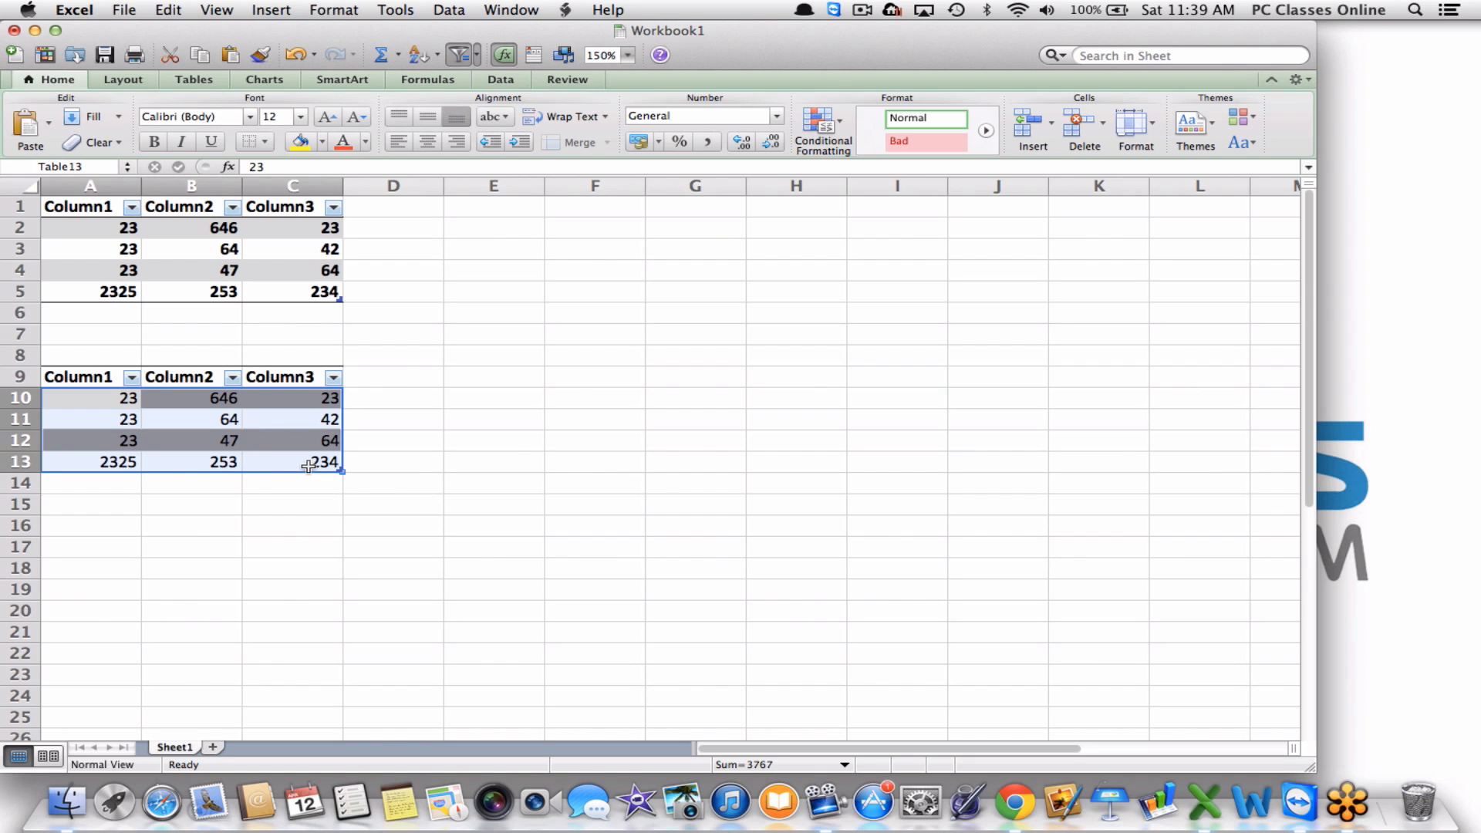
pyautogui.press('super+i')
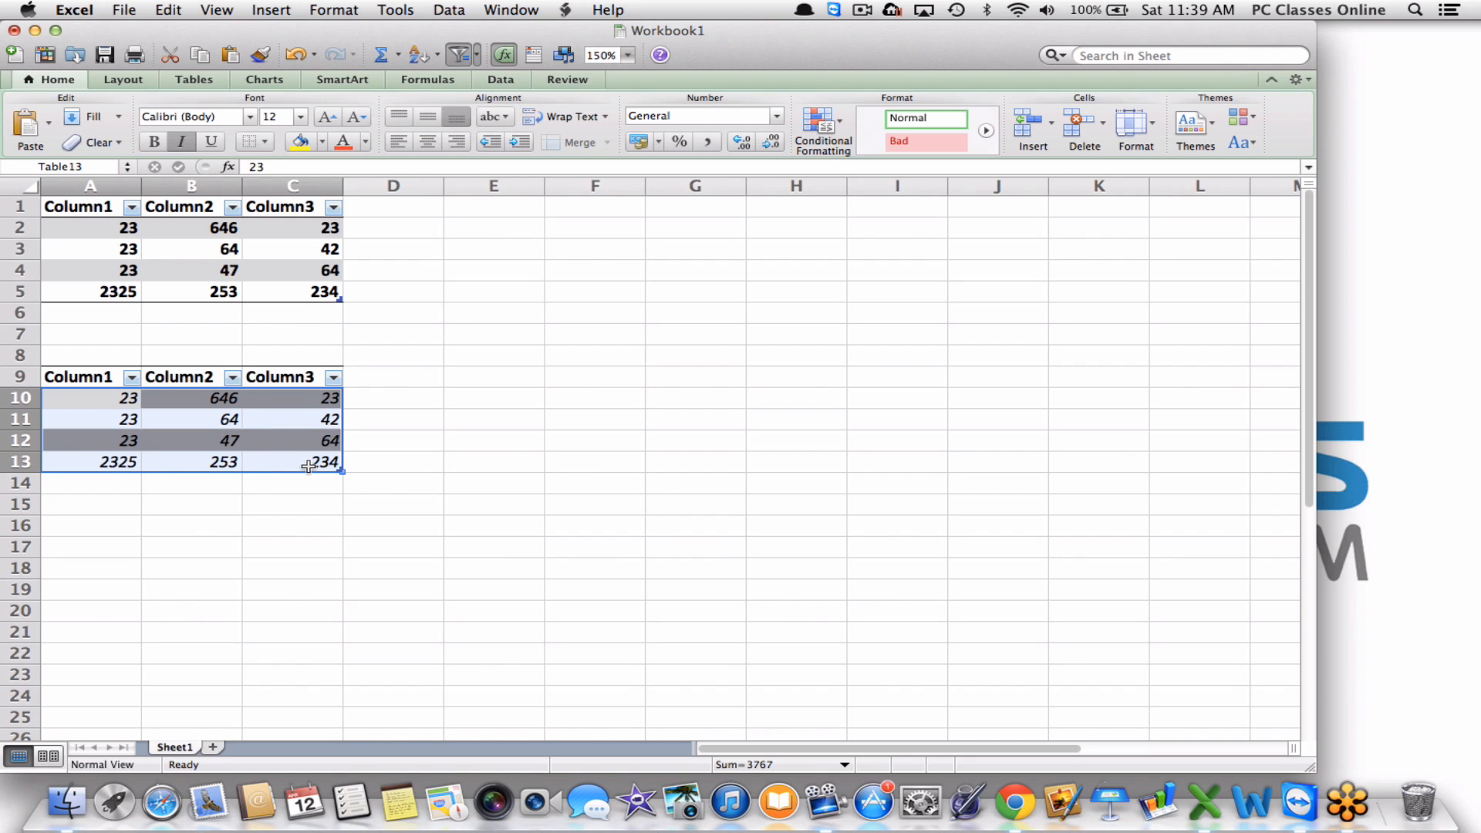
pyautogui.press('super+i')
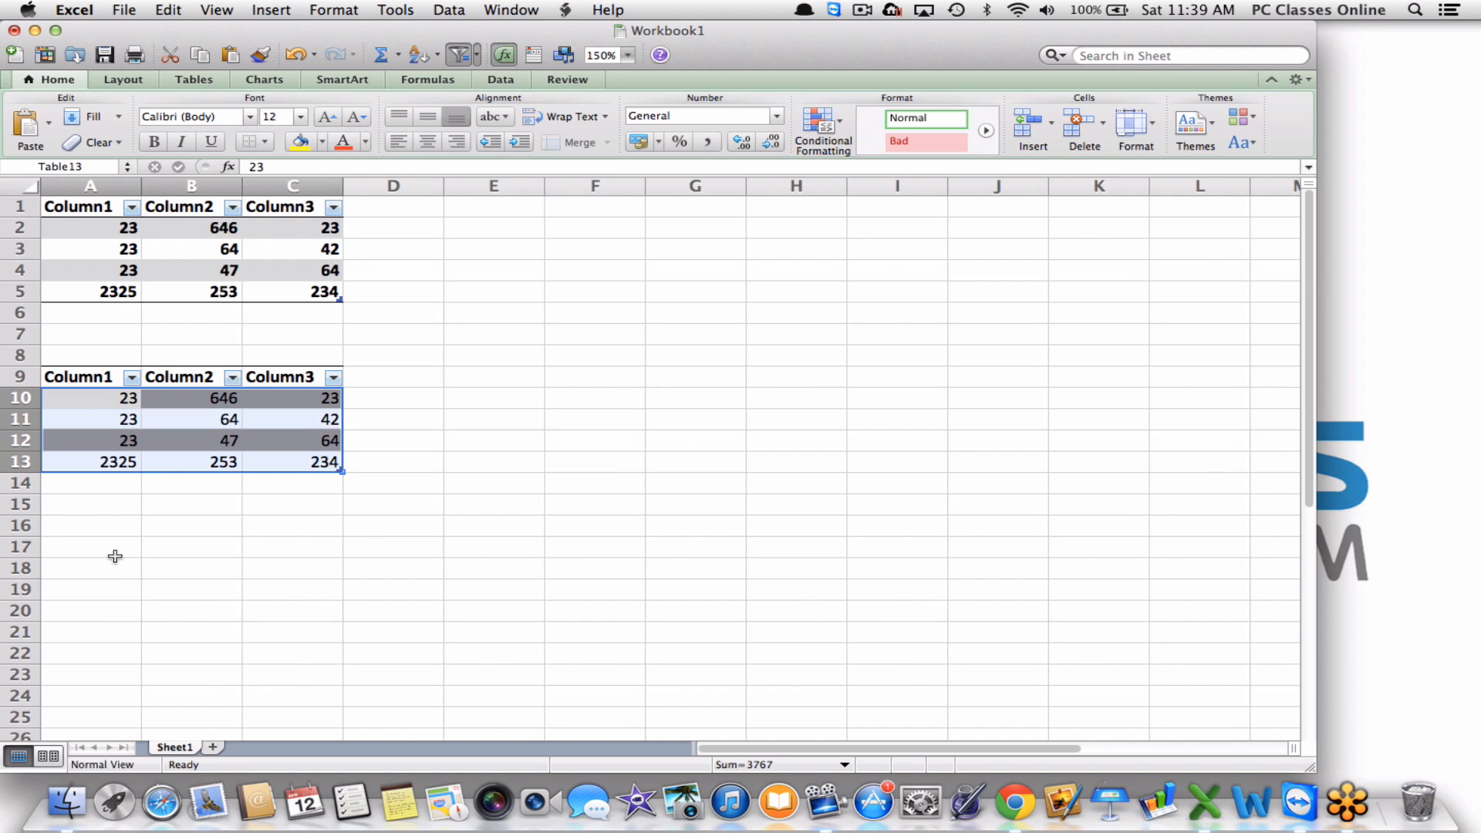
pyautogui.press('super+p')
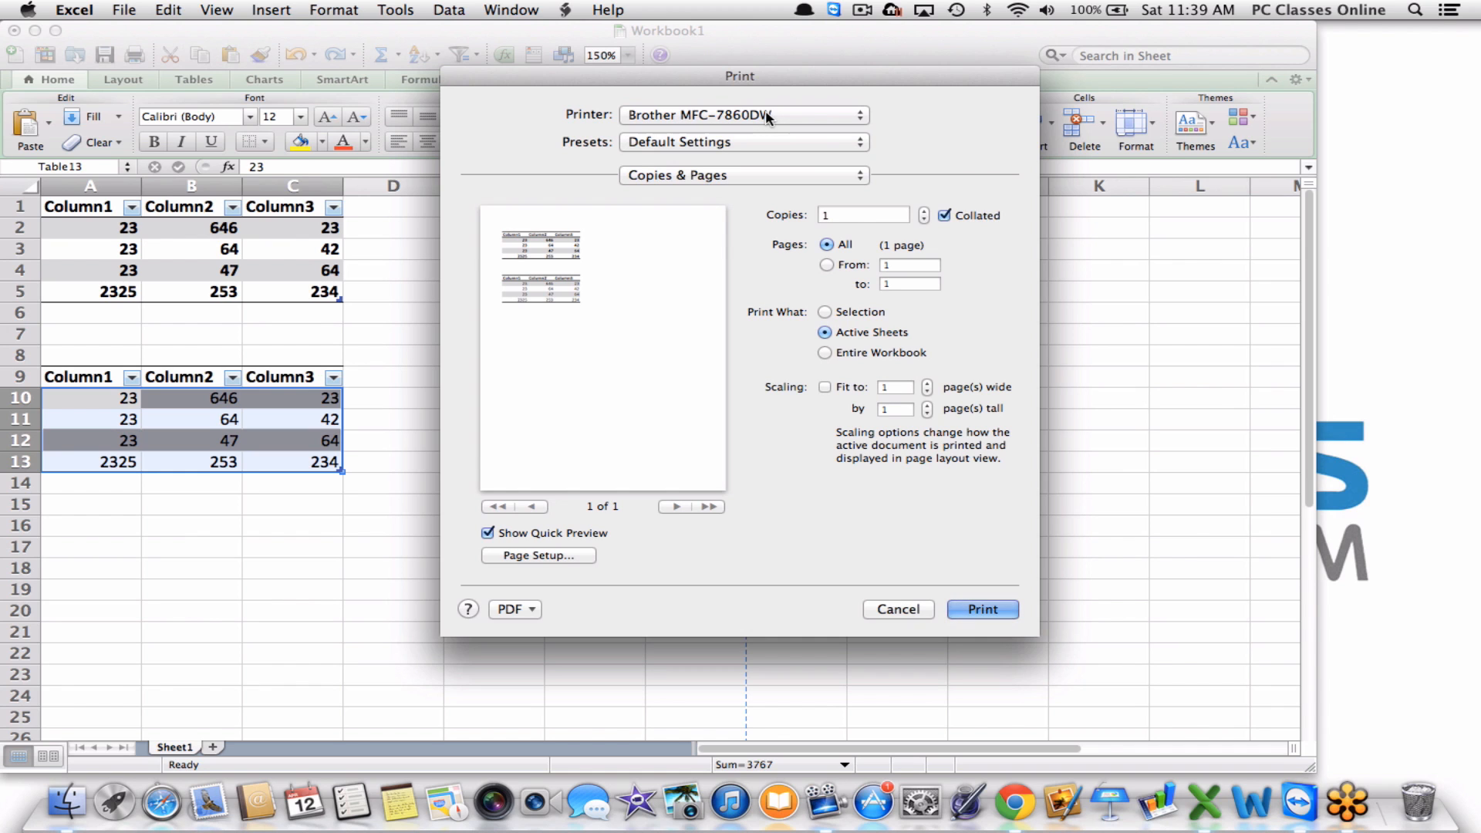
# Cancel the Print dialog without printing.
pyautogui.click(884, 608)
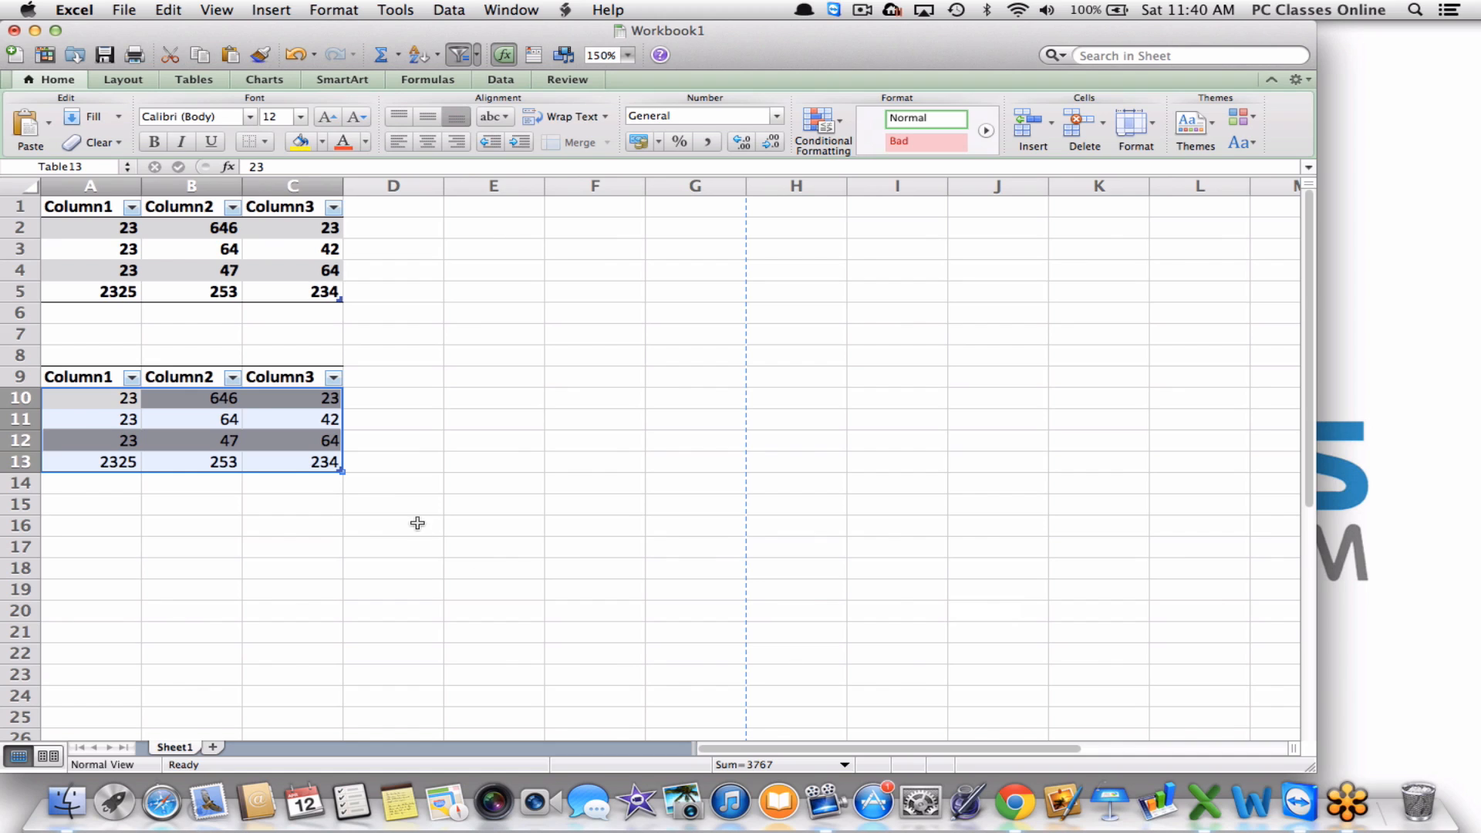
pyautogui.click(228, 437)
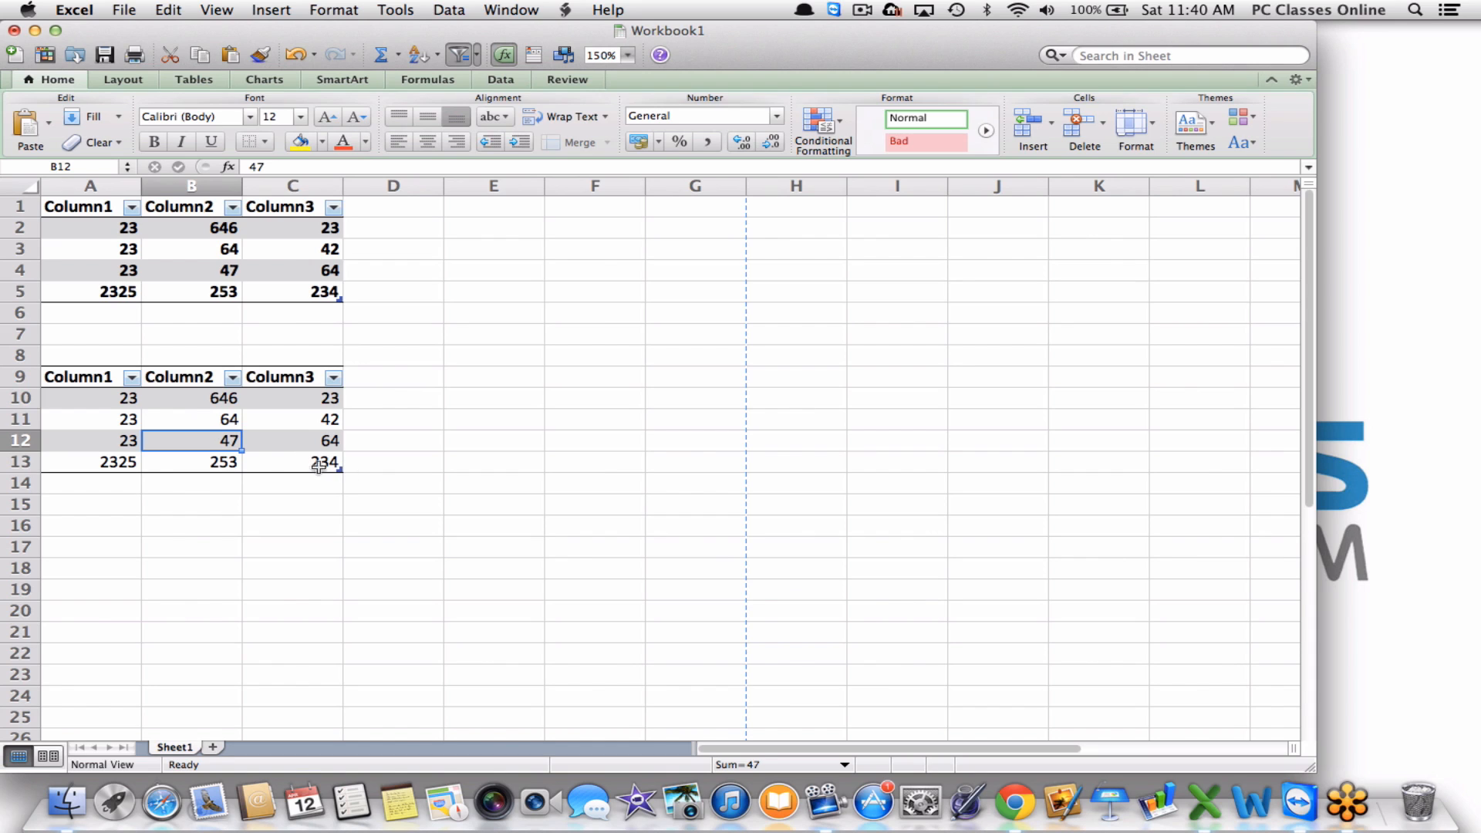
pyautogui.moveTo(307, 462); pyautogui.dragTo(78, 374)
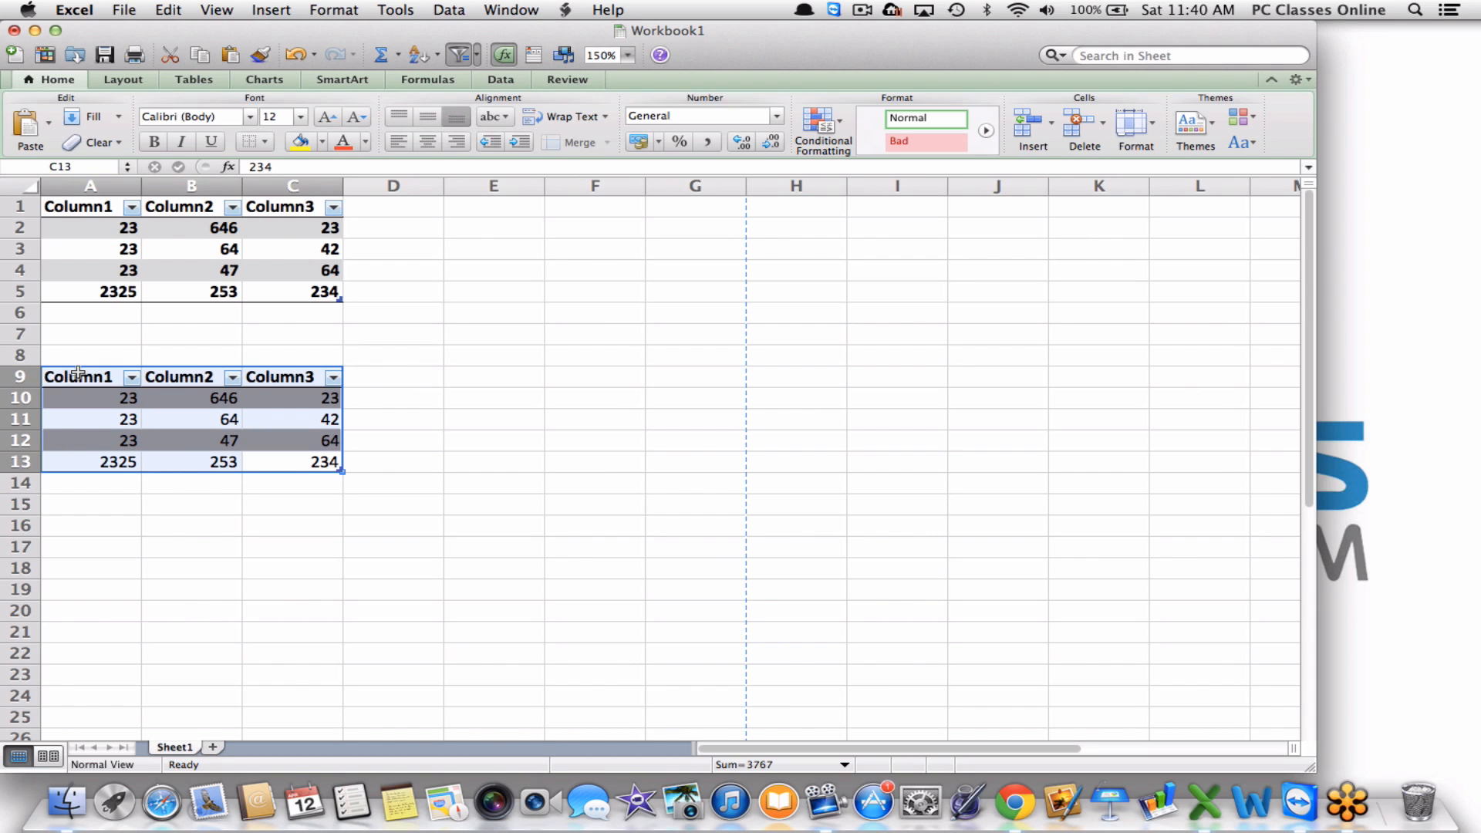
pyautogui.click(96, 144)
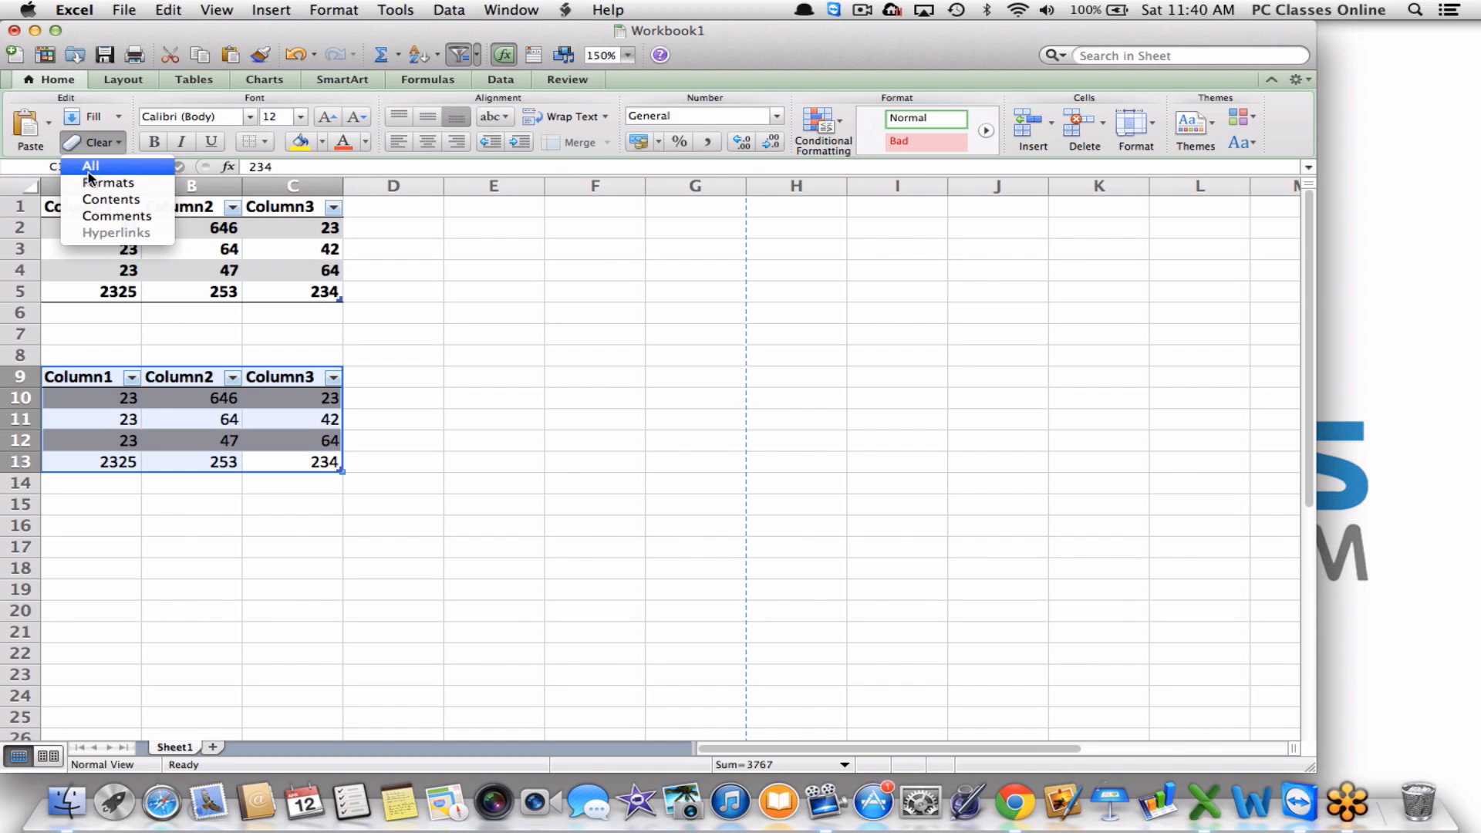
pyautogui.click(88, 166)
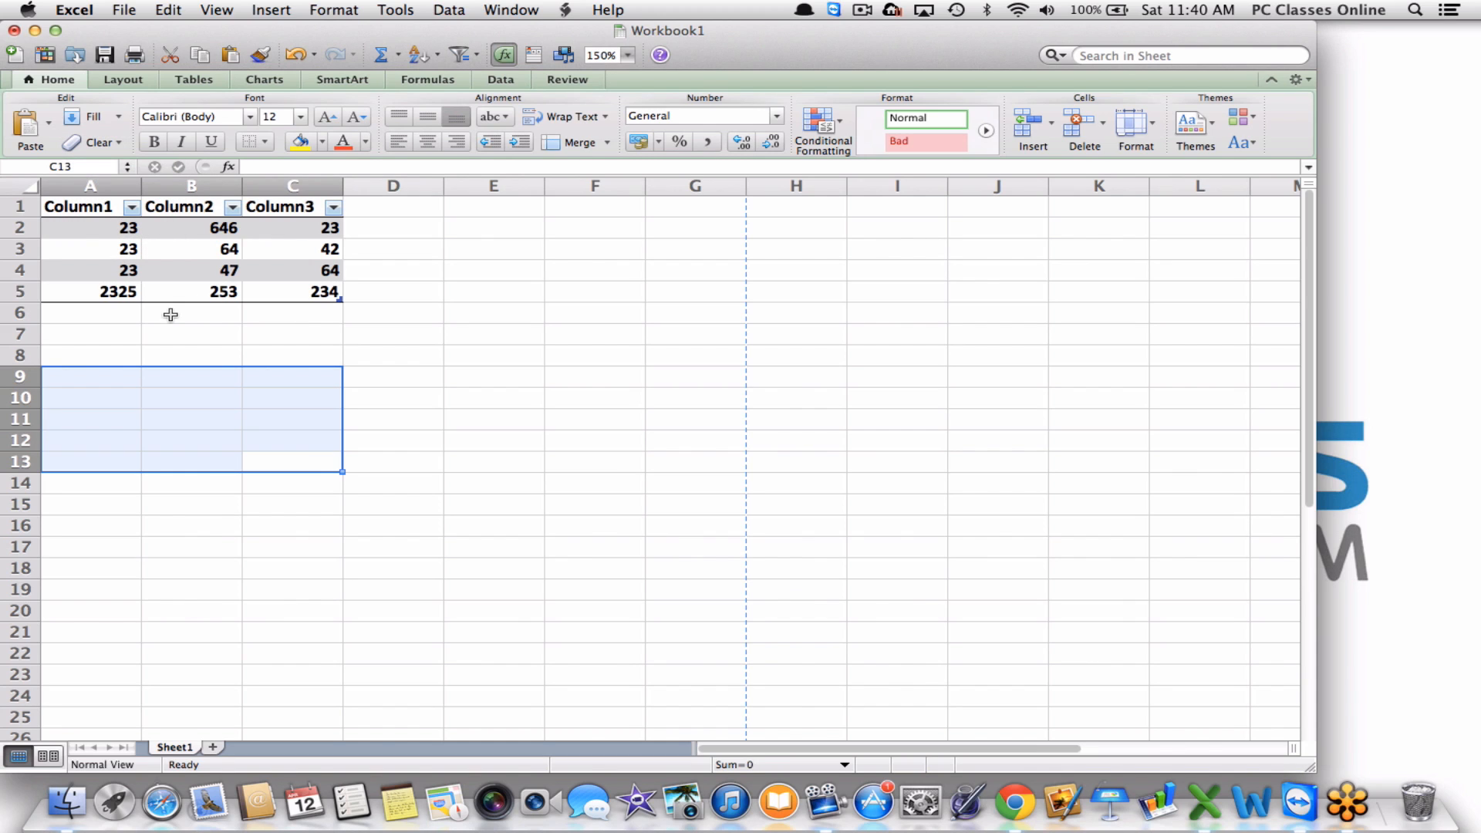
pyautogui.click(303, 329)
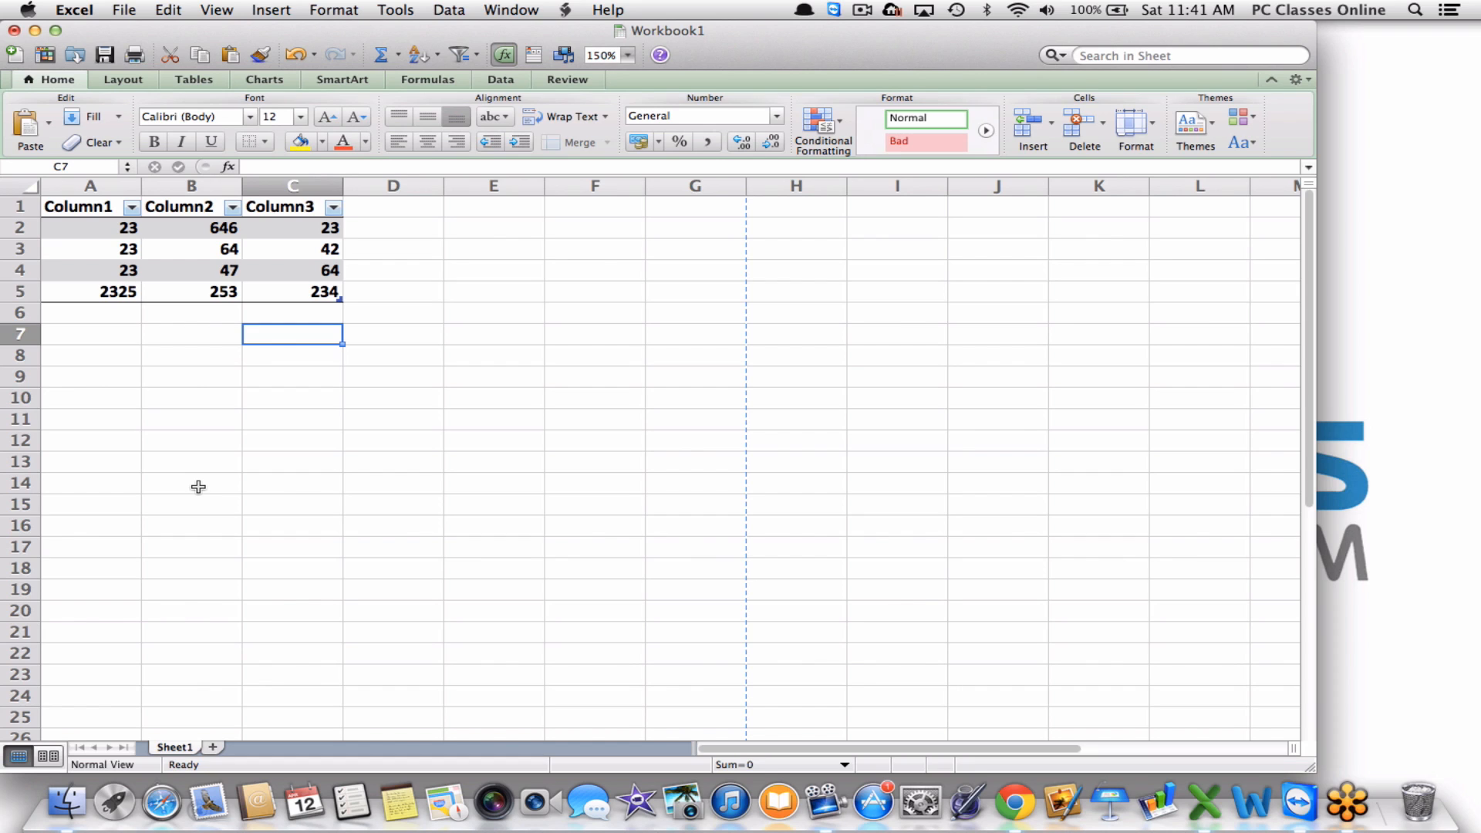
pyautogui.press('super+z')
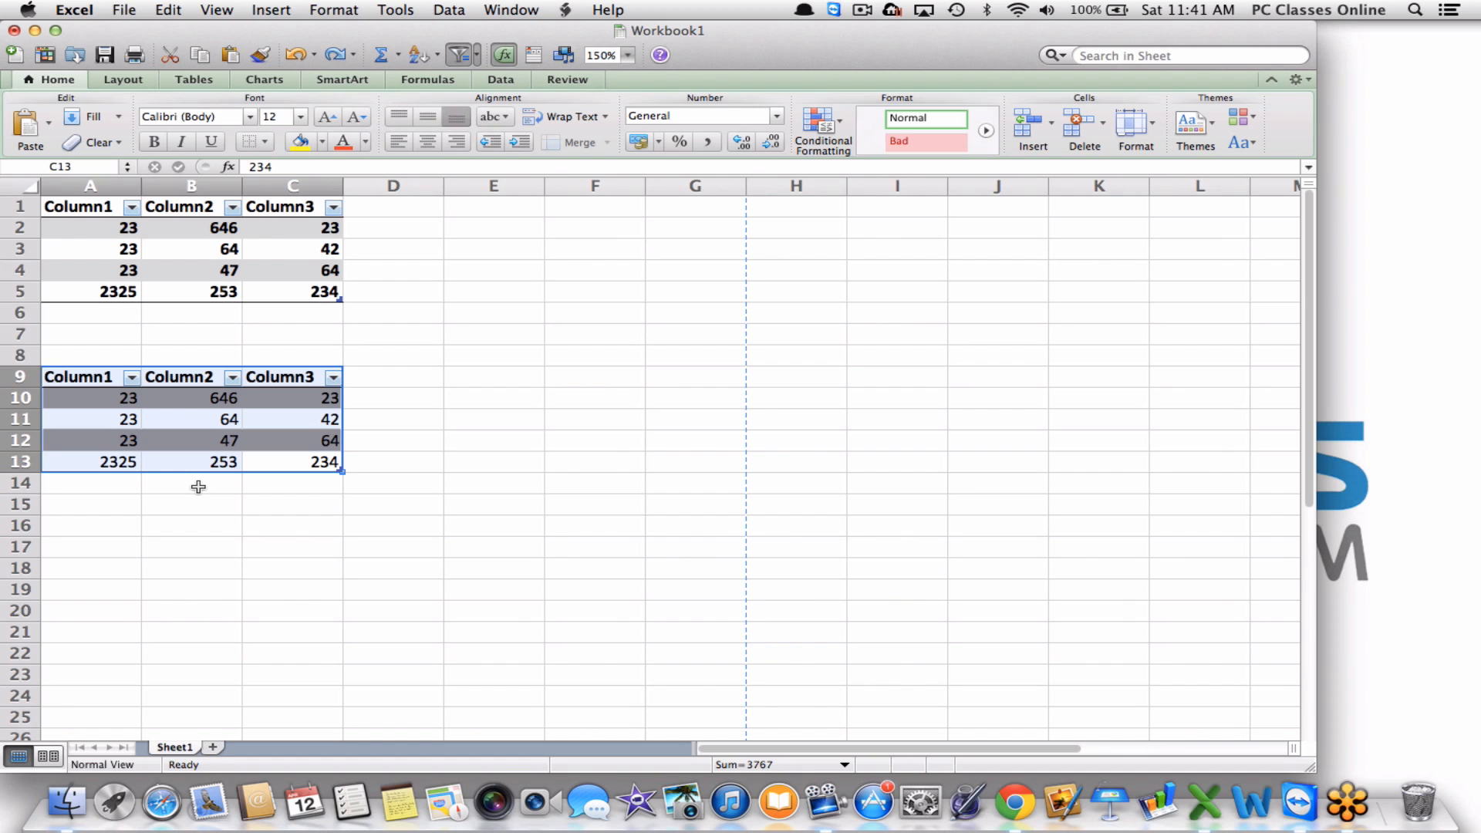
# Select the range A1:D14 covering both number tables.
pyautogui.click(416, 380)
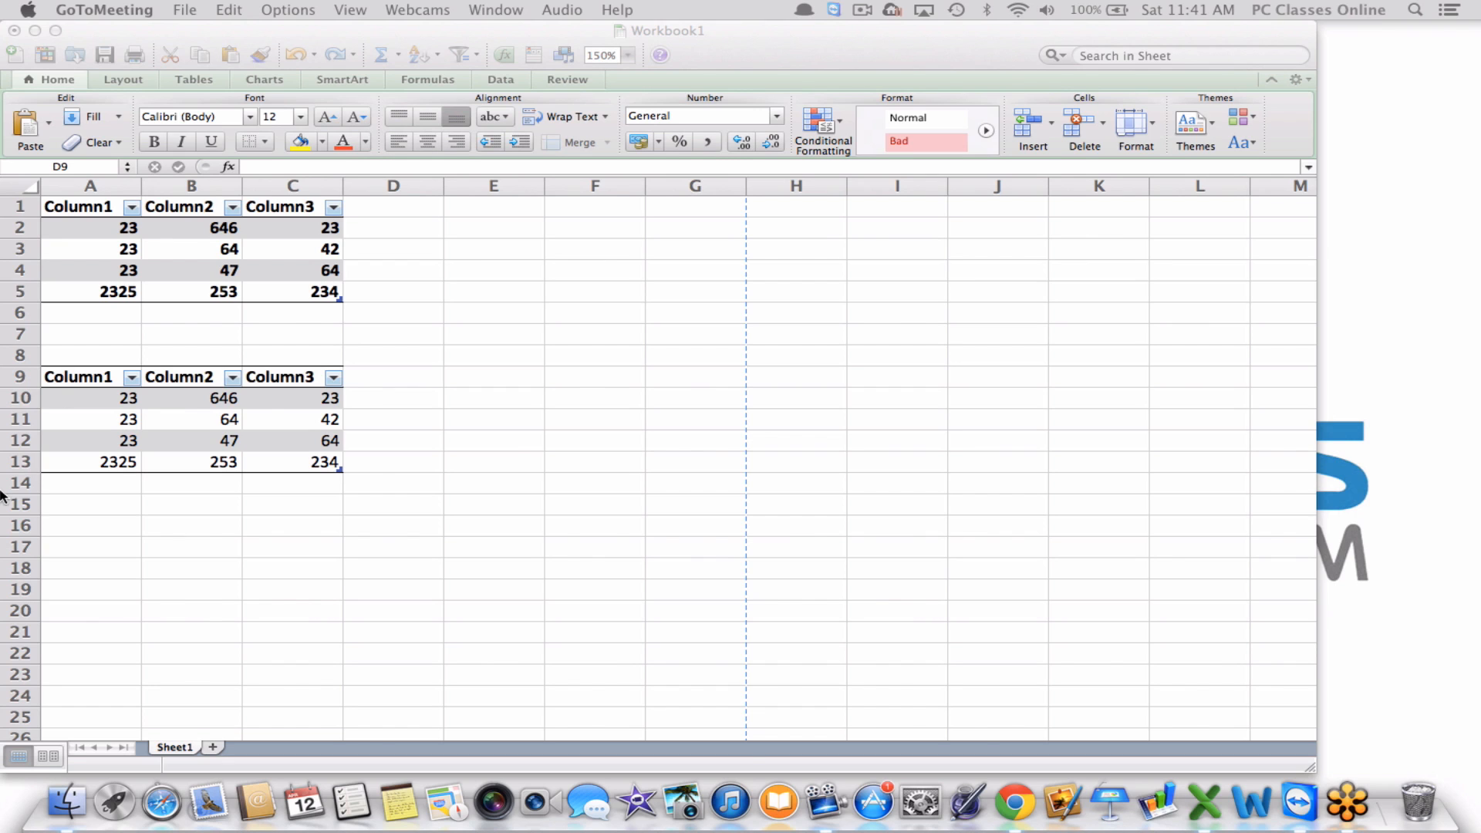
pyautogui.click(358, 392)
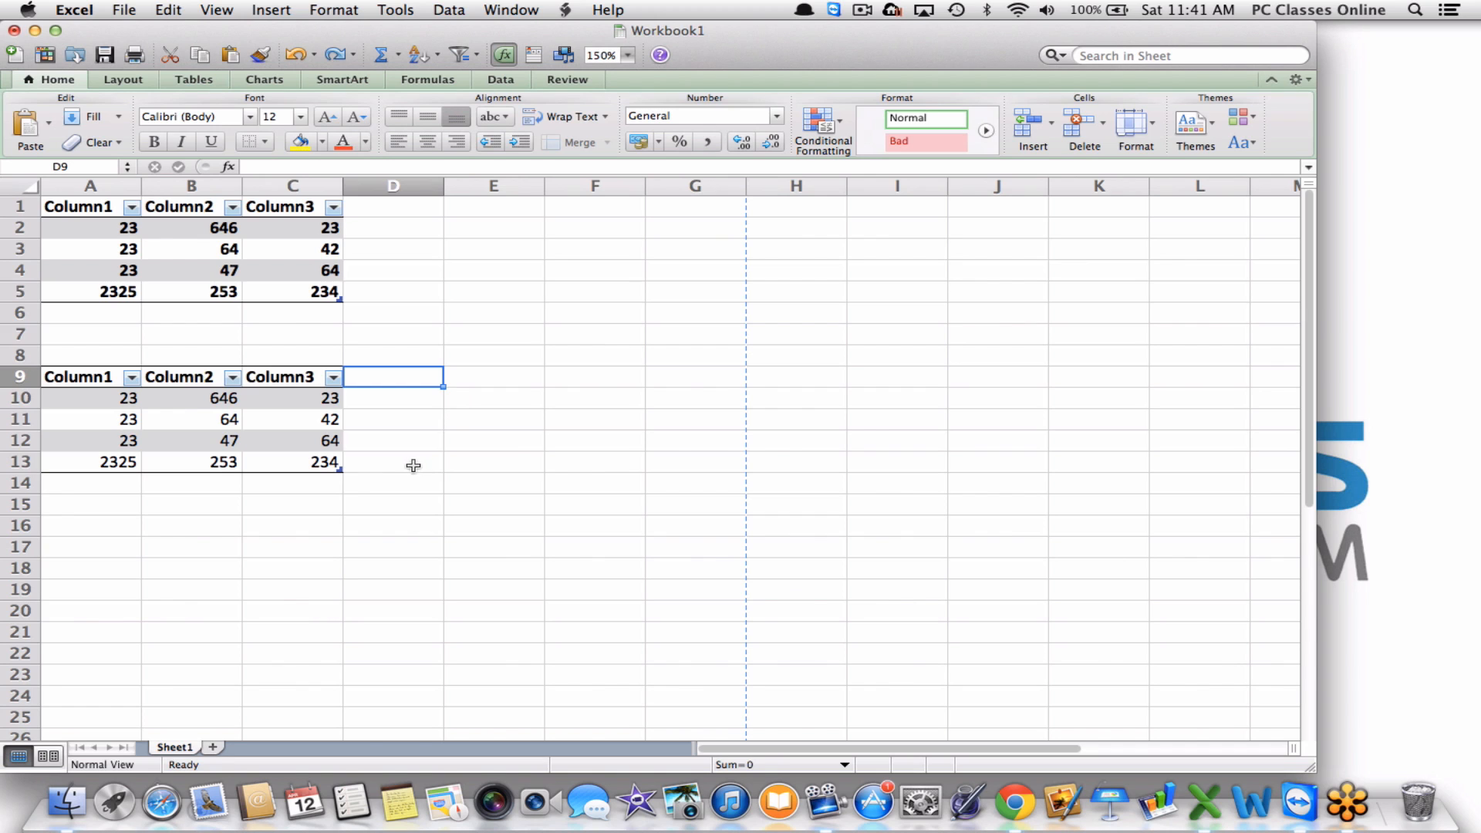
pyautogui.moveTo(413, 465); pyautogui.dragTo(94, 227)
pyautogui.click(94, 226)
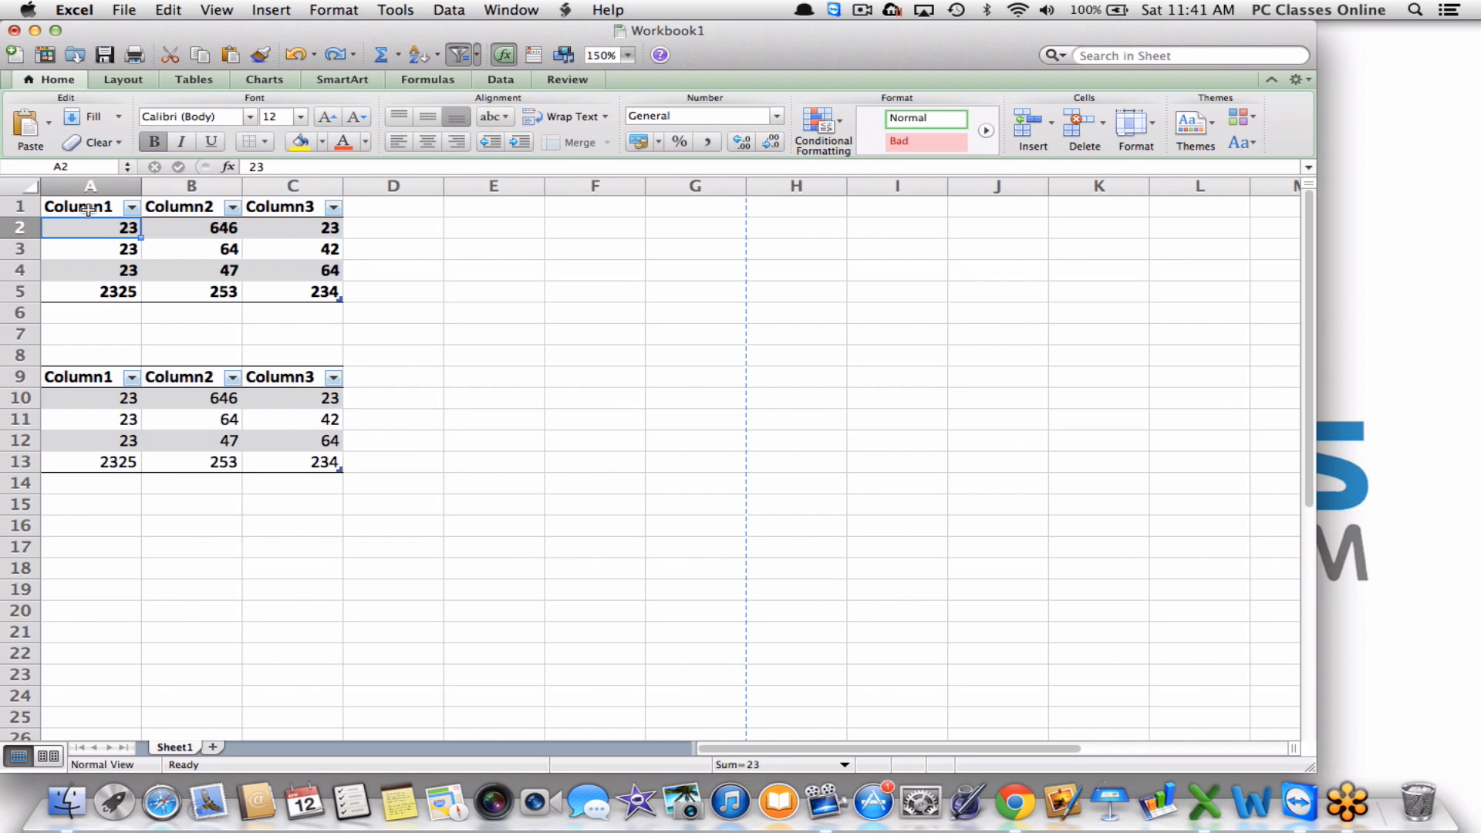
pyautogui.click(88, 203)
pyautogui.moveTo(378, 477); pyautogui.dragTo(73, 206)
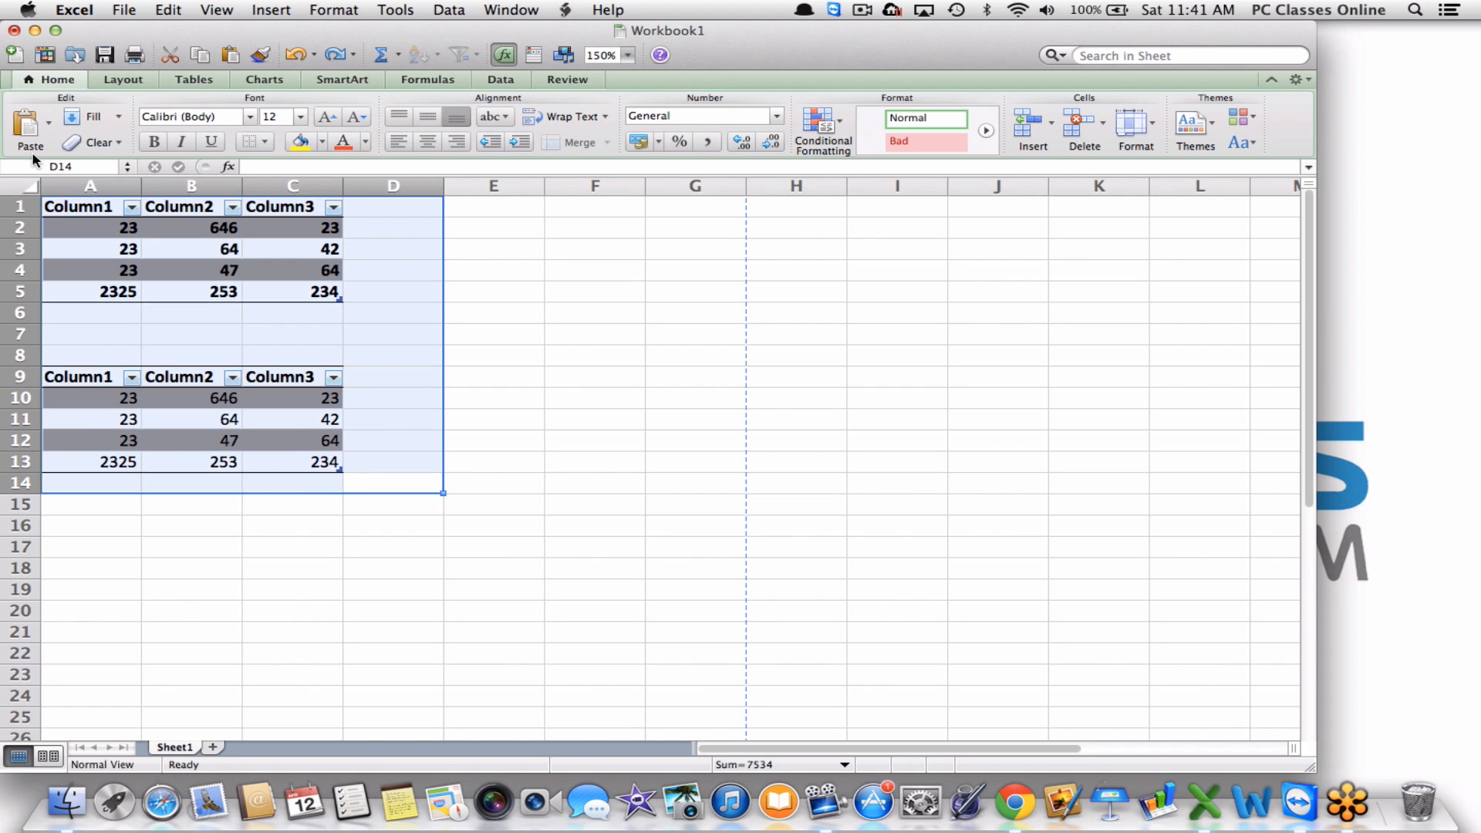
# Clear all from A1:D14, then list Alfred, Charlie, Manny, Zeus, Sam in A2:A6.
pyautogui.click(94, 142)
pyautogui.click(94, 166)
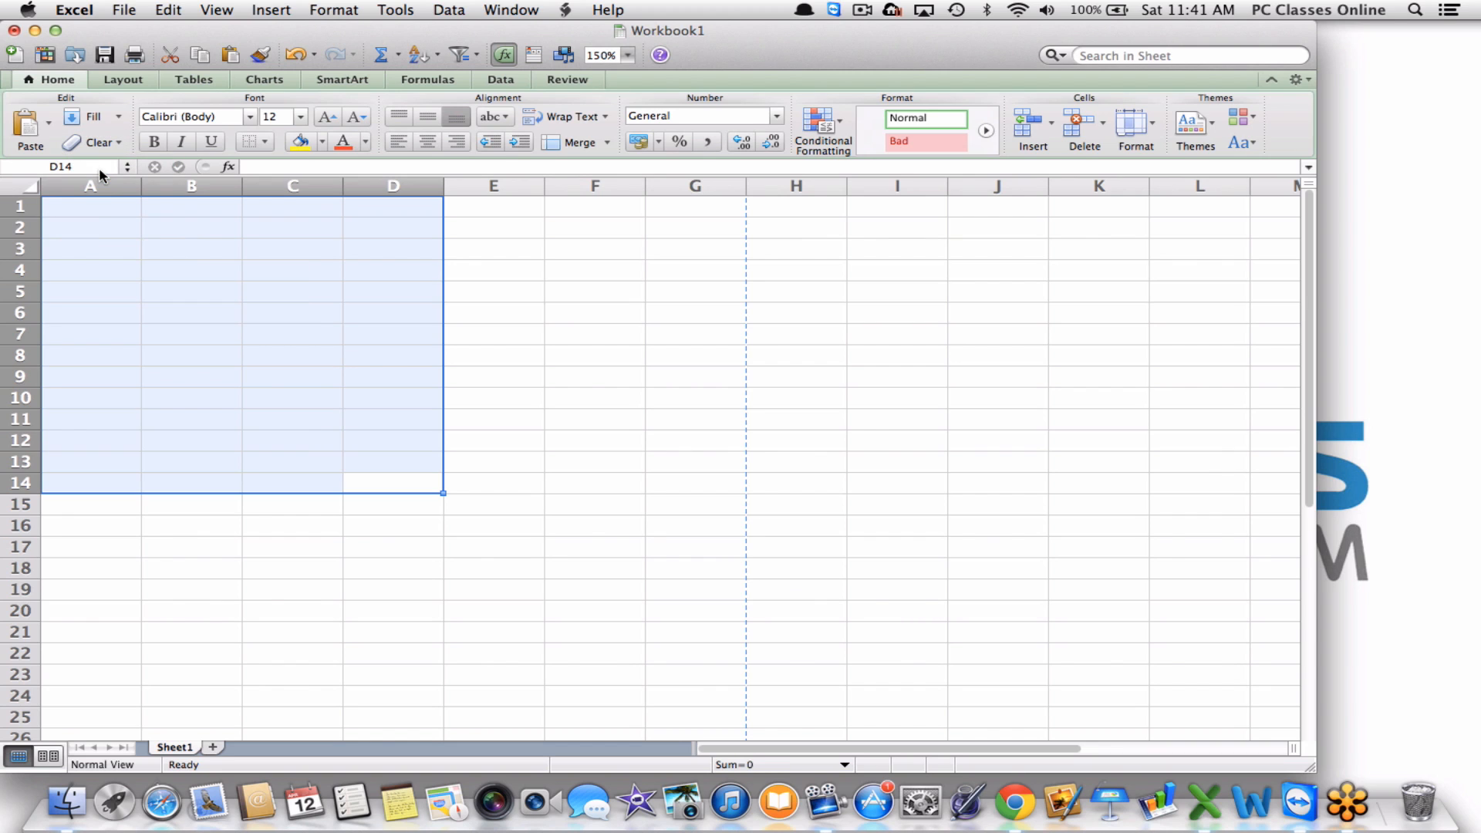
pyautogui.click(99, 228)
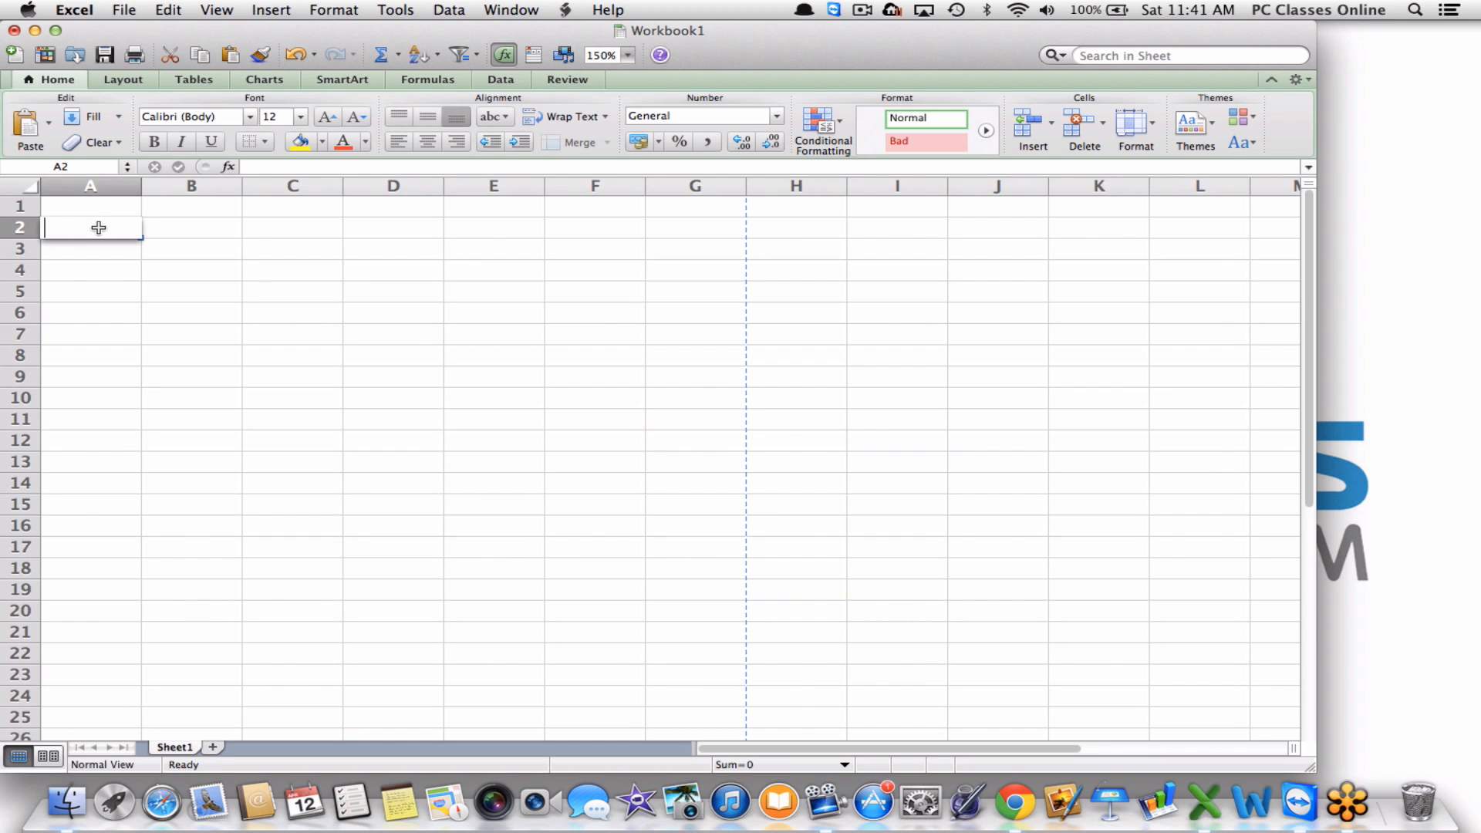
pyautogui.write('Alfred')
pyautogui.press('Return')
pyautogui.write('Charlie')
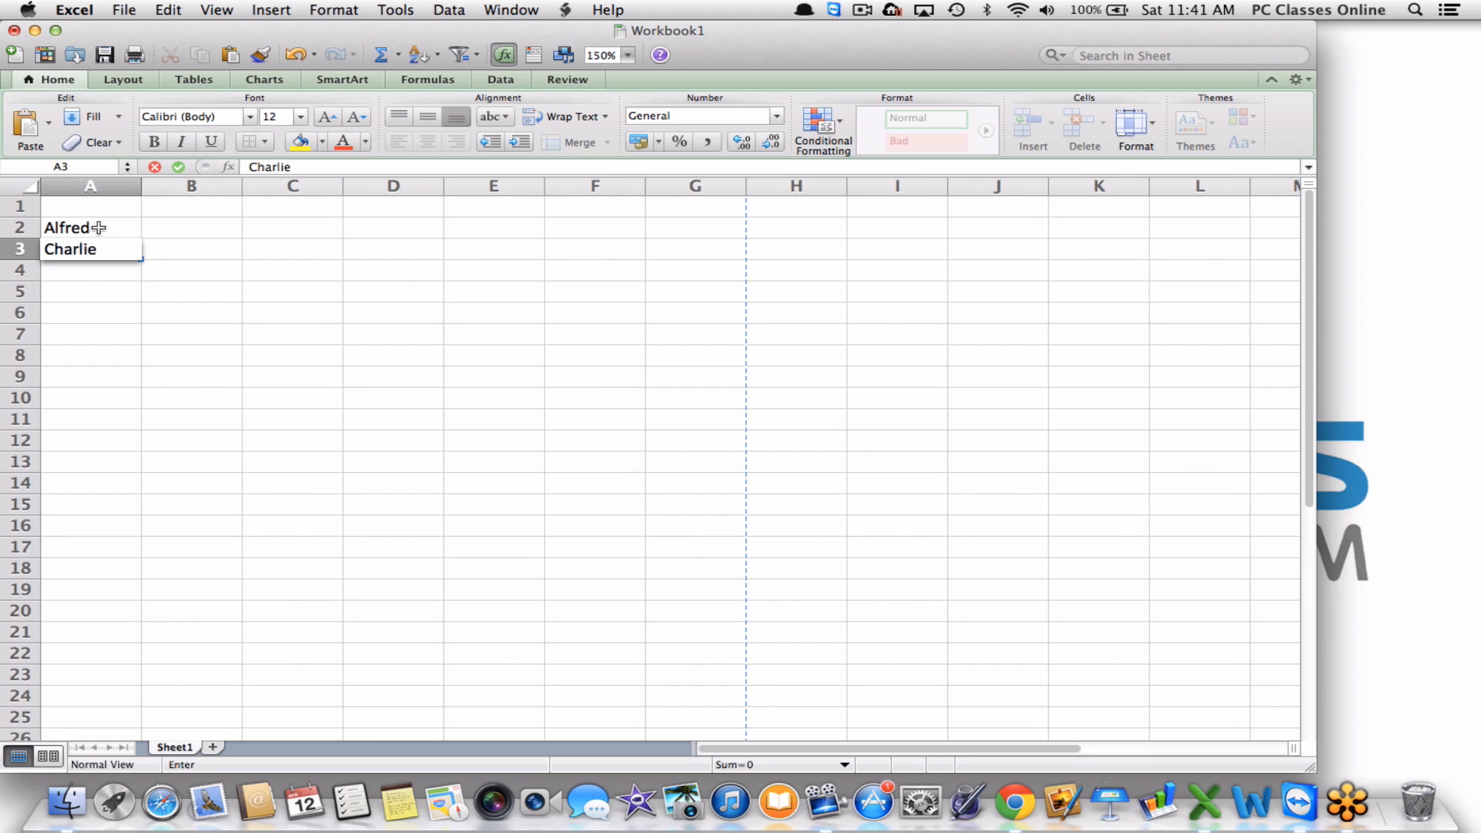
pyautogui.press('Return')
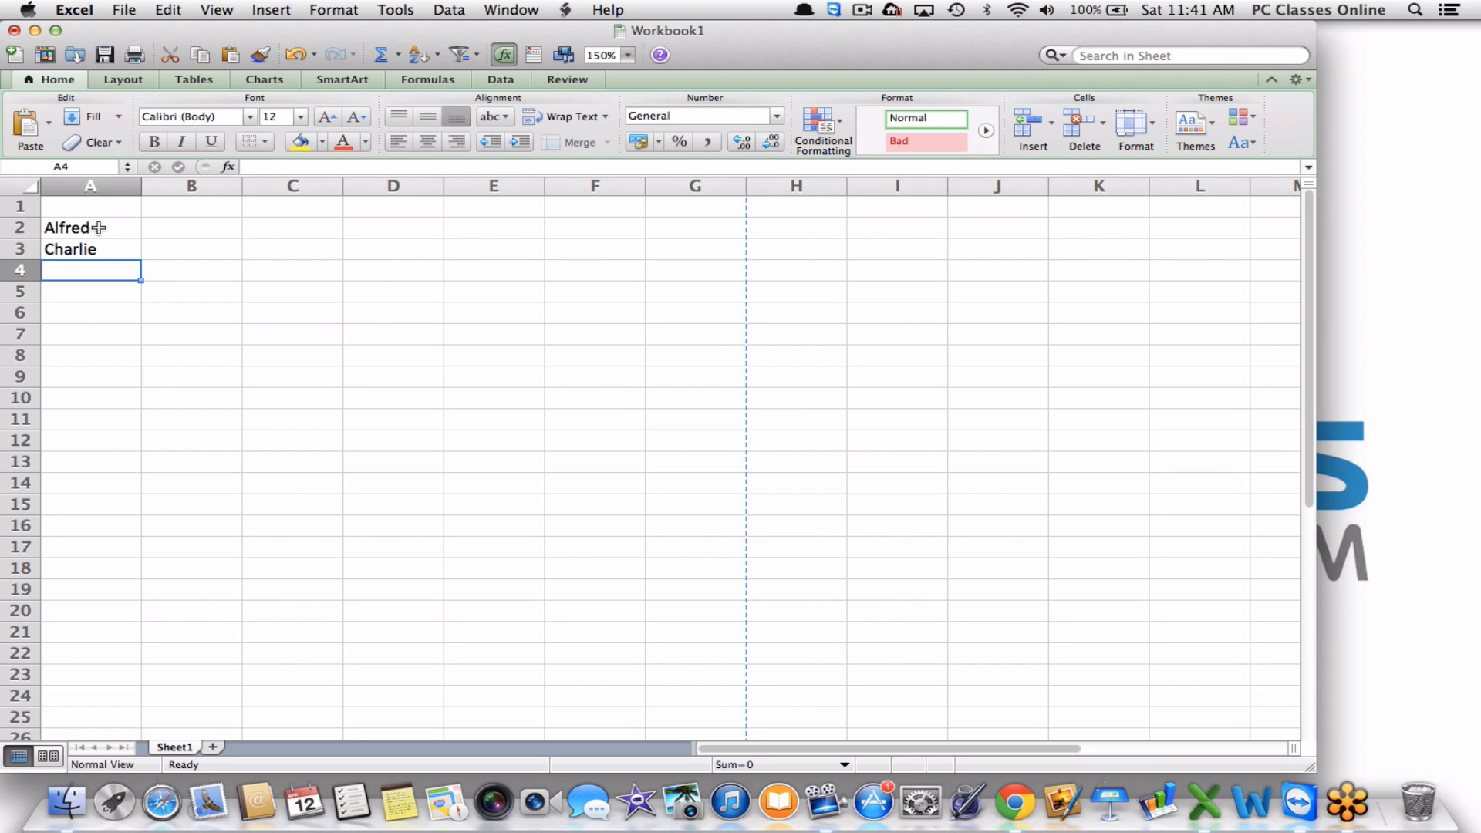
pyautogui.write('Manny')
pyautogui.press('Return')
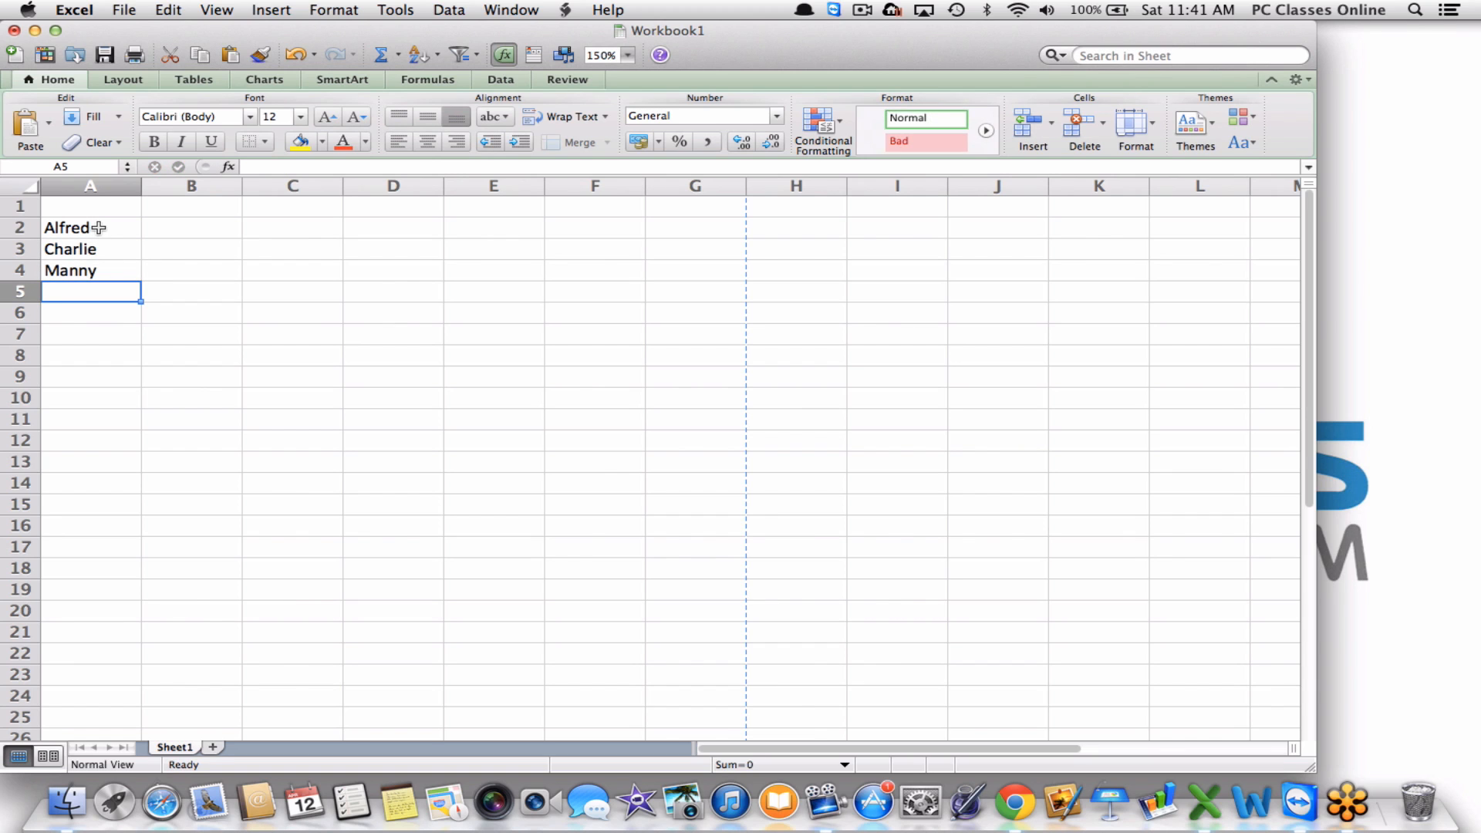
pyautogui.write('Zeus')
pyautogui.press('Return')
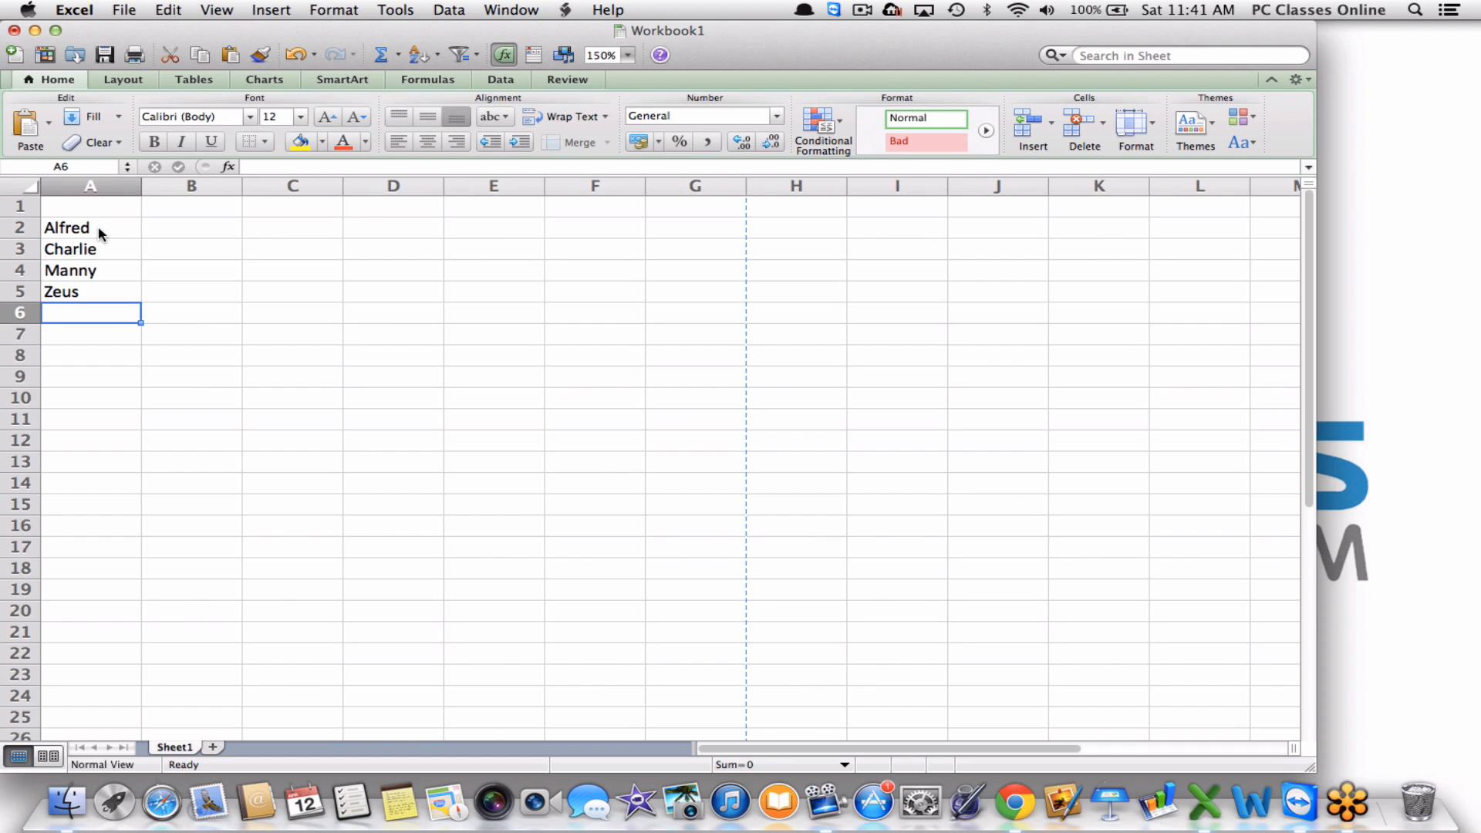
pyautogui.write('Sam')
pyautogui.press('Return')
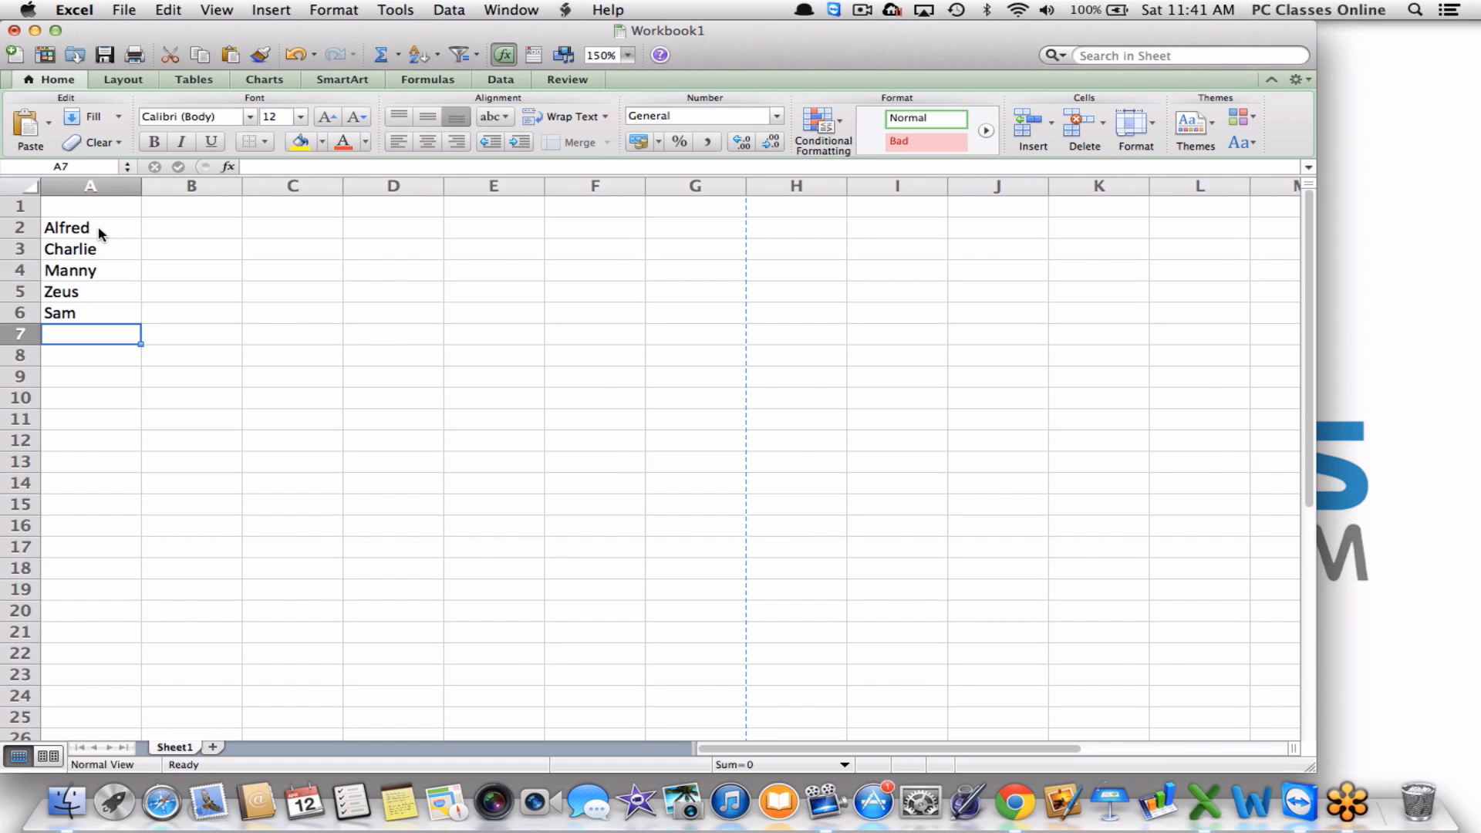
# Sort the column A names in descending order, Zeus through Alfred.
pyautogui.click(74, 182)
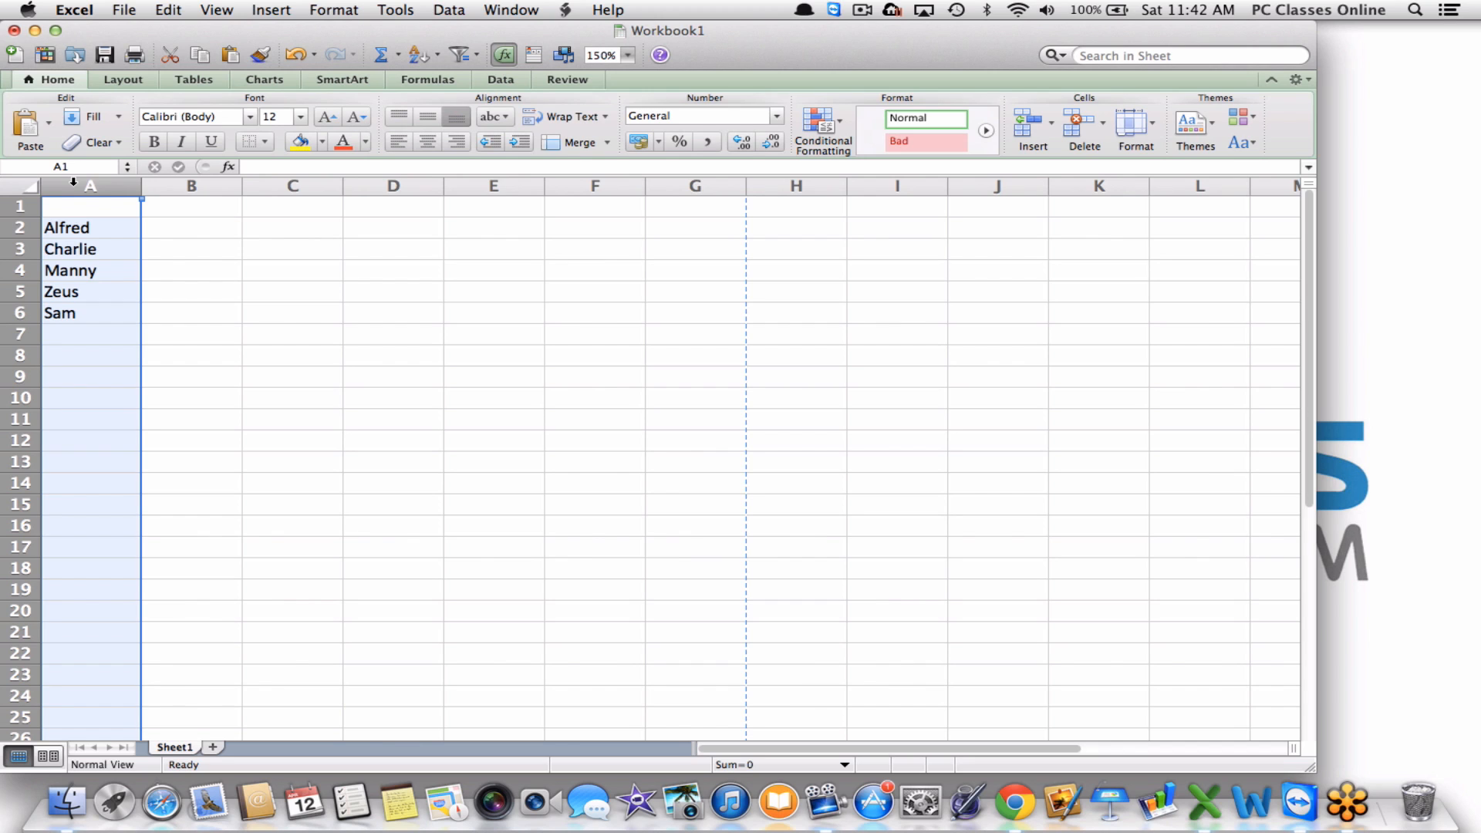
pyautogui.click(421, 55)
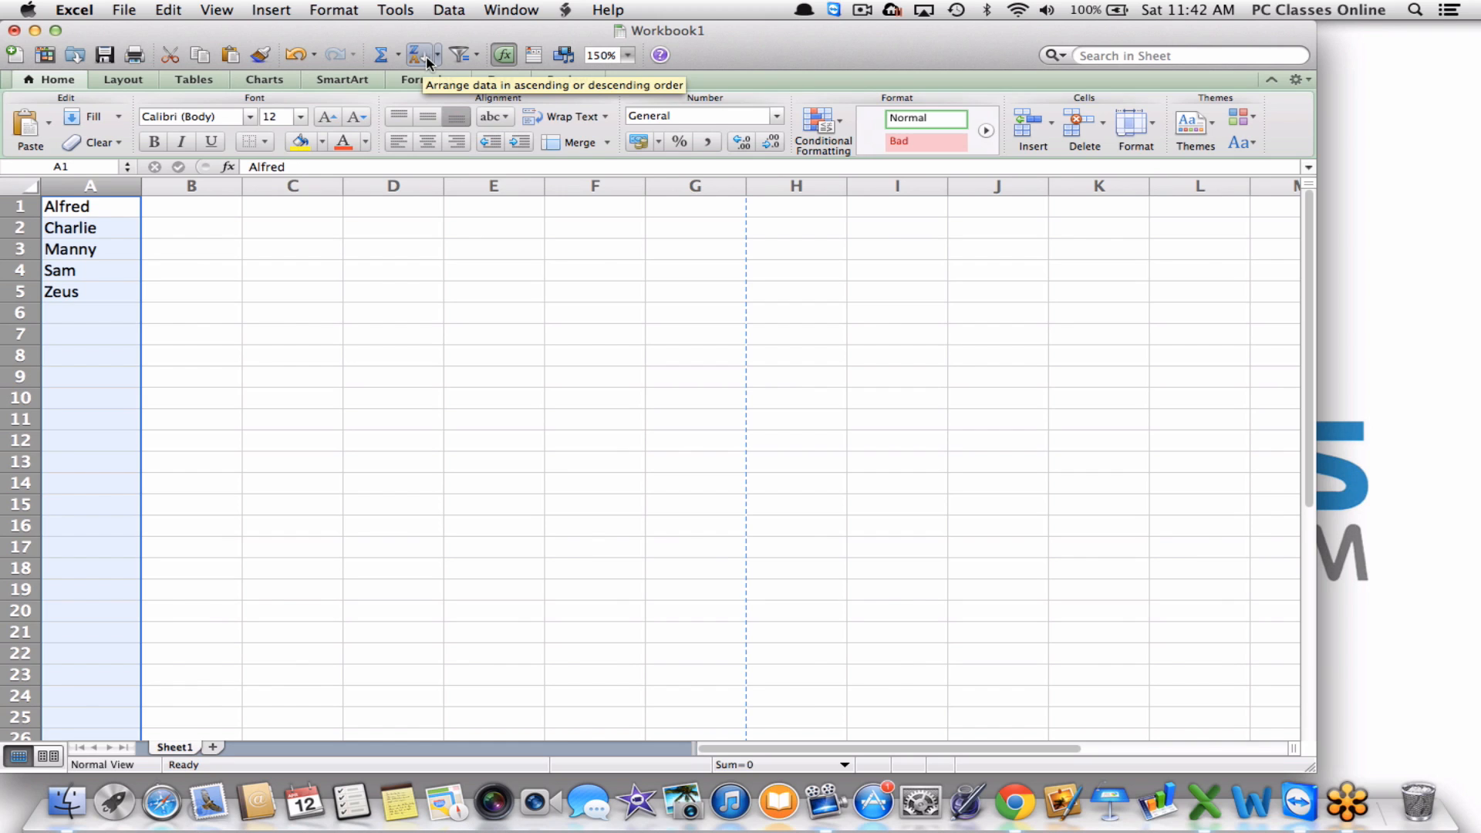
pyautogui.click(437, 57)
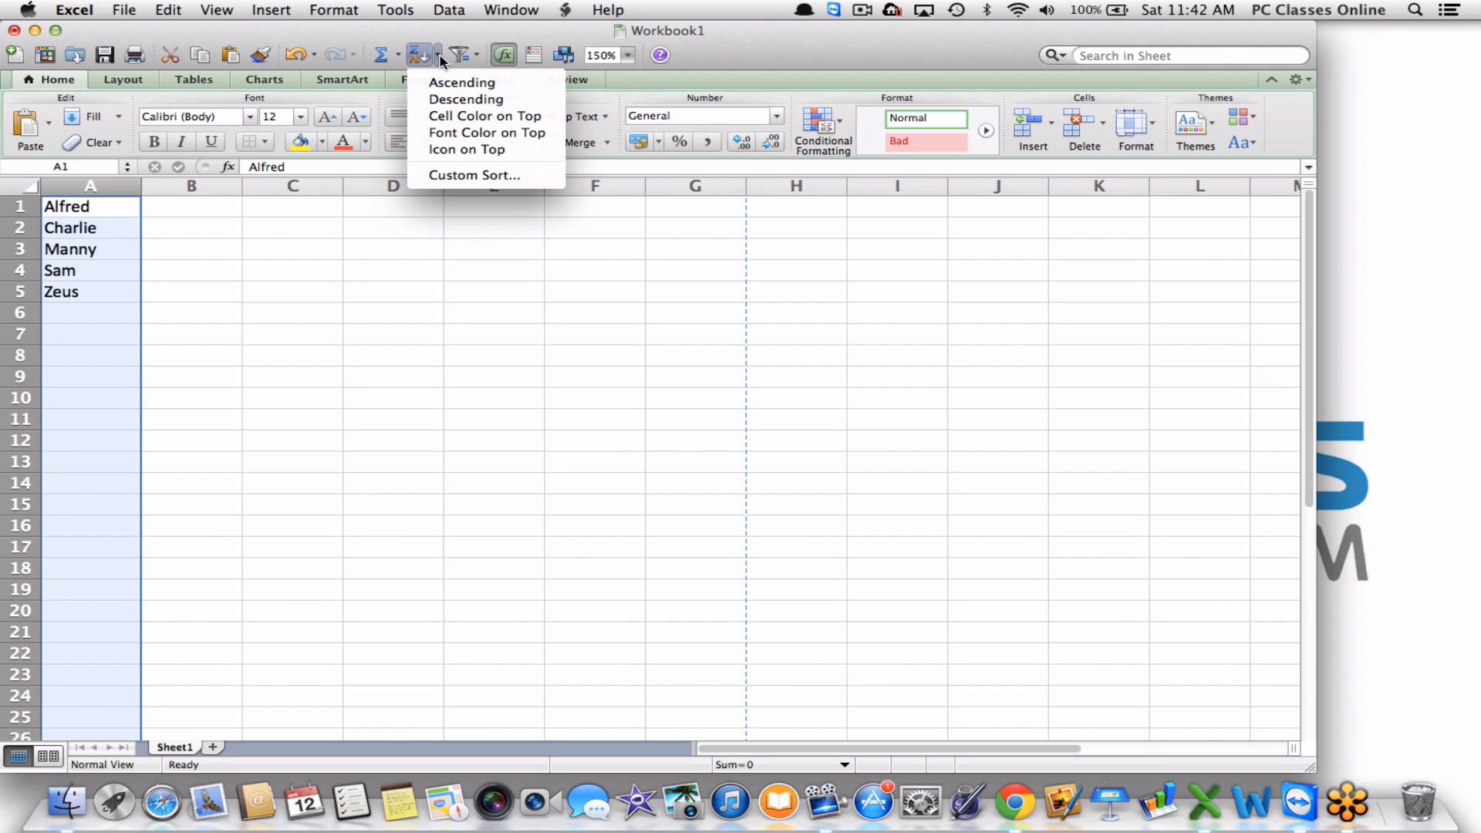
pyautogui.click(411, 100)
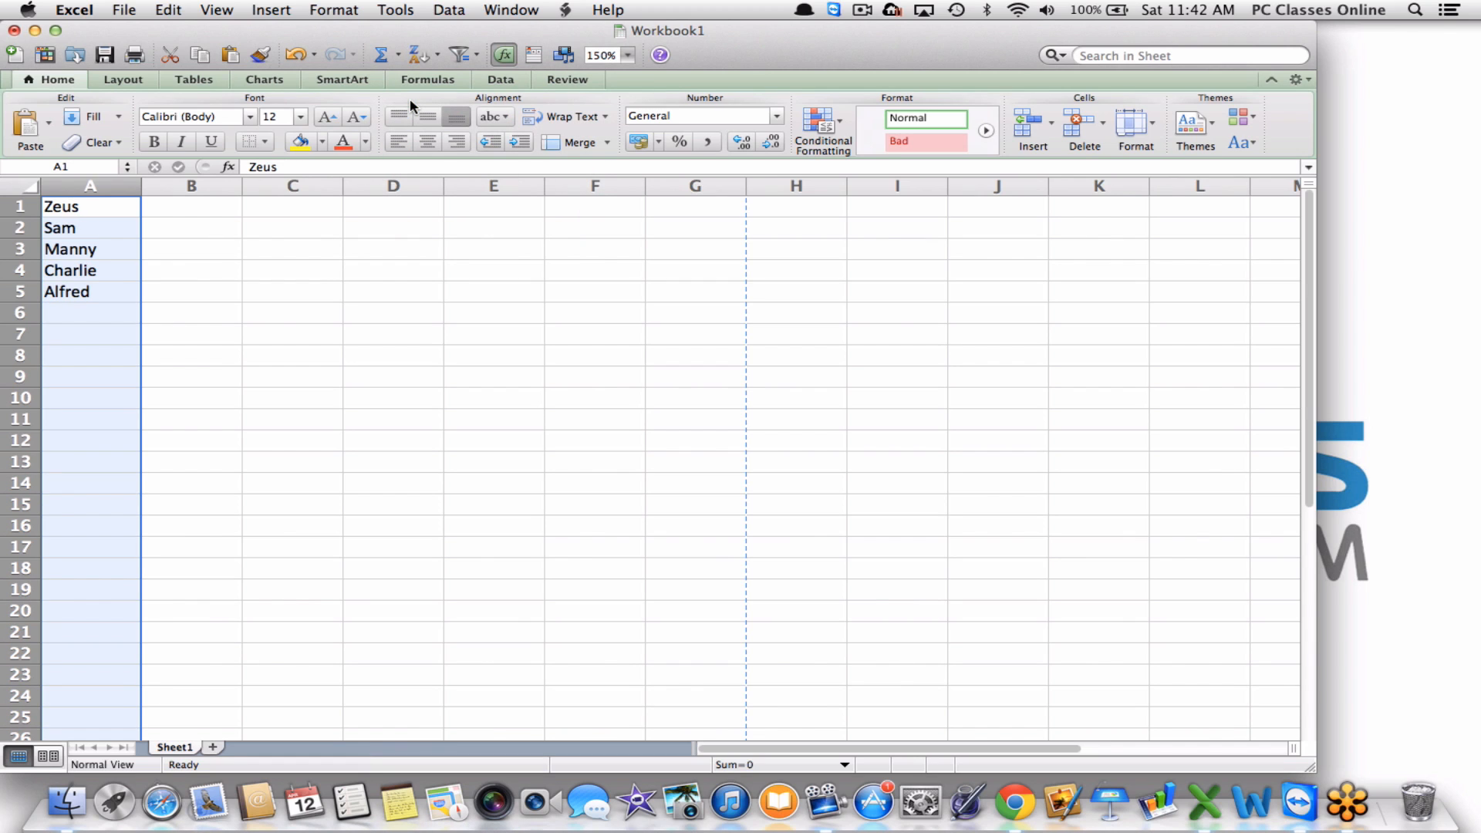
pyautogui.click(491, 354)
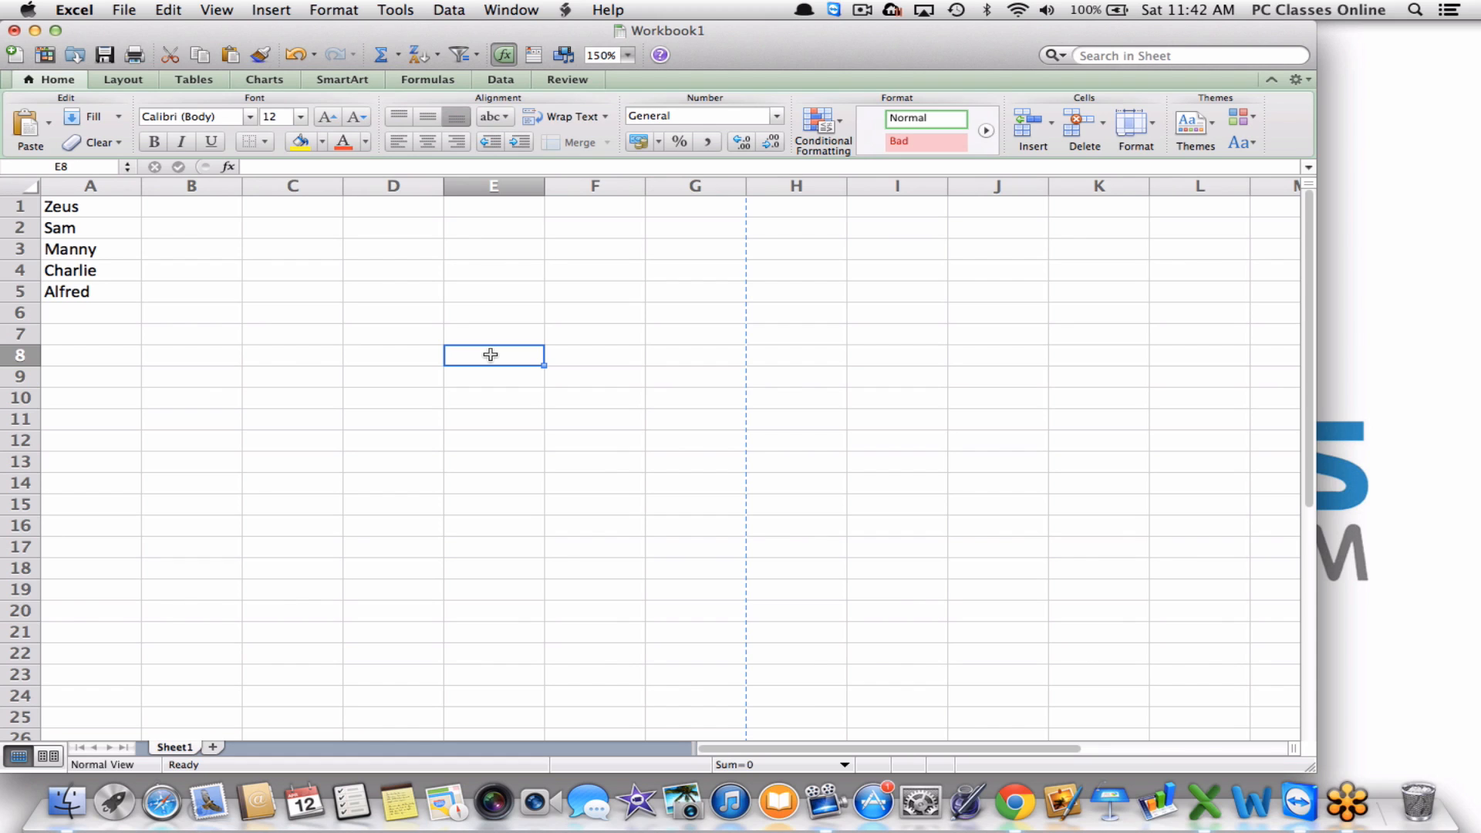
# Clear all contents and formatting from the names in A1:A5 with Clear > All.
pyautogui.moveTo(93, 332); pyautogui.dragTo(92, 169)
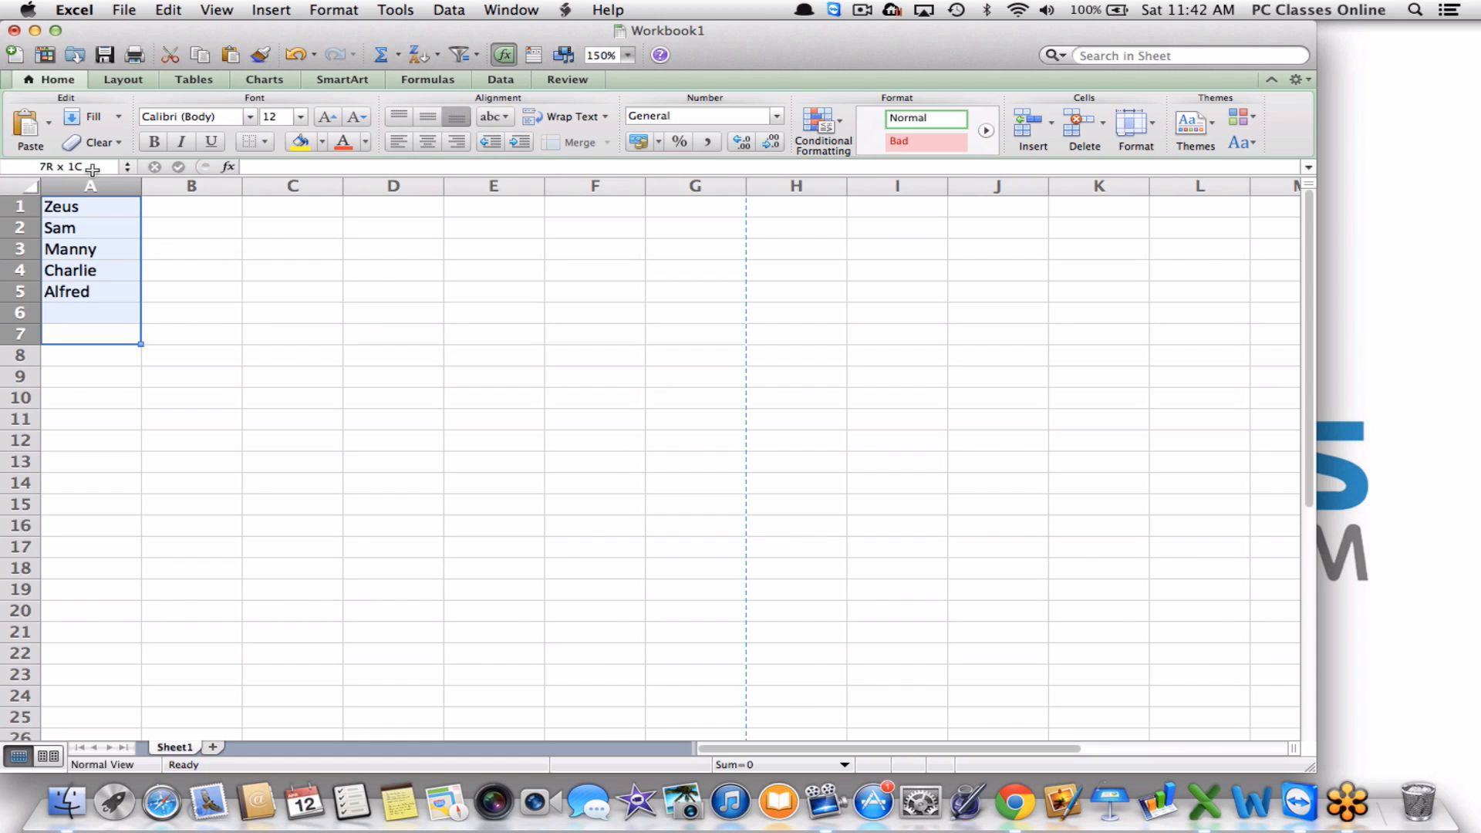
pyautogui.press('BackSpace')
pyautogui.click(96, 142)
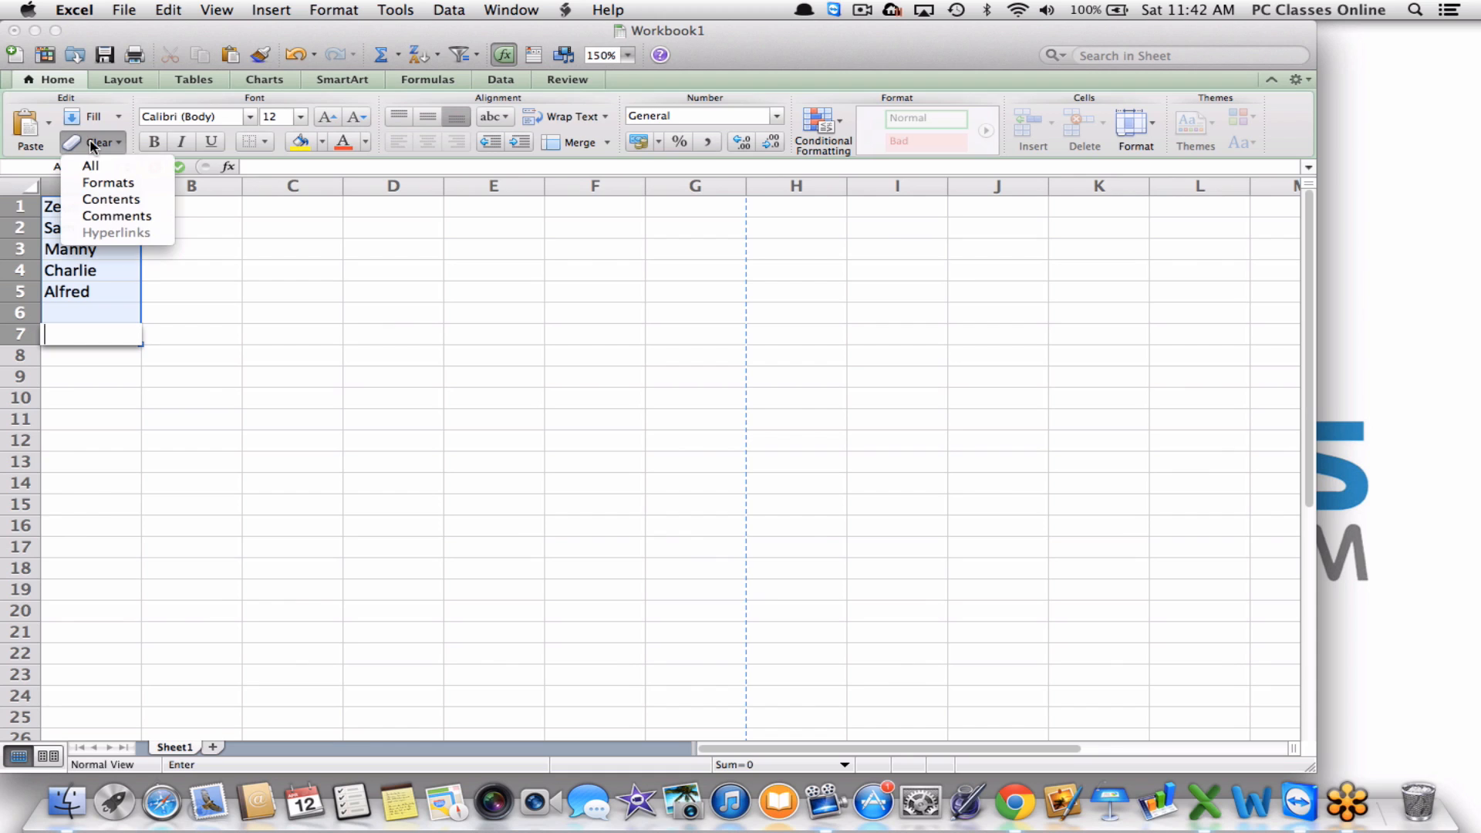
pyautogui.click(96, 162)
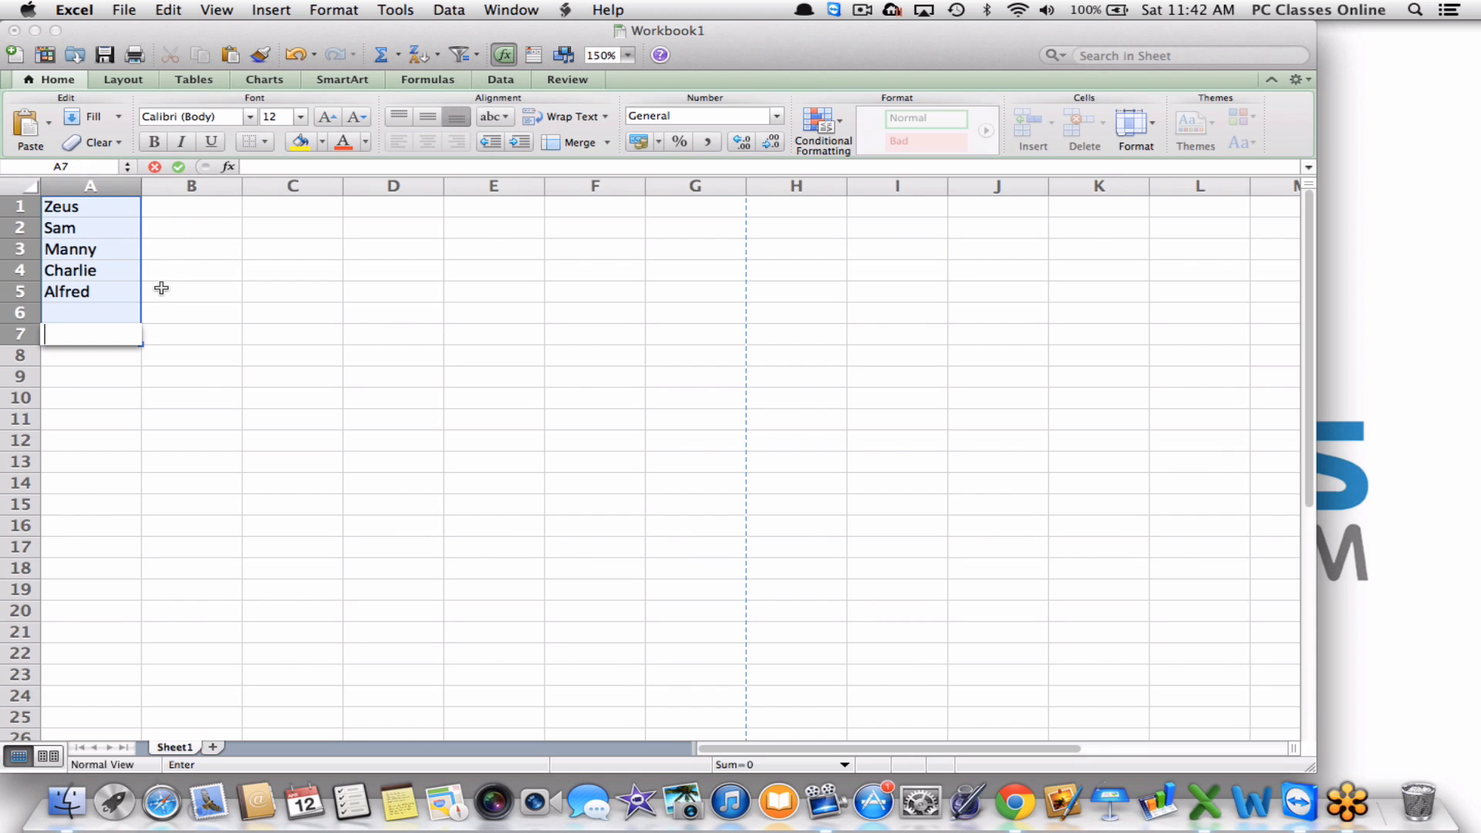
pyautogui.click(85, 142)
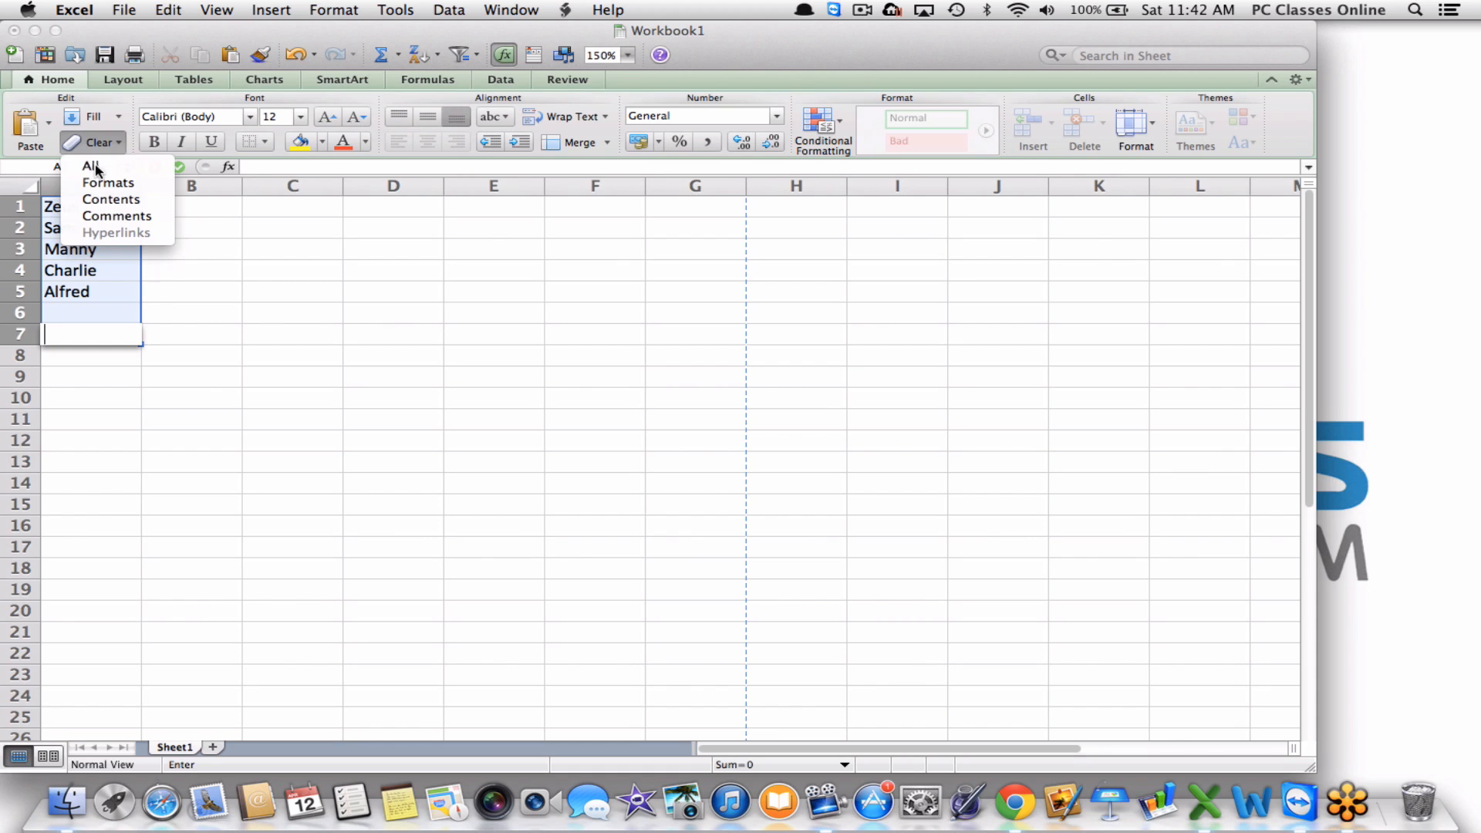
pyautogui.click(99, 168)
pyautogui.click(184, 275)
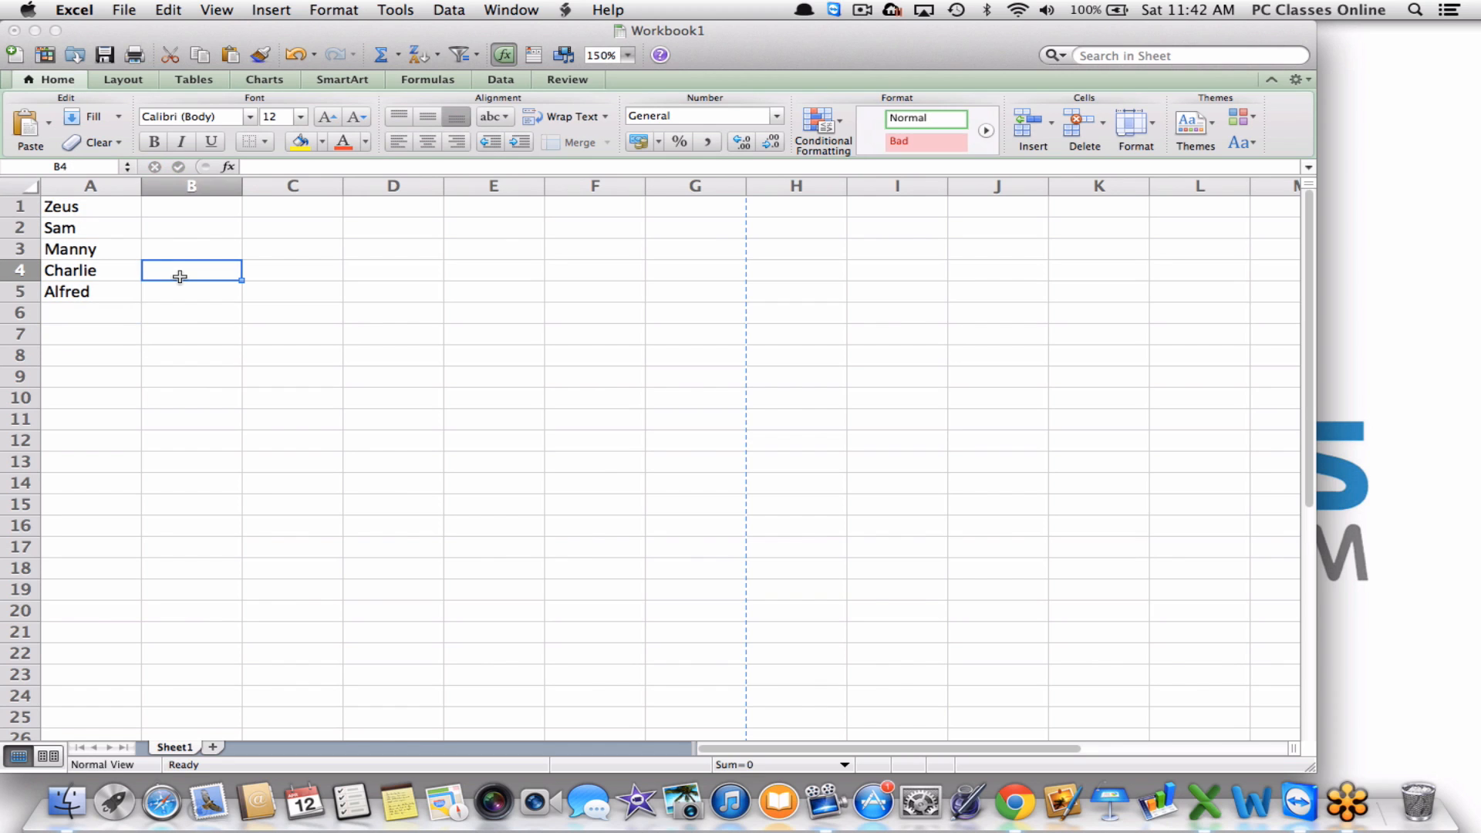
pyautogui.moveTo(108, 207); pyautogui.dragTo(106, 298)
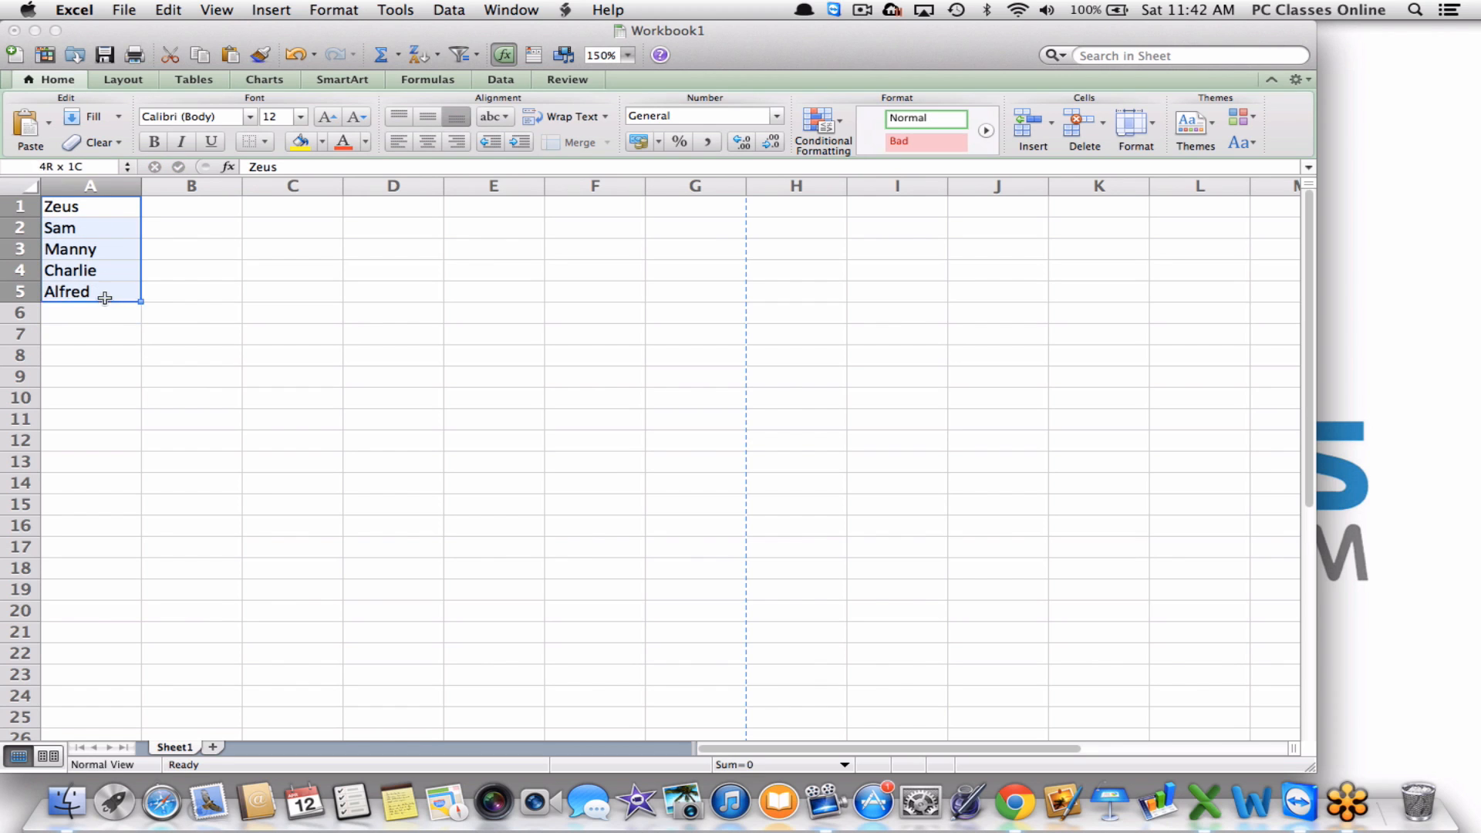
pyautogui.click(98, 142)
pyautogui.click(114, 166)
pyautogui.click(303, 216)
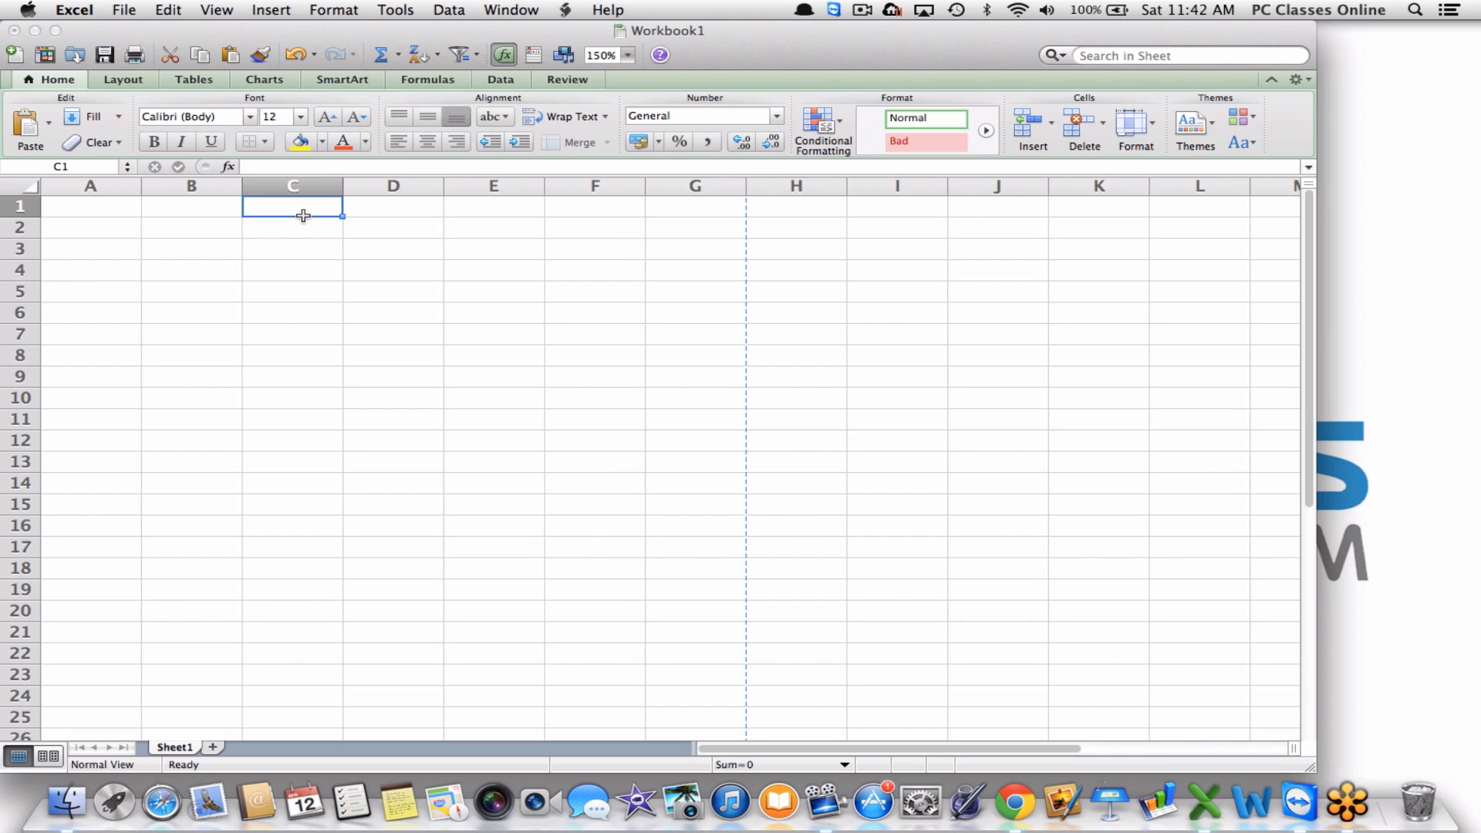
# Enter 50, 50, 203 and 25 into cells C1 through C4.
pyautogui.write('50')
pyautogui.press('Return')
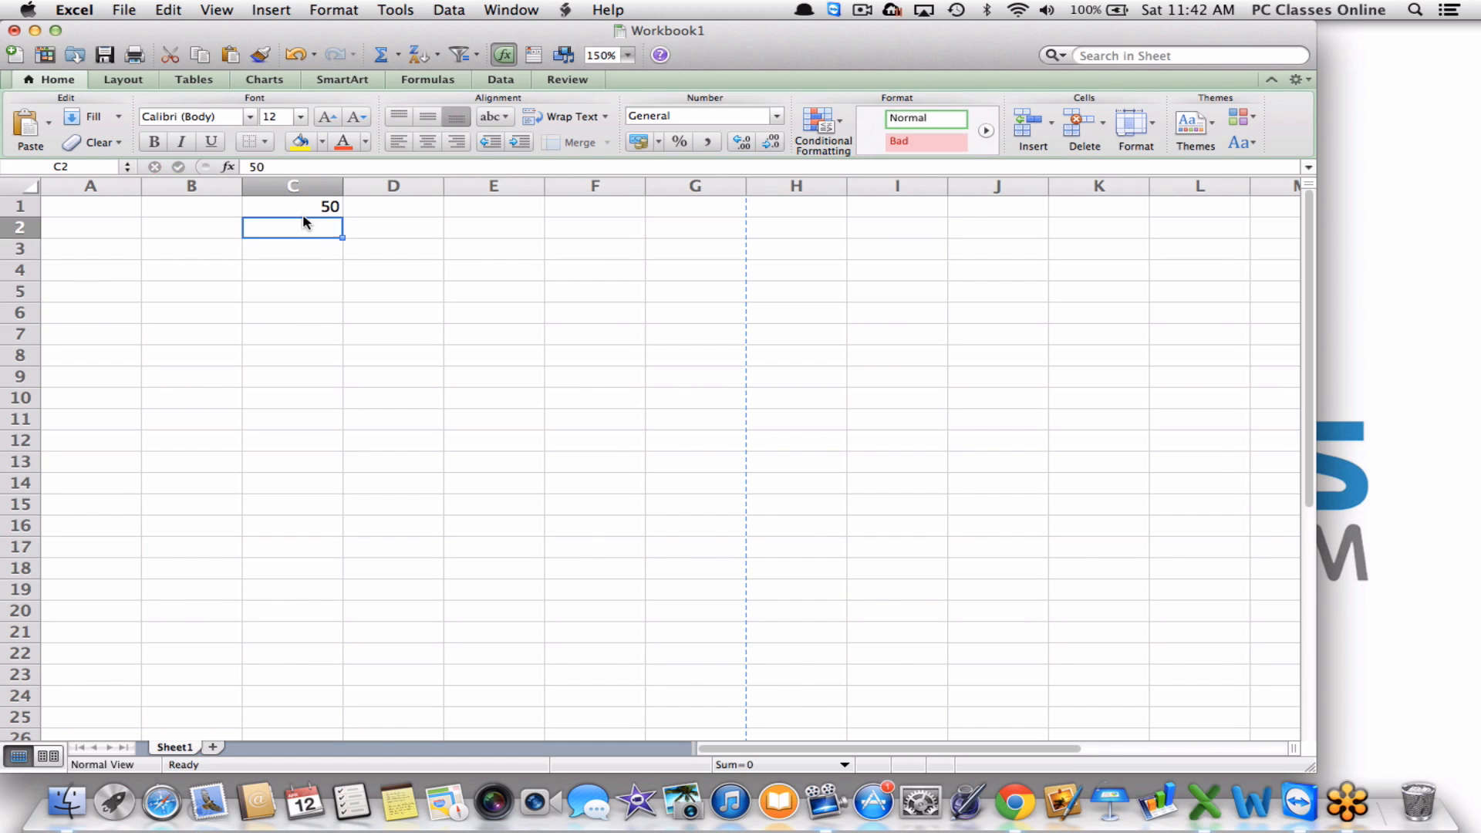
pyautogui.write('50')
pyautogui.press('Return')
pyautogui.write('203')
pyautogui.press('Return')
pyautogui.write('25')
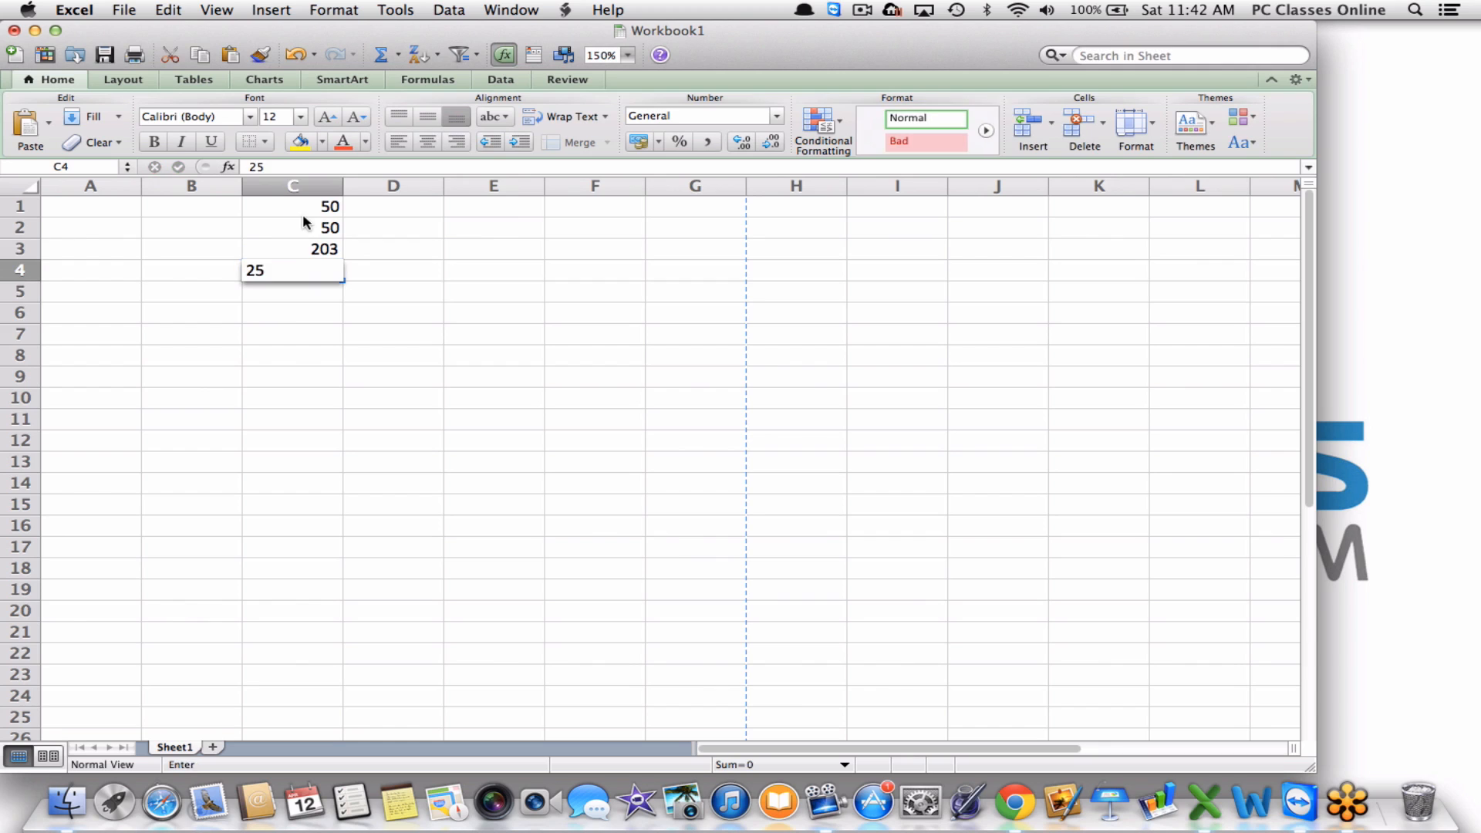
pyautogui.press('Return')
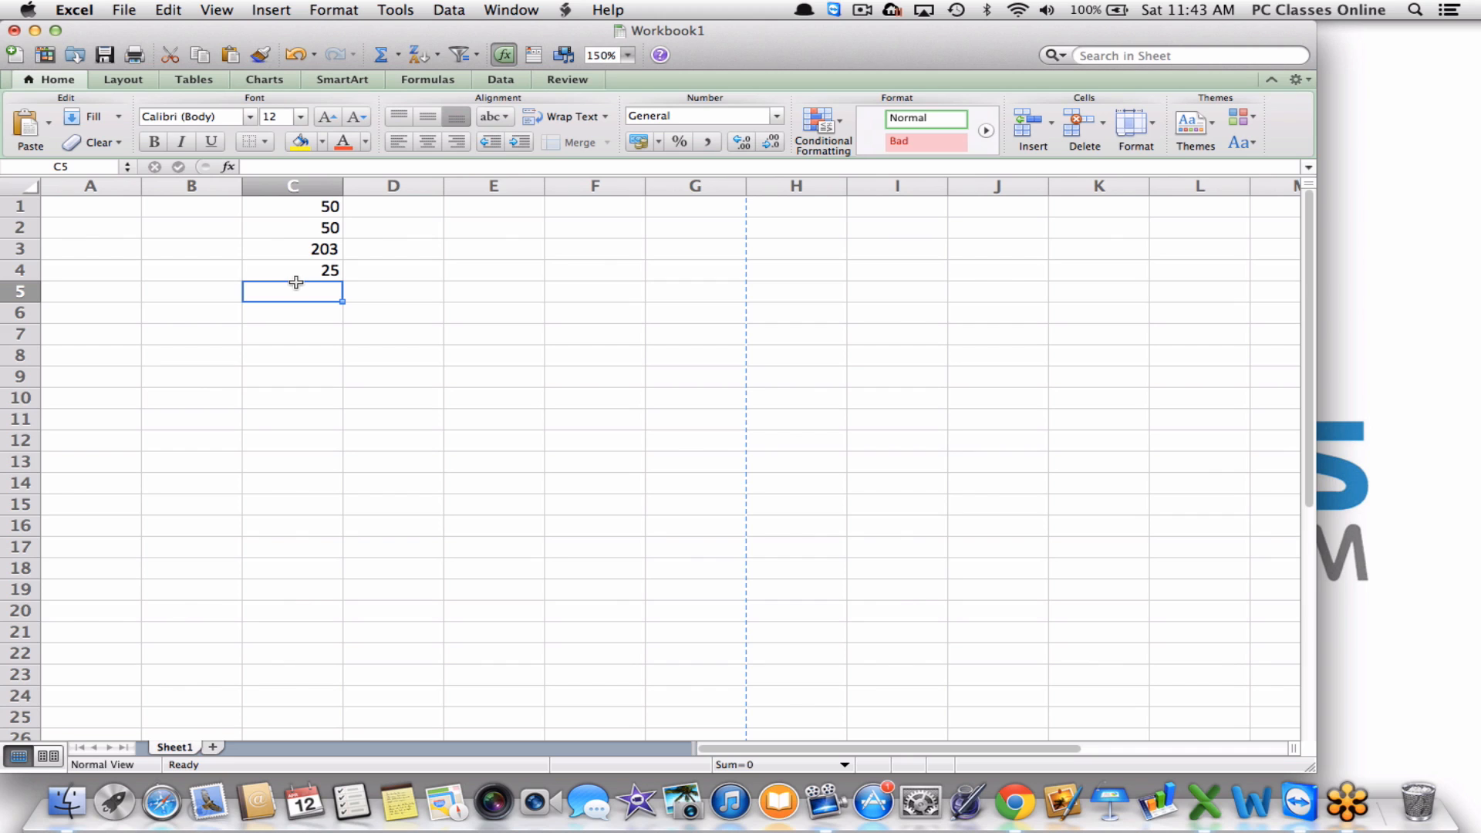
pyautogui.write('=s')
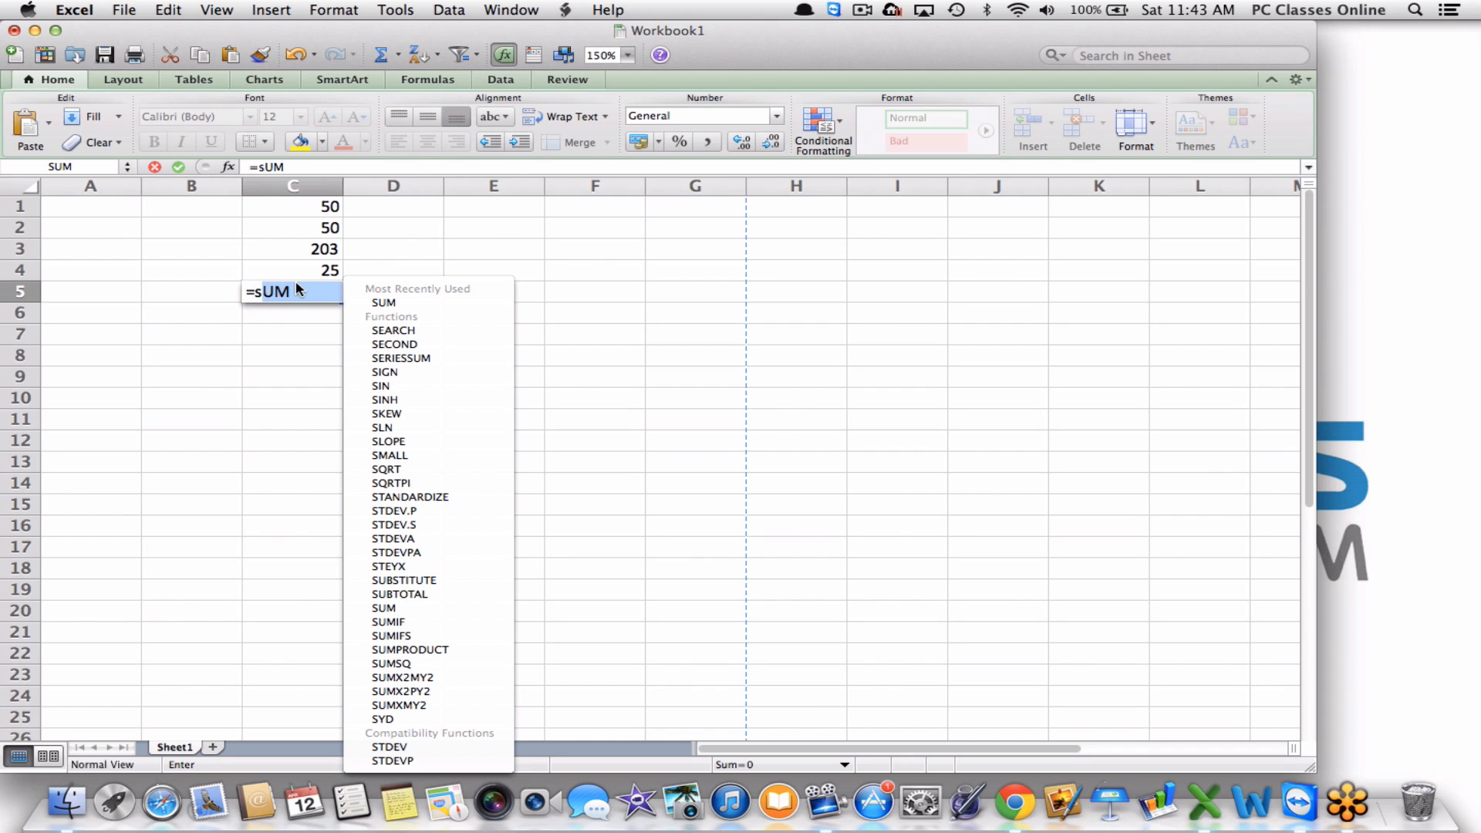
pyautogui.moveTo(308, 209); pyautogui.dragTo(305, 261)
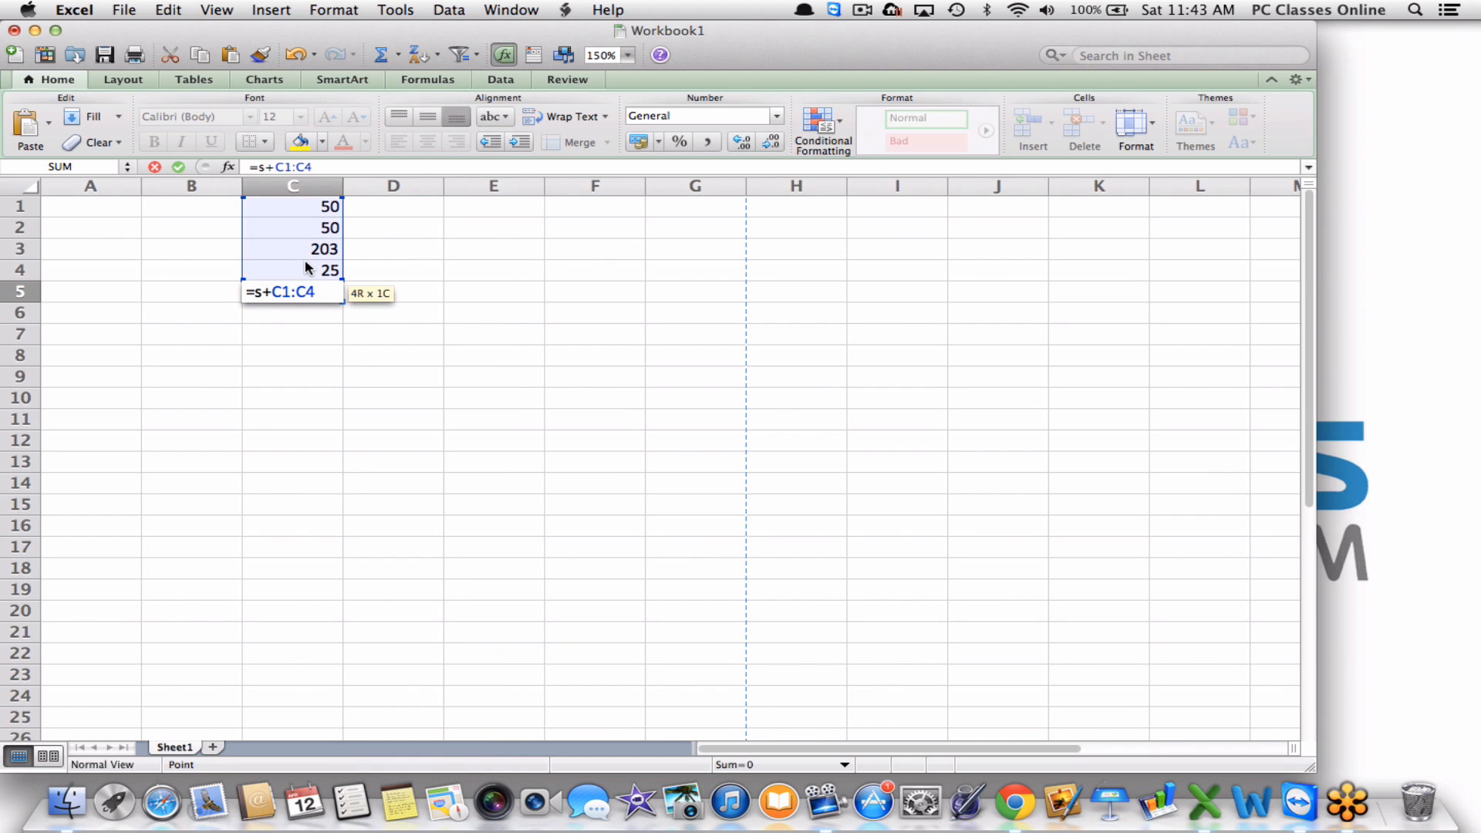
pyautogui.press('Return')
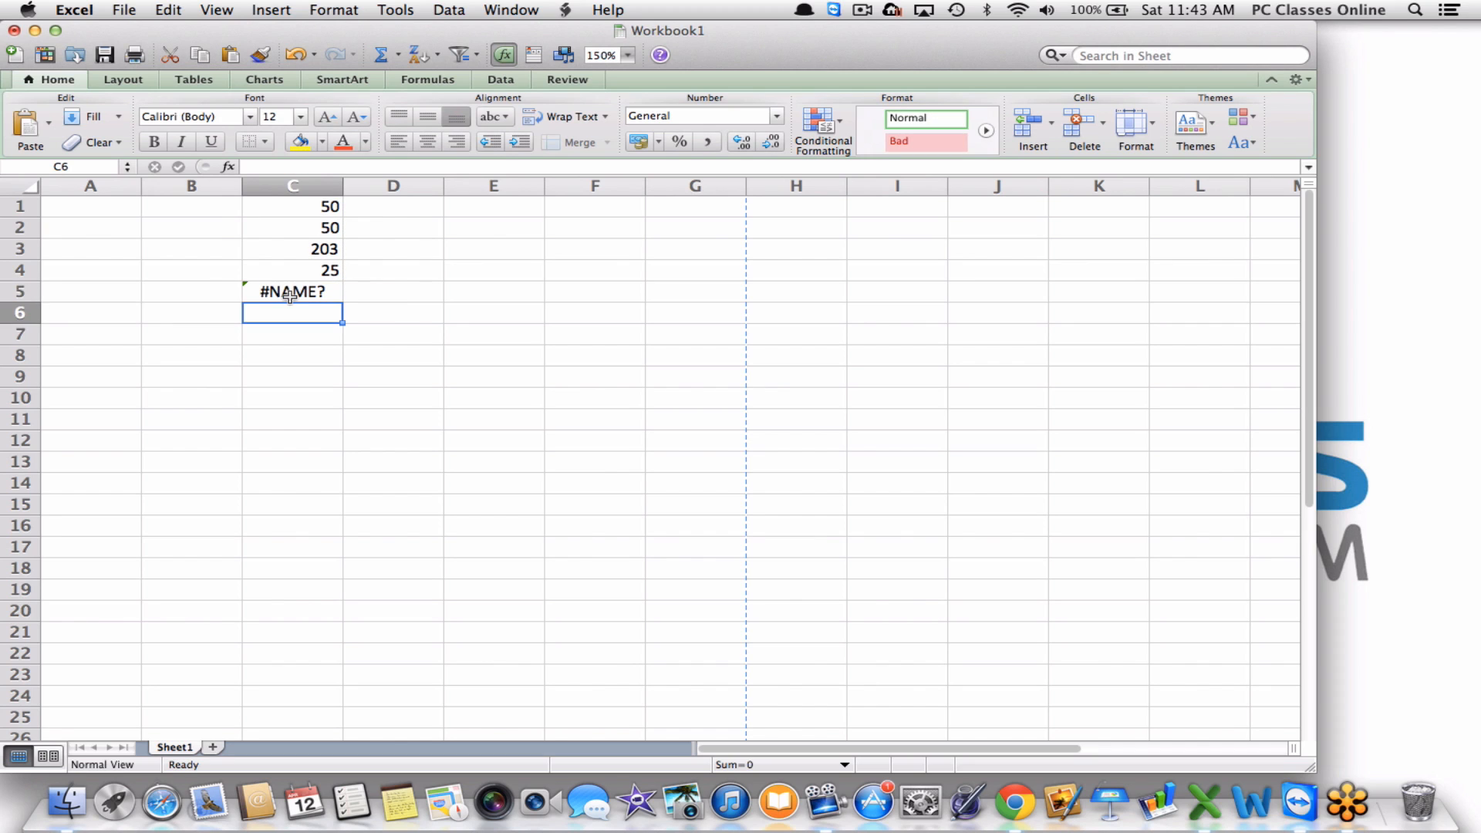
pyautogui.click(289, 296)
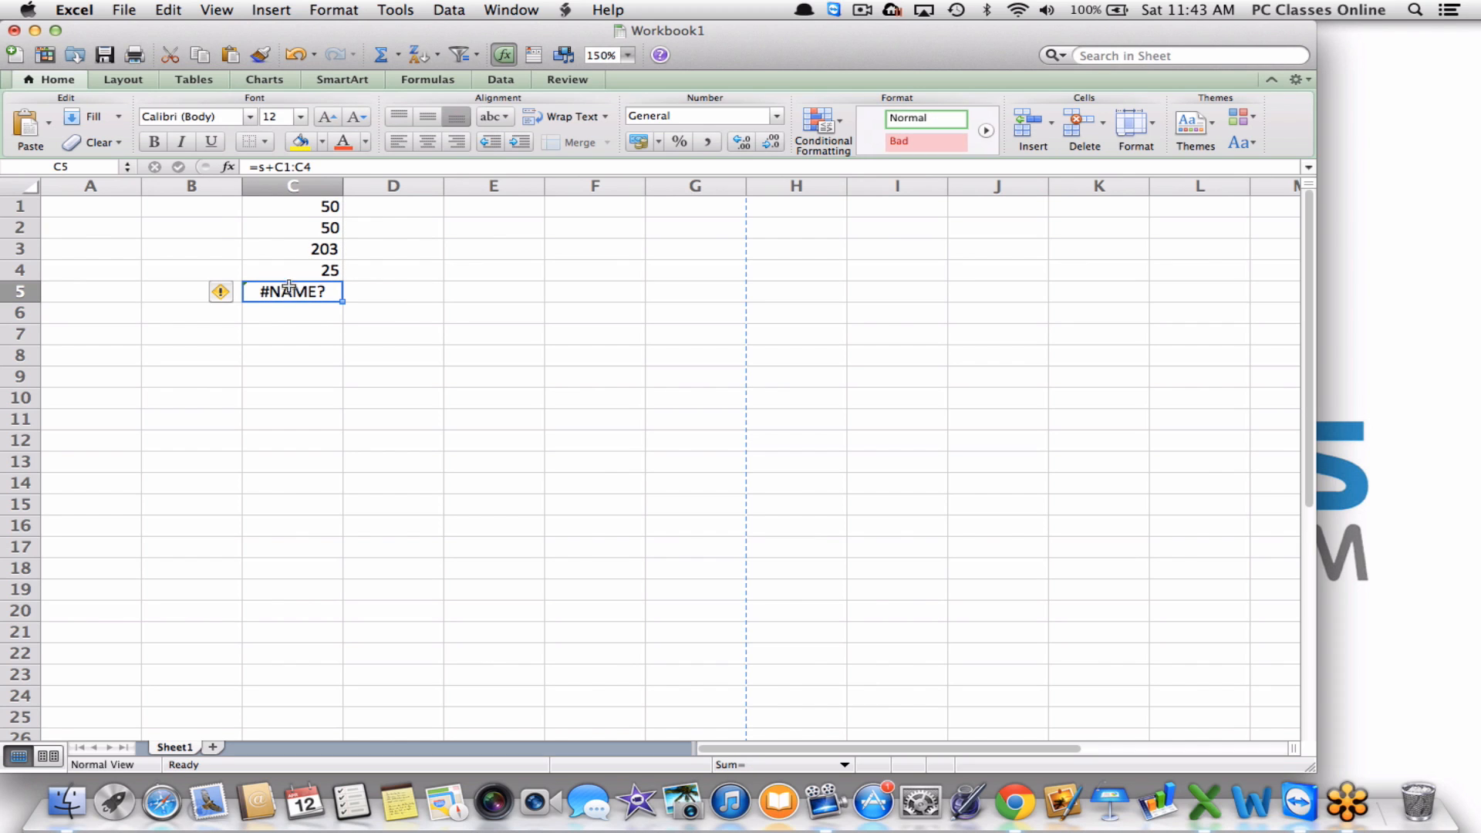
pyautogui.click(276, 167)
pyautogui.press('BackSpace')
pyautogui.press('BackSpace')
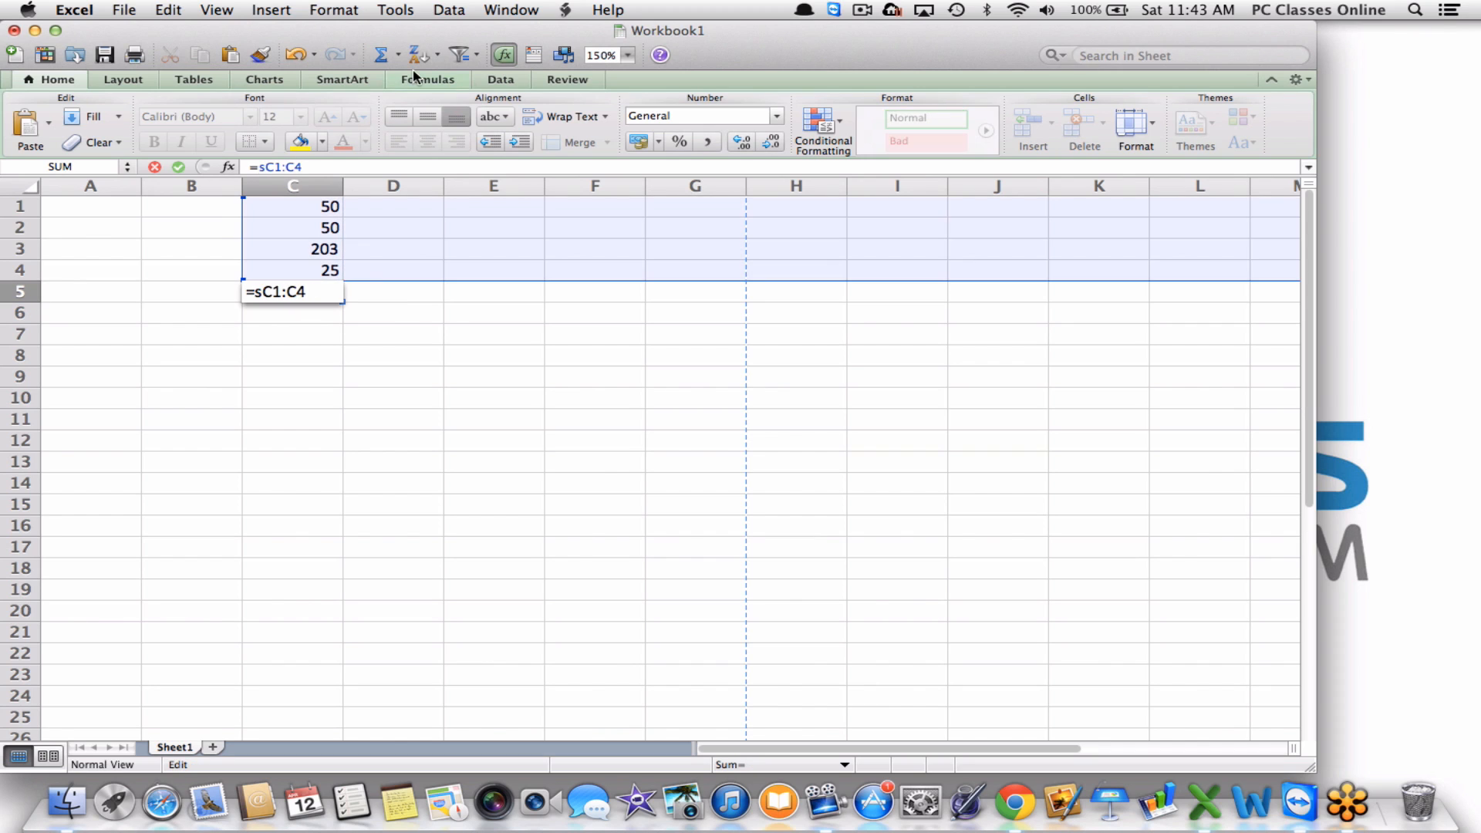
pyautogui.write('(')
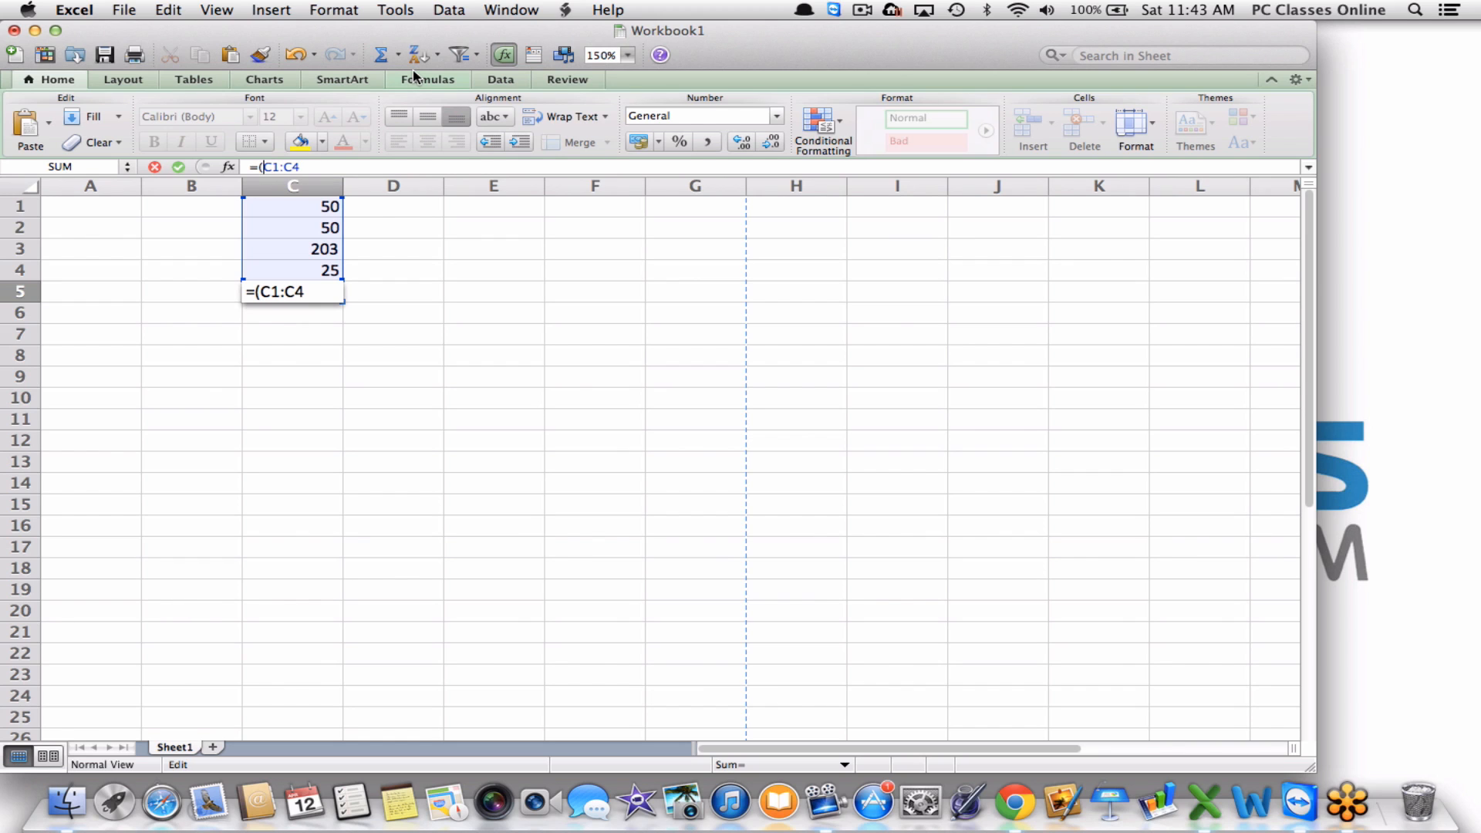
pyautogui.press('Right')
pyautogui.press('Right')
pyautogui.press('Right')
pyautogui.press('Right')
pyautogui.press('Right')
pyautogui.press('Return')
pyautogui.press('Up')
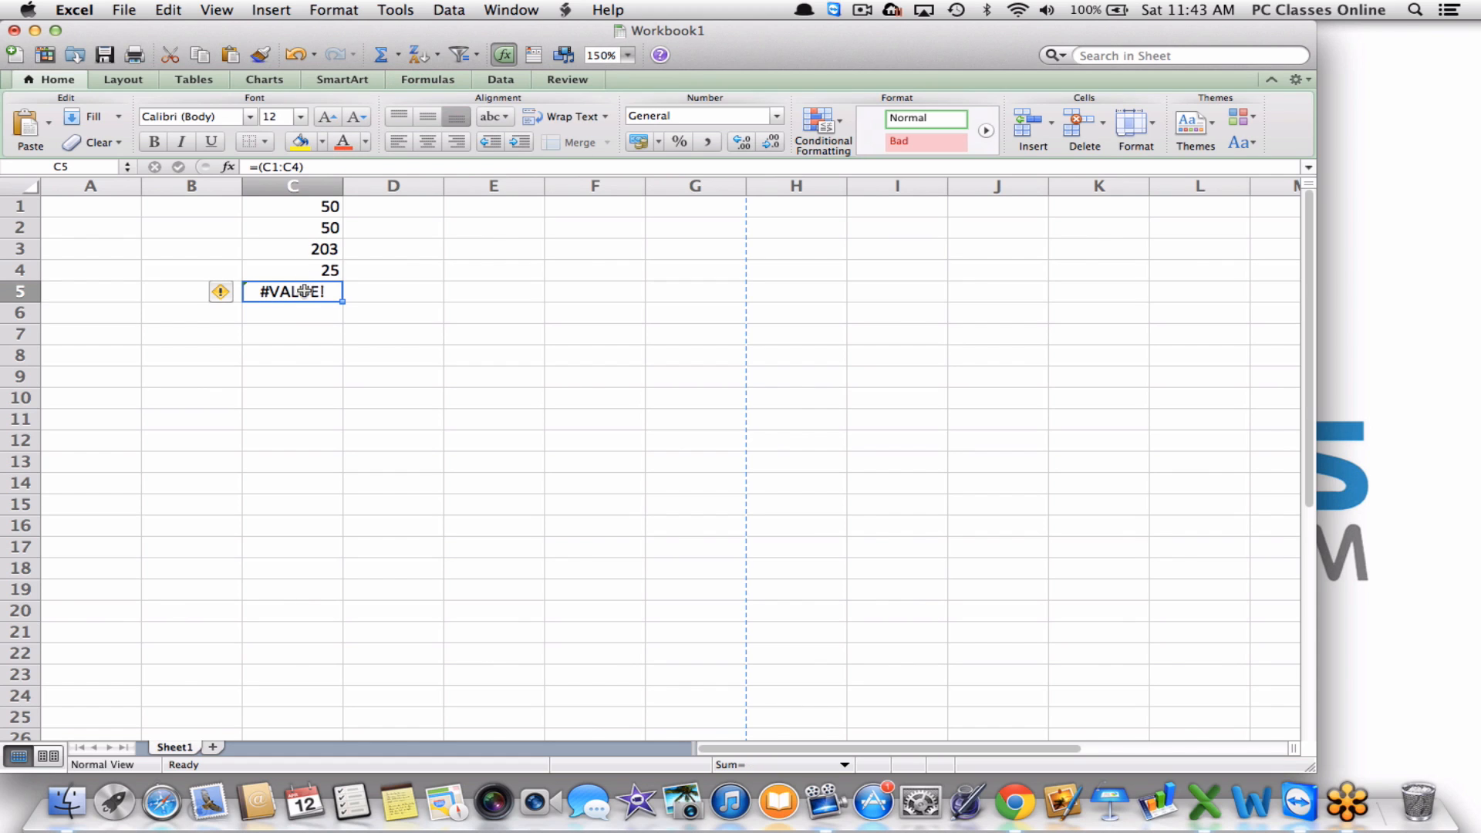
pyautogui.press('Delete')
pyautogui.click(313, 334)
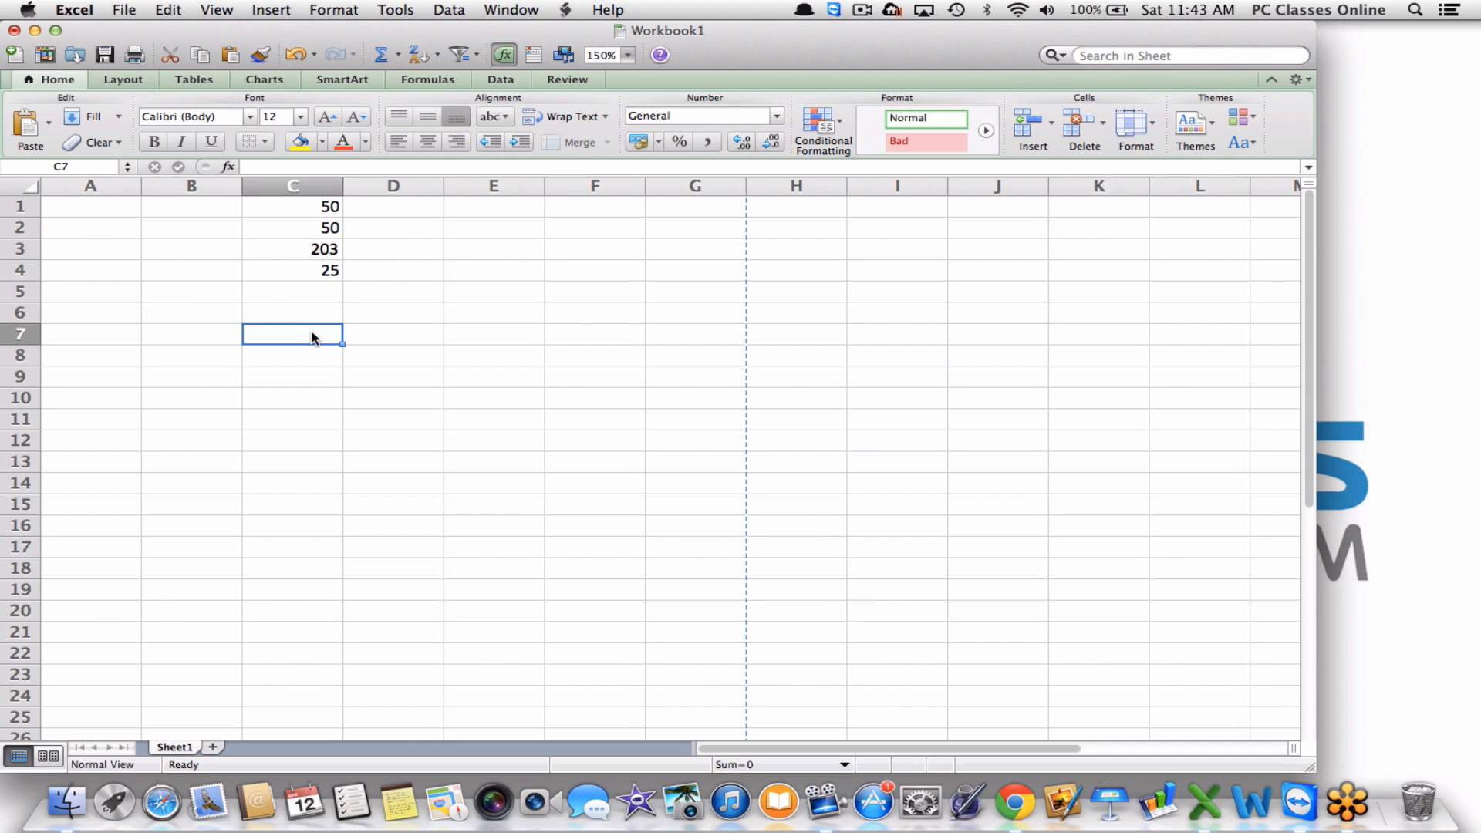
# Use AutoSum to put =SUM(C1:C4) in C5, giving 328.
pyautogui.moveTo(268, 294); pyautogui.dragTo(263, 207)
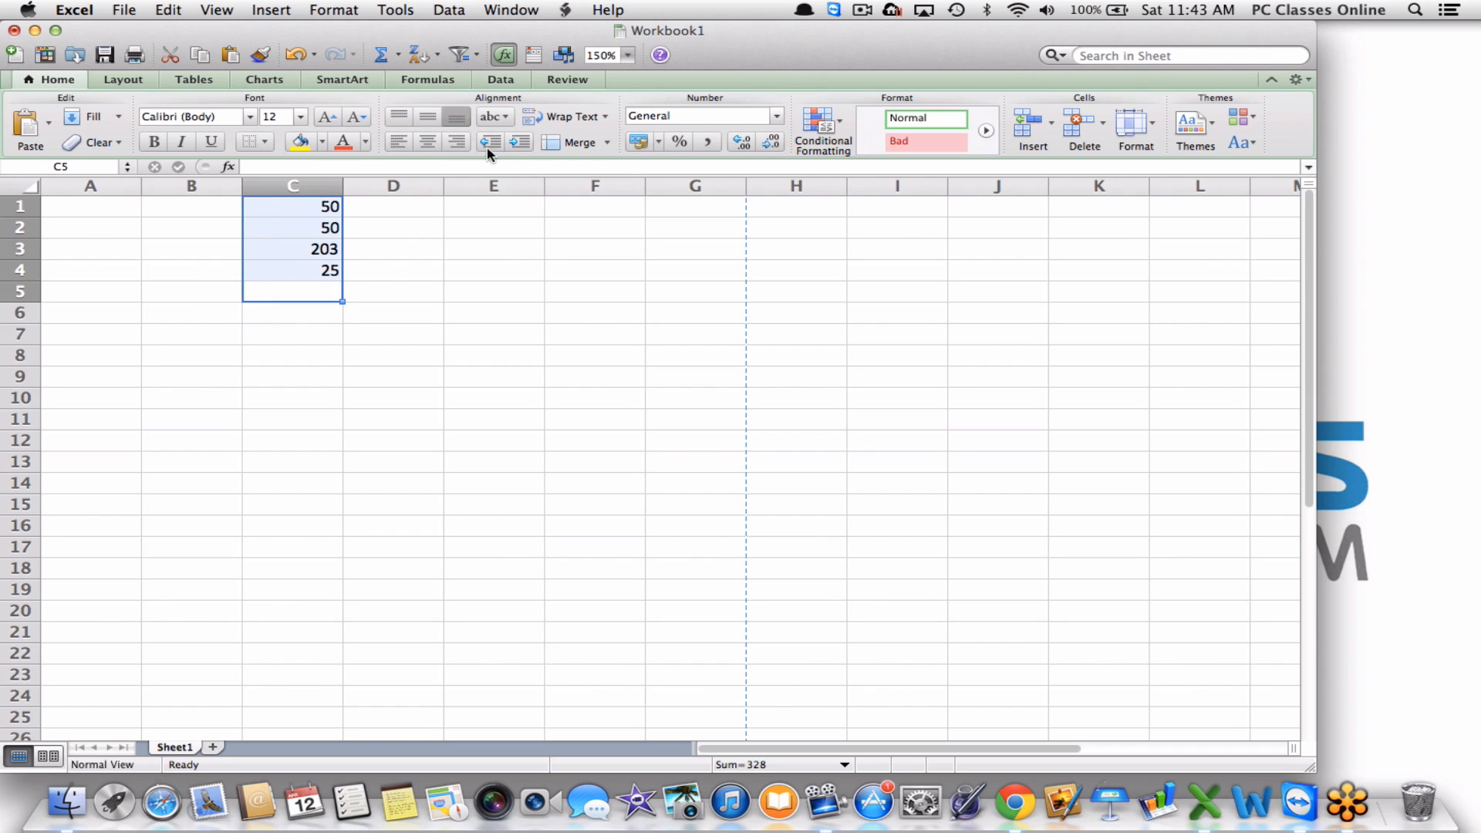
pyautogui.click(399, 55)
pyautogui.click(398, 80)
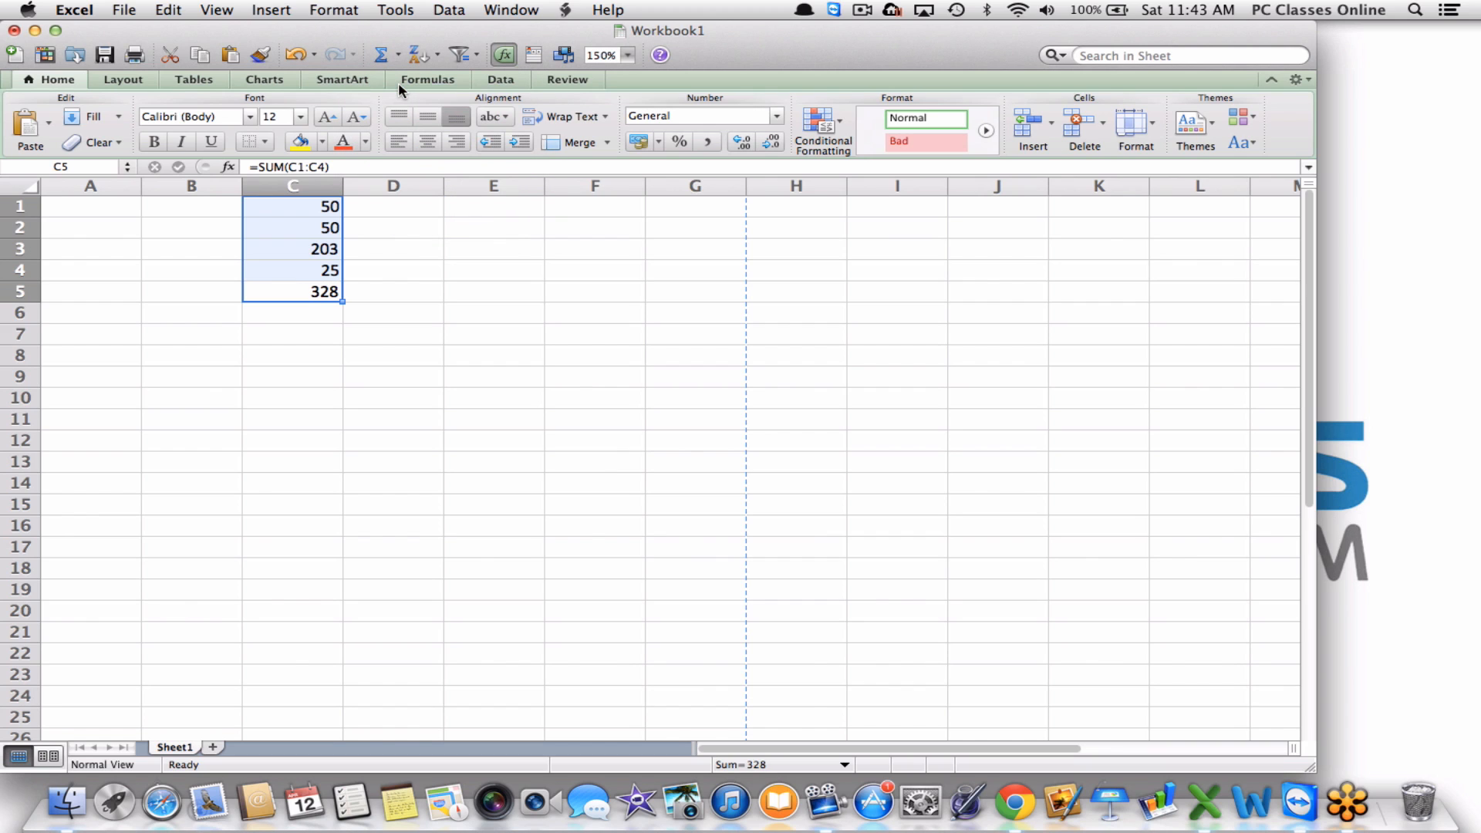
pyautogui.click(386, 314)
pyautogui.press('Up')
pyautogui.press('Left')
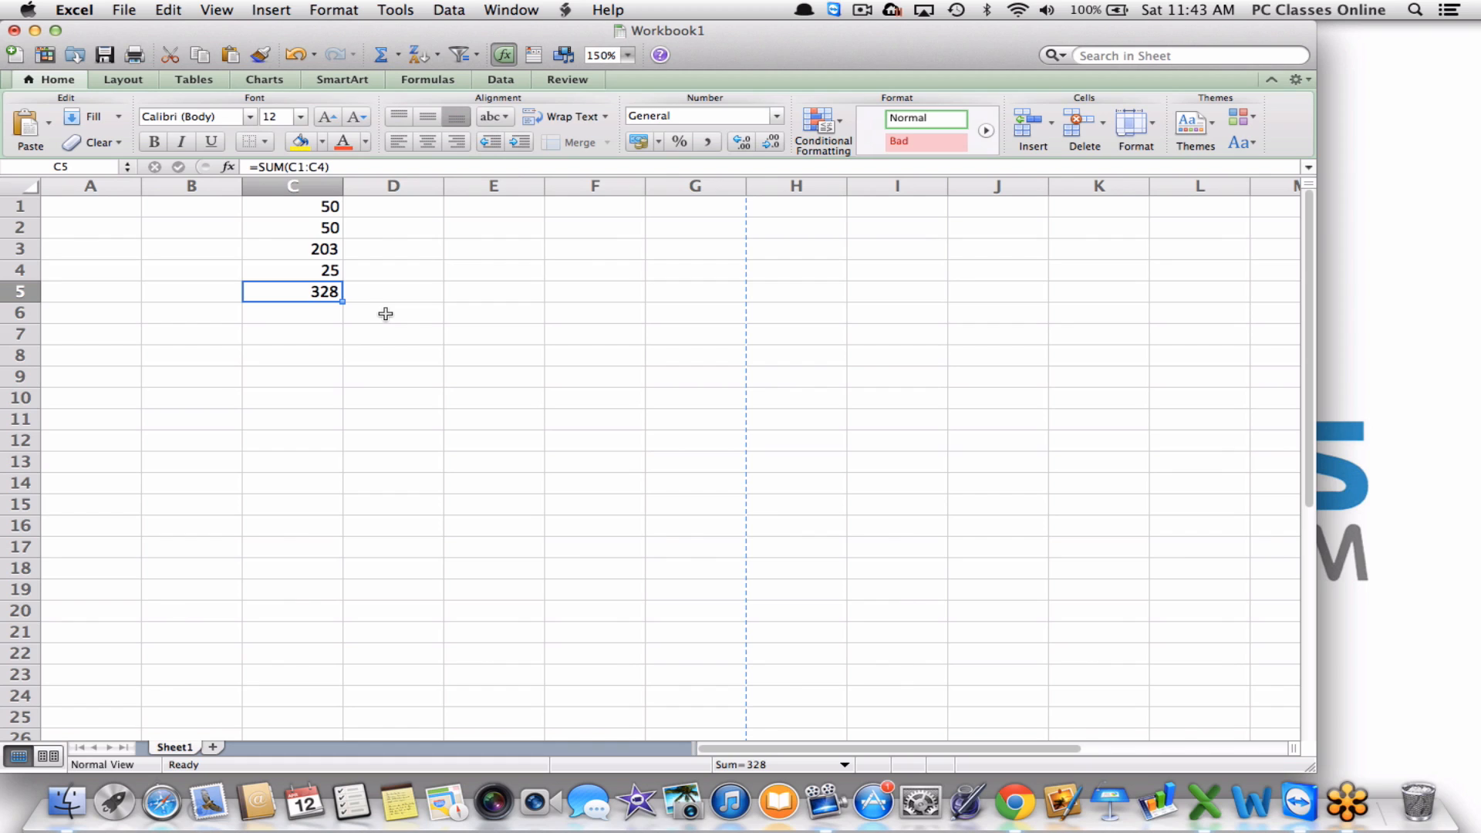
pyautogui.click(285, 185)
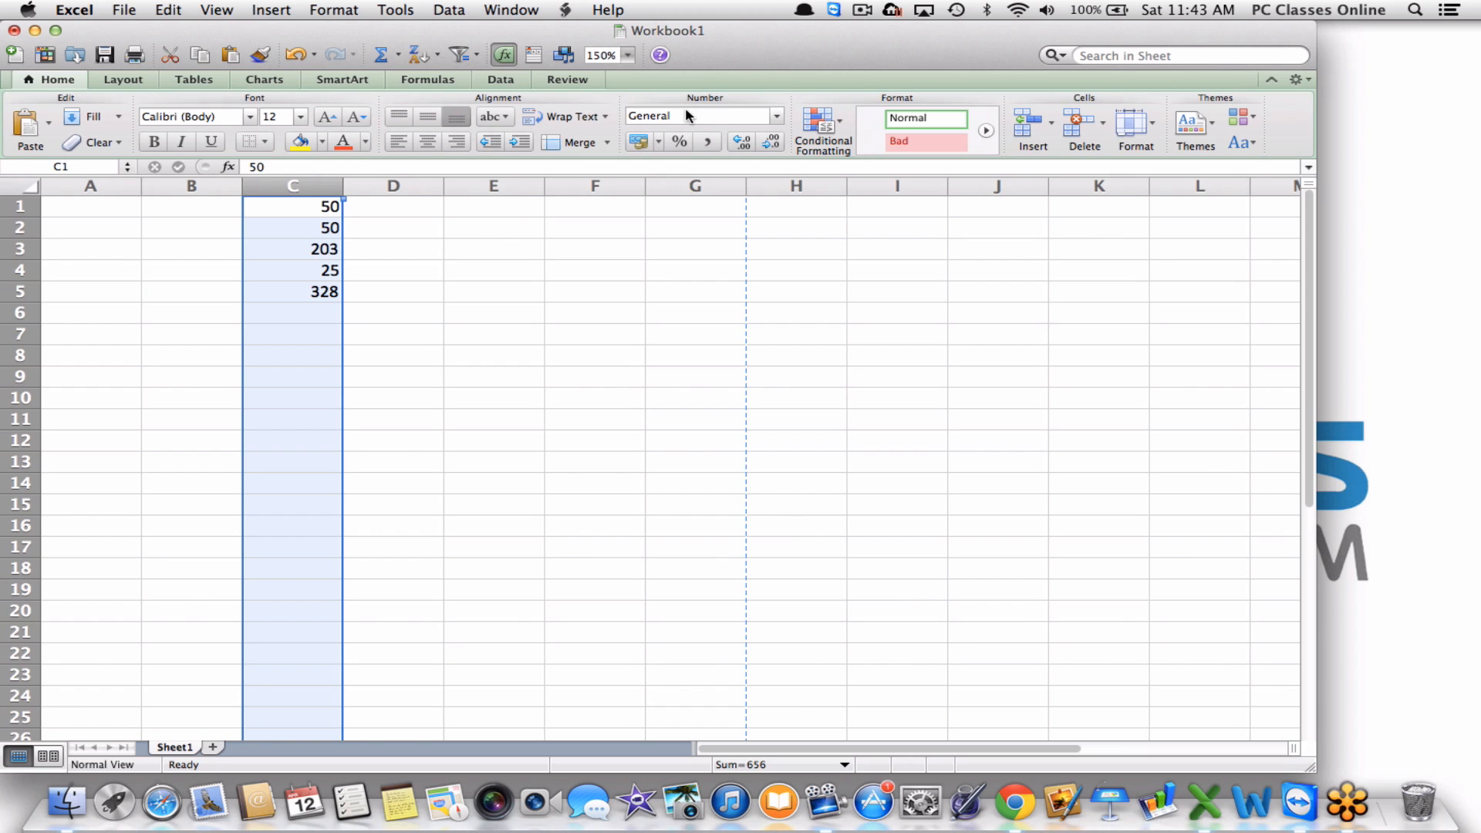
# Apply Currency format to column C with zero decimal places, showing $328.
pyautogui.click(777, 116)
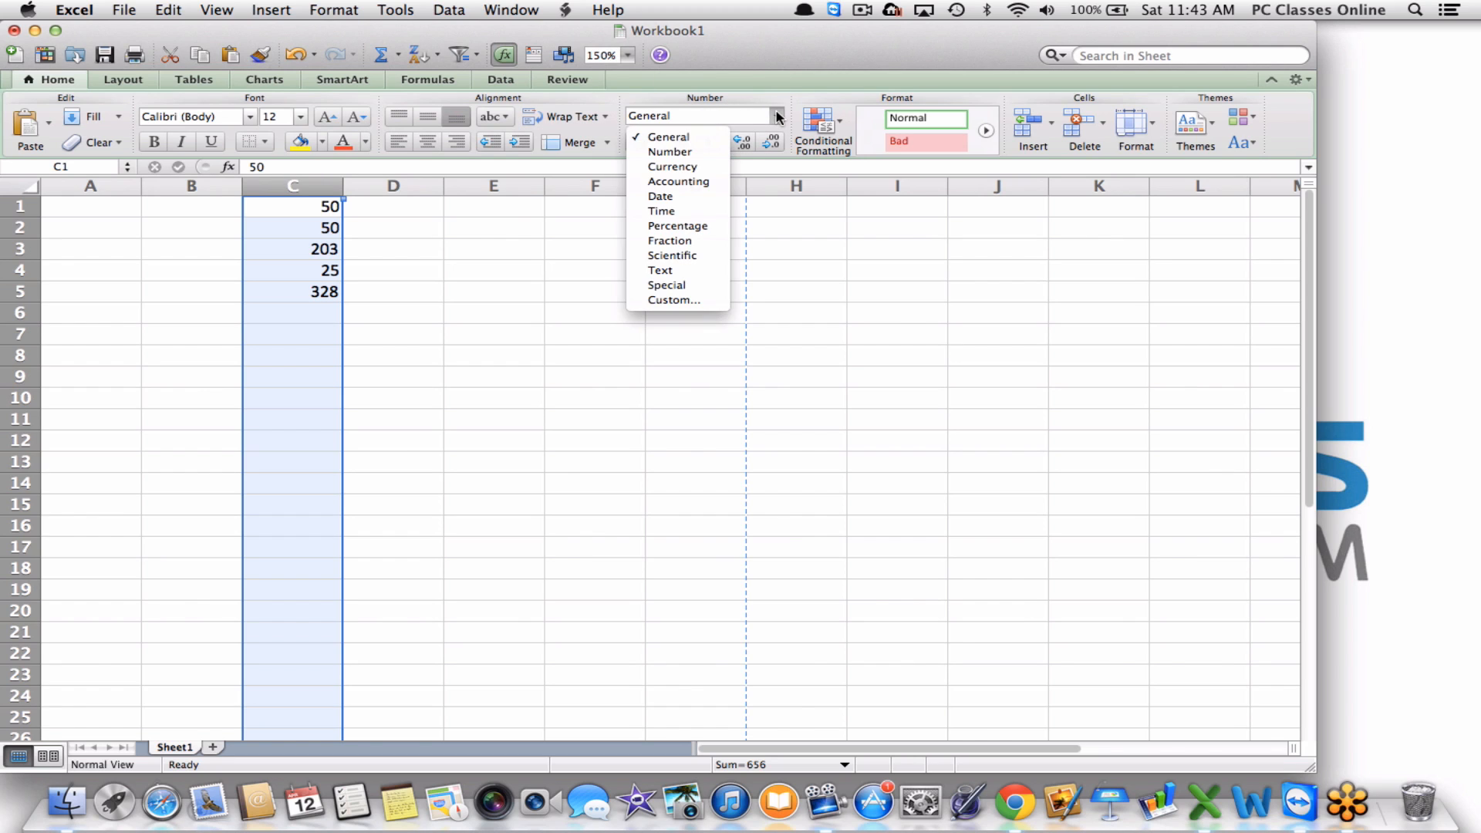
pyautogui.click(699, 168)
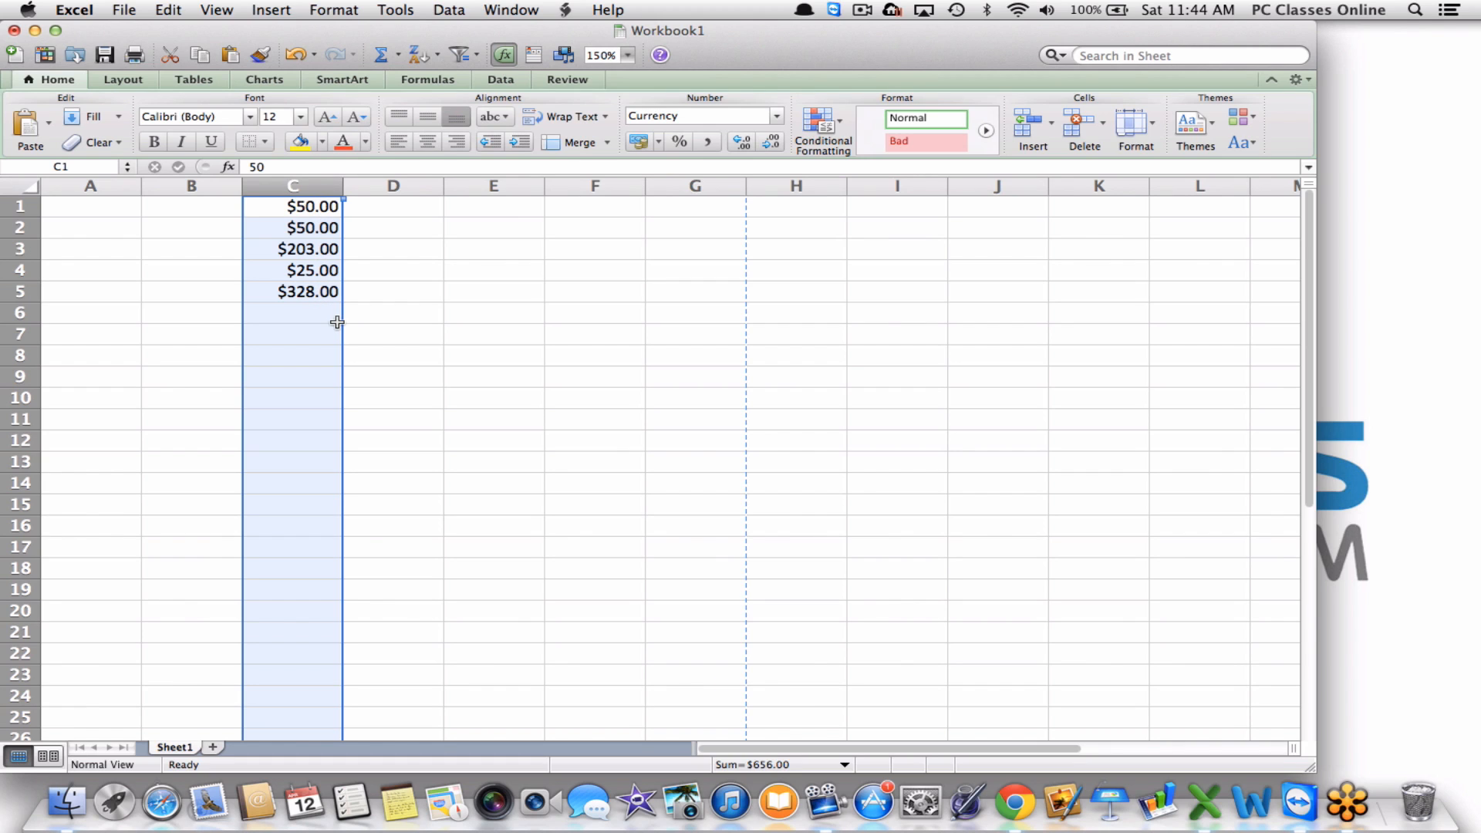
pyautogui.click(769, 145)
pyautogui.click(769, 144)
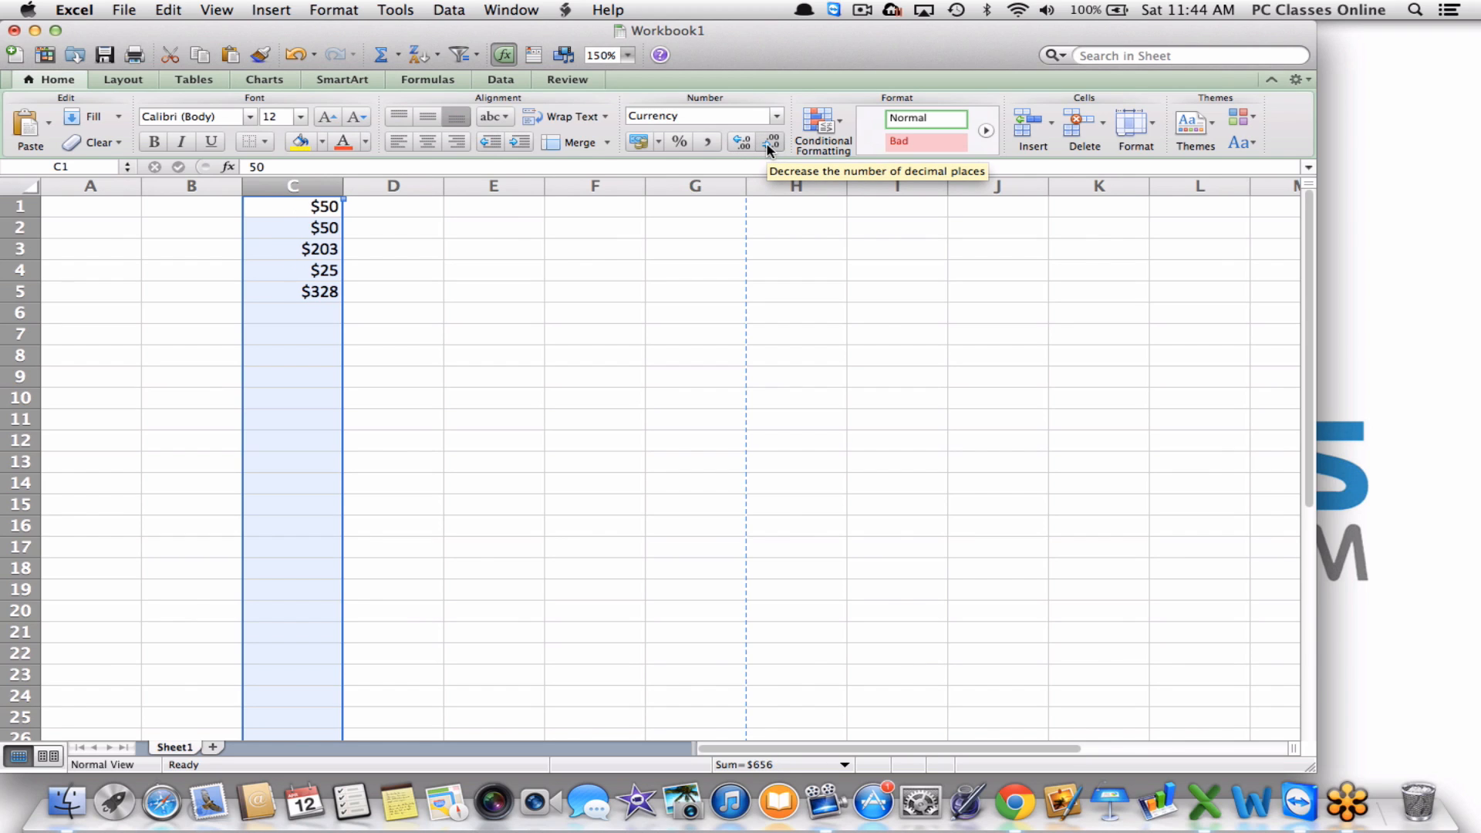